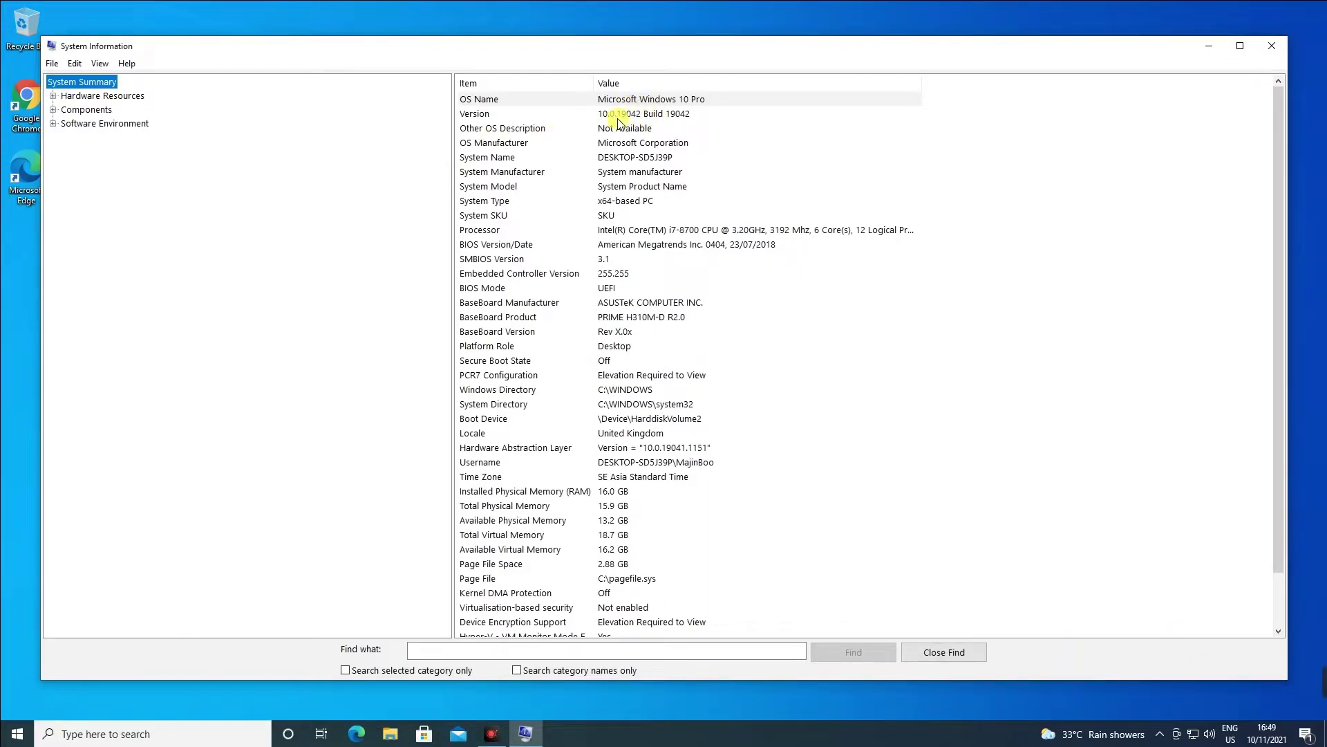
# Check the Windows 10 Pro build 19042 and Intel i7-8700 processor entries in System Summary.
pyautogui.click(577, 113)
pyautogui.click(674, 230)
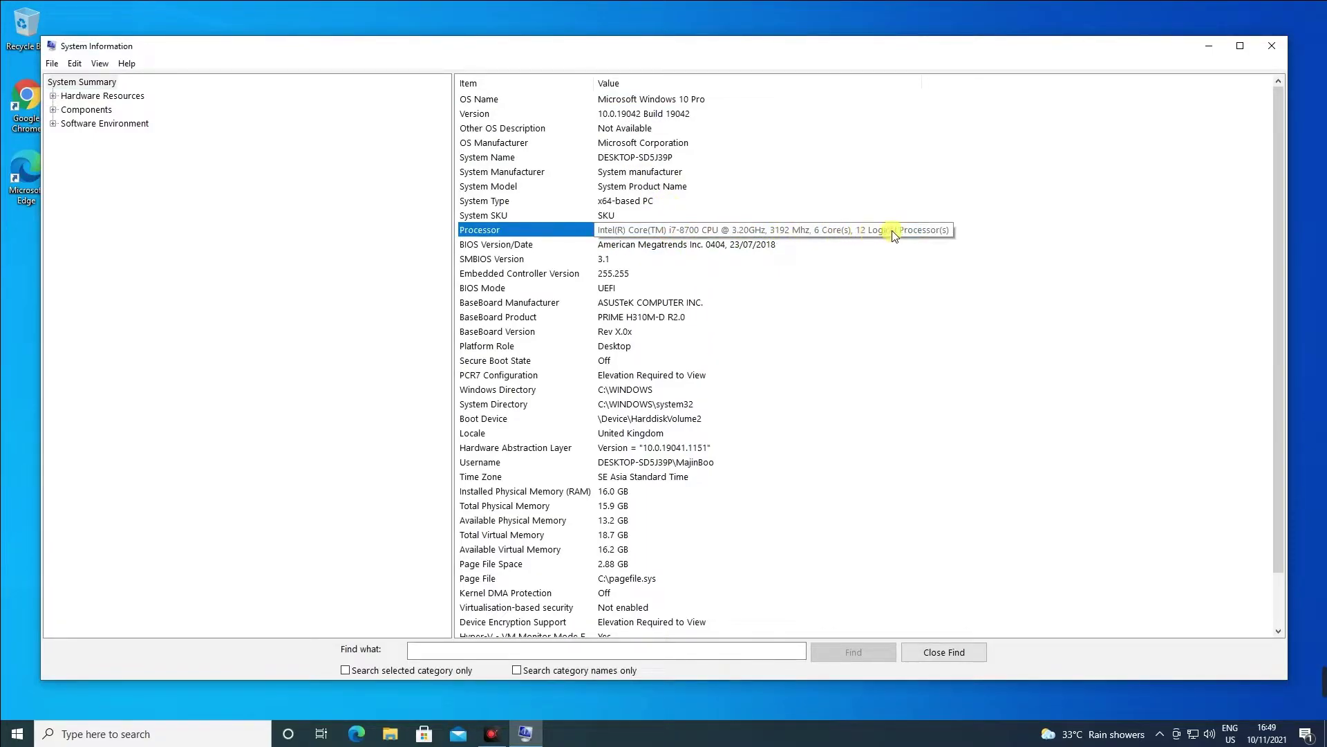
pyautogui.click(158, 728)
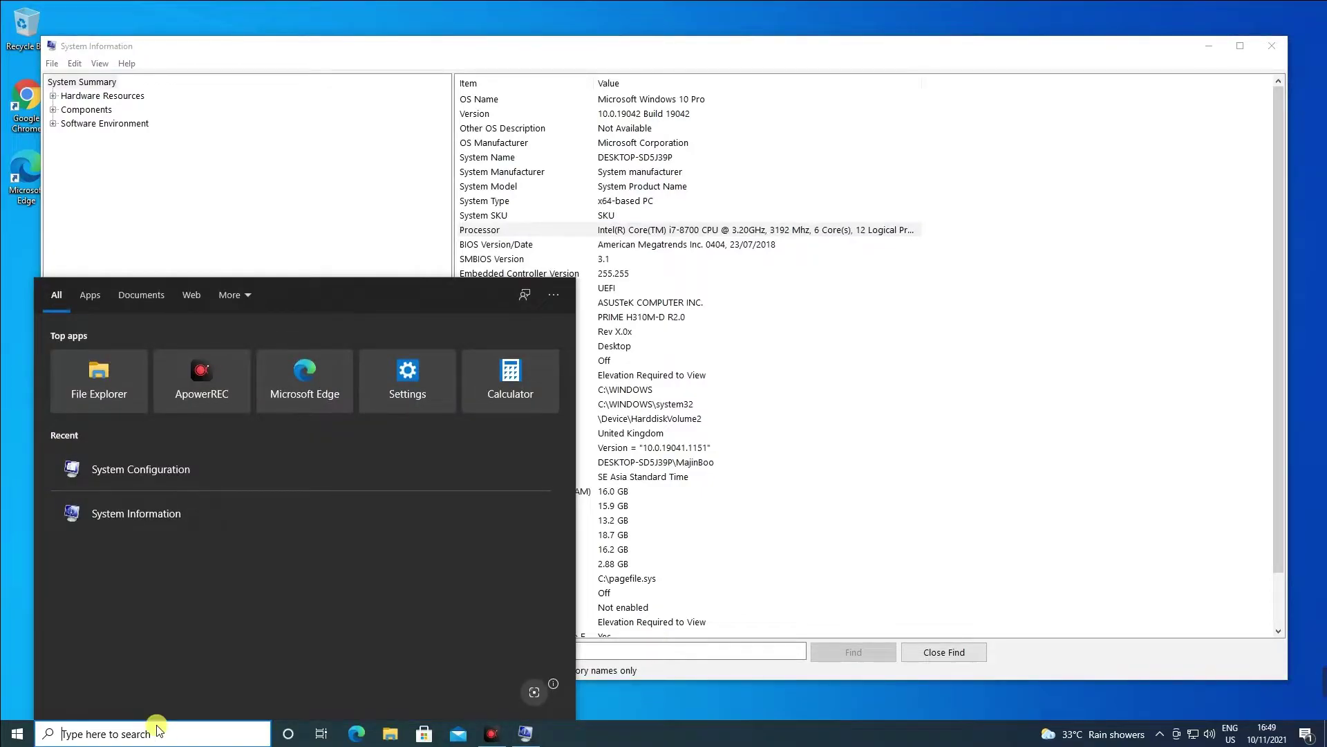
# Open the Settings About page and maximise its window.
pyautogui.click(407, 380)
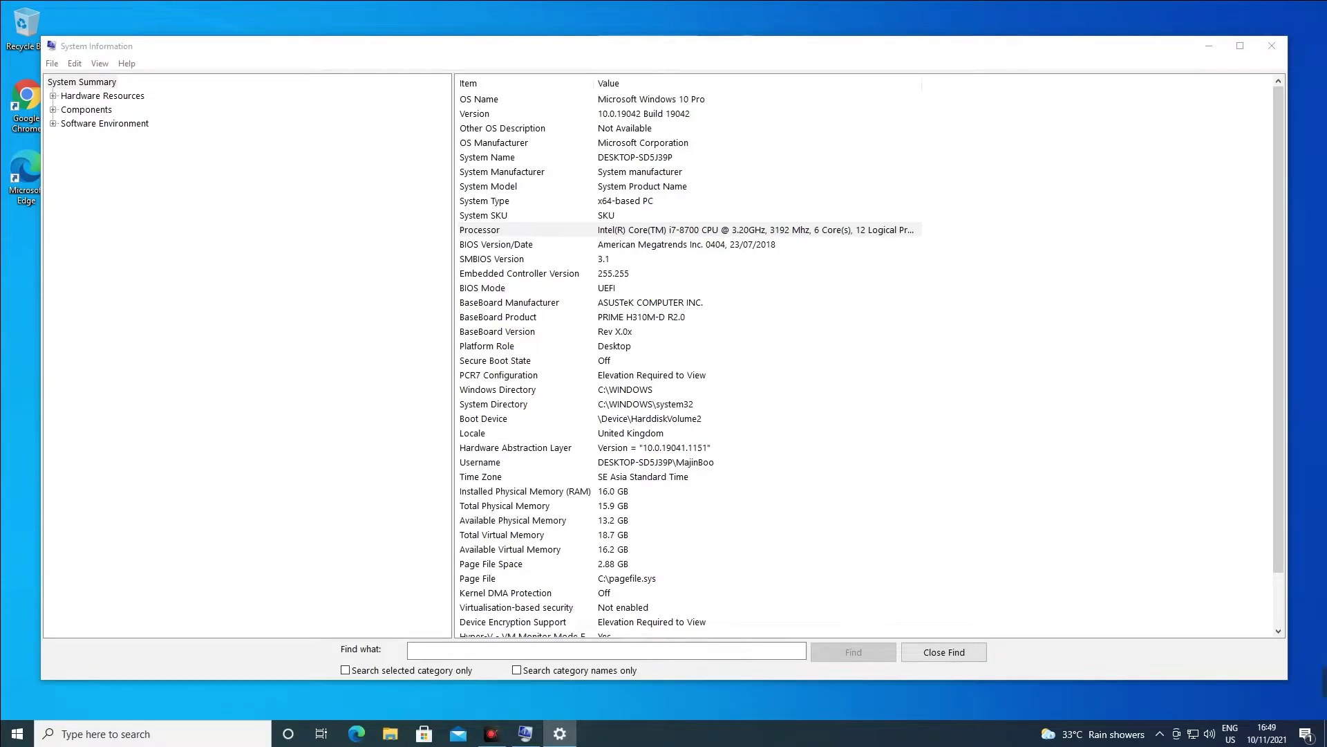
pyautogui.moveTo(789, 274); pyautogui.dragTo(642, 110)
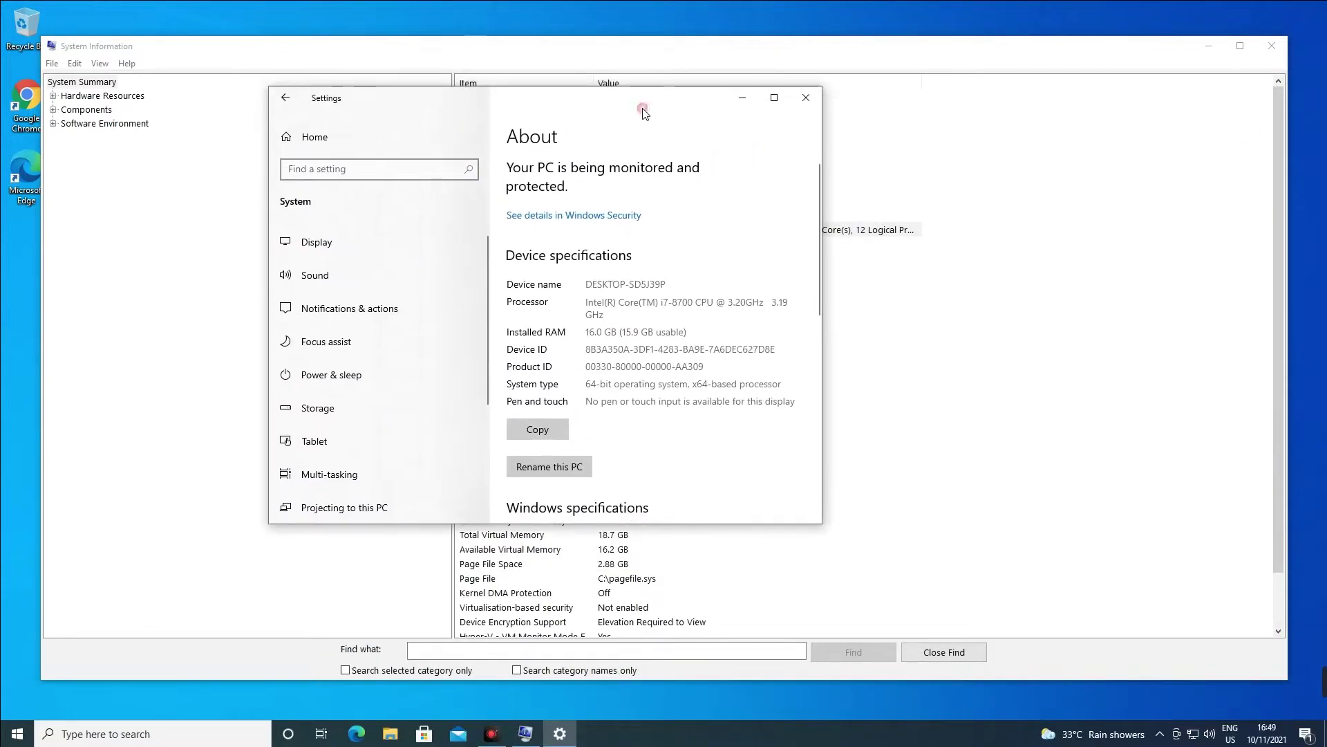
pyautogui.click(774, 97)
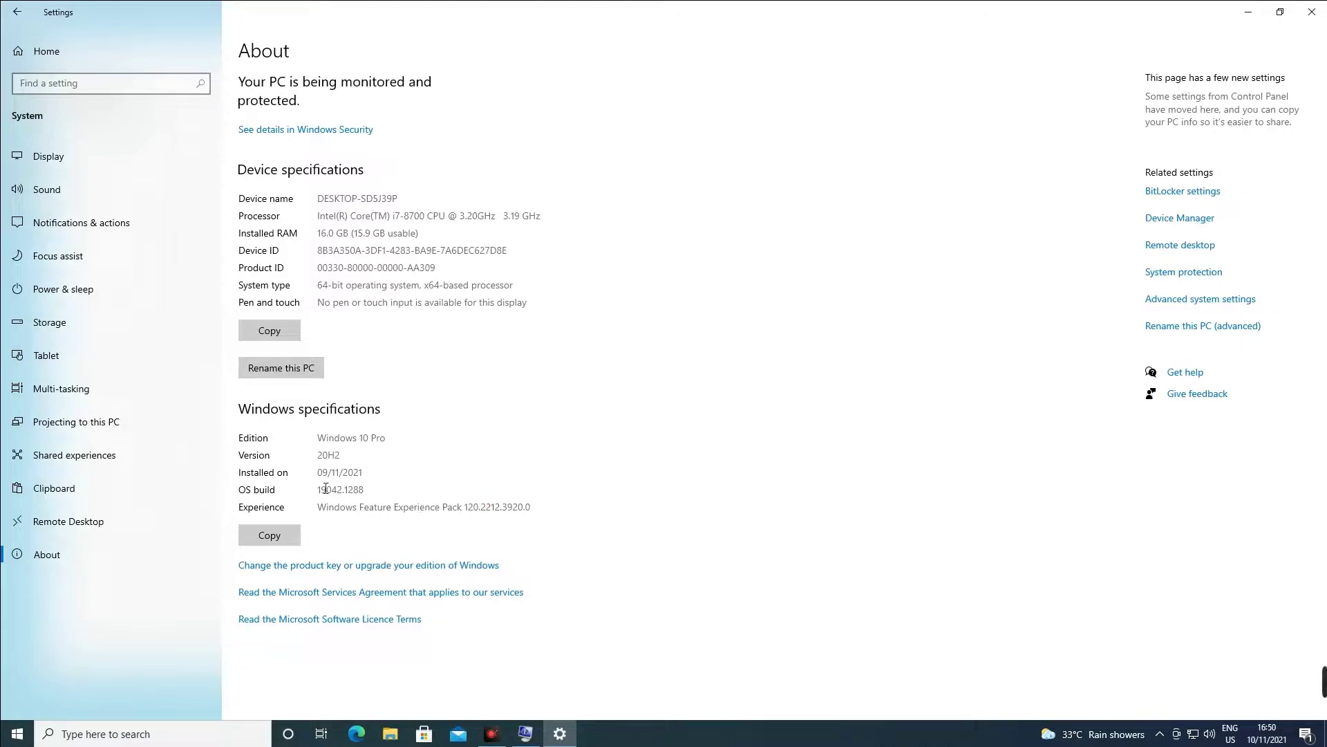
# Review the Windows 10 Pro edition, install date, processor and installed RAM, then minimise Settings.
pyautogui.moveTo(386, 437); pyautogui.dragTo(364, 435)
pyautogui.click(336, 455)
pyautogui.moveTo(365, 472); pyautogui.dragTo(354, 471)
pyautogui.click(352, 430)
pyautogui.moveTo(319, 215); pyautogui.dragTo(527, 228)
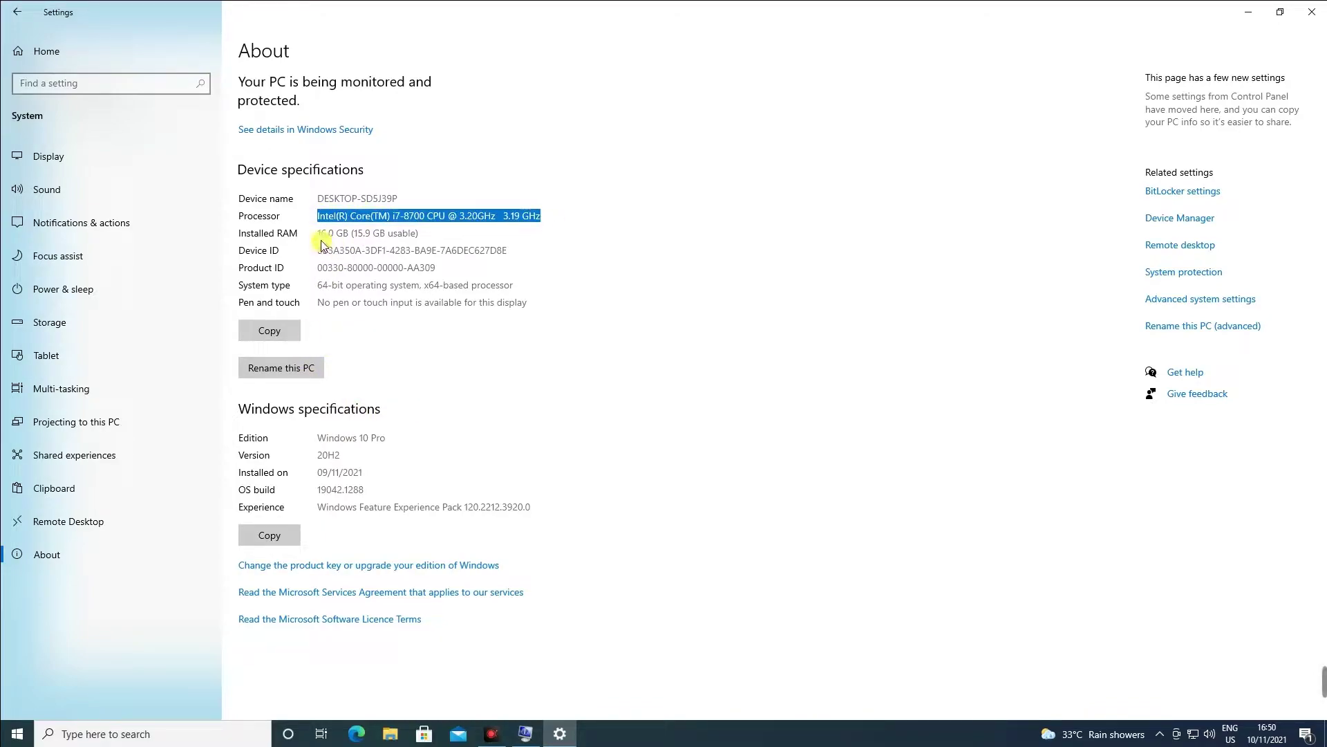
pyautogui.moveTo(320, 237); pyautogui.dragTo(401, 235)
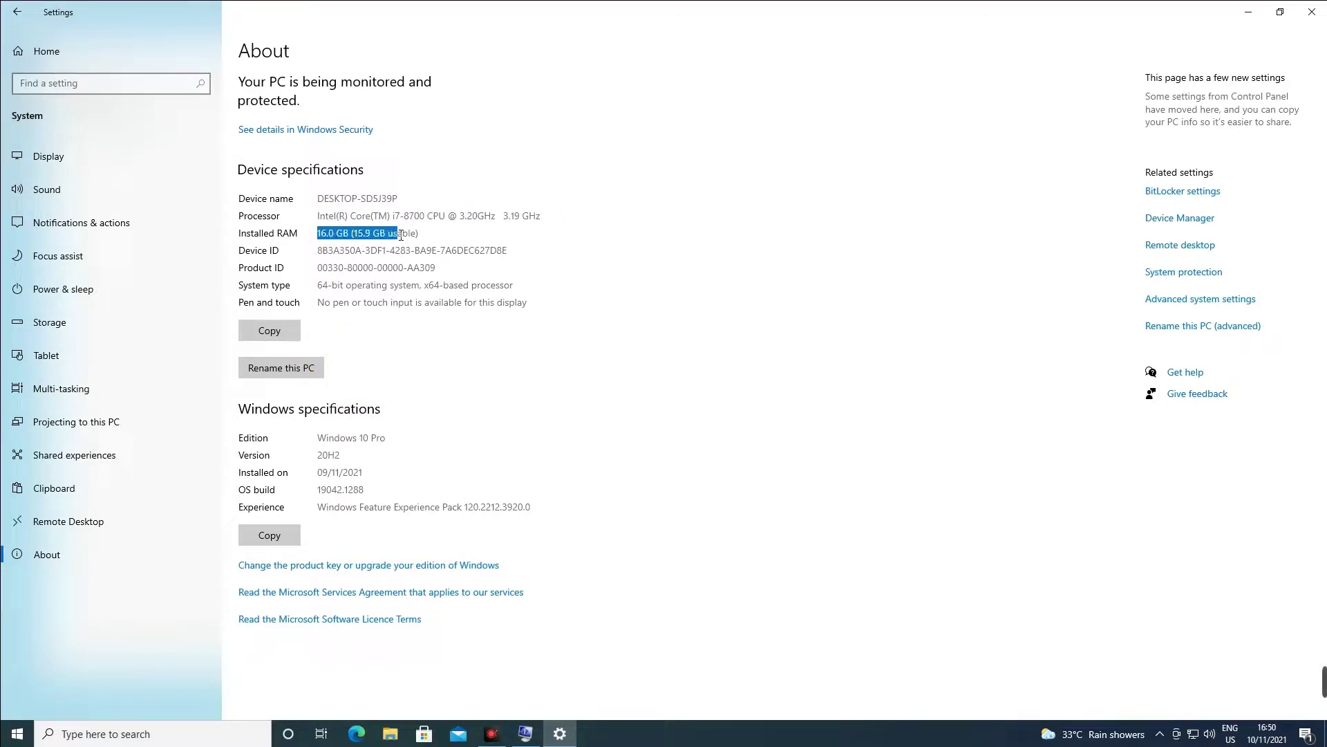
pyautogui.click(337, 299)
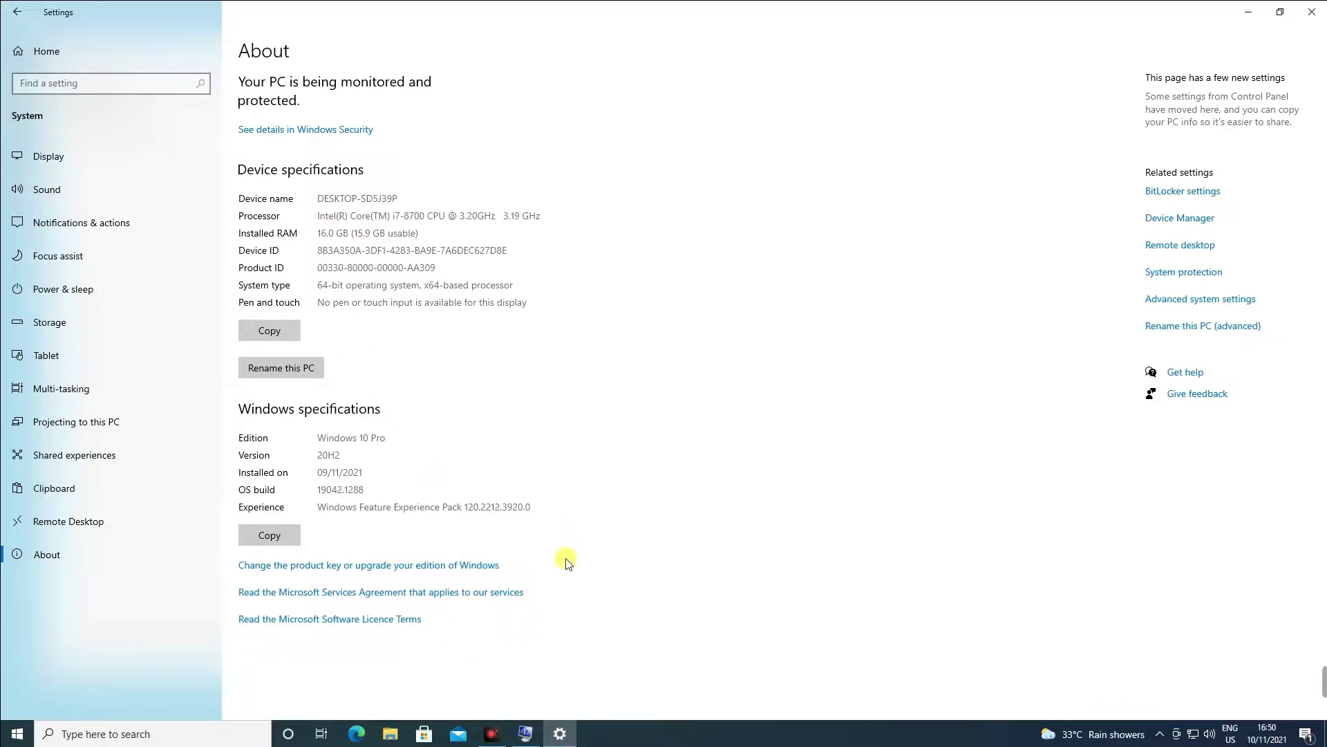
pyautogui.click(1248, 15)
# Close System Information, launch Chrome maximised, and search Google for 'virtual box download'.
pyautogui.click(1272, 46)
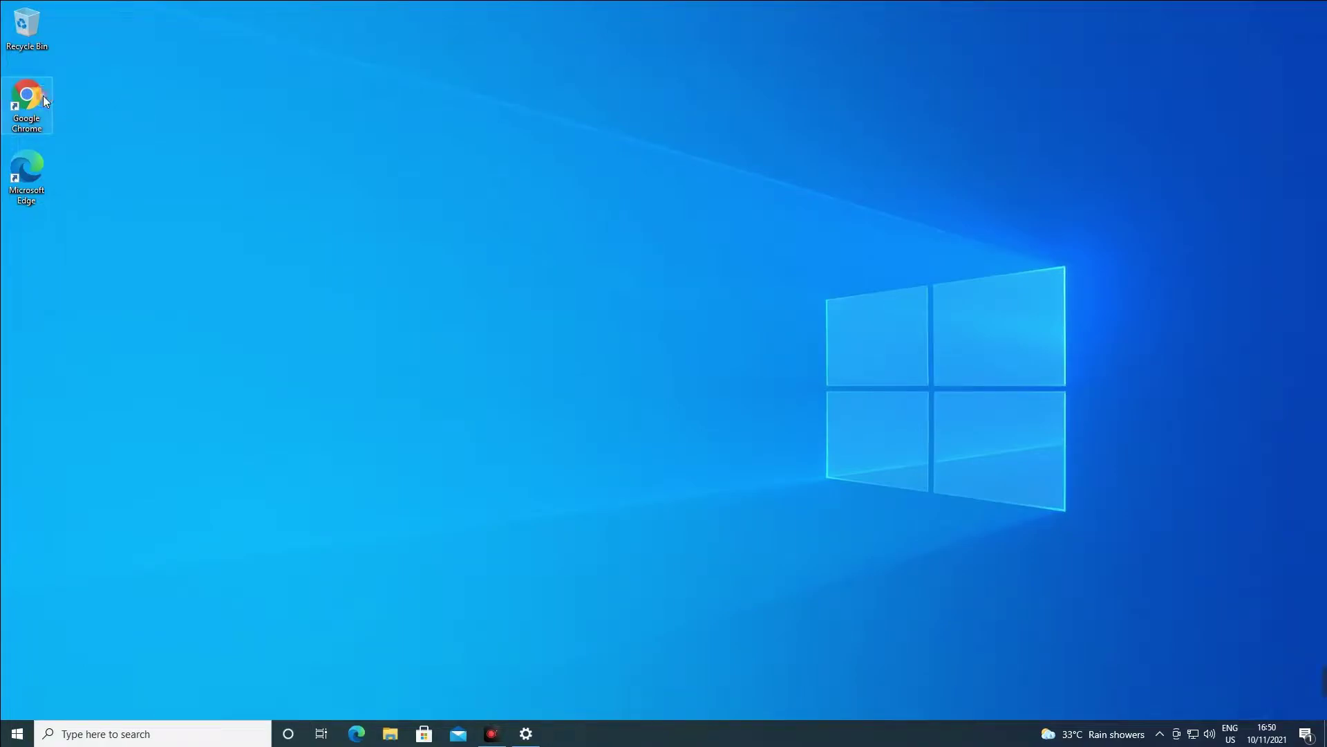
pyautogui.doubleClick(43, 99)
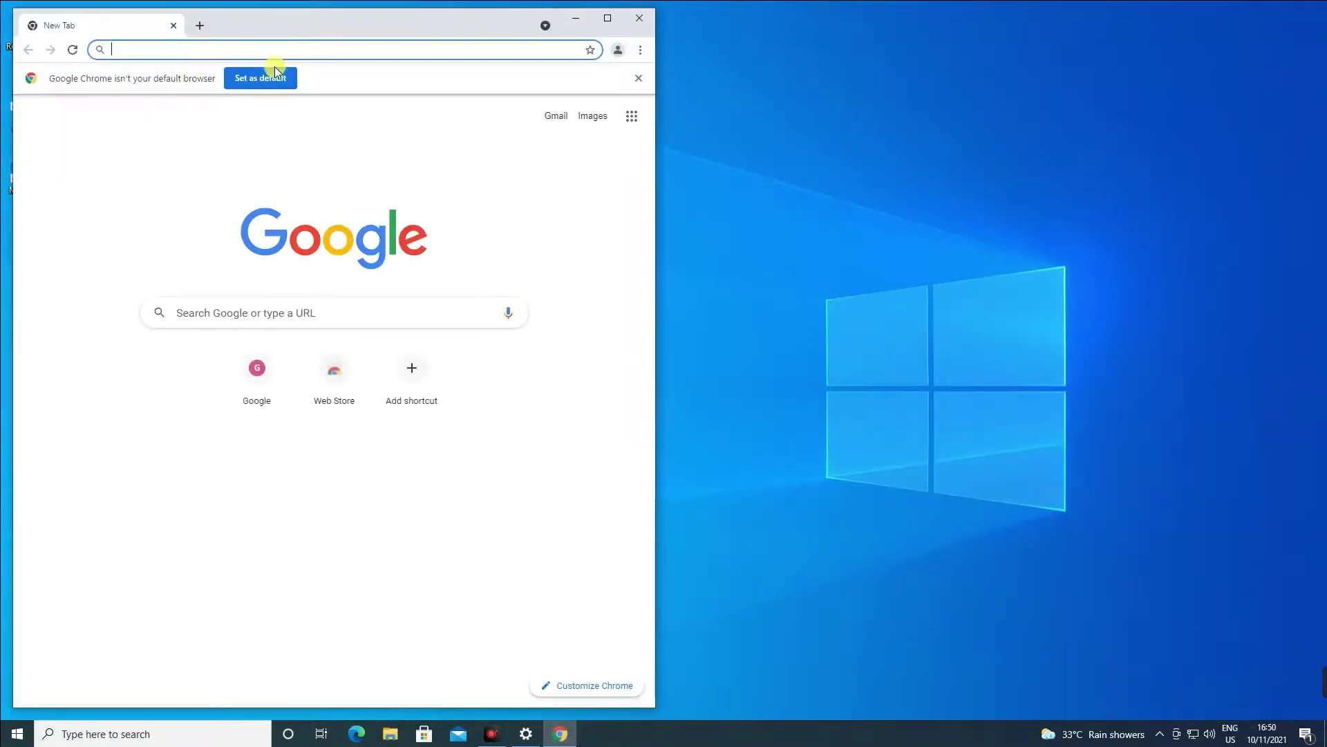
pyautogui.click(608, 18)
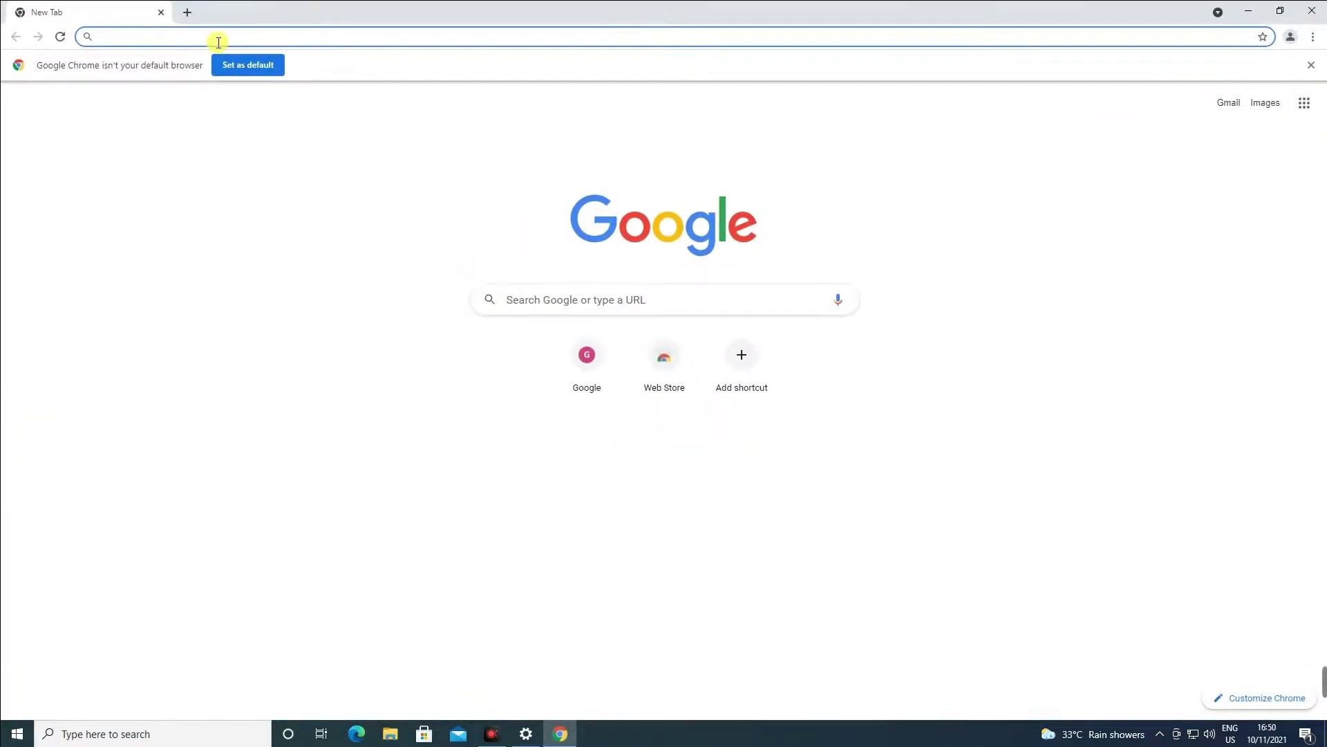
pyautogui.click(577, 299)
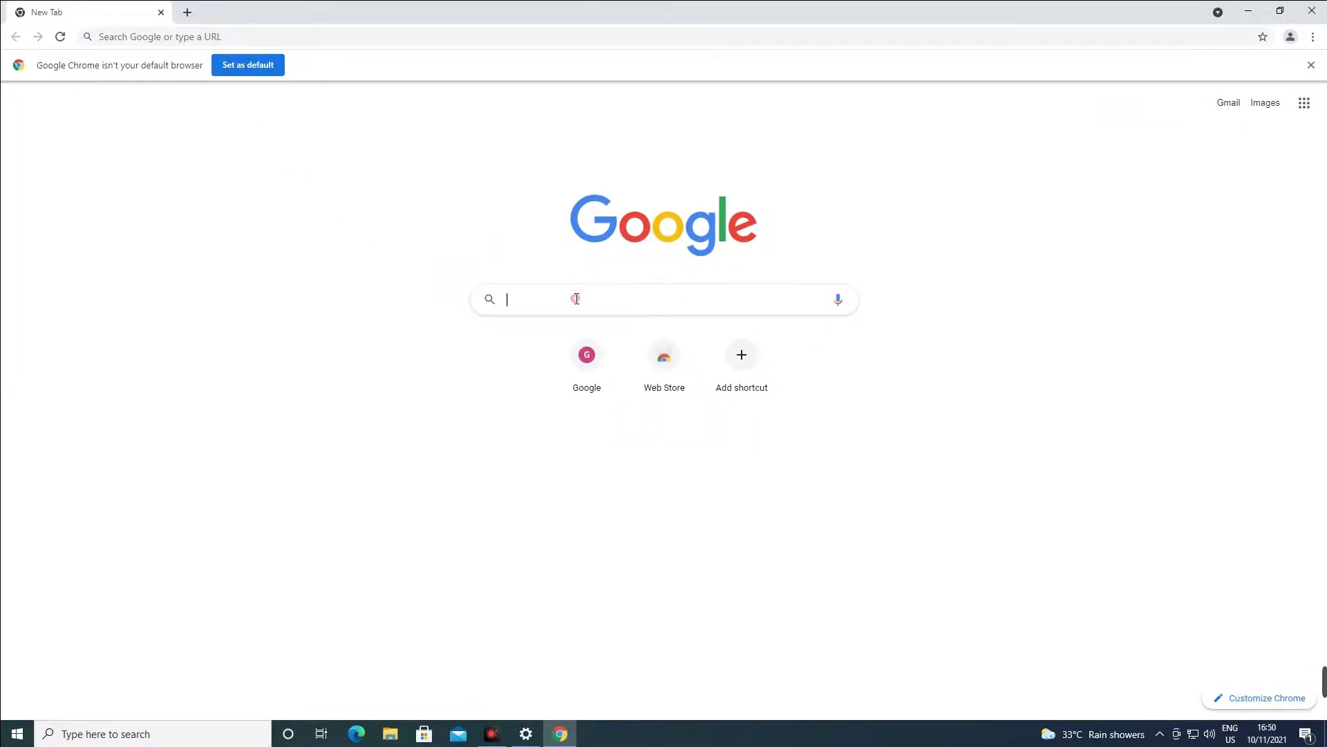
pyautogui.write('virt')
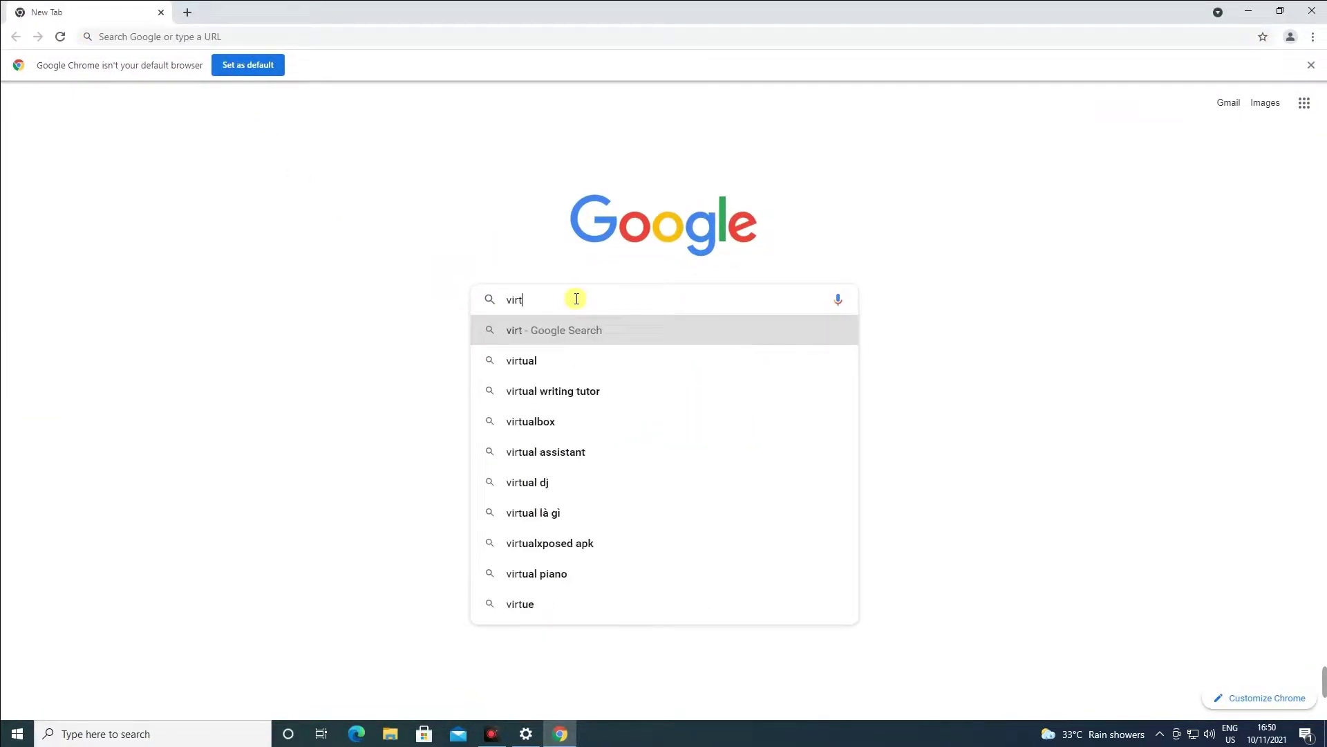
pyautogui.write('ual ')
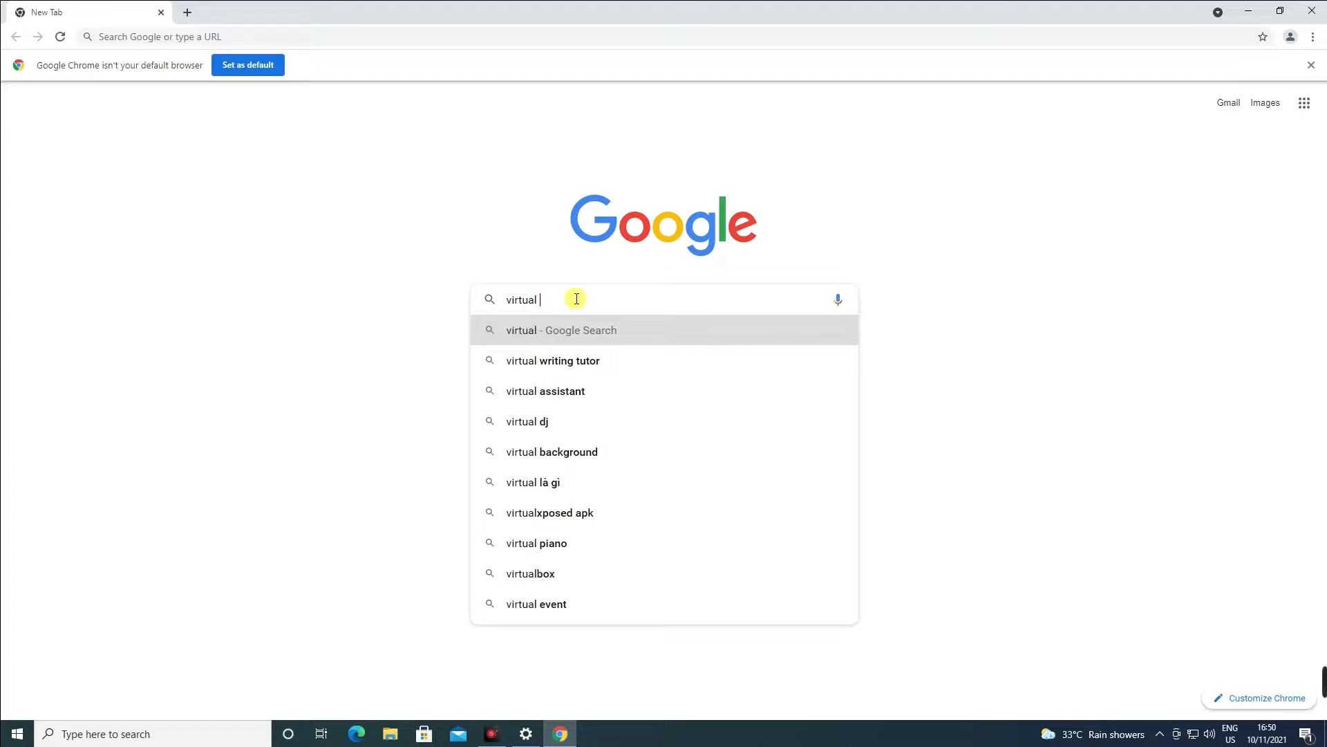
pyautogui.write('box download')
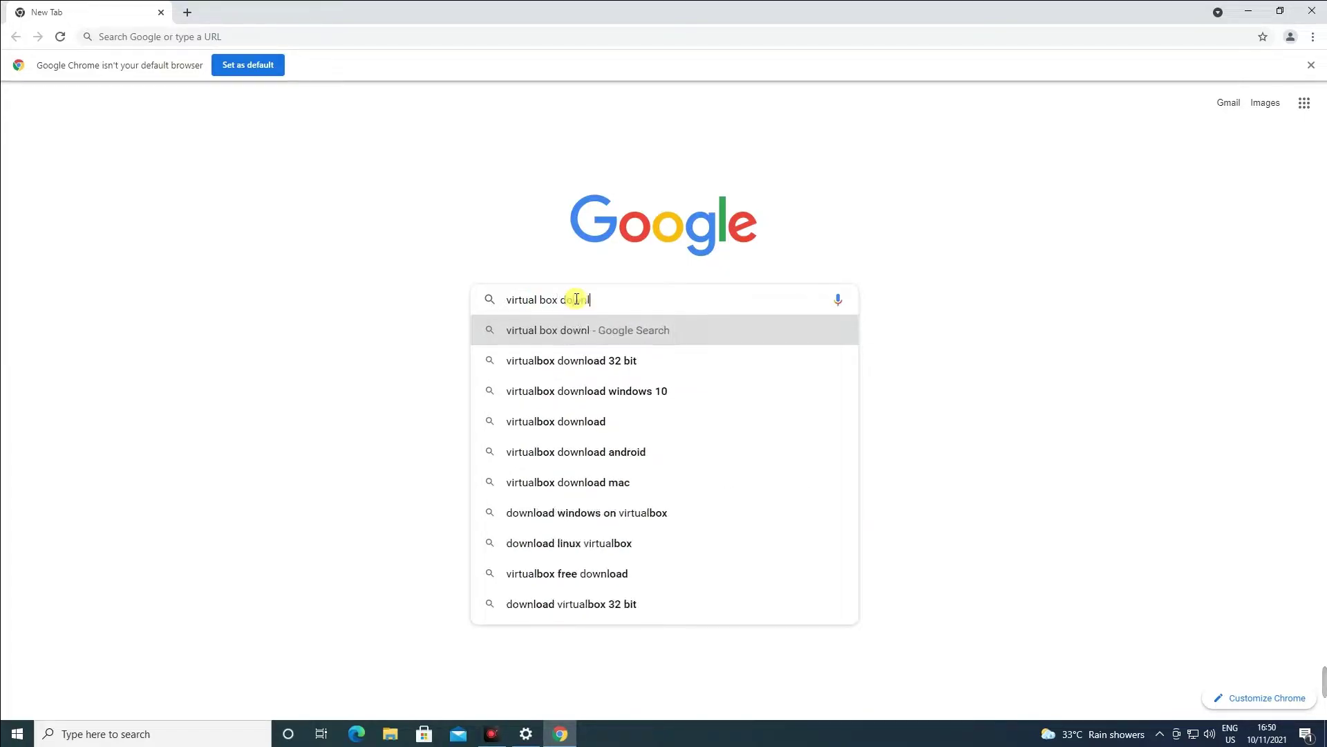
pyautogui.press('Return')
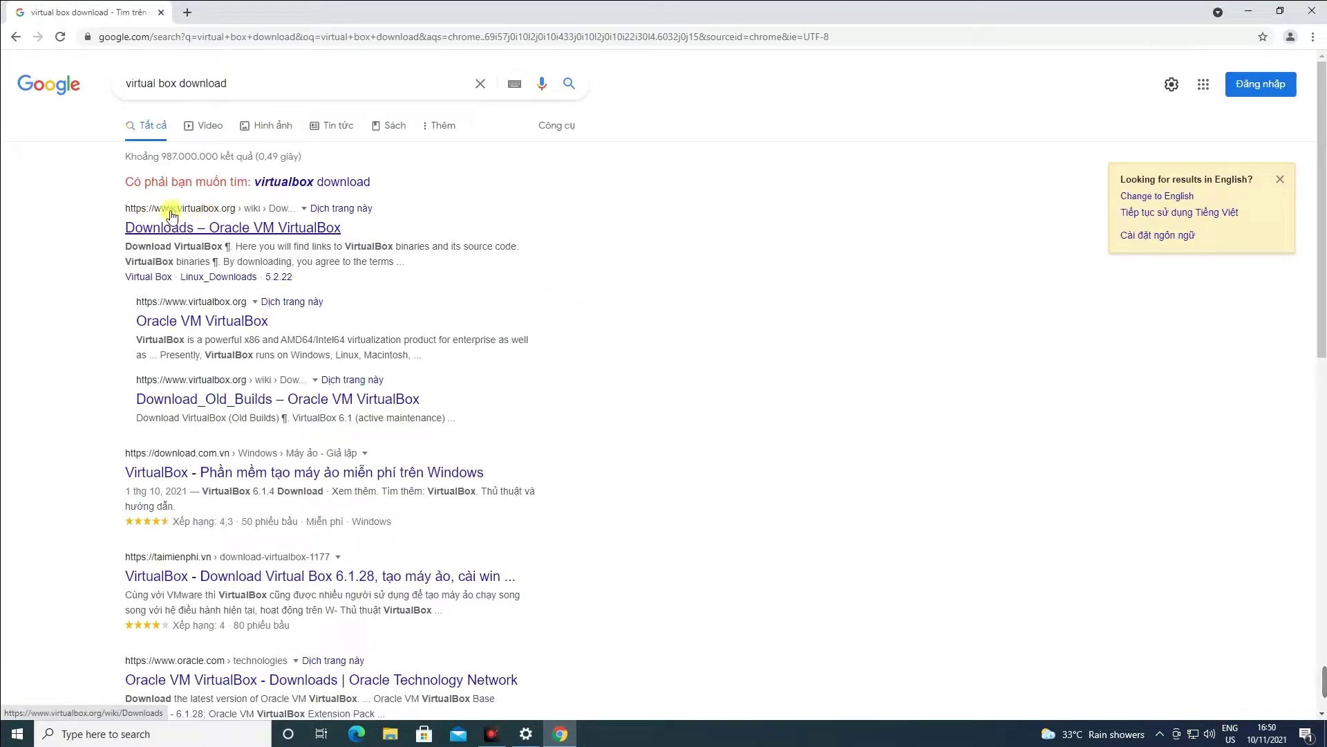
# Download the VirtualBox 6.1.28 Windows hosts installer from virtualbox.org and launch it.
pyautogui.click(217, 228)
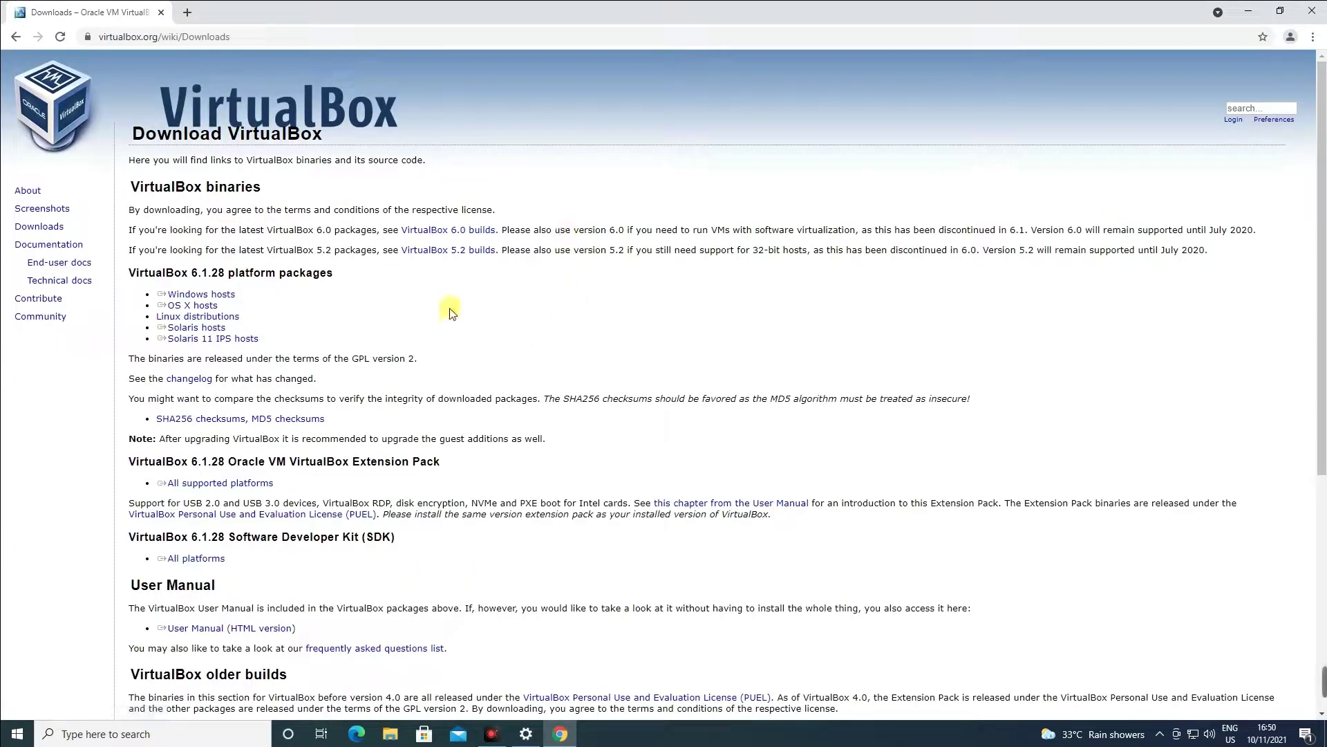
pyautogui.scroll(5, 449, 313)
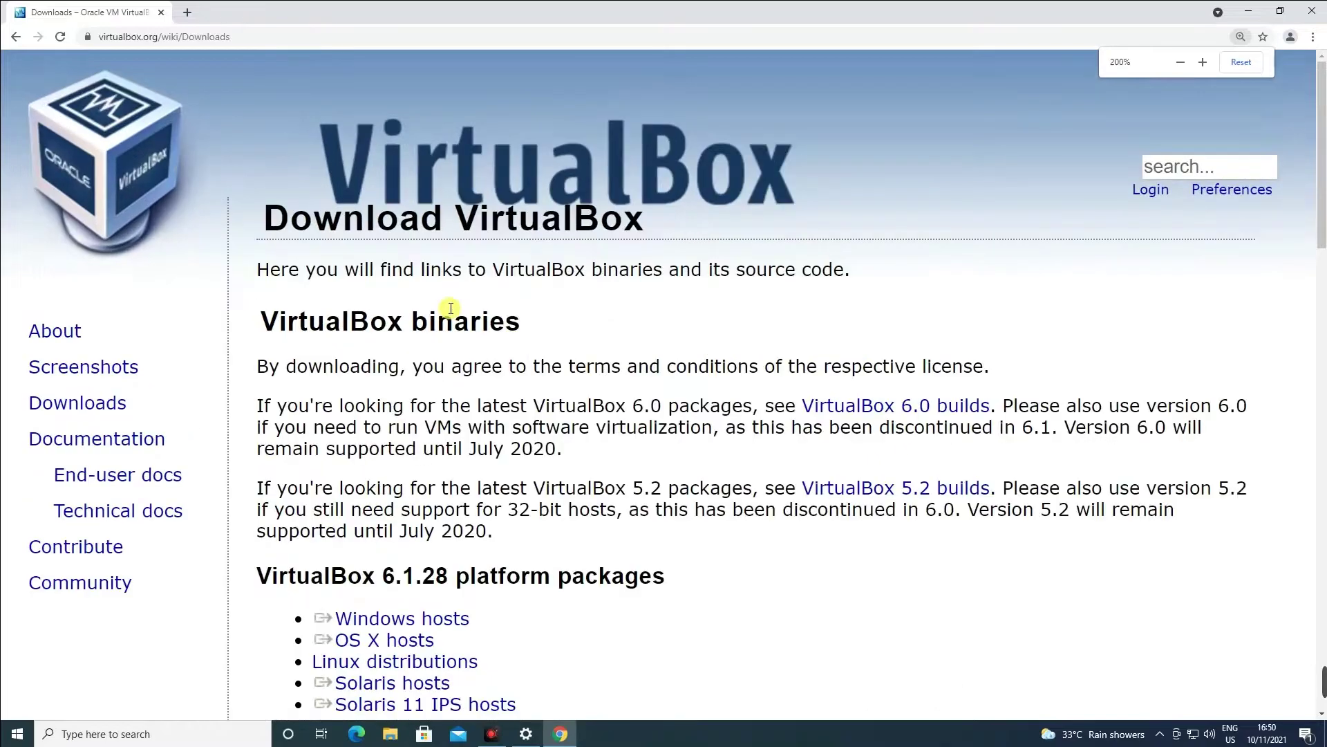
pyautogui.scroll(-4, 687, 314)
pyautogui.doubleClick(343, 304)
pyautogui.click(345, 308)
pyautogui.tripleClick(419, 338)
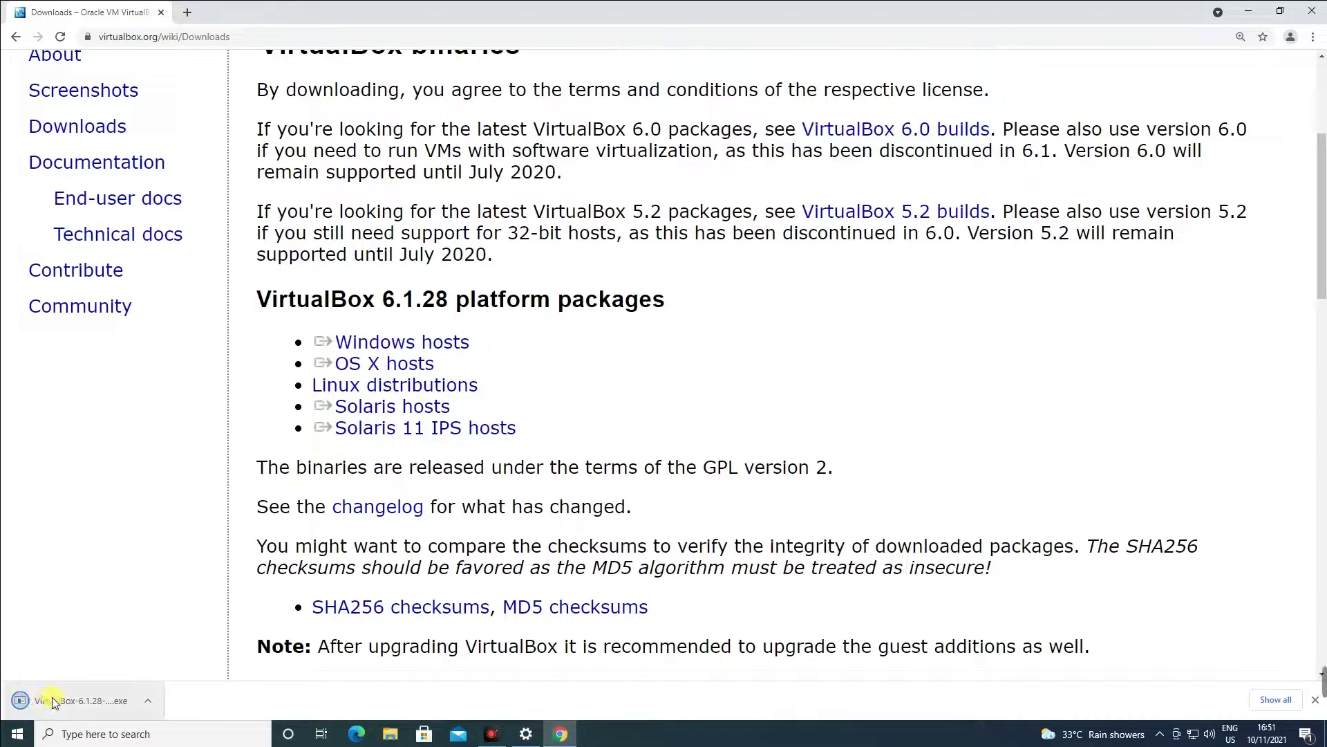
pyautogui.click(69, 695)
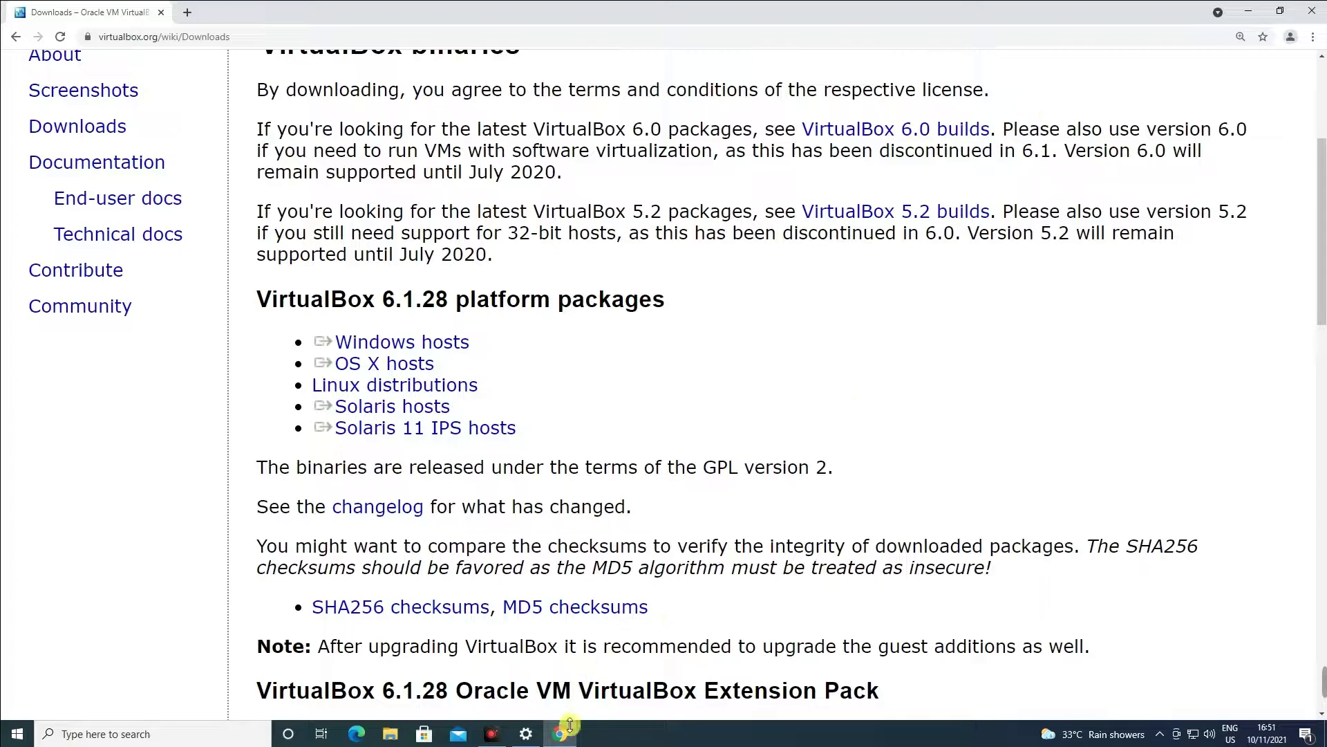
pyautogui.click(1250, 14)
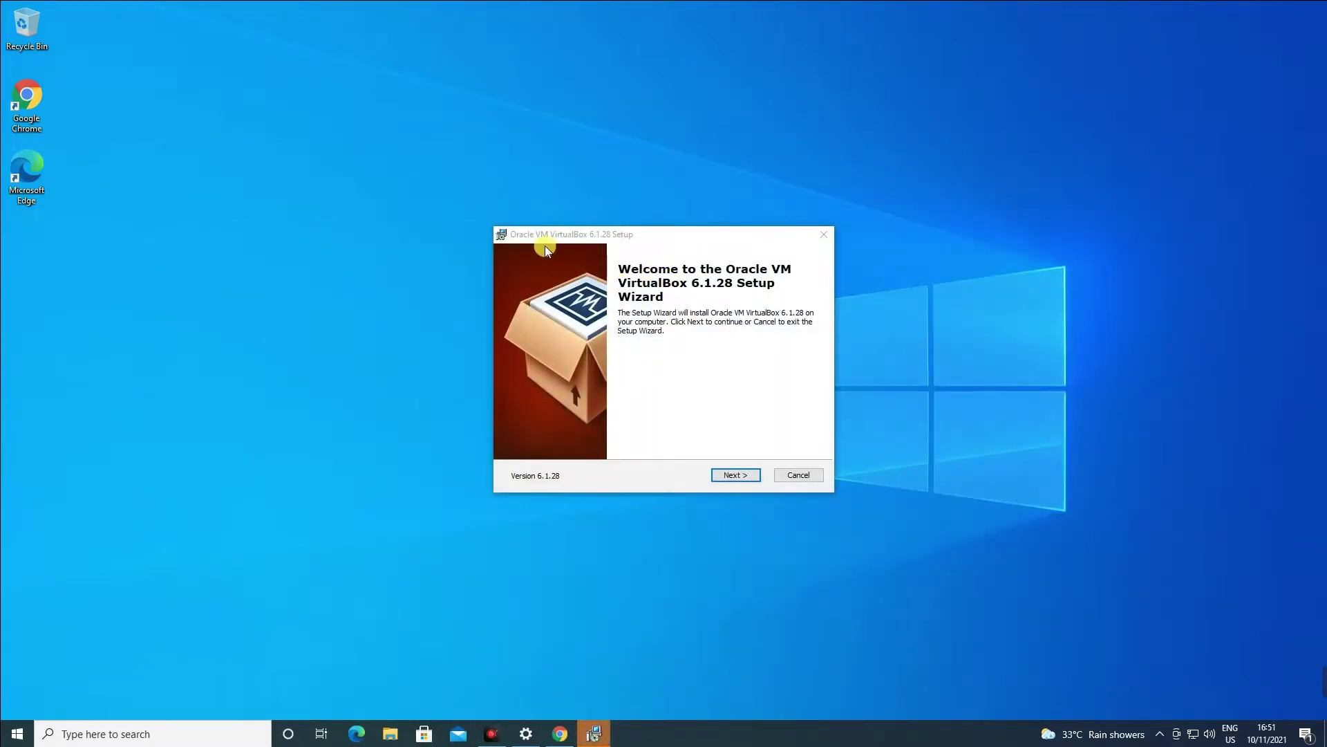
# Install VirtualBox 6.1.28 with default features, all shortcut options and the Oracle USB driver.
pyautogui.click(536, 238)
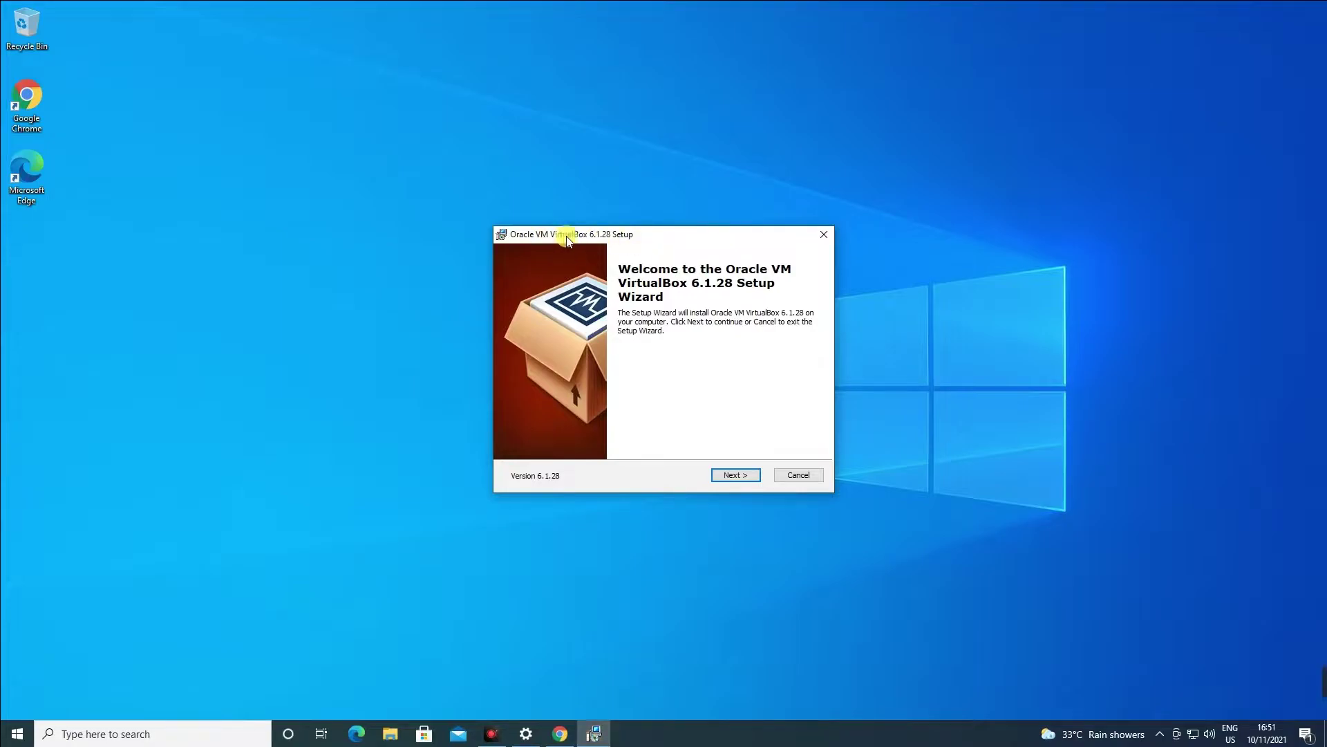
pyautogui.click(736, 475)
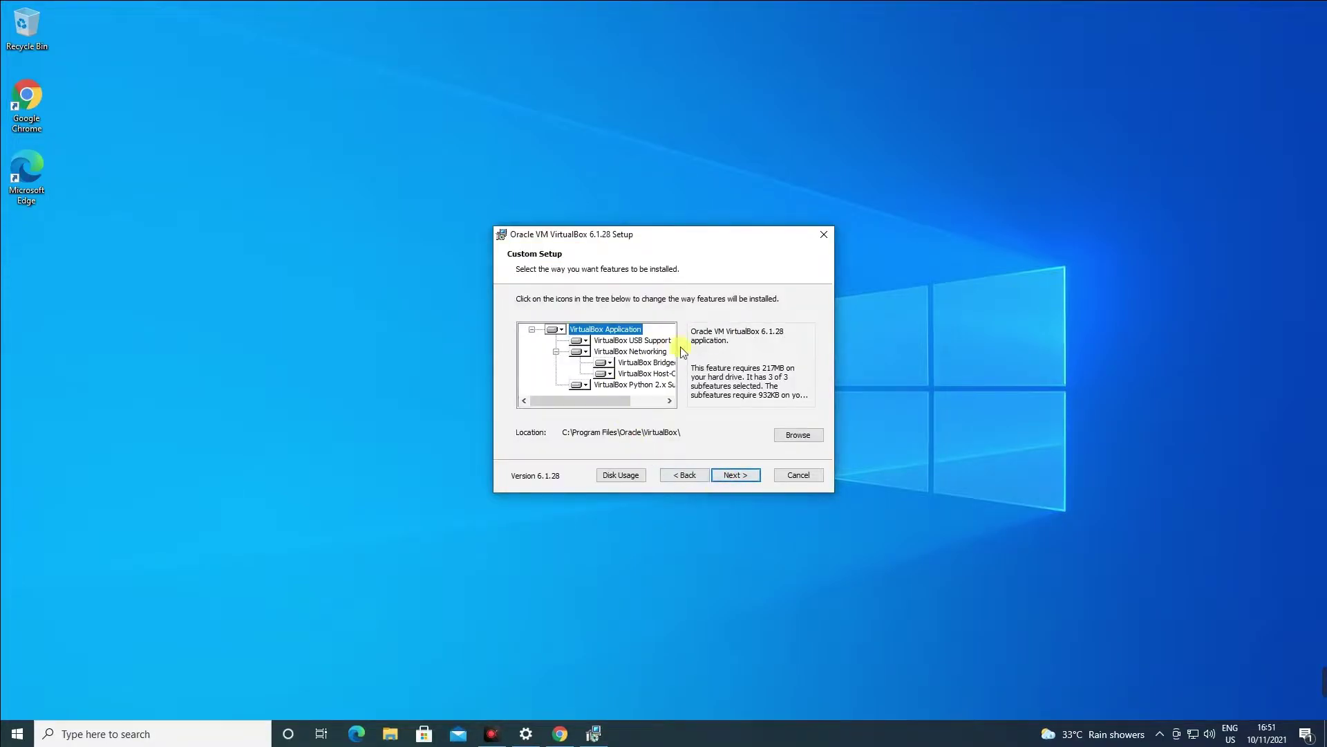
pyautogui.click(727, 480)
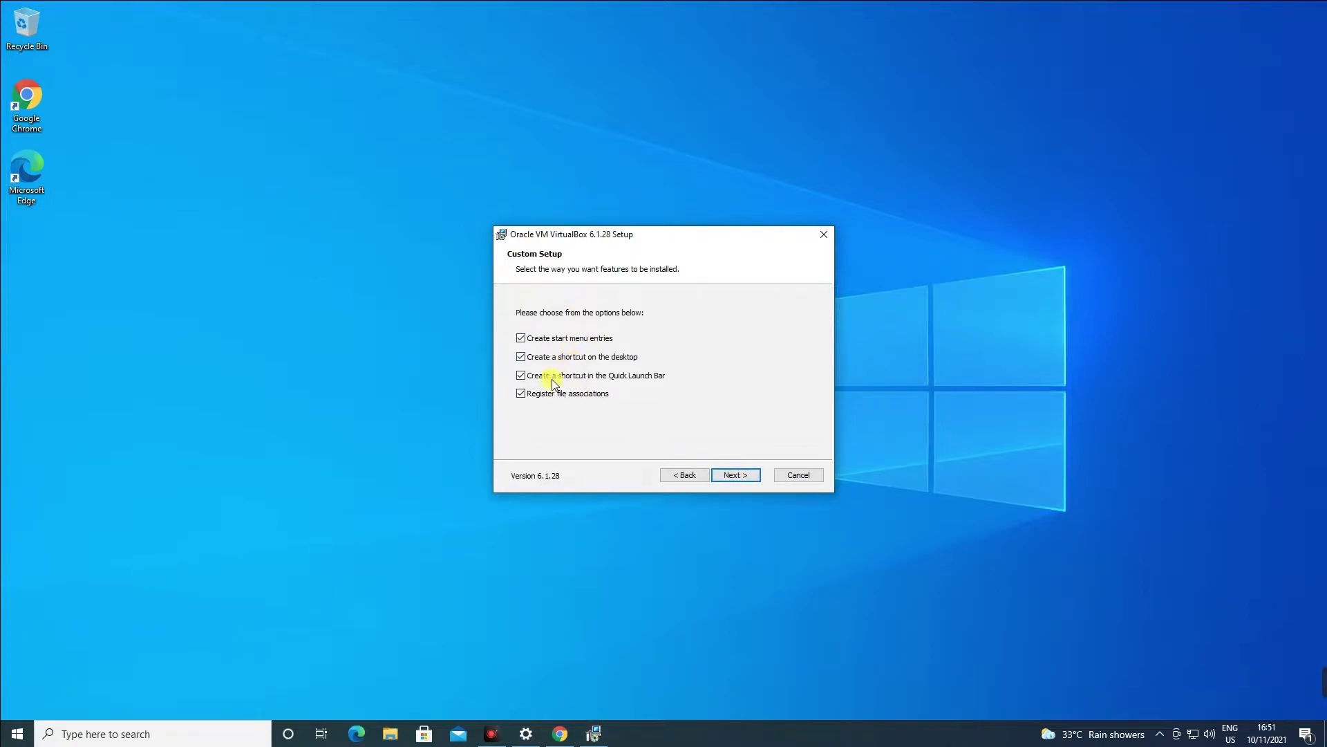
pyautogui.click(736, 476)
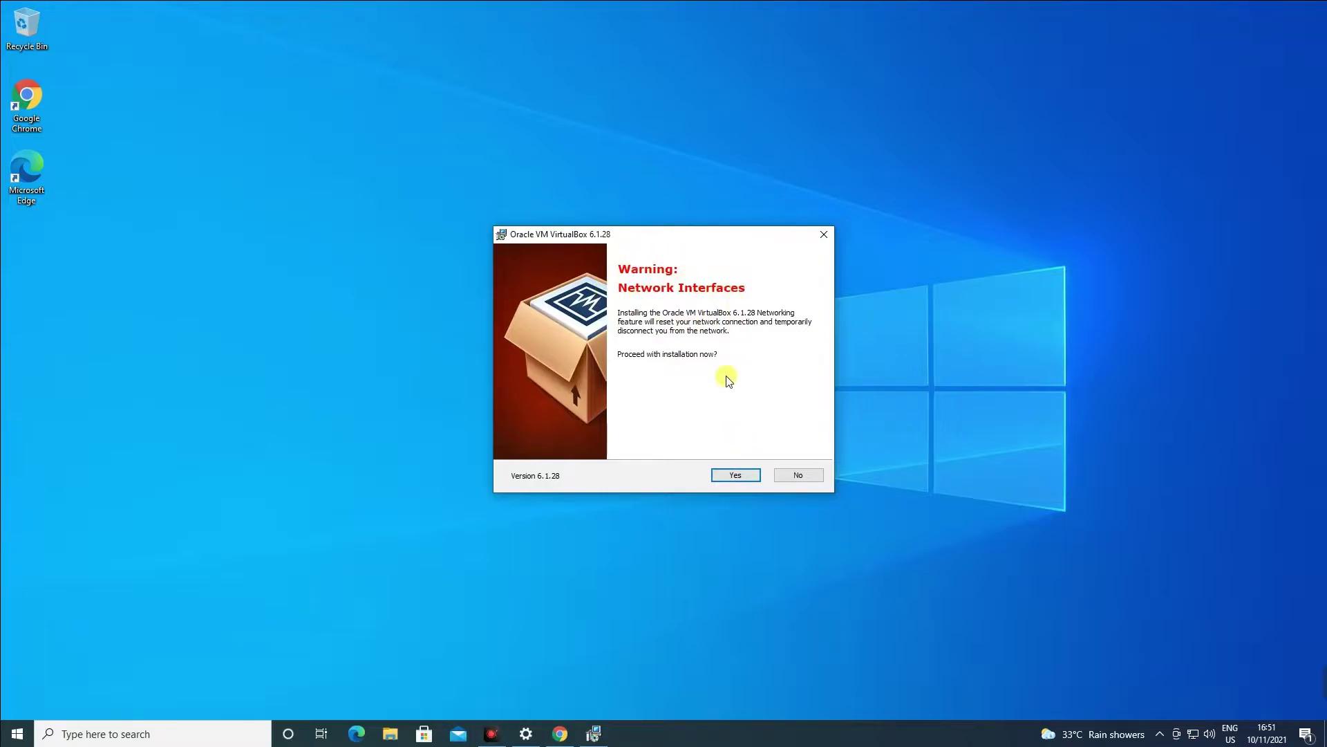
pyautogui.click(734, 476)
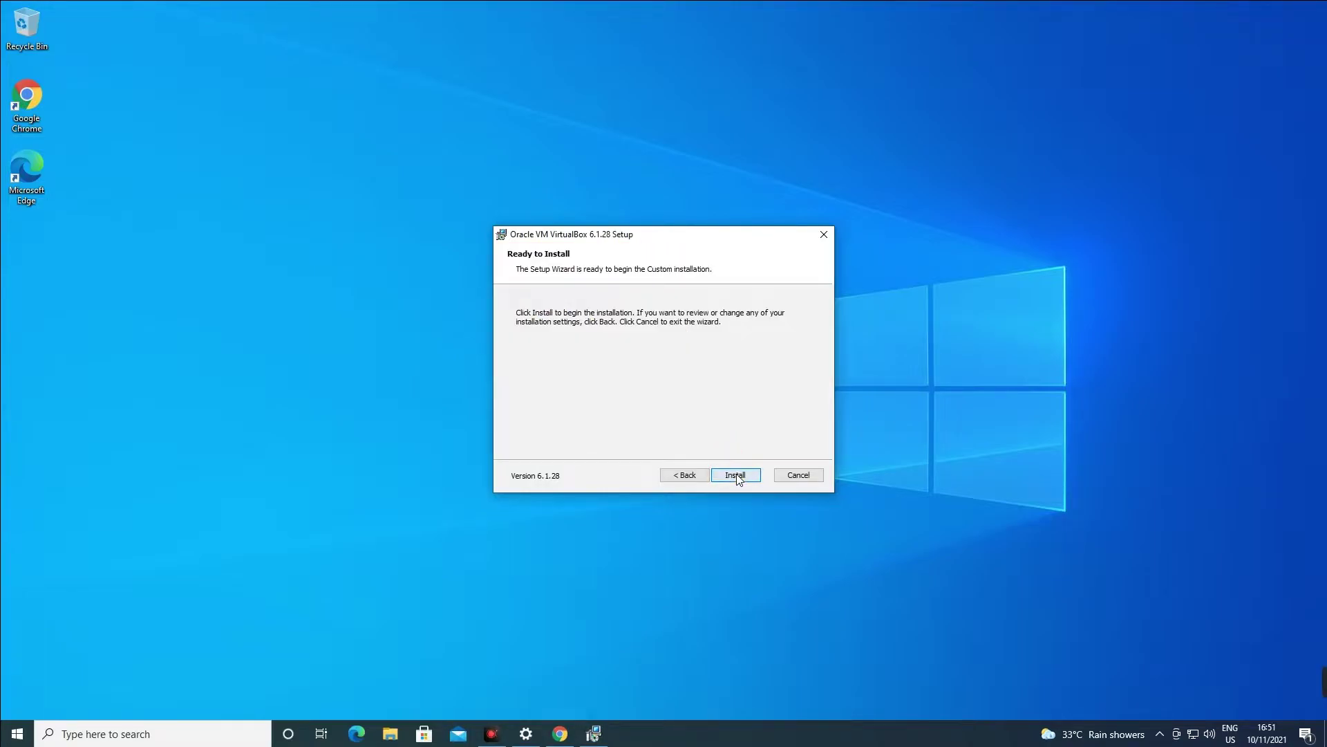
pyautogui.click(735, 476)
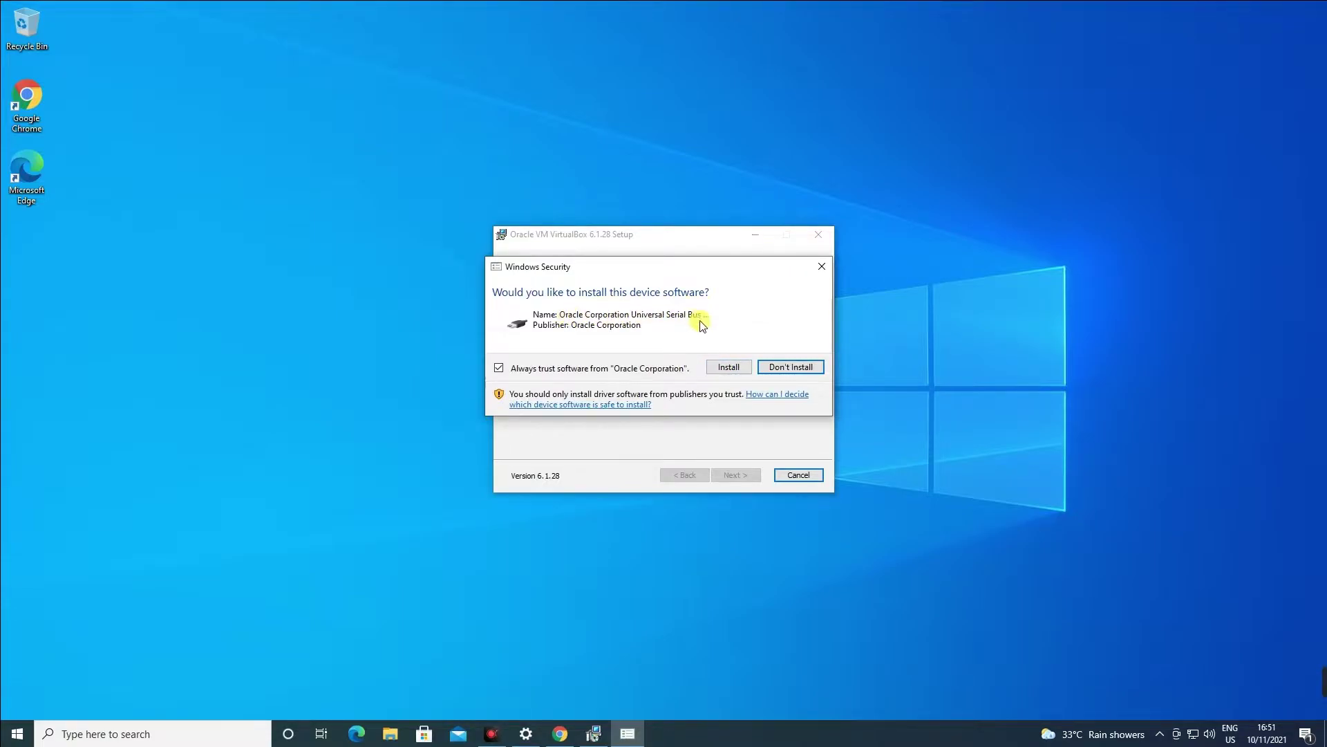
pyautogui.click(734, 368)
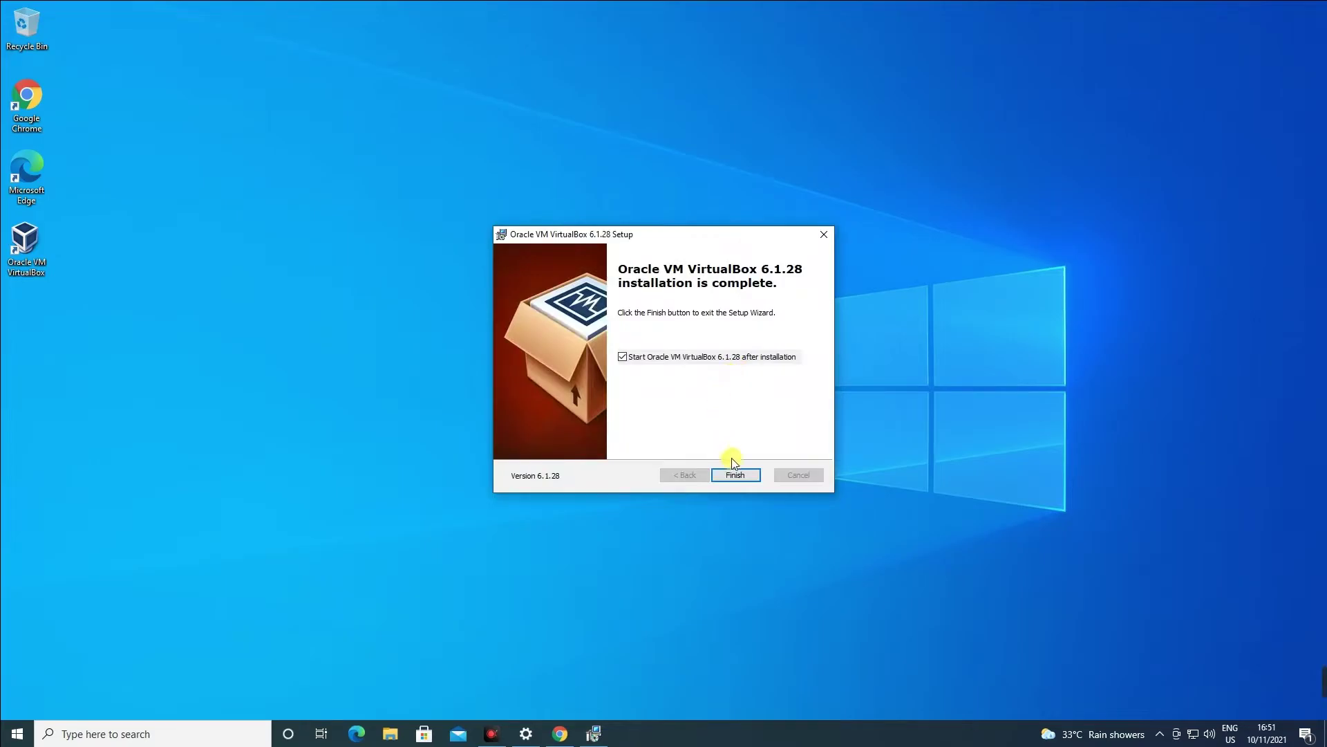
pyautogui.click(732, 473)
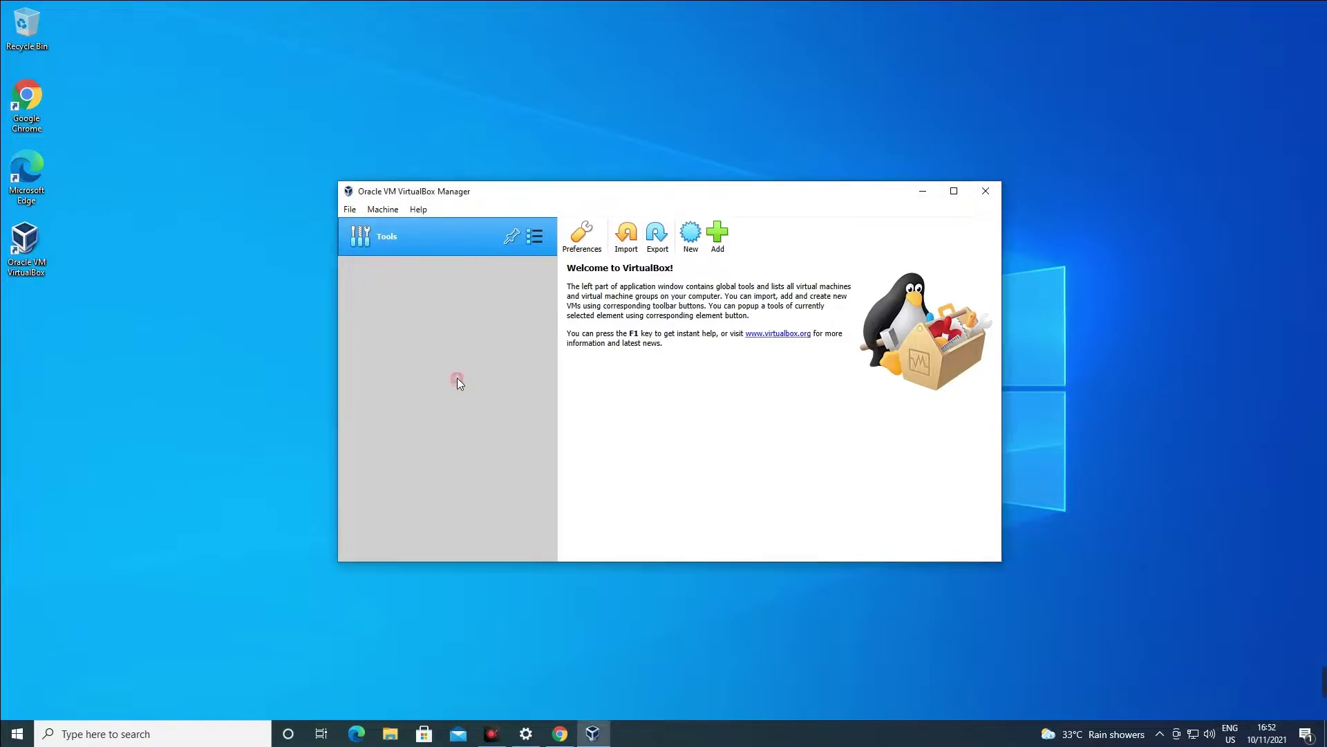
pyautogui.click(562, 734)
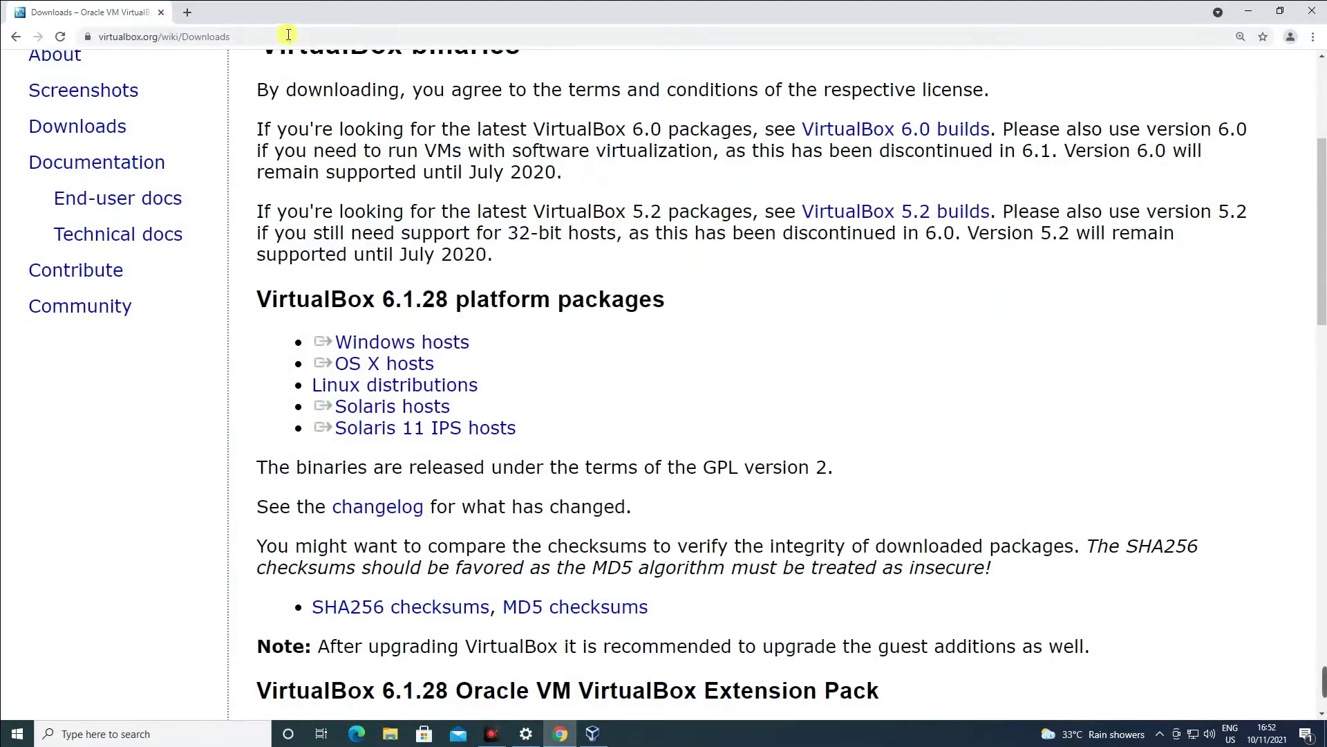
# Search 'windows 11 download iso' in a new tab and open Microsoft's Download Windows 11 page.
pyautogui.click(195, 16)
pyautogui.click(551, 271)
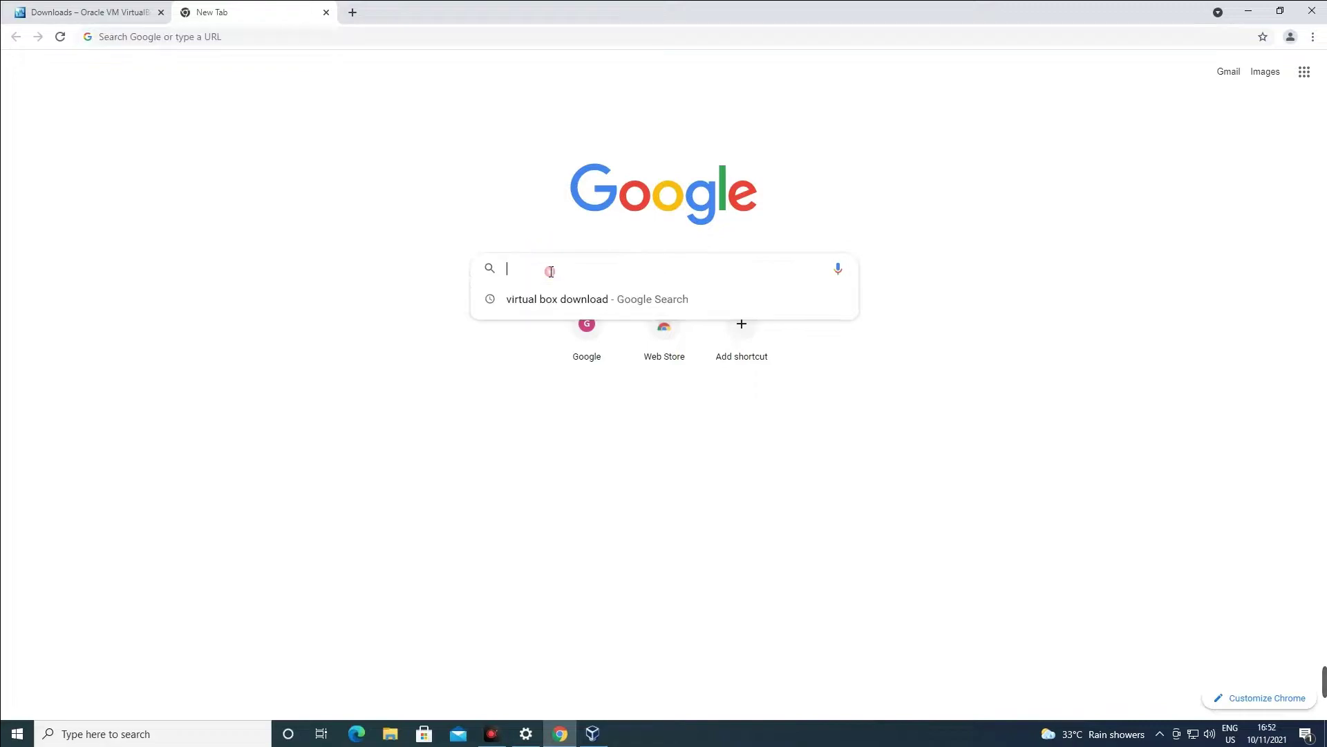
pyautogui.write('window')
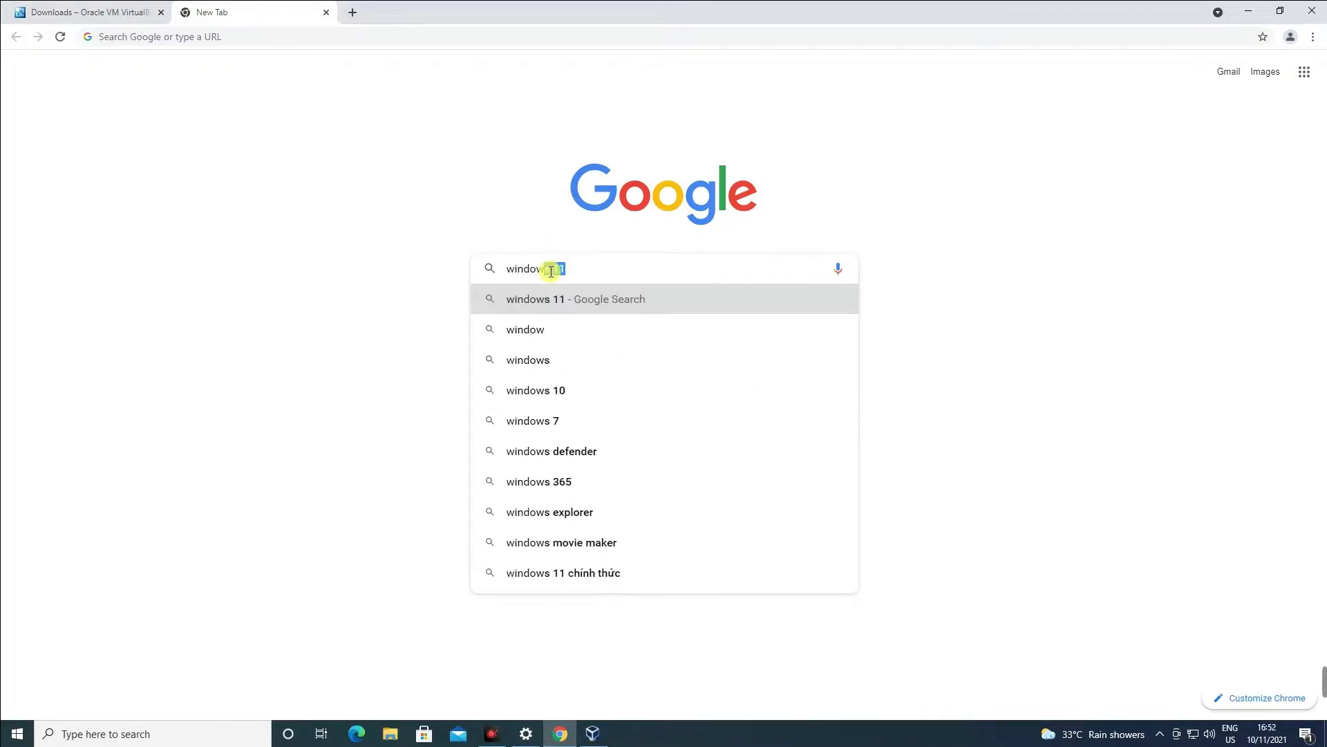
pyautogui.write('s 11 download iso')
pyautogui.press('Return')
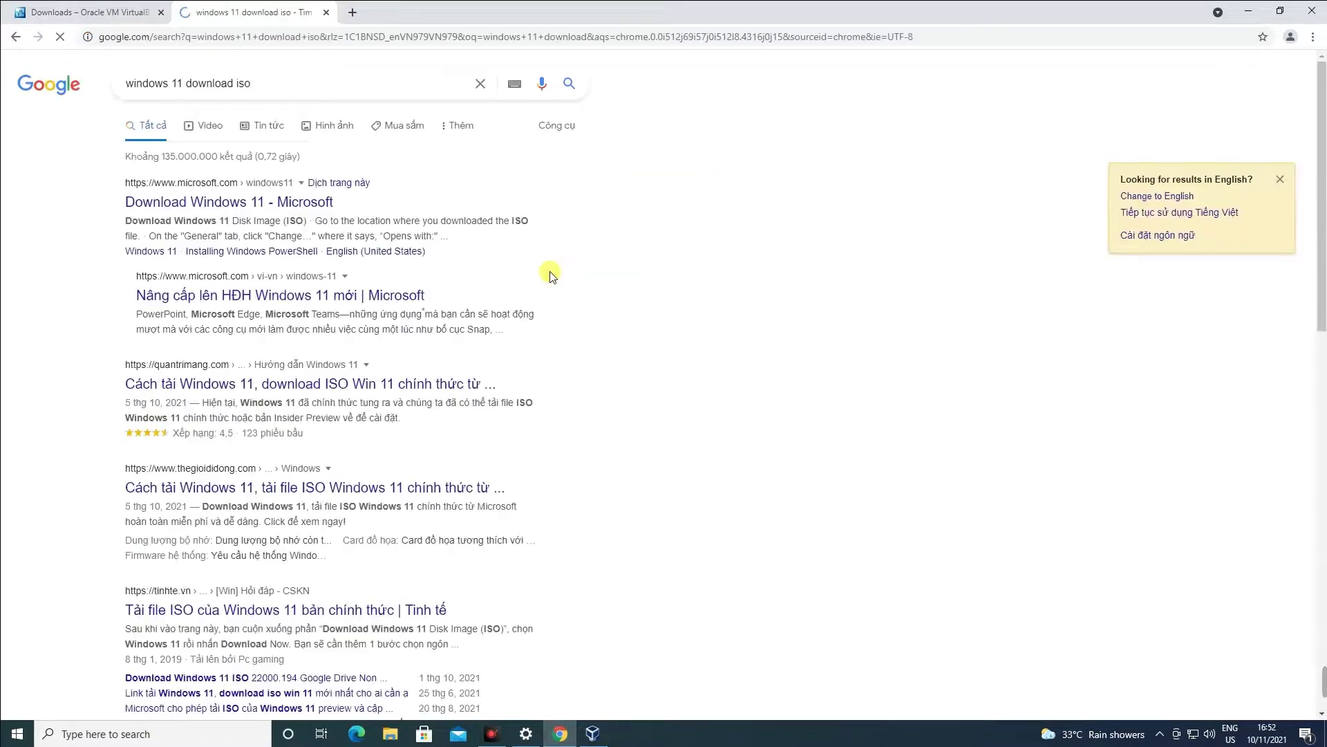
pyautogui.click(265, 205)
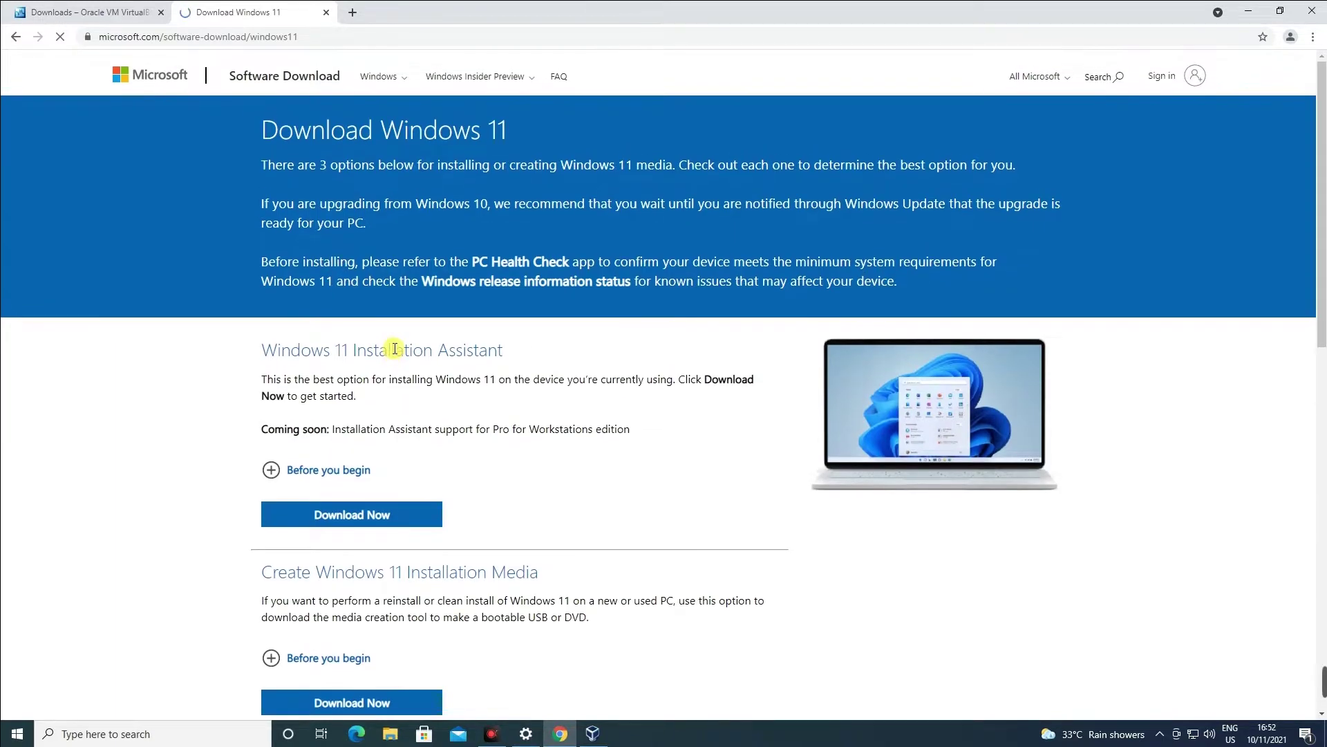
# Choose Windows 11 under Disk Image (ISO) and request its download.
pyautogui.hotkey('ctrl', '+')
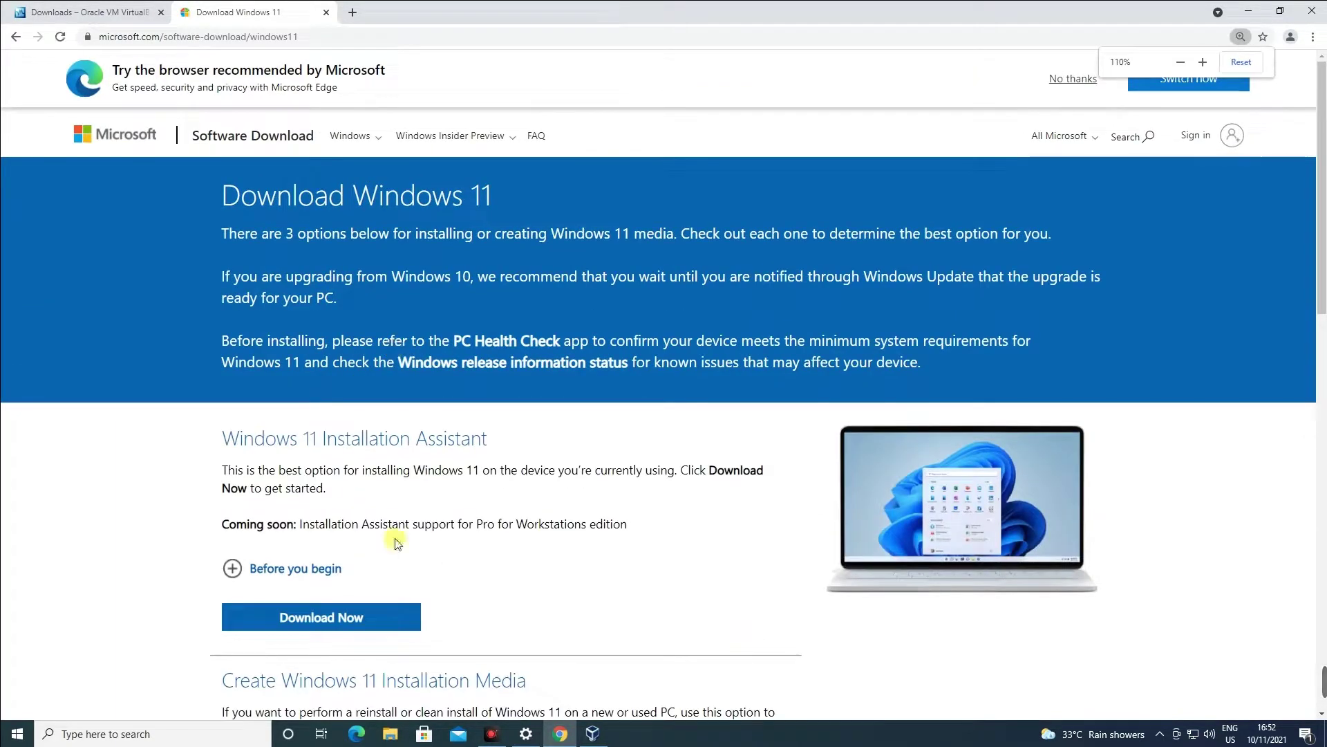
pyautogui.scroll(-3, 372, 444)
pyautogui.scroll(-5, 372, 444)
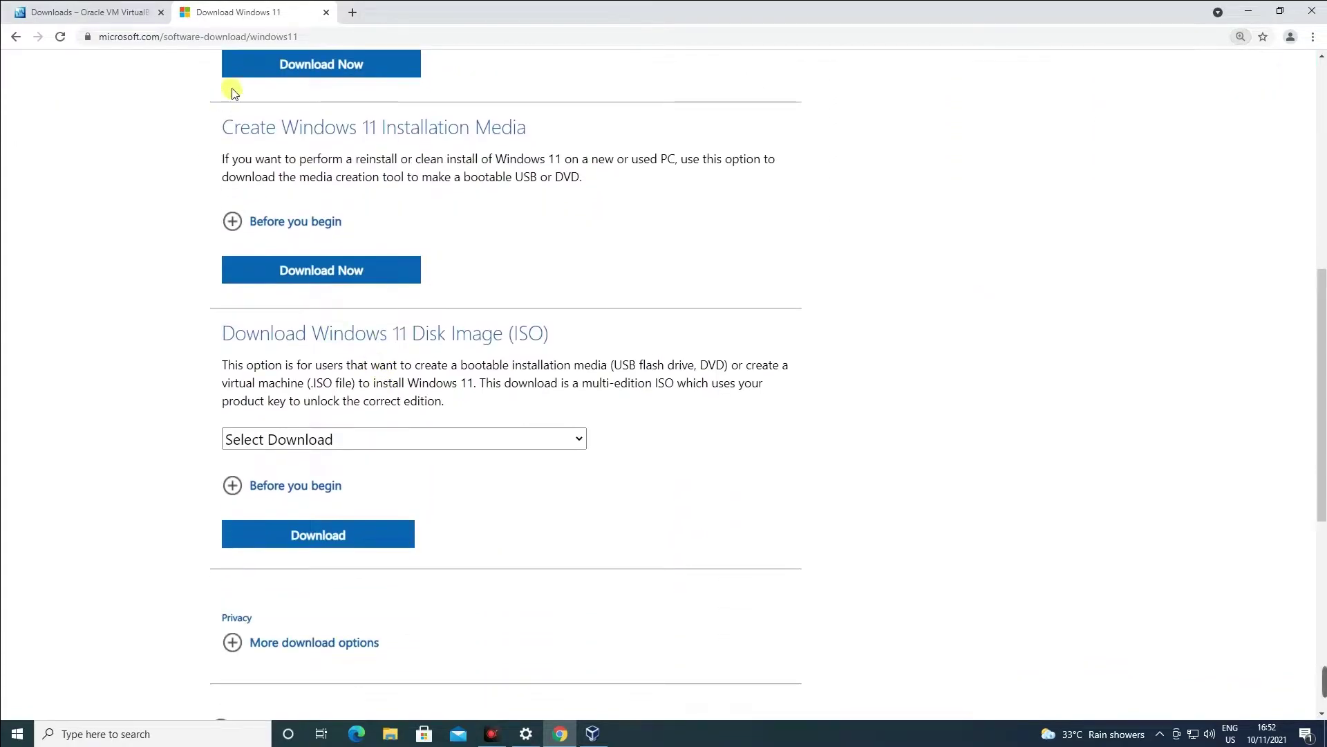
pyautogui.moveTo(230, 334); pyautogui.dragTo(550, 334)
pyautogui.scroll(-1, 539, 367)
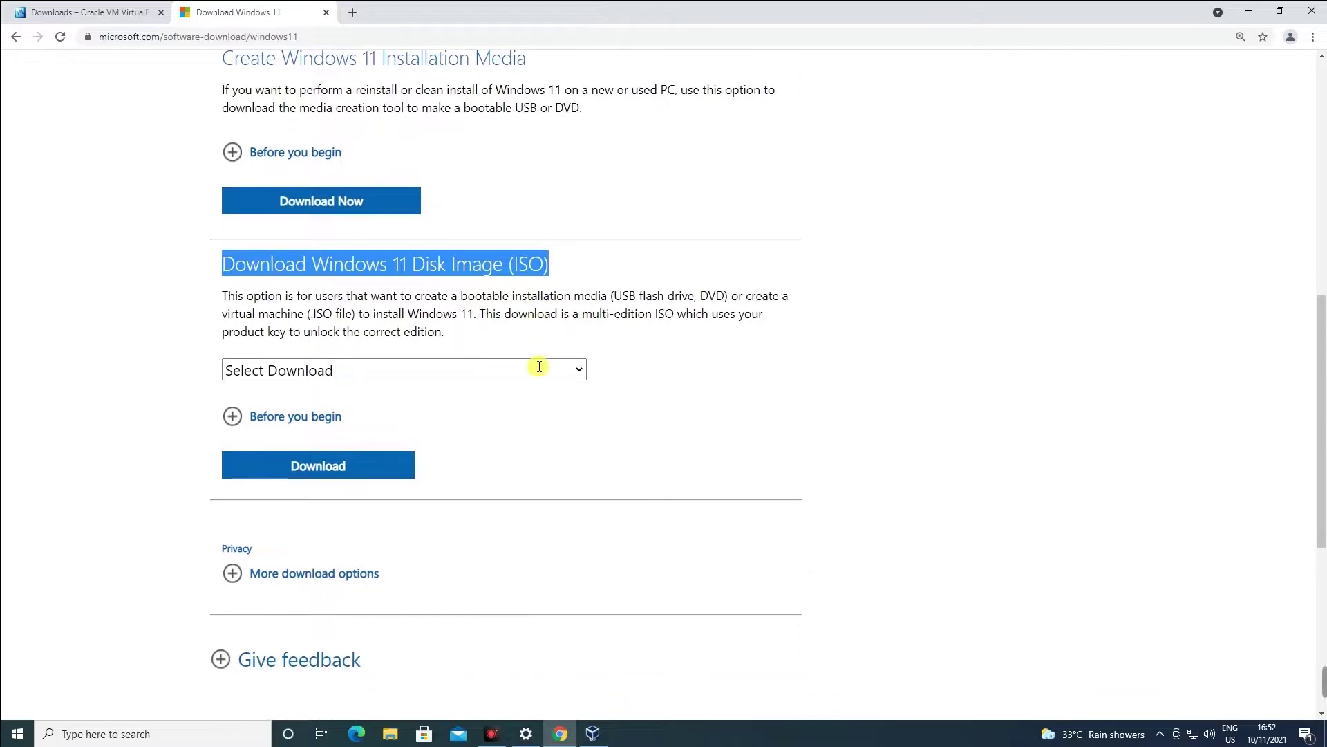
pyautogui.scroll(-1, 540, 366)
pyautogui.click(571, 300)
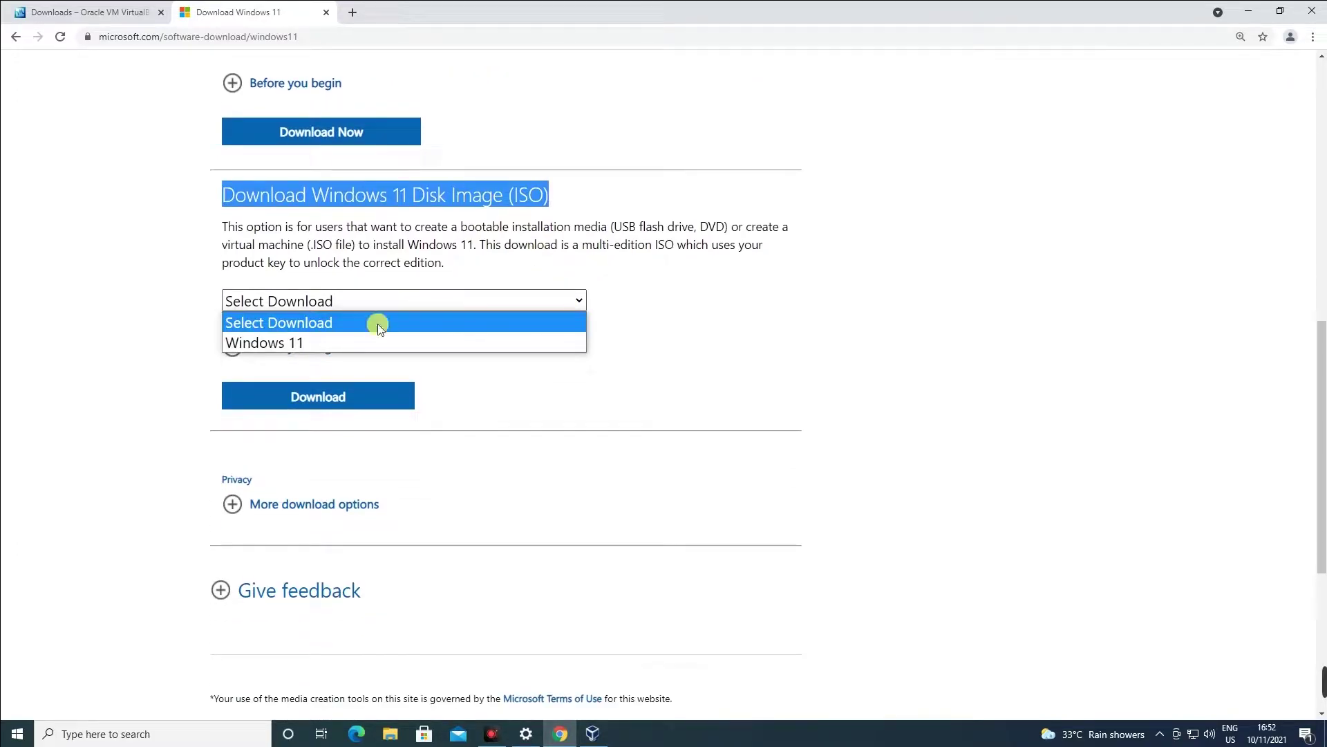
pyautogui.click(302, 342)
pyautogui.click(317, 395)
# Select English International as the product language and confirm.
pyautogui.scroll(-3, 311, 387)
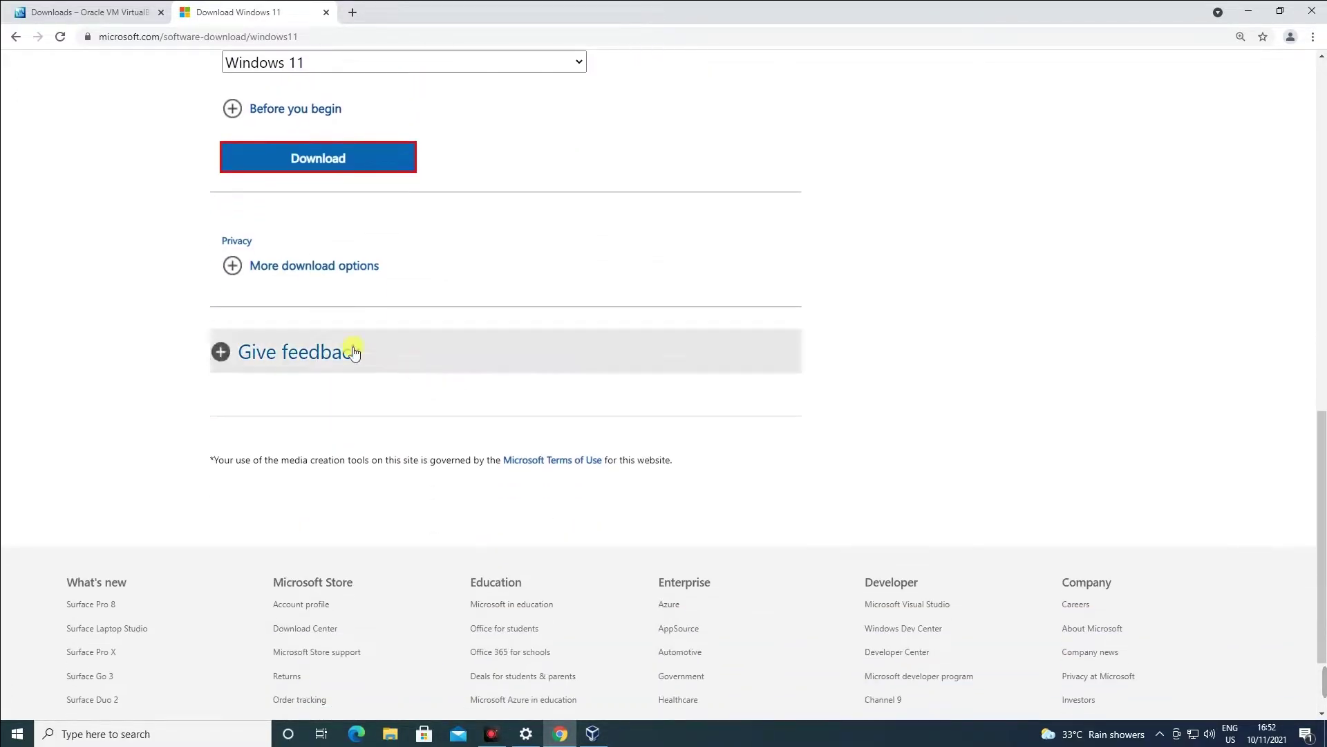
pyautogui.click(334, 430)
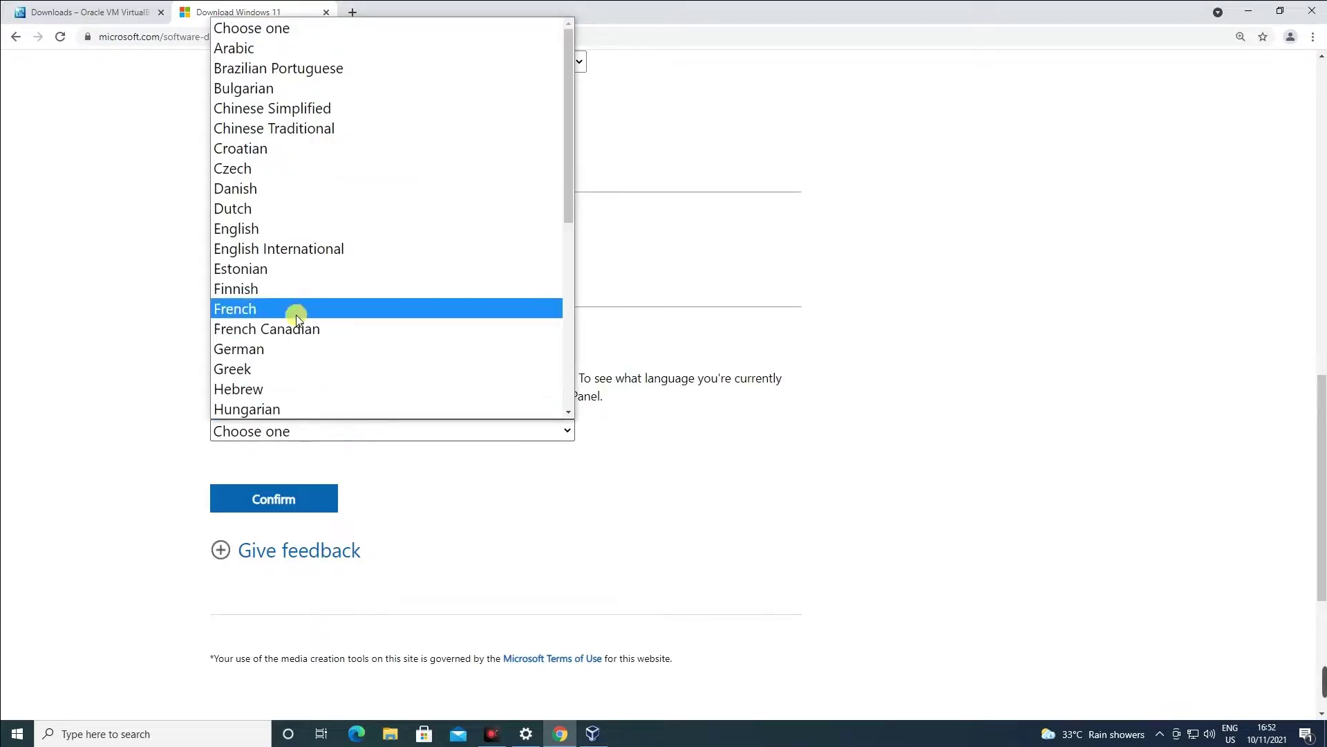
pyautogui.click(306, 258)
pyautogui.click(251, 498)
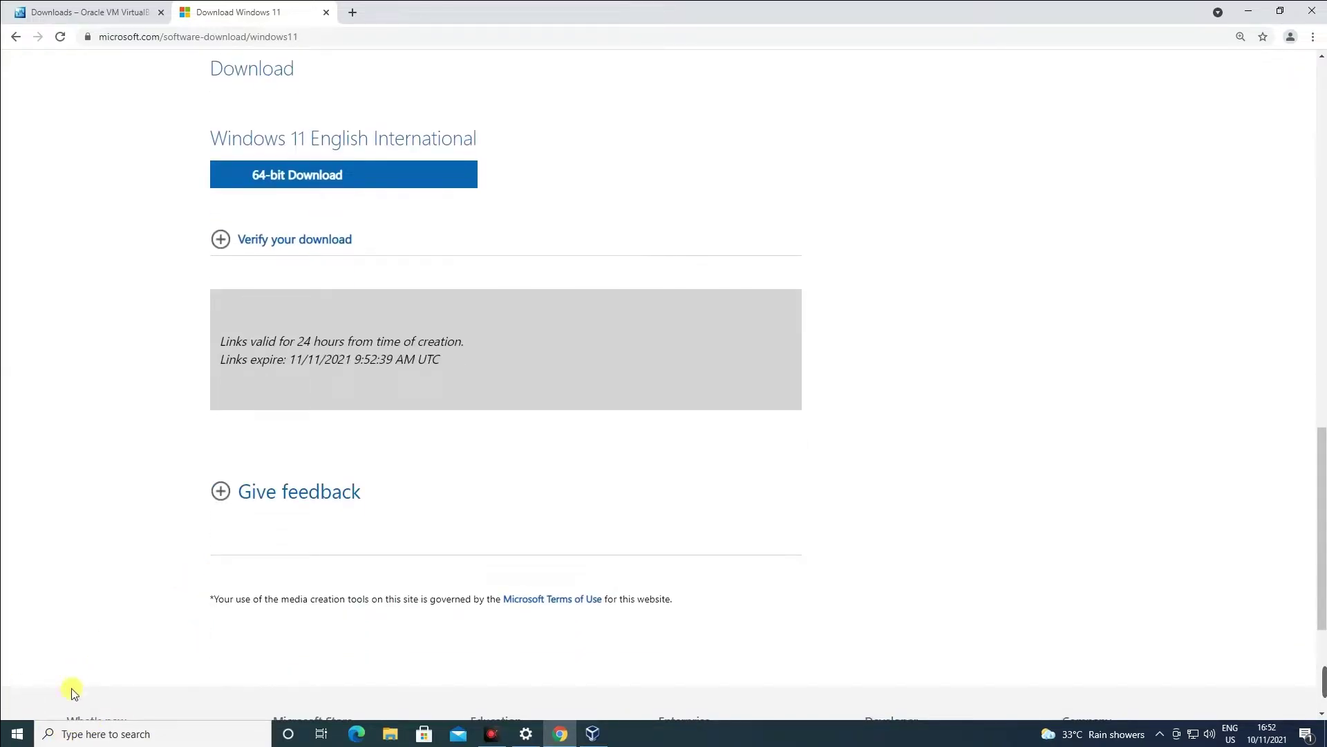
# Start the 64-bit Windows 11 ISO download and show the file in its folder.
pyautogui.click(333, 181)
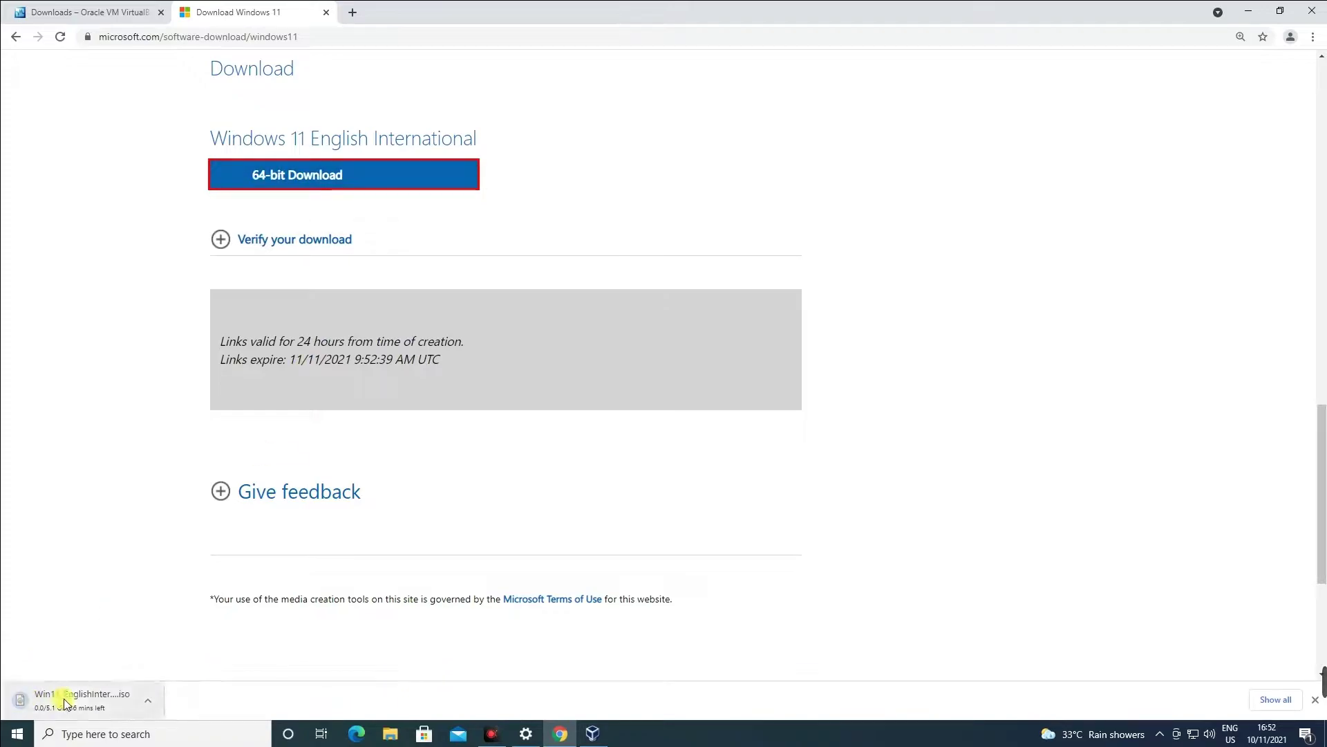
pyautogui.click(147, 700)
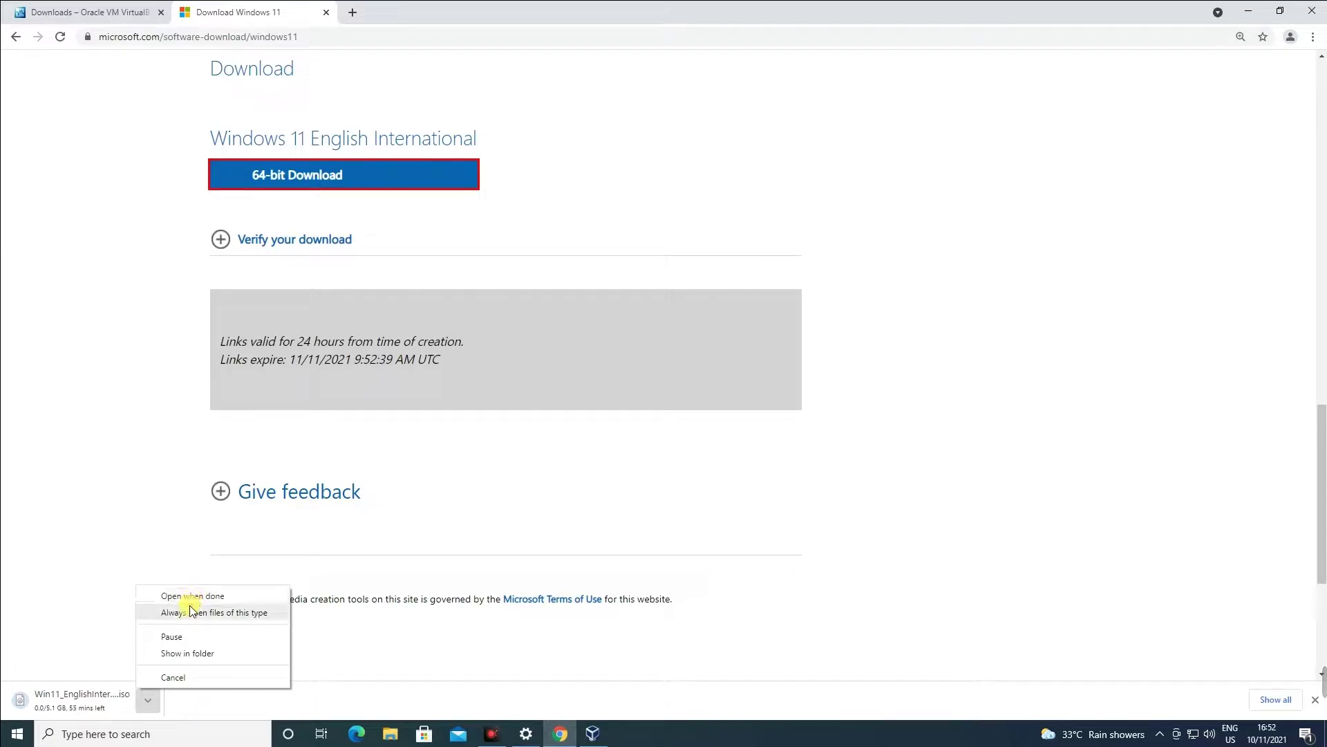
pyautogui.click(181, 659)
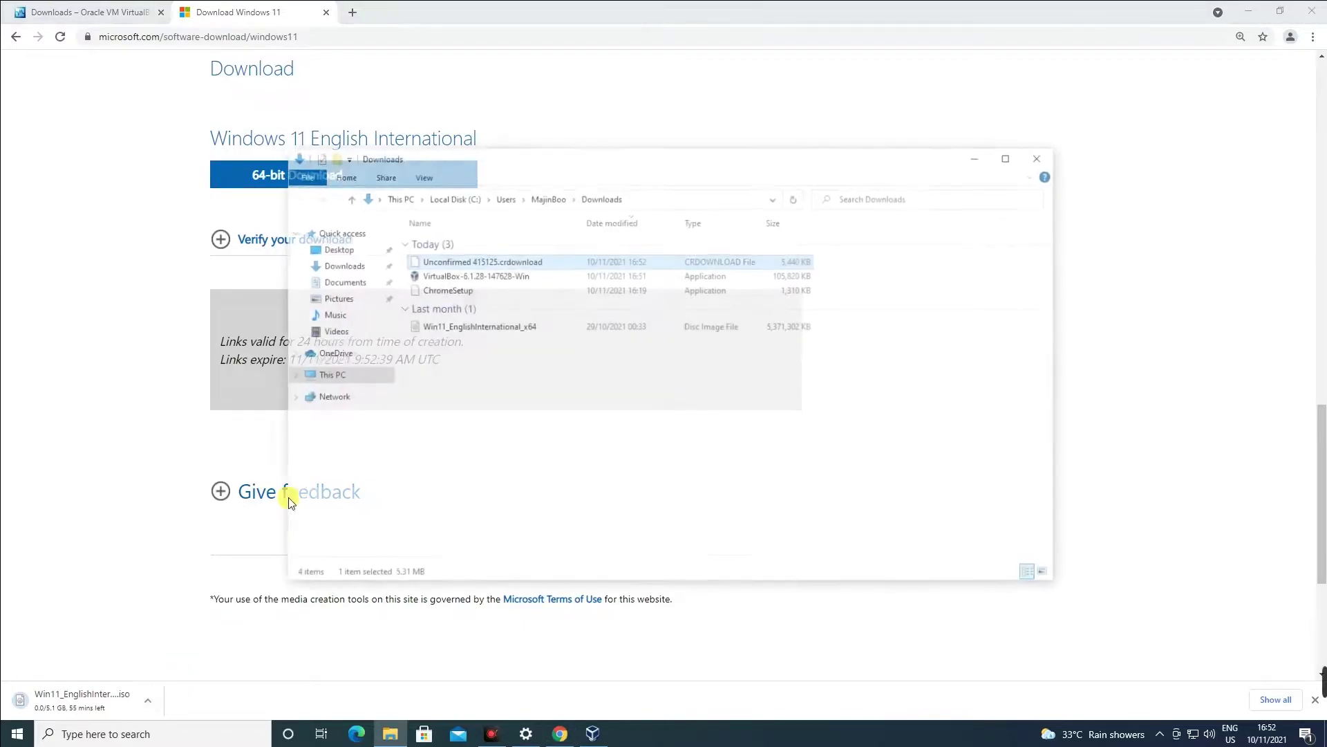
# Cancel the duplicate ISO download, keeping the existing Win11_EnglishInternational_x64 image in Downloads.
pyautogui.click(470, 334)
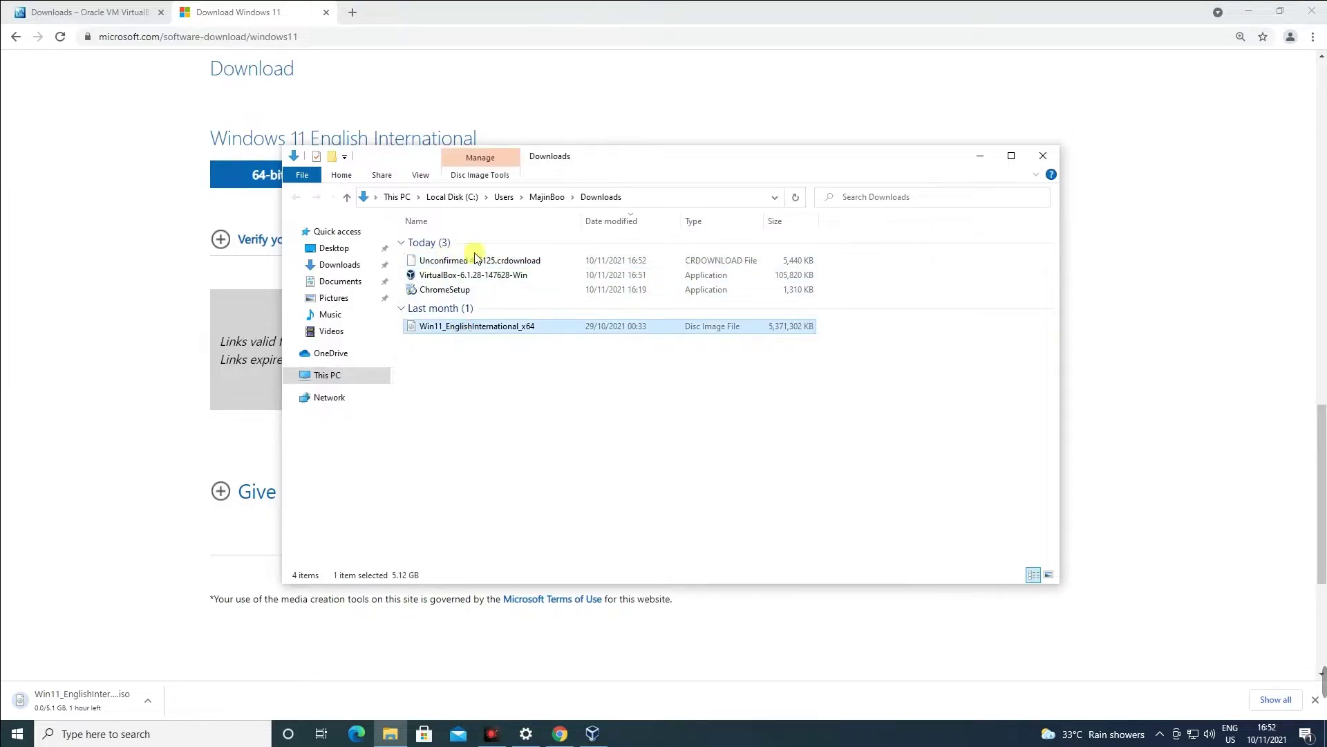
pyautogui.click(173, 677)
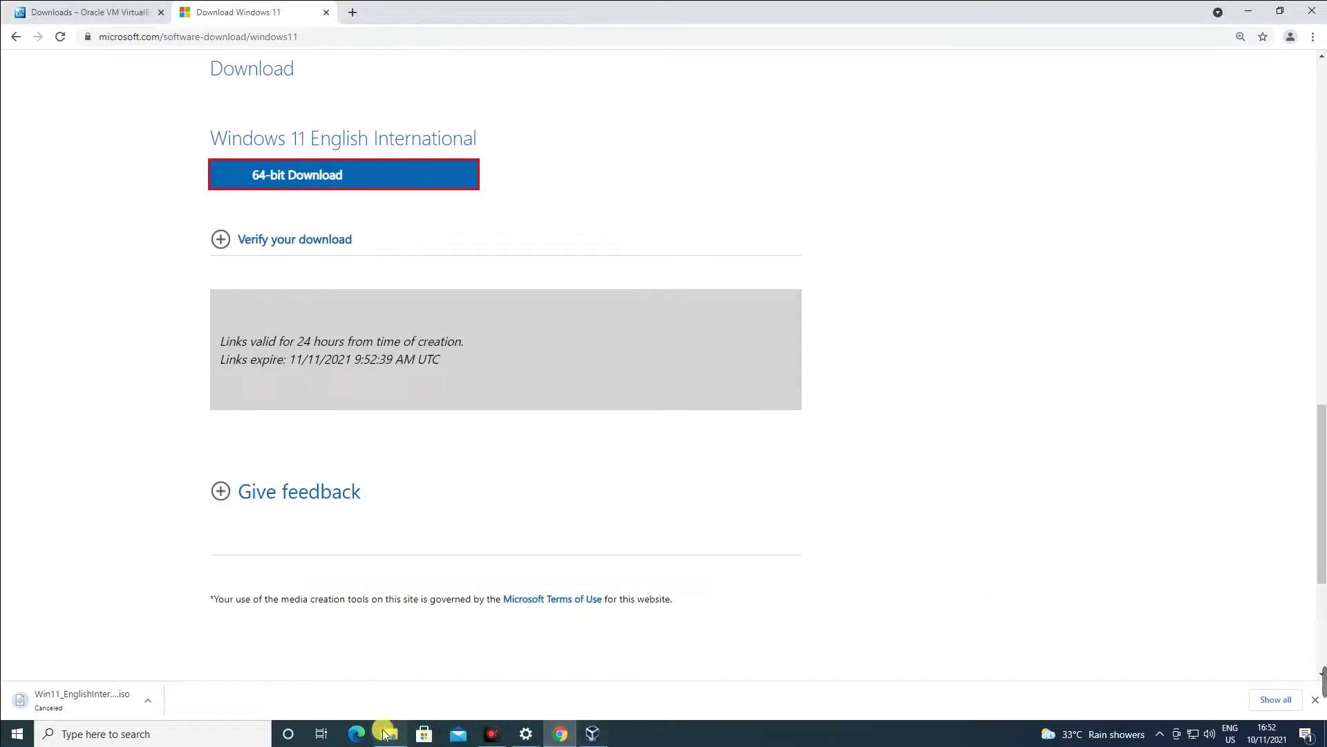
pyautogui.click(391, 733)
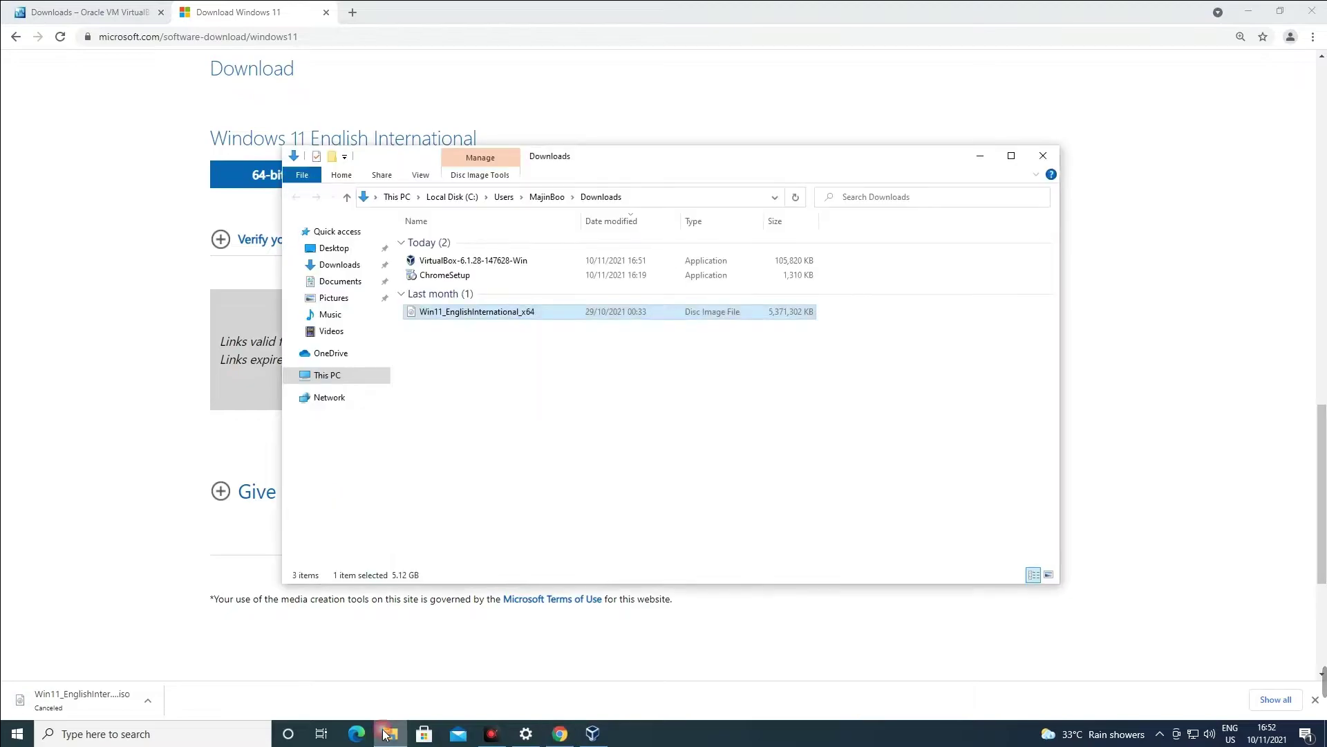
pyautogui.click(474, 318)
pyautogui.click(556, 346)
pyautogui.click(471, 318)
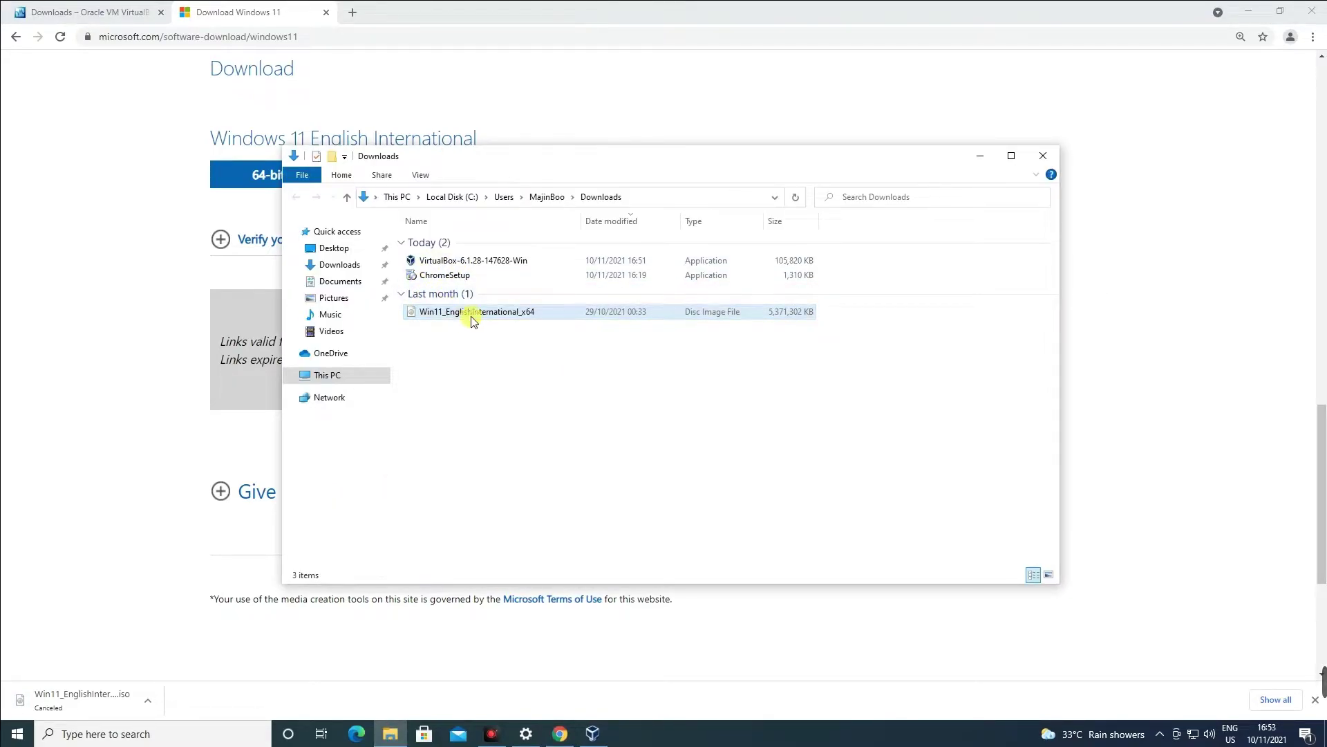
pyautogui.click(1249, 11)
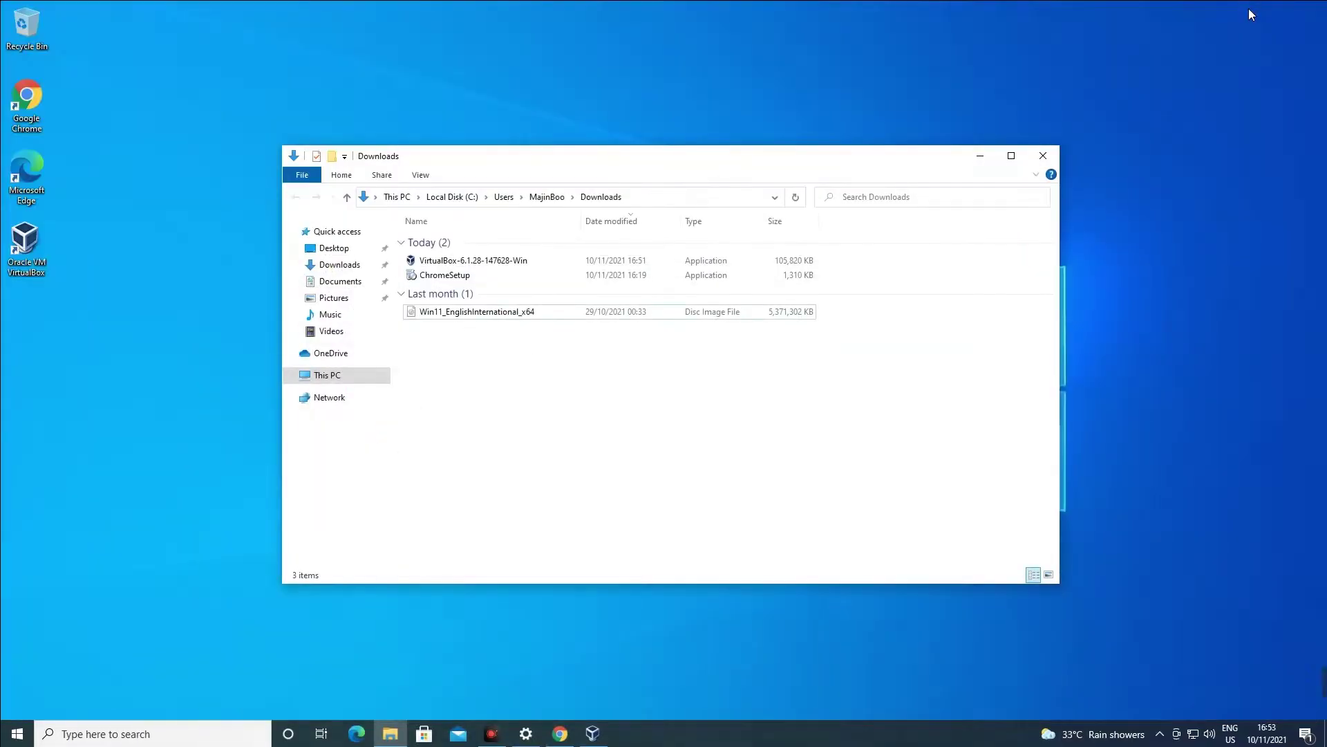
# Create a new VM named Windows 11, set to Microsoft Windows / Windows 11 (64-bit).
pyautogui.click(981, 159)
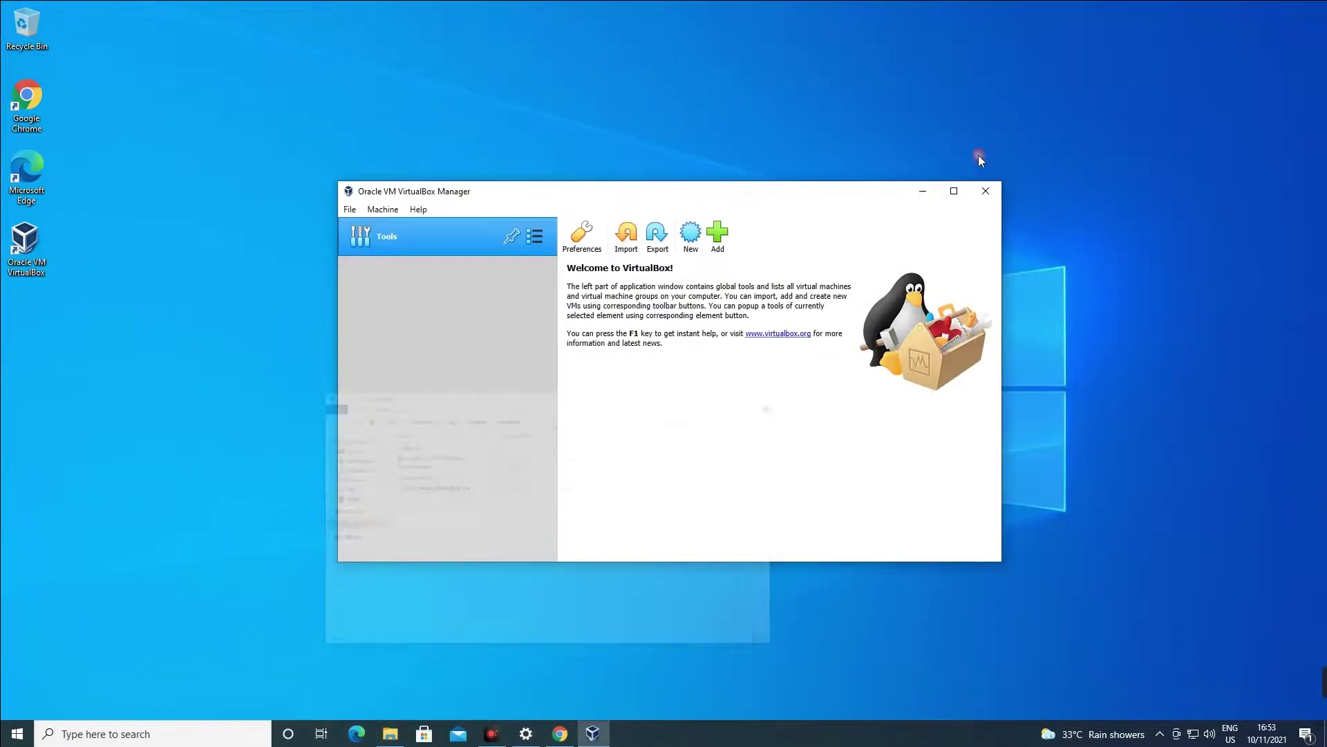
pyautogui.click(694, 236)
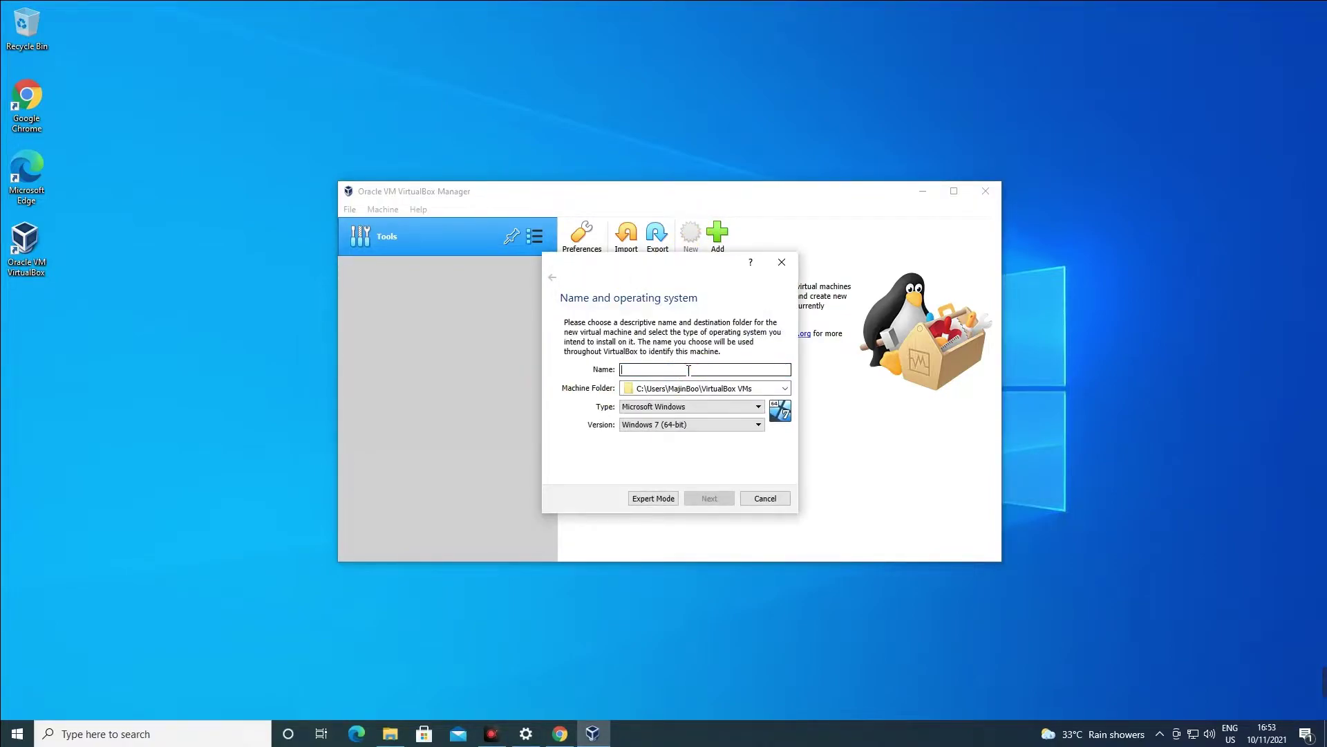
pyautogui.write('Windows 11')
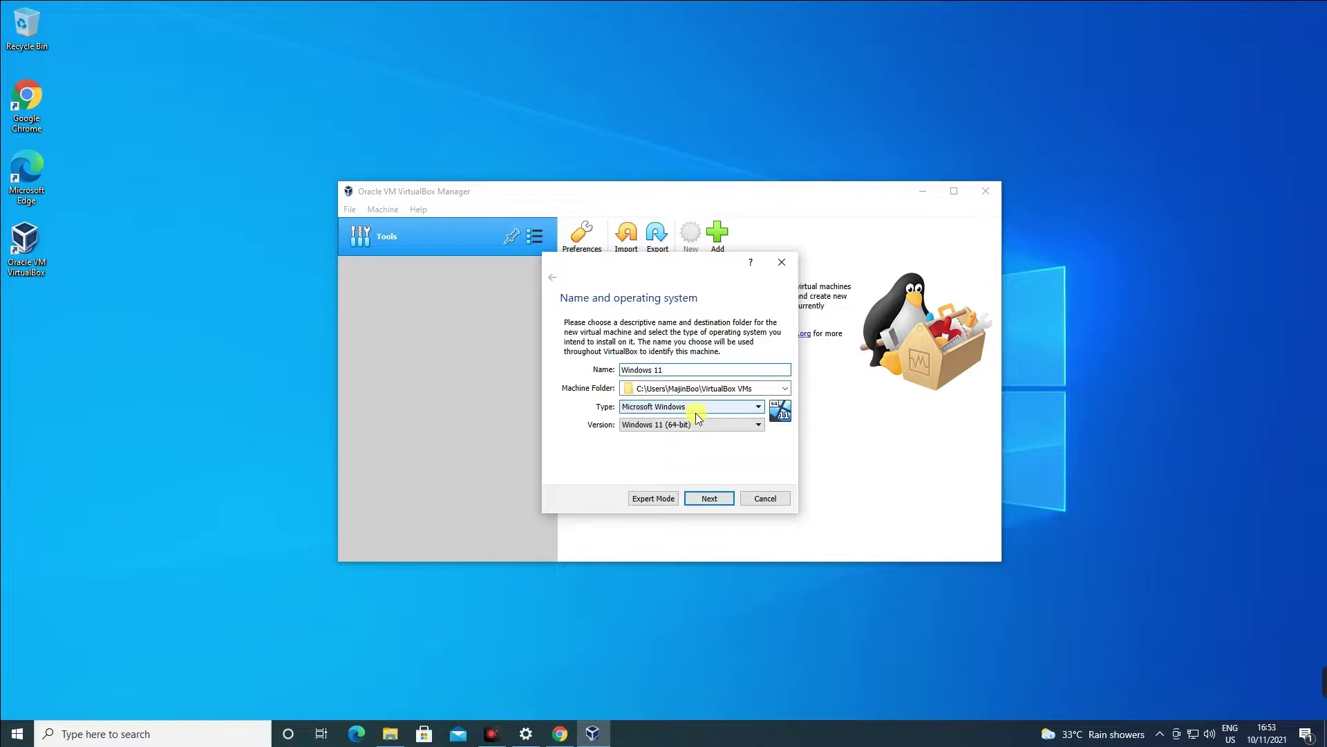
pyautogui.click(719, 504)
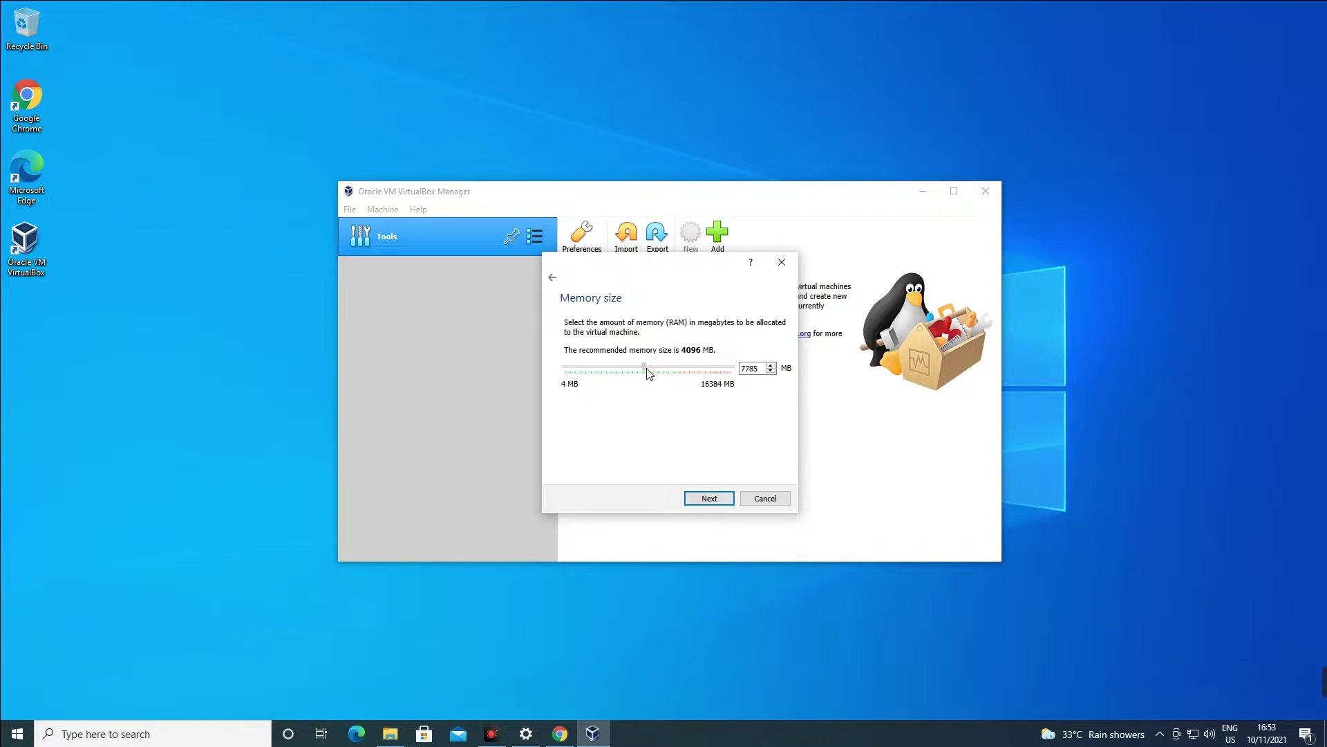
# Raise the new VM's memory on the slider to 8604 MB.
pyautogui.click(652, 381)
pyautogui.click(679, 381)
pyautogui.click(98, 729)
# Compute 1024 × 8 = 8,192 in Calculator and set the VM memory to 8192 MB.
pyautogui.write('calc')
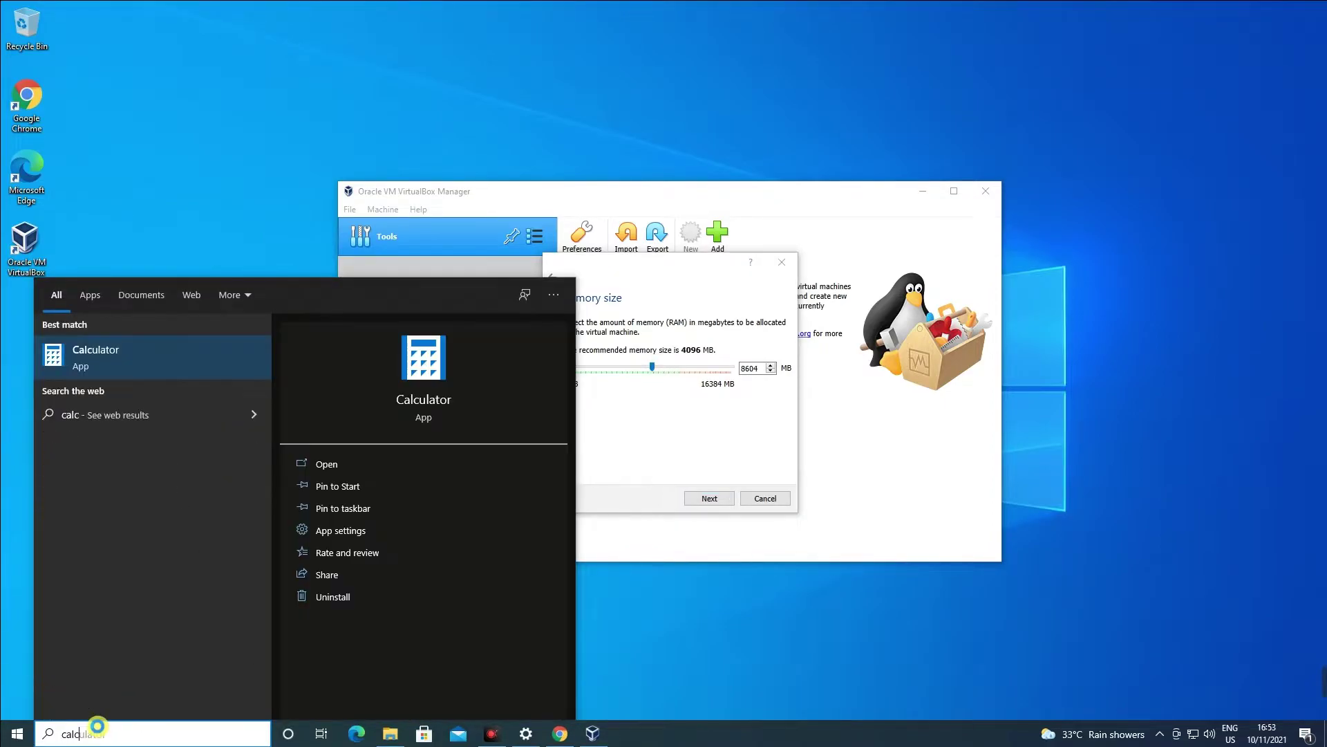
pyautogui.press('Return')
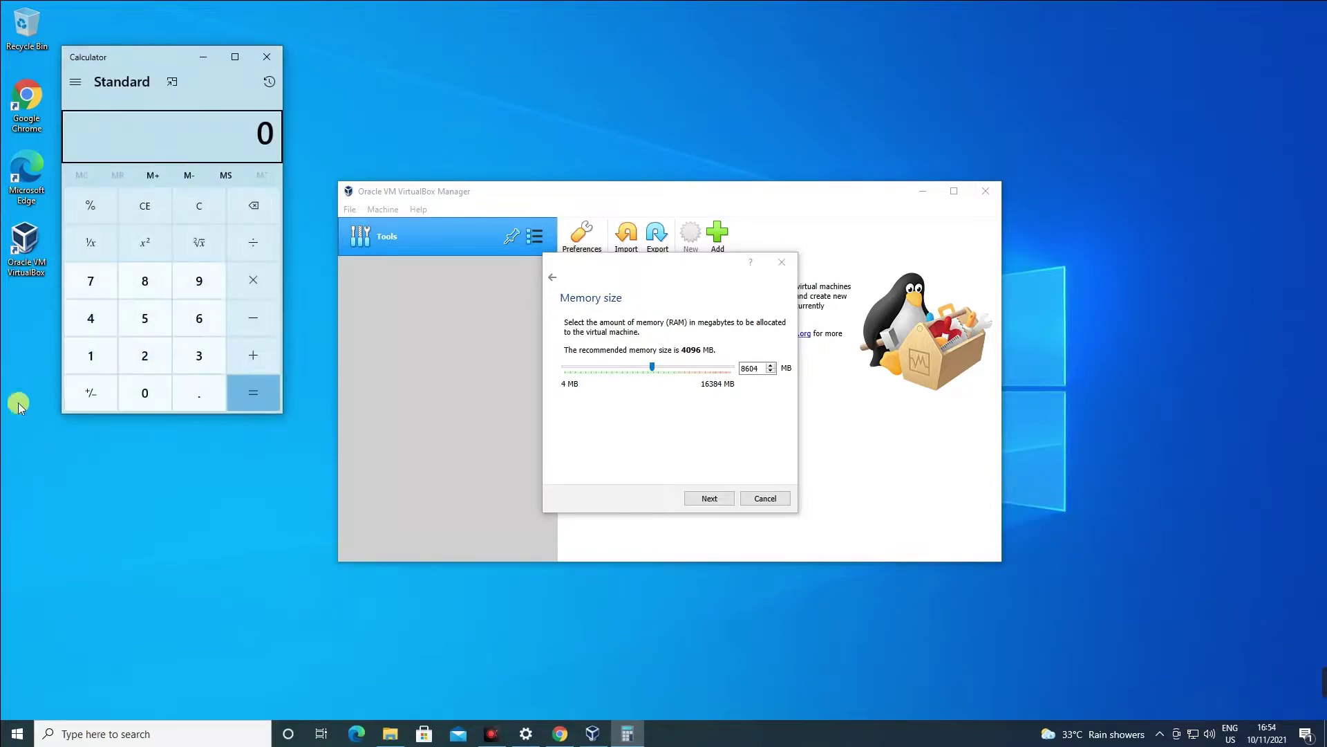
pyautogui.click(98, 359)
pyautogui.click(144, 393)
pyautogui.click(144, 354)
pyautogui.click(101, 329)
pyautogui.click(252, 282)
pyautogui.click(161, 285)
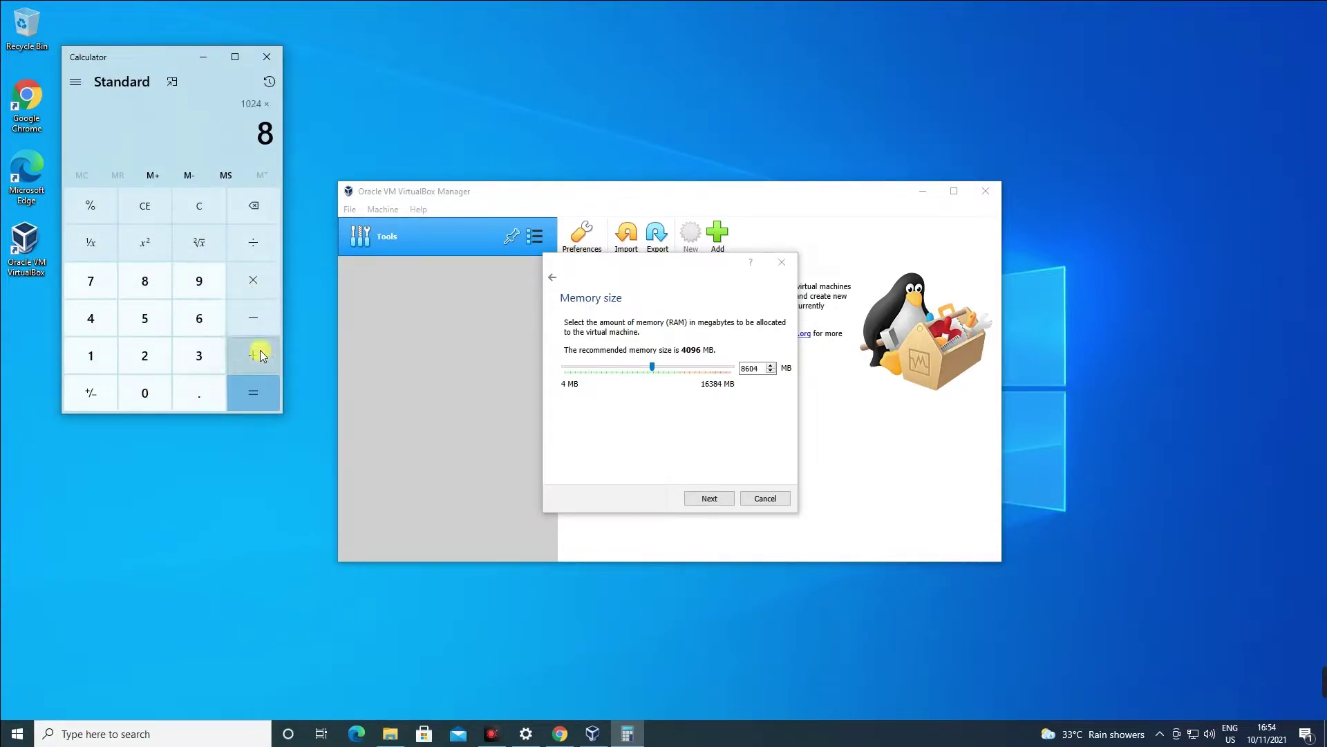
pyautogui.click(265, 396)
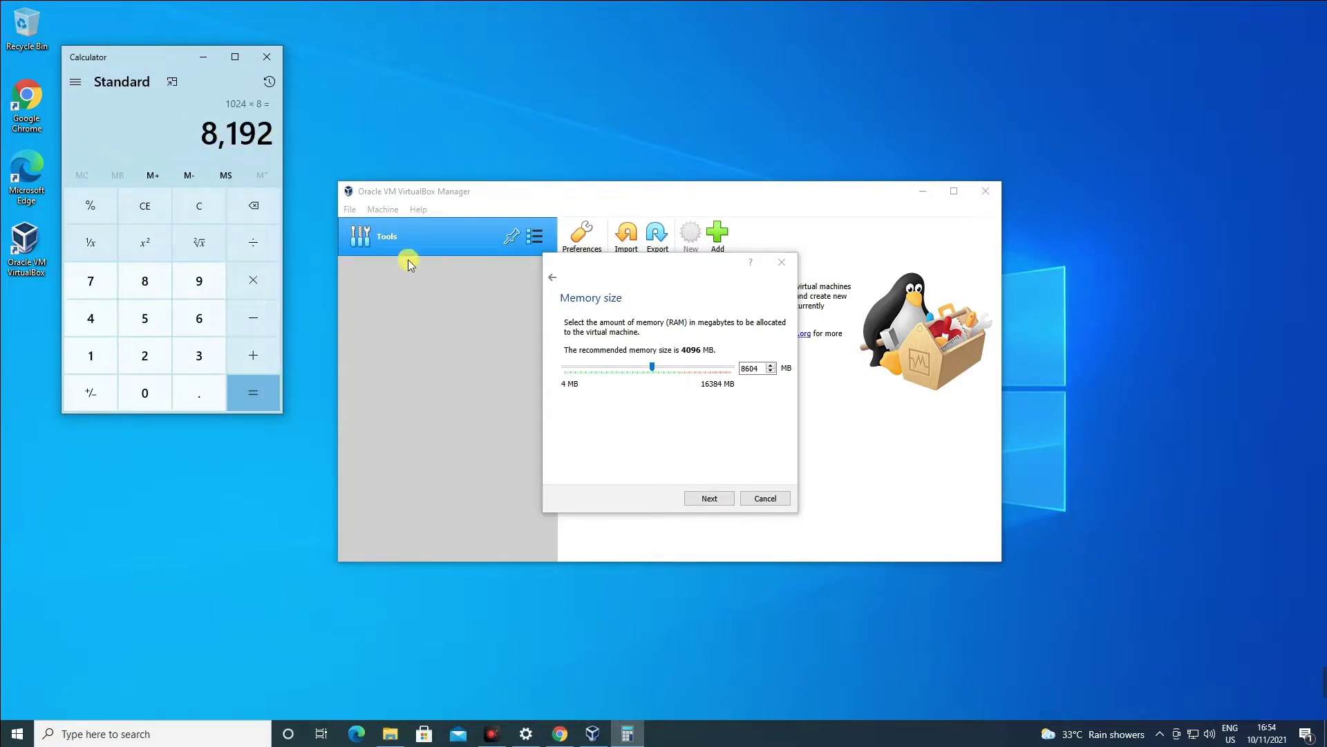
pyautogui.moveTo(652, 367); pyautogui.dragTo(654, 371)
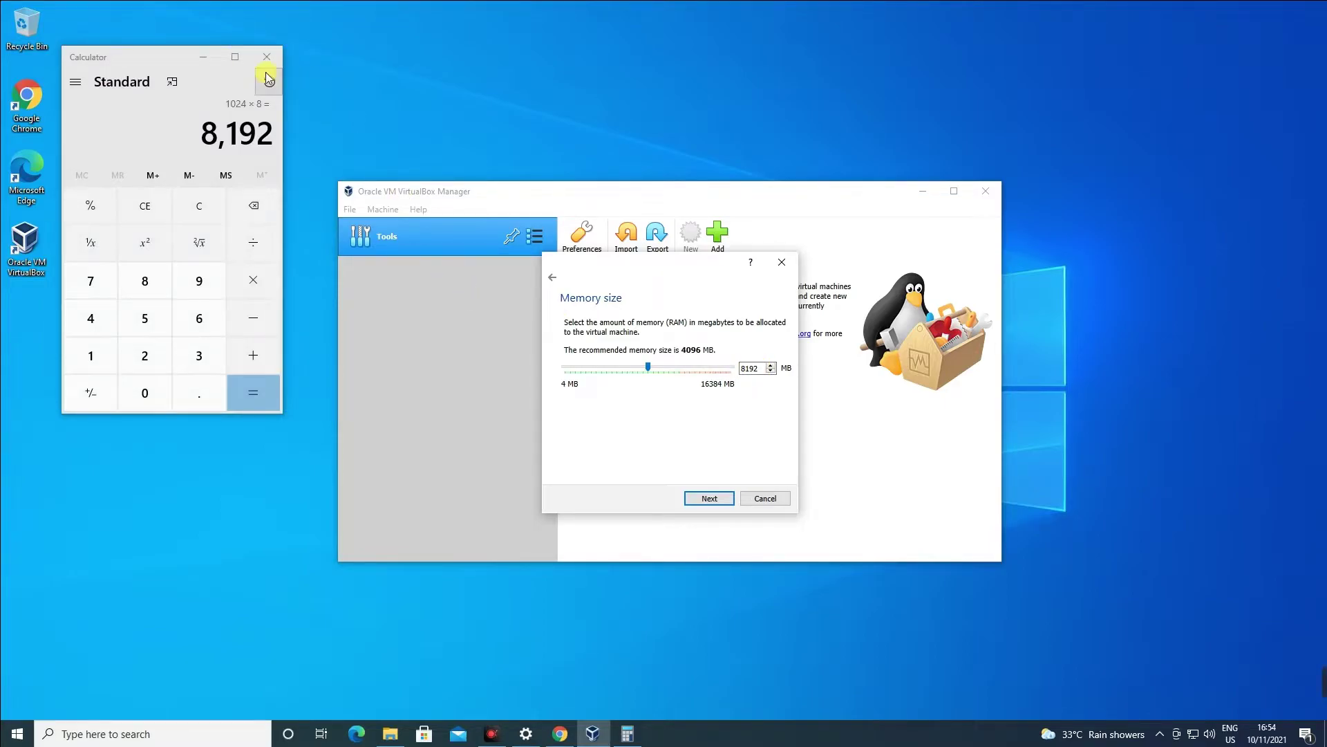
pyautogui.click(712, 498)
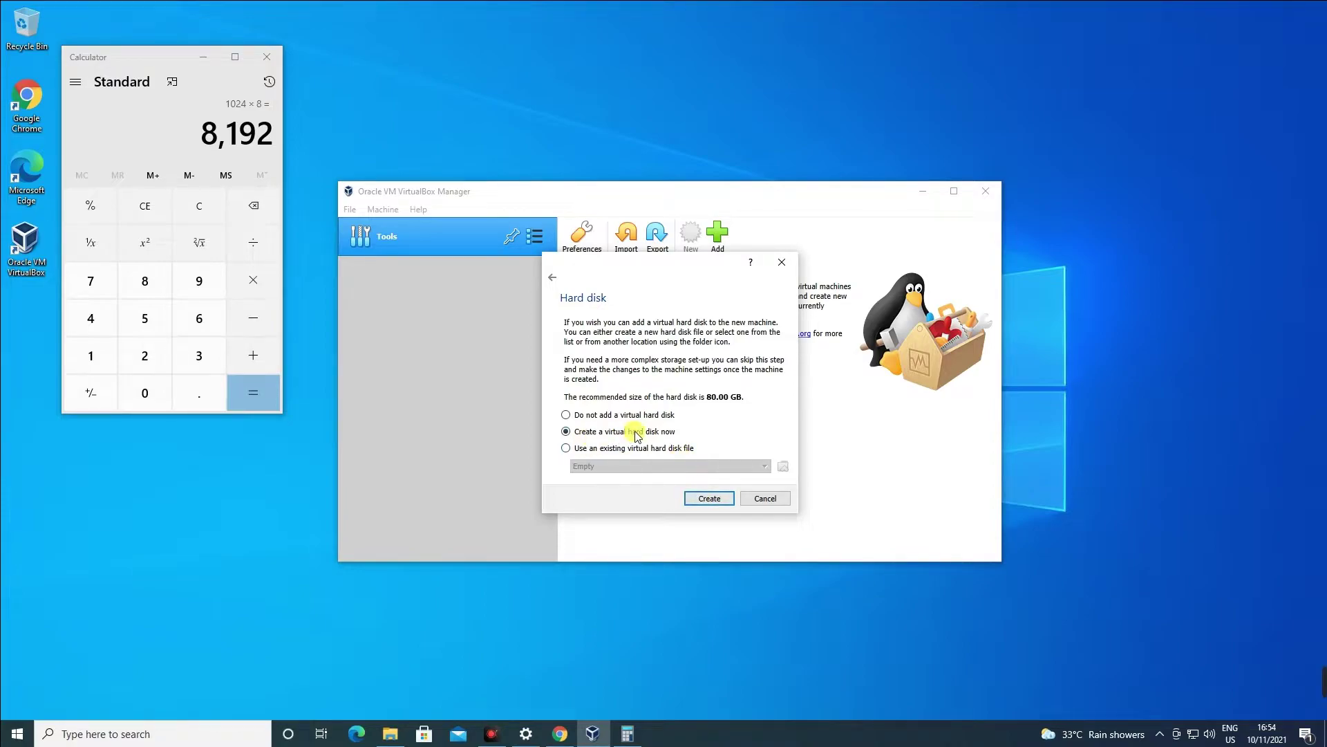
# Create a new virtual hard disk, choosing its file type and keeping it dynamically allocated.
pyautogui.click(567, 448)
pyautogui.click(578, 433)
pyautogui.click(705, 498)
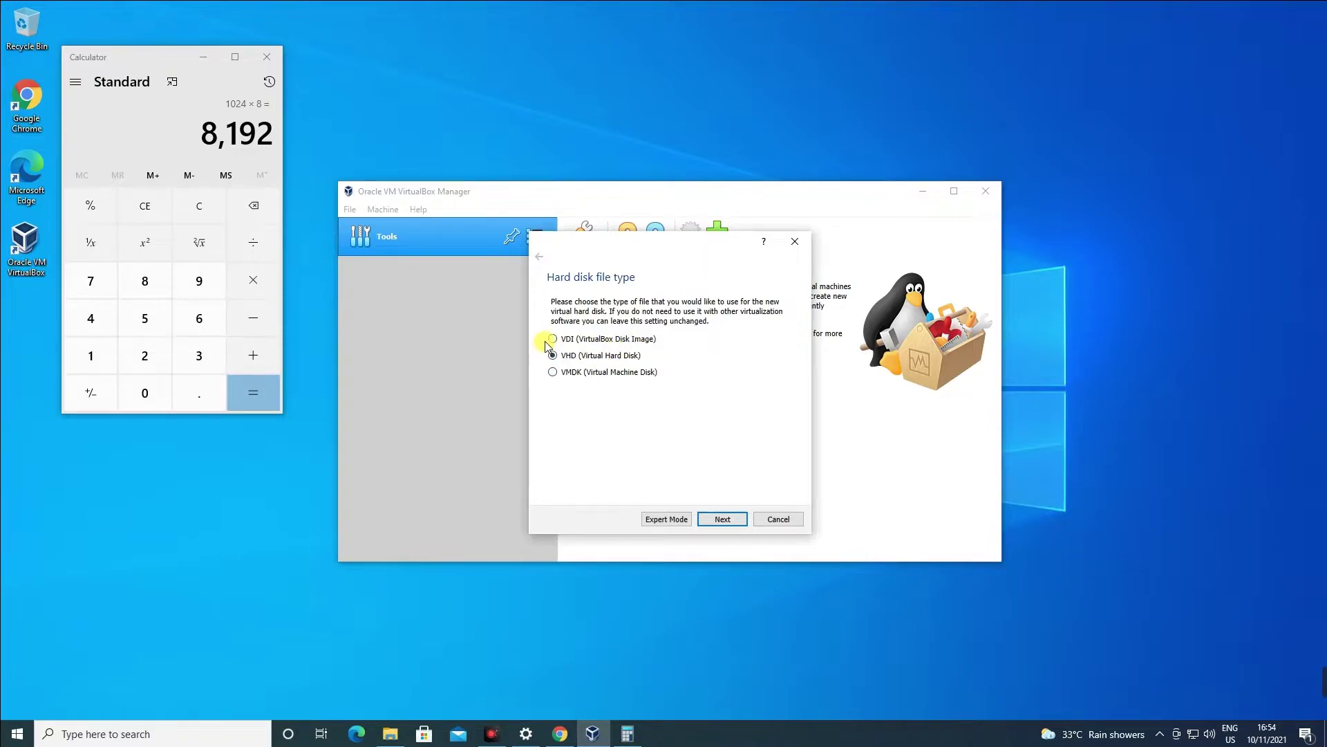
pyautogui.click(571, 374)
pyautogui.click(737, 523)
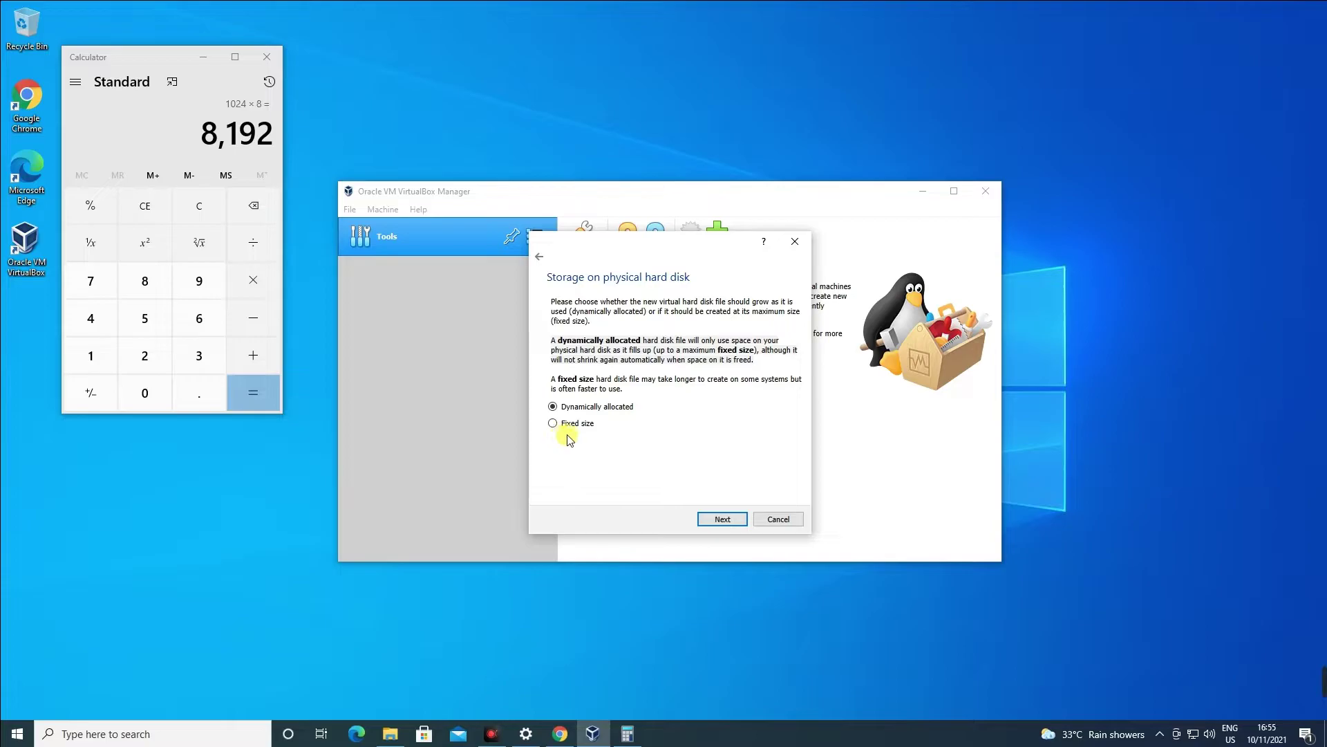
# Keep the default disk location and 80.00 GB size, and create the Windows 11 VM.
pyautogui.click(722, 519)
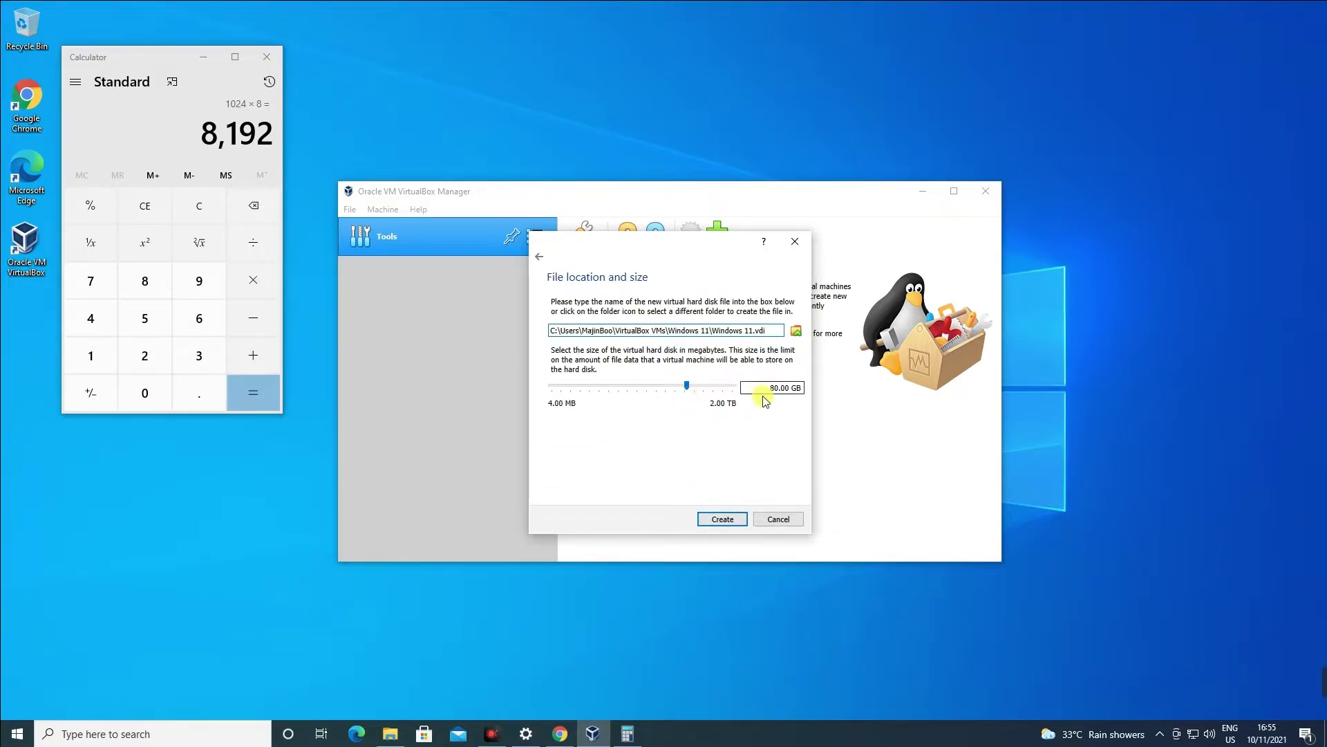
pyautogui.moveTo(551, 330); pyautogui.dragTo(797, 334)
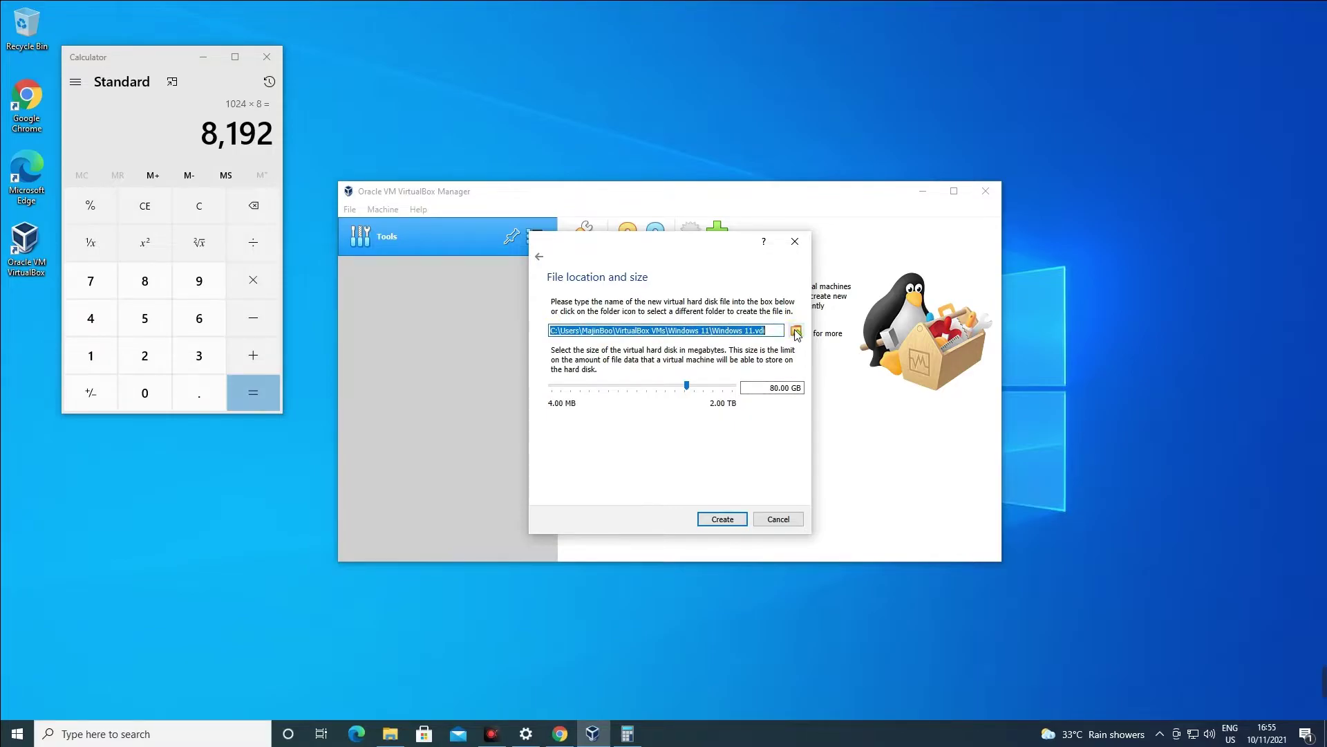
pyautogui.click(797, 333)
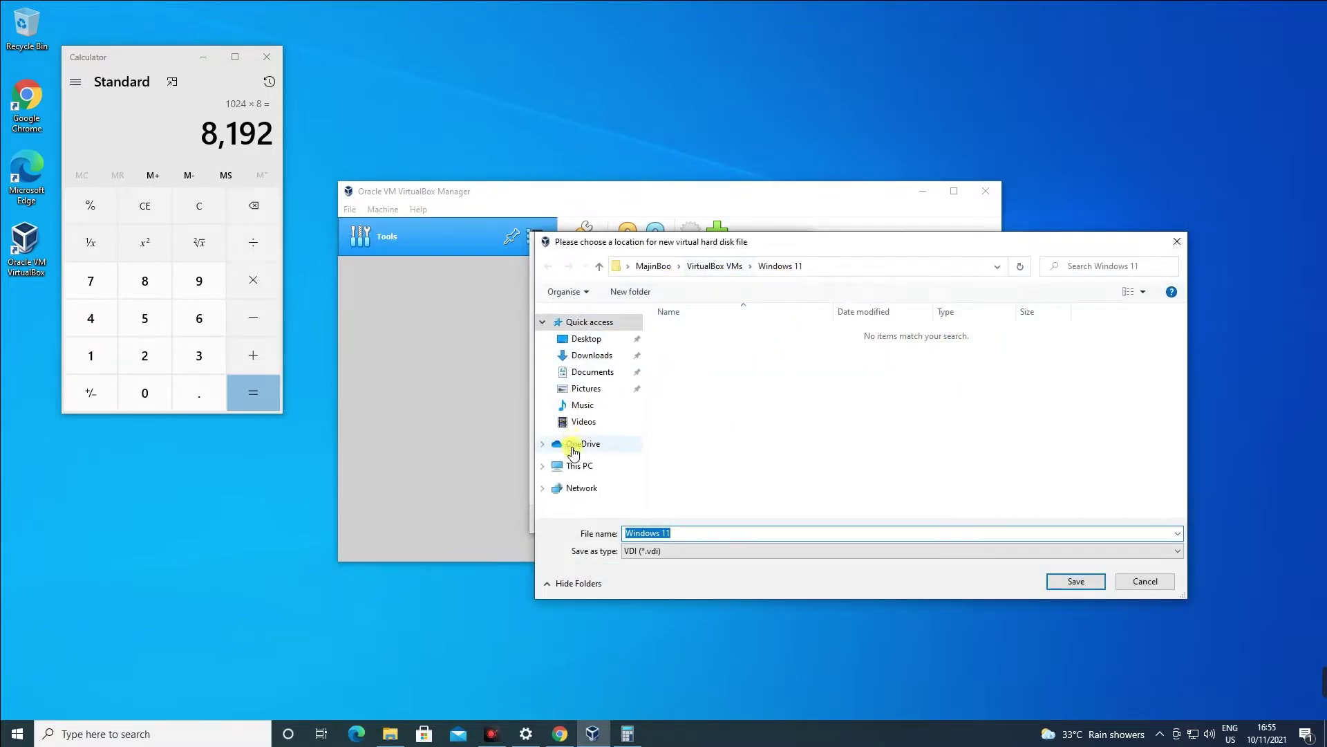
pyautogui.click(579, 465)
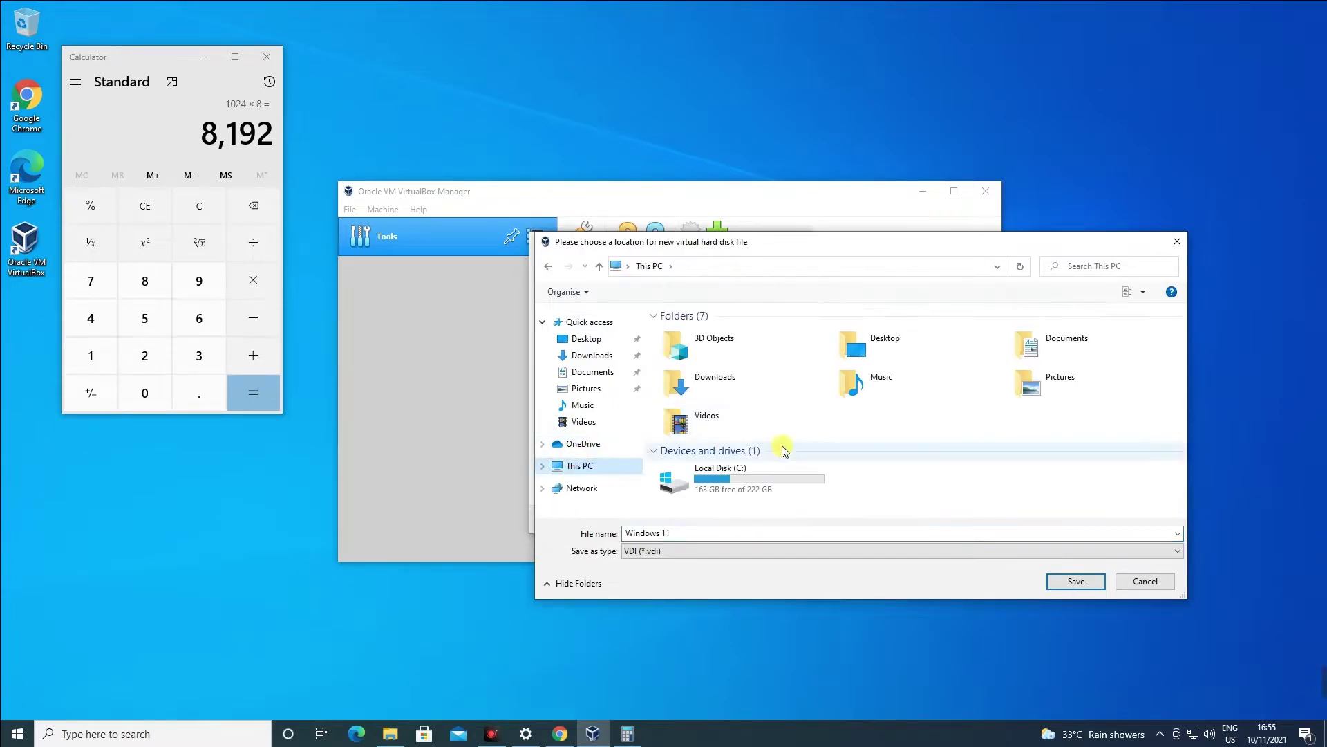
pyautogui.click(1149, 583)
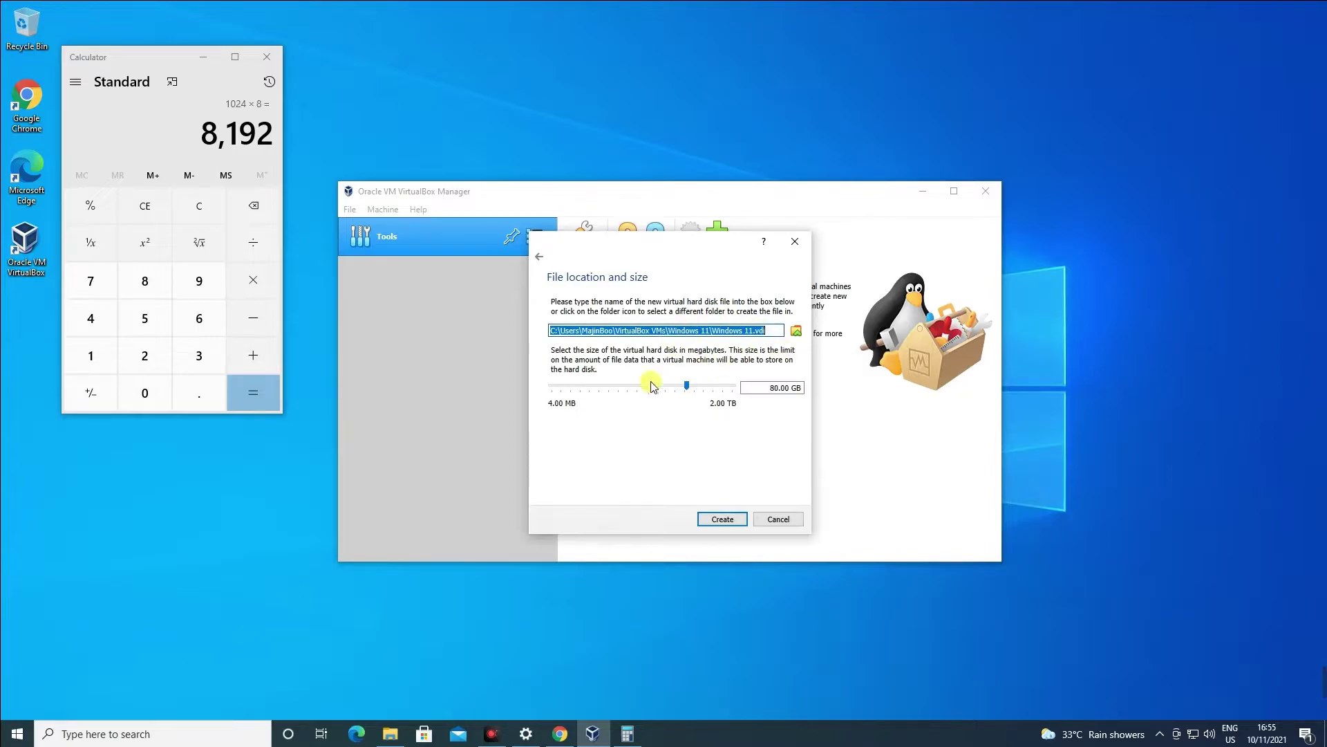
pyautogui.click(721, 520)
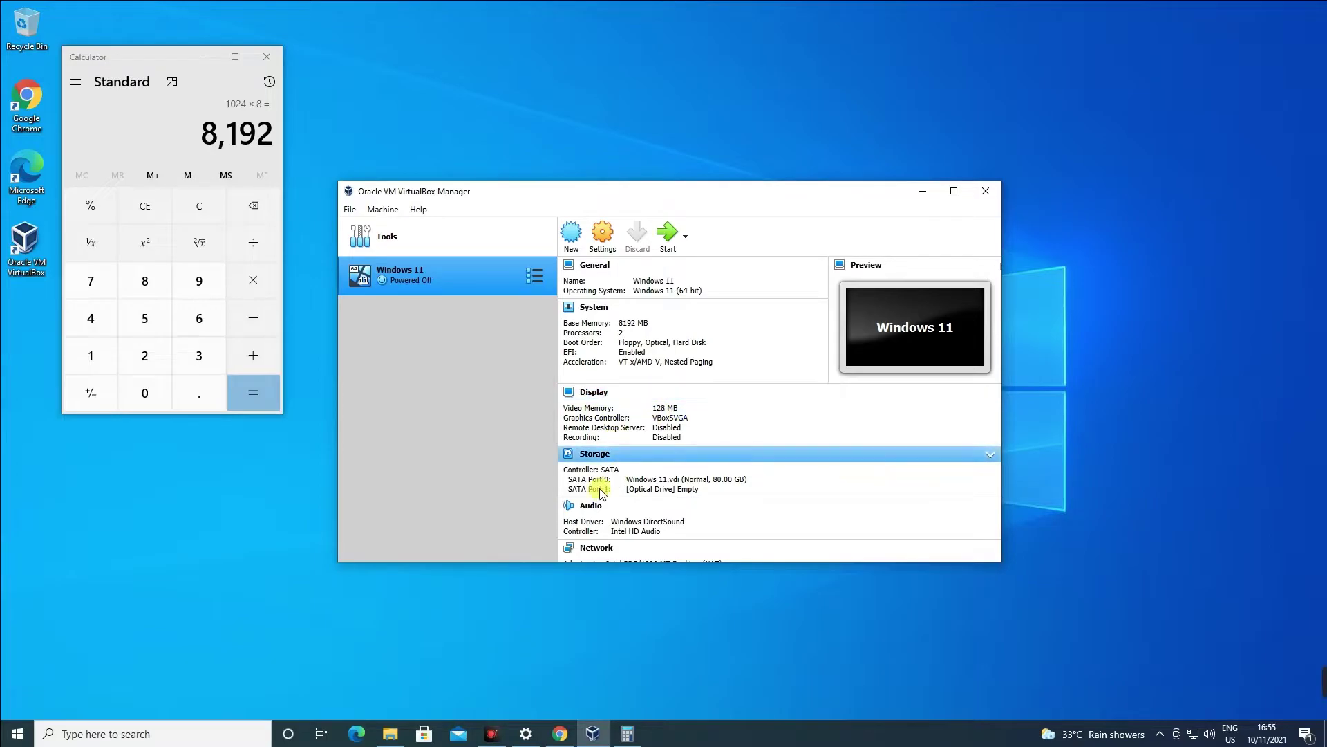
# Open the Windows 11 VM's settings and review the General Advanced and Description tabs.
pyautogui.scroll(-2, 619, 494)
pyautogui.scroll(-3, 621, 505)
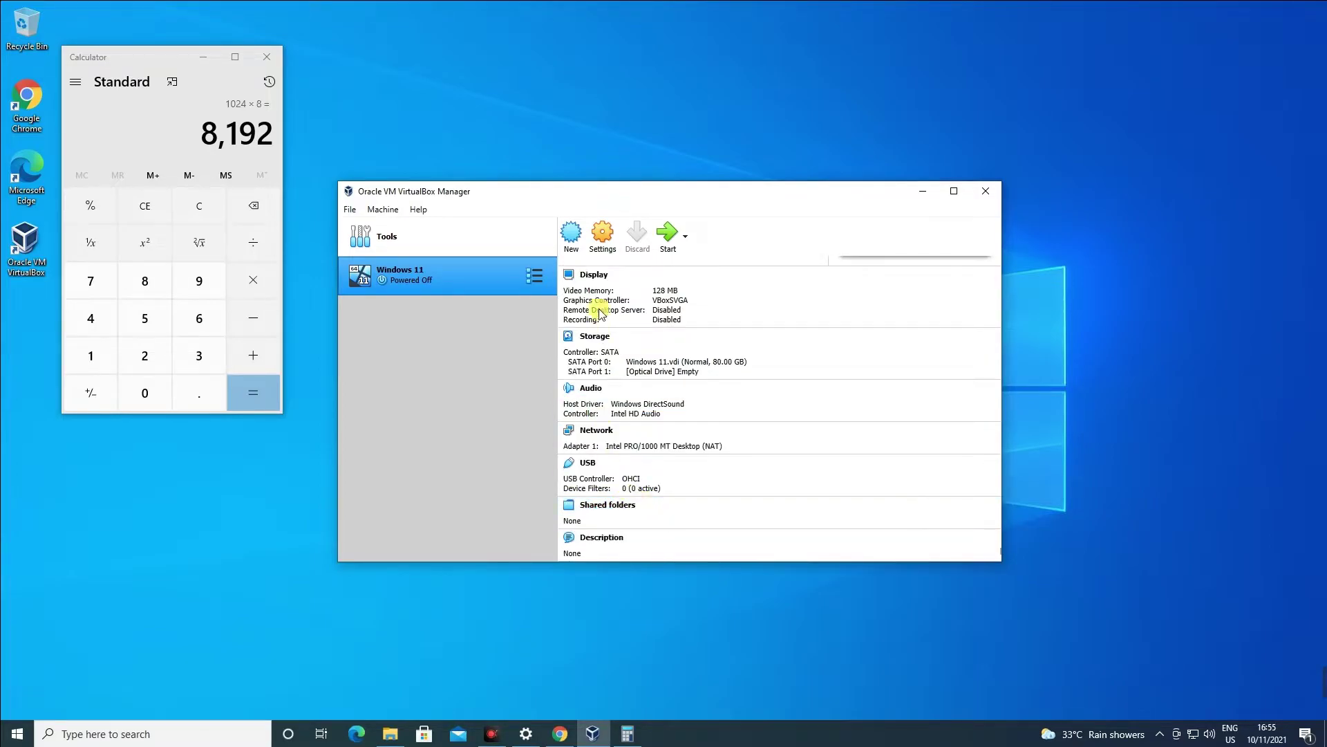
pyautogui.click(603, 236)
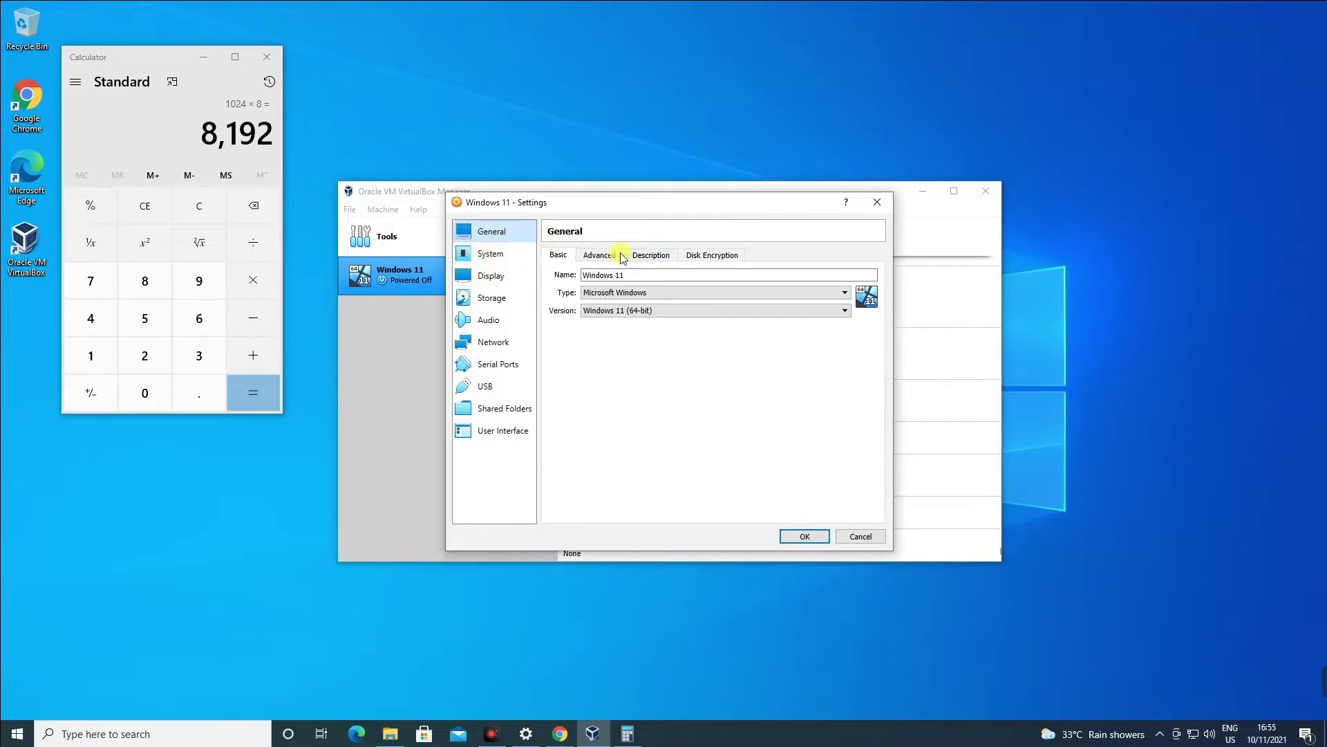
pyautogui.click(599, 255)
pyautogui.click(670, 257)
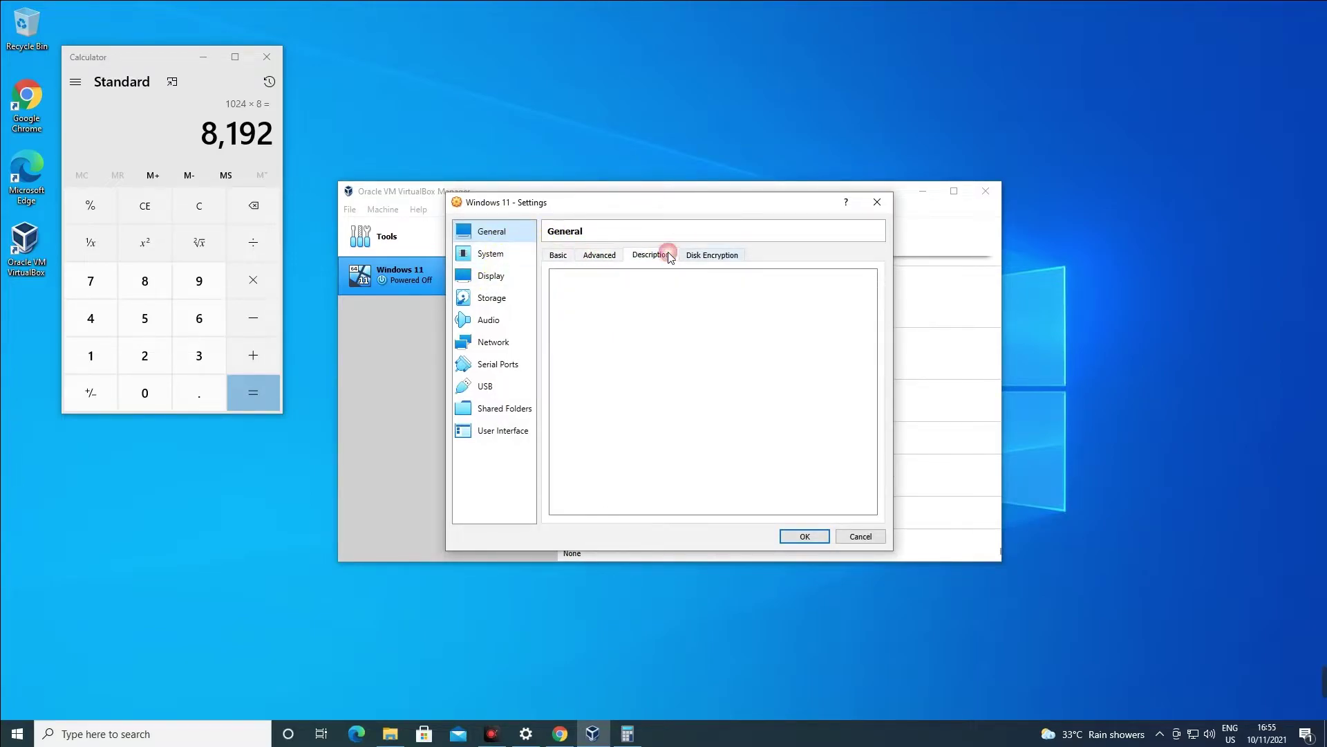
pyautogui.click(559, 255)
# Raise the processor count to 4 under System, then review the motherboard boot order and Display settings.
pyautogui.click(491, 255)
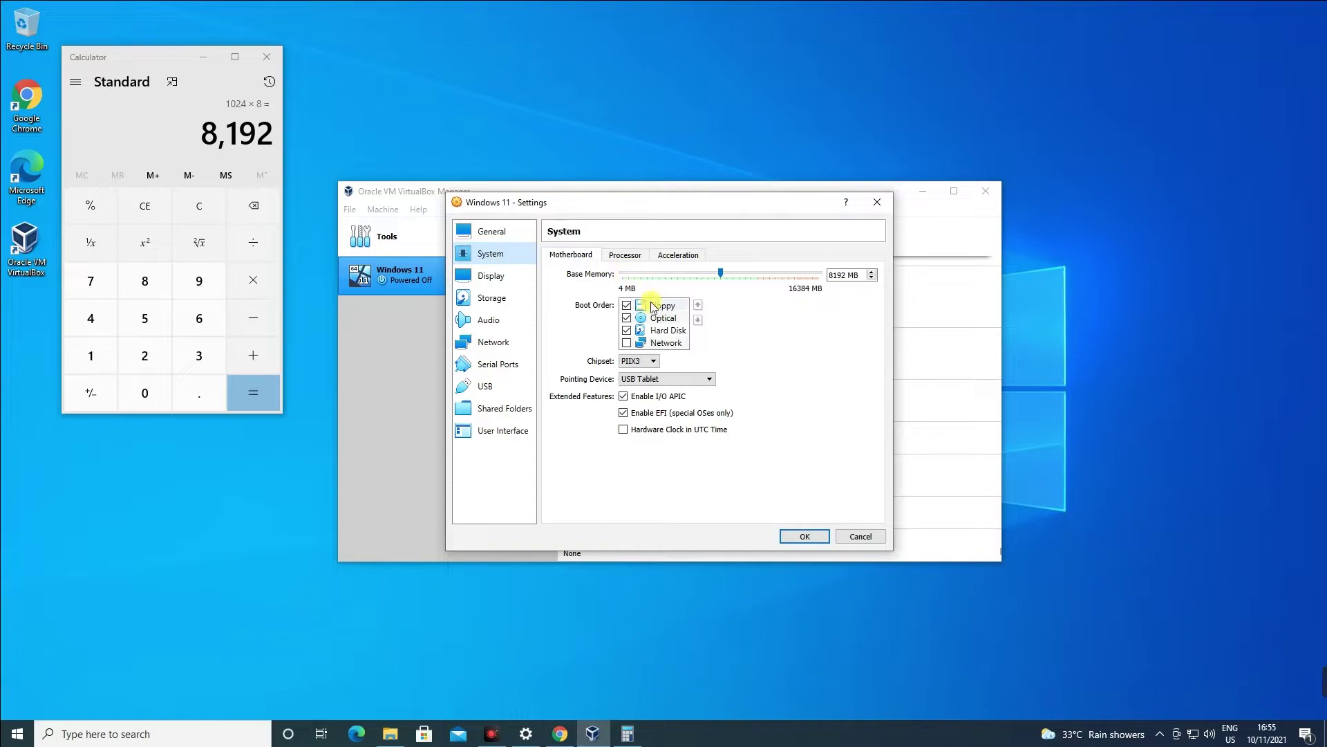
pyautogui.click(619, 257)
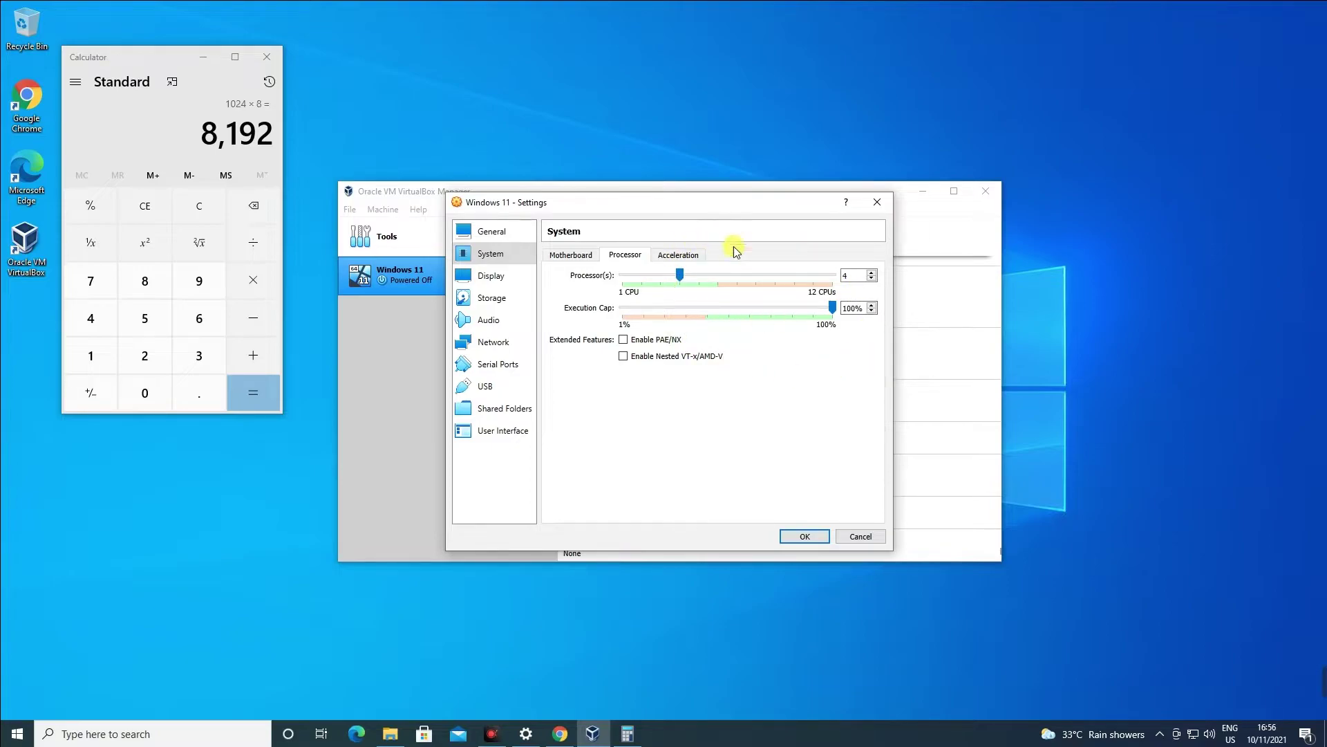
pyautogui.click(565, 252)
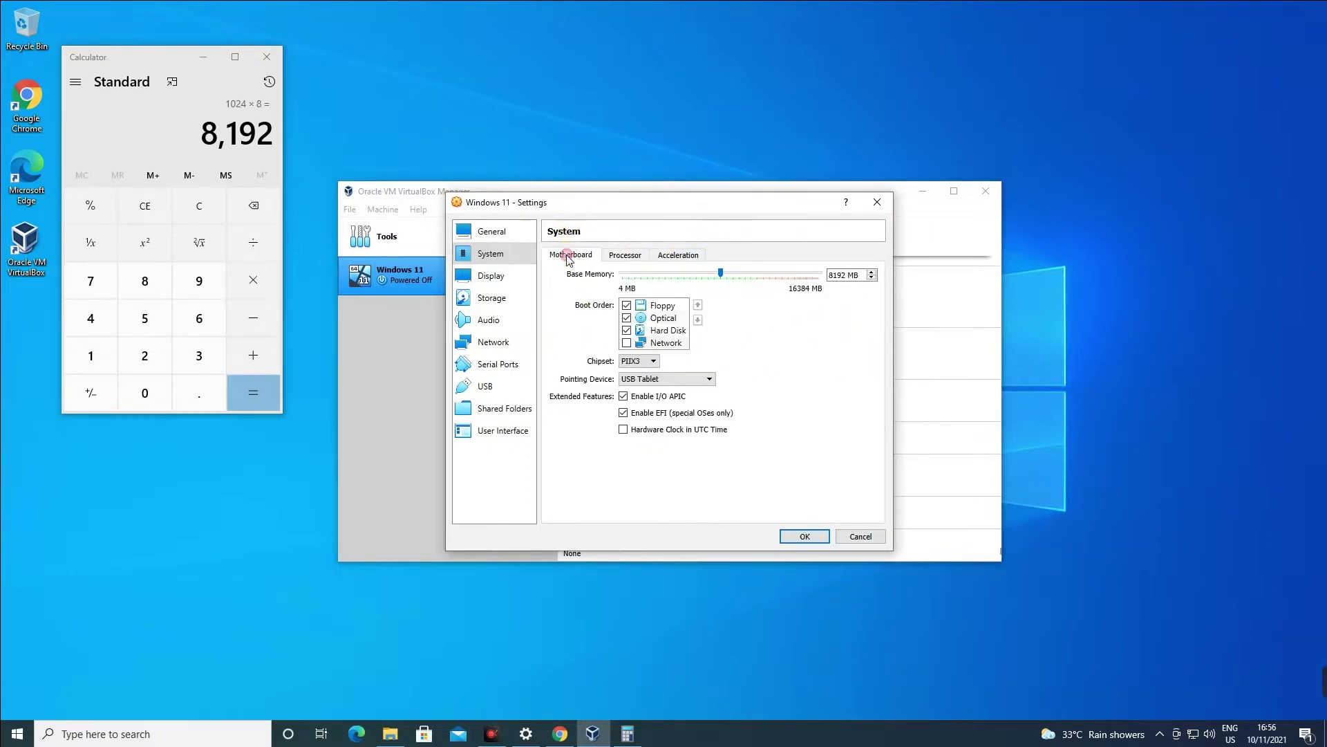
pyautogui.click(664, 318)
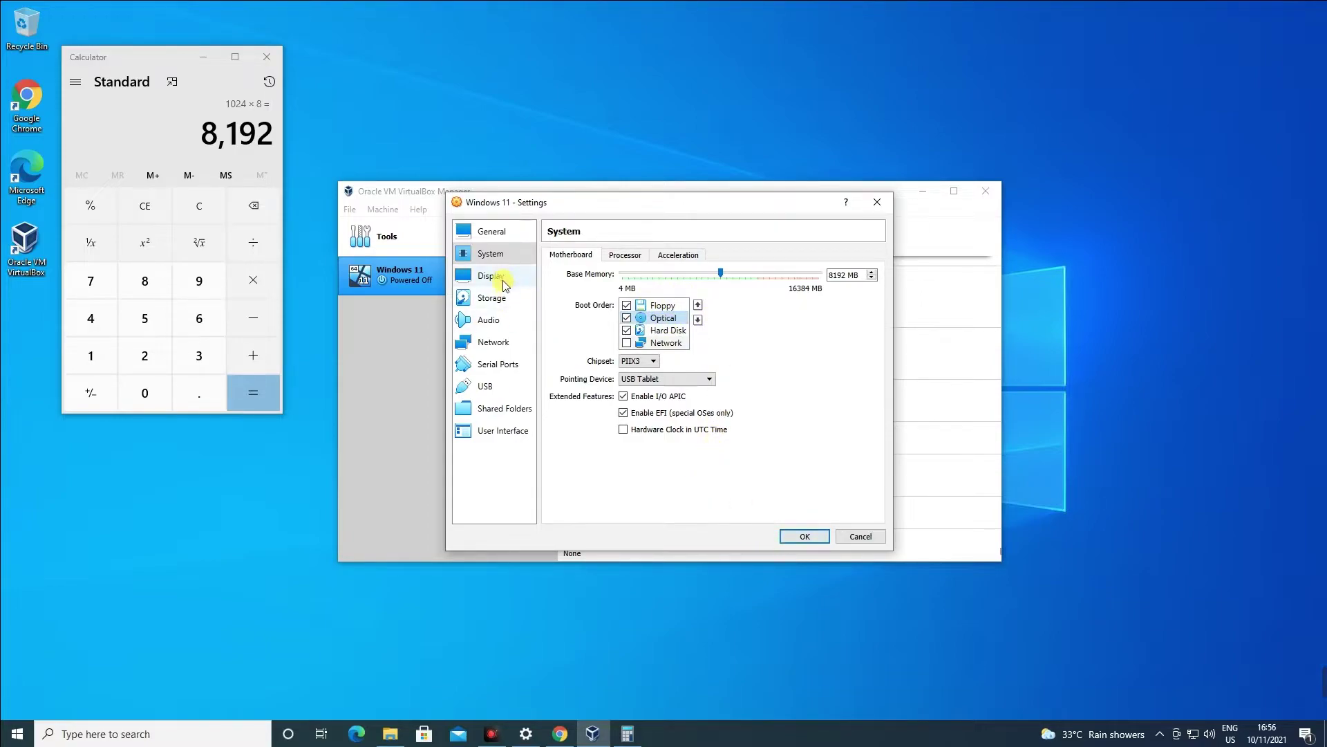
pyautogui.click(491, 275)
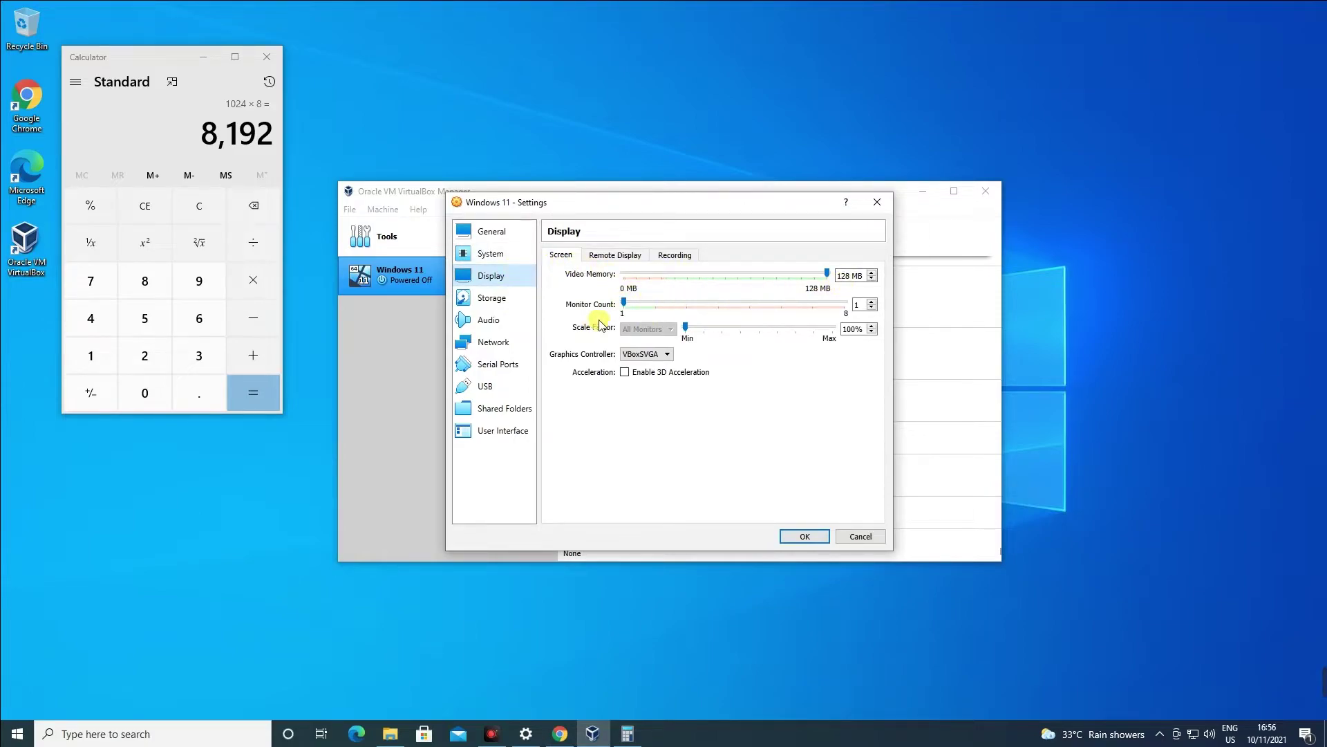
# Mark the empty optical drive Live CD/DVD, attach Win11_EnglishInternational_x64.iso from Downloads, and save.
pyautogui.click(490, 304)
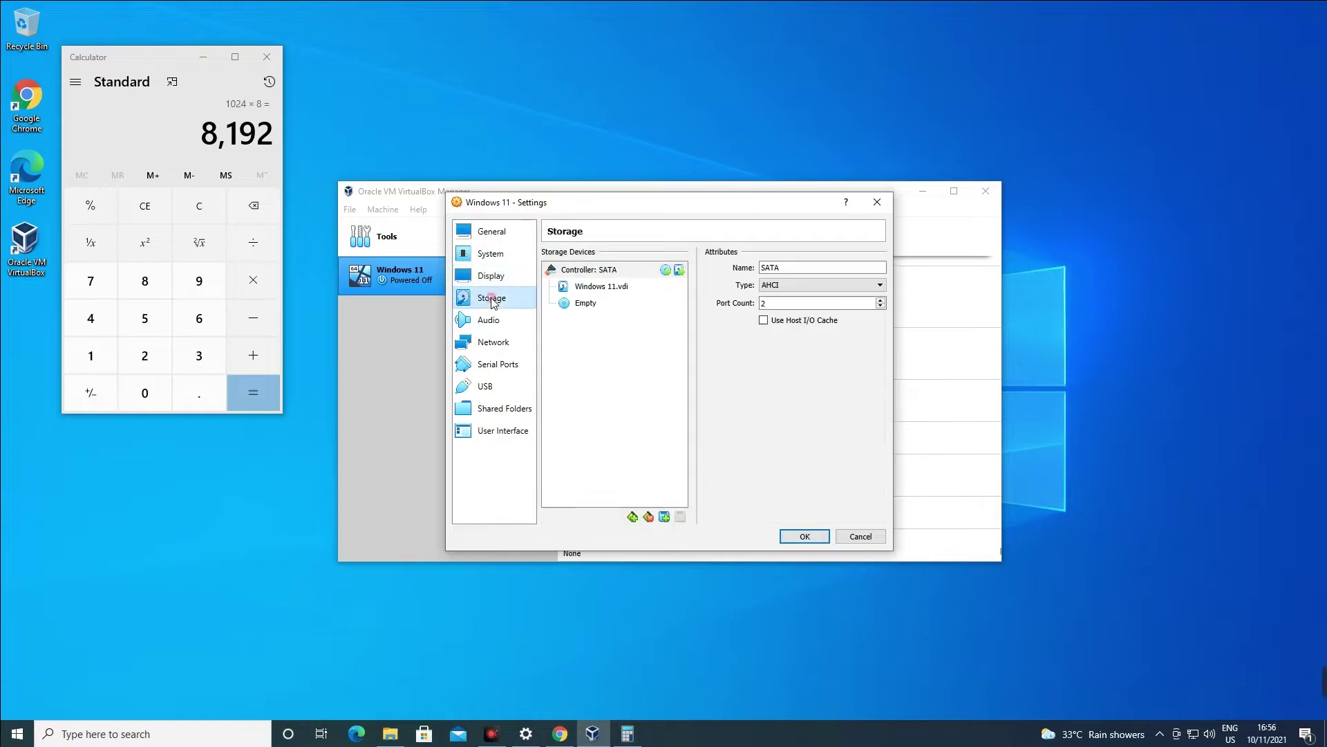
pyautogui.click(587, 304)
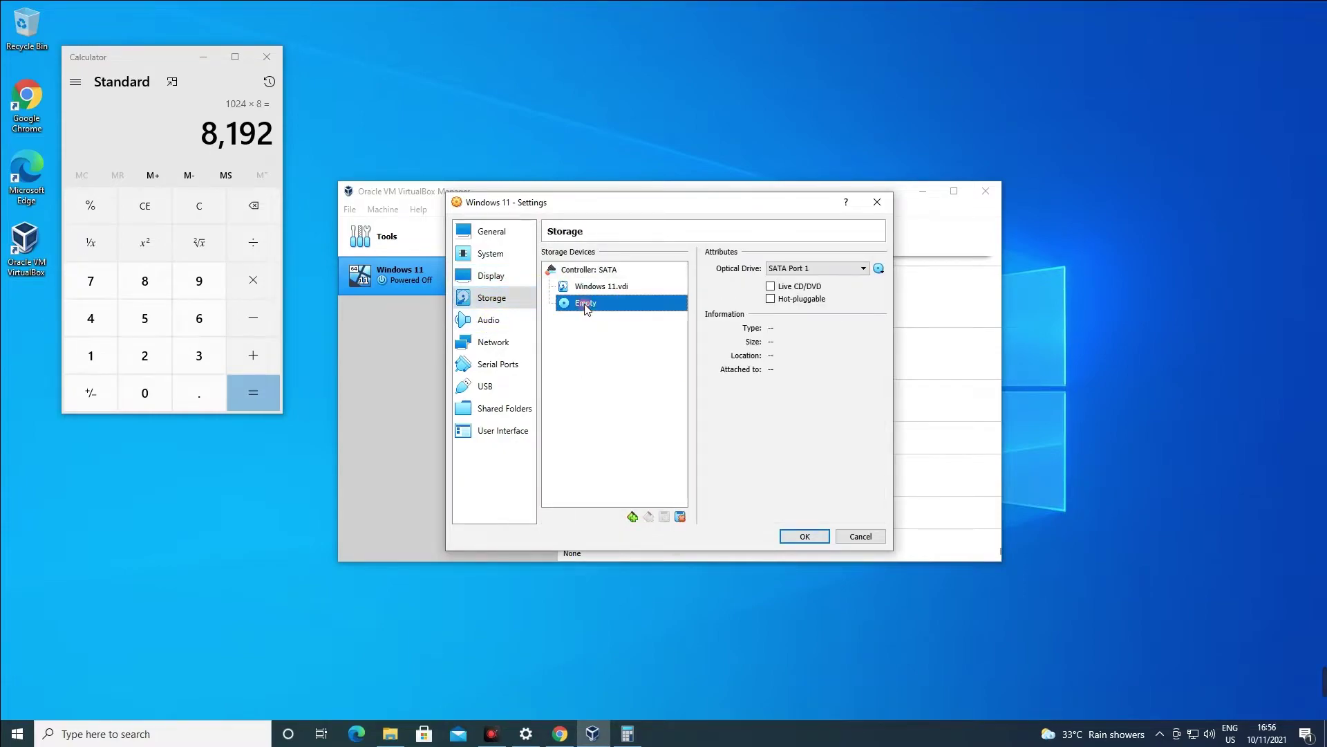
pyautogui.click(809, 289)
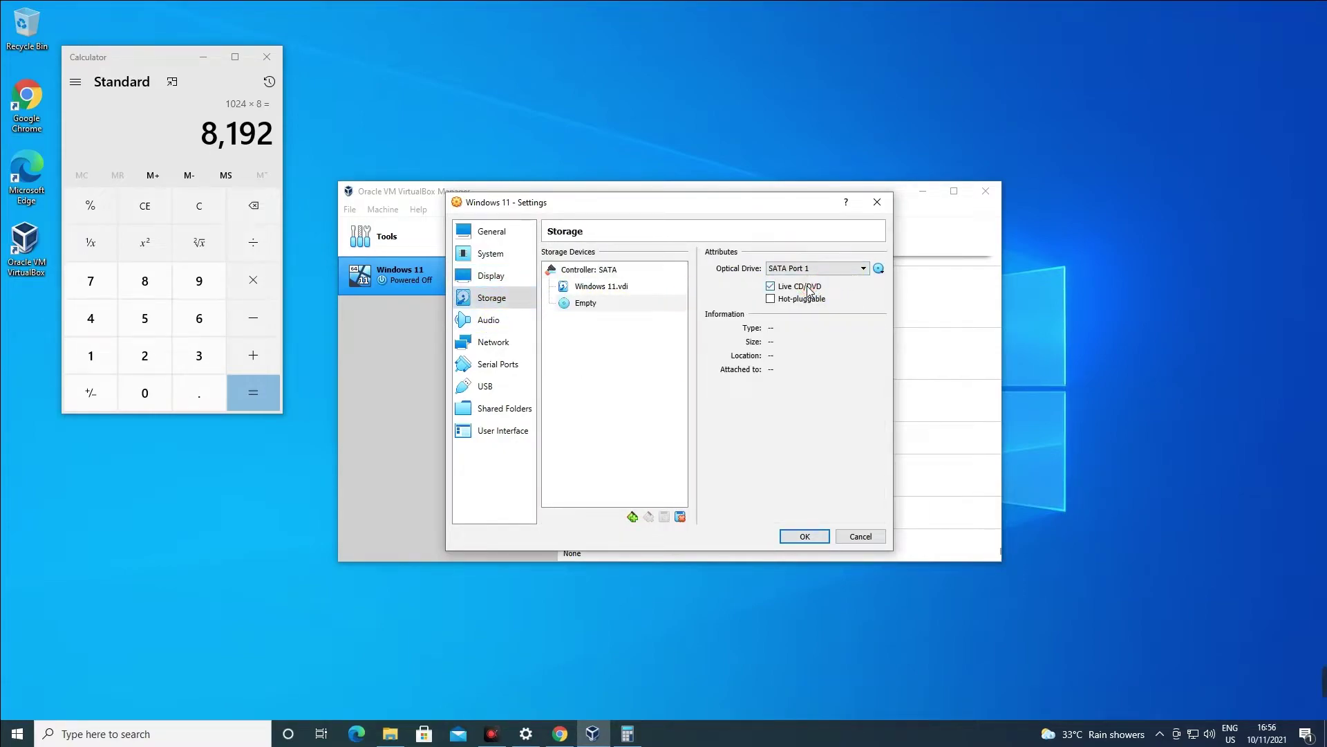
pyautogui.click(881, 269)
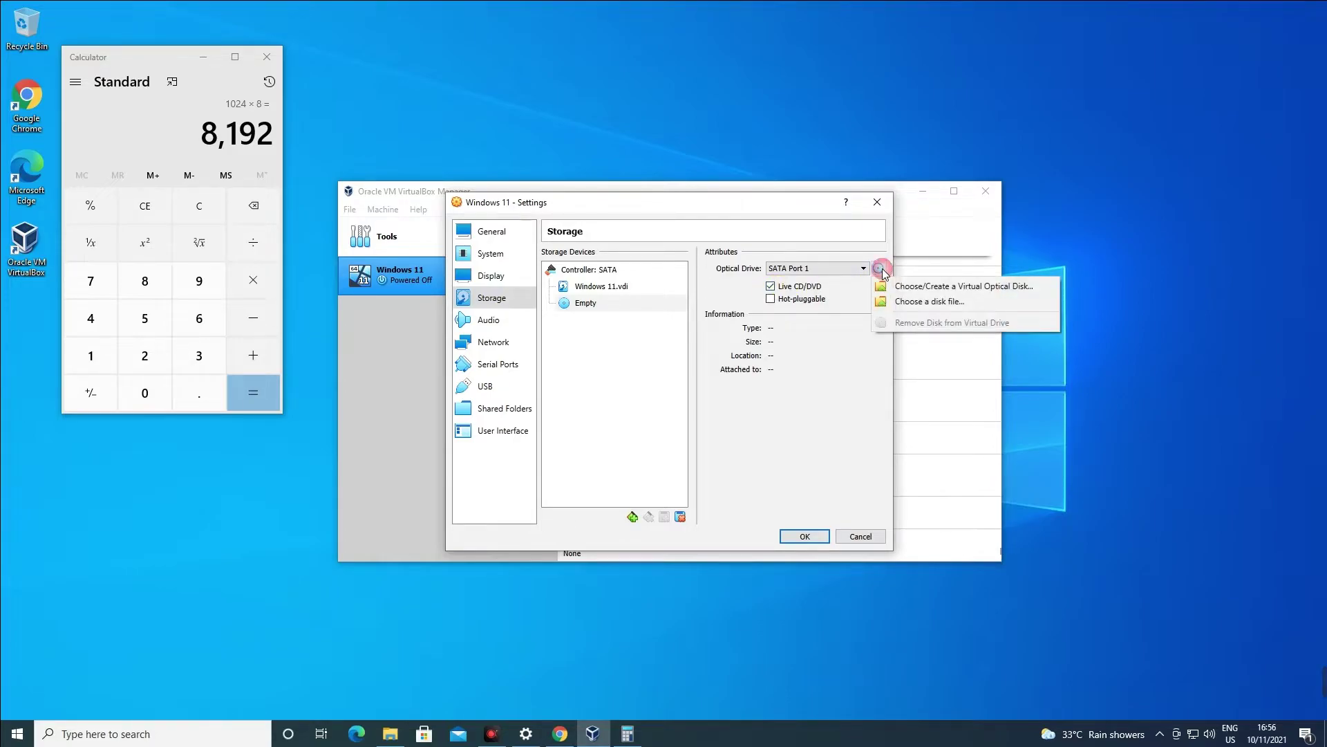
pyautogui.click(911, 304)
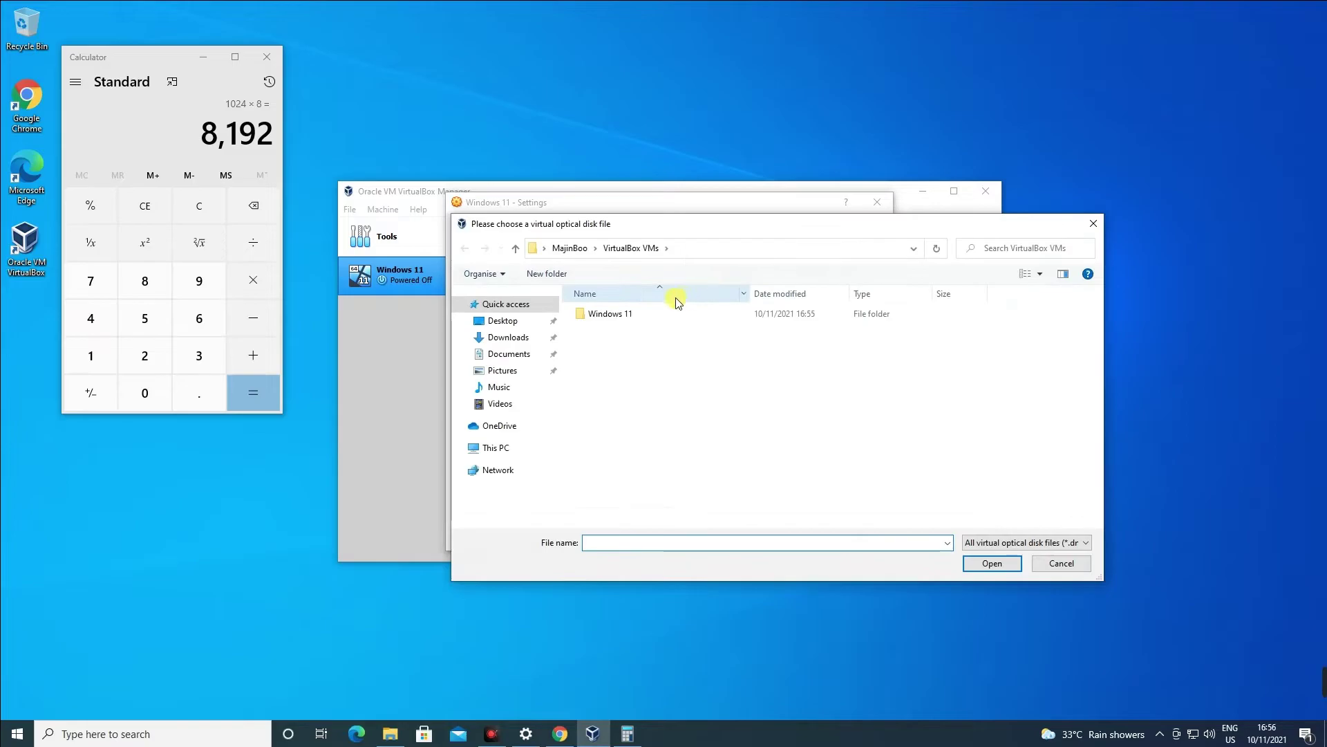
pyautogui.click(509, 337)
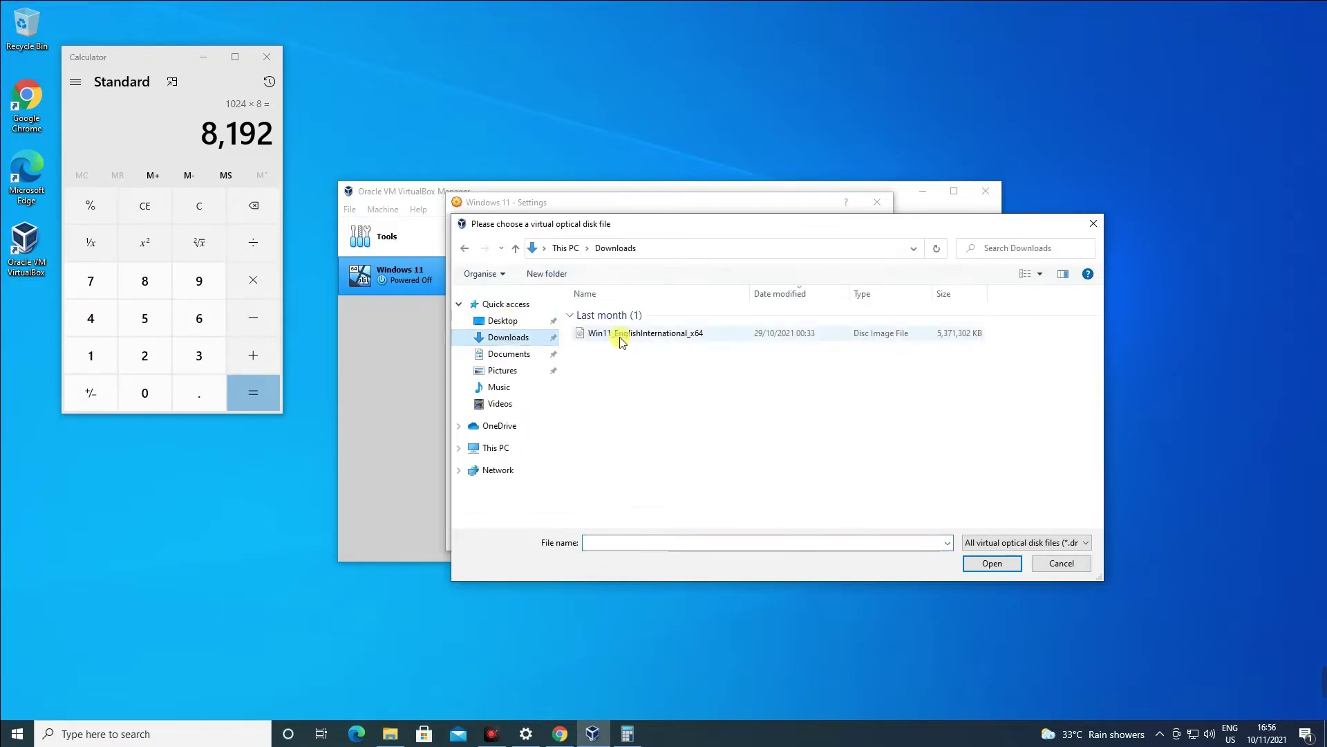
pyautogui.doubleClick(649, 334)
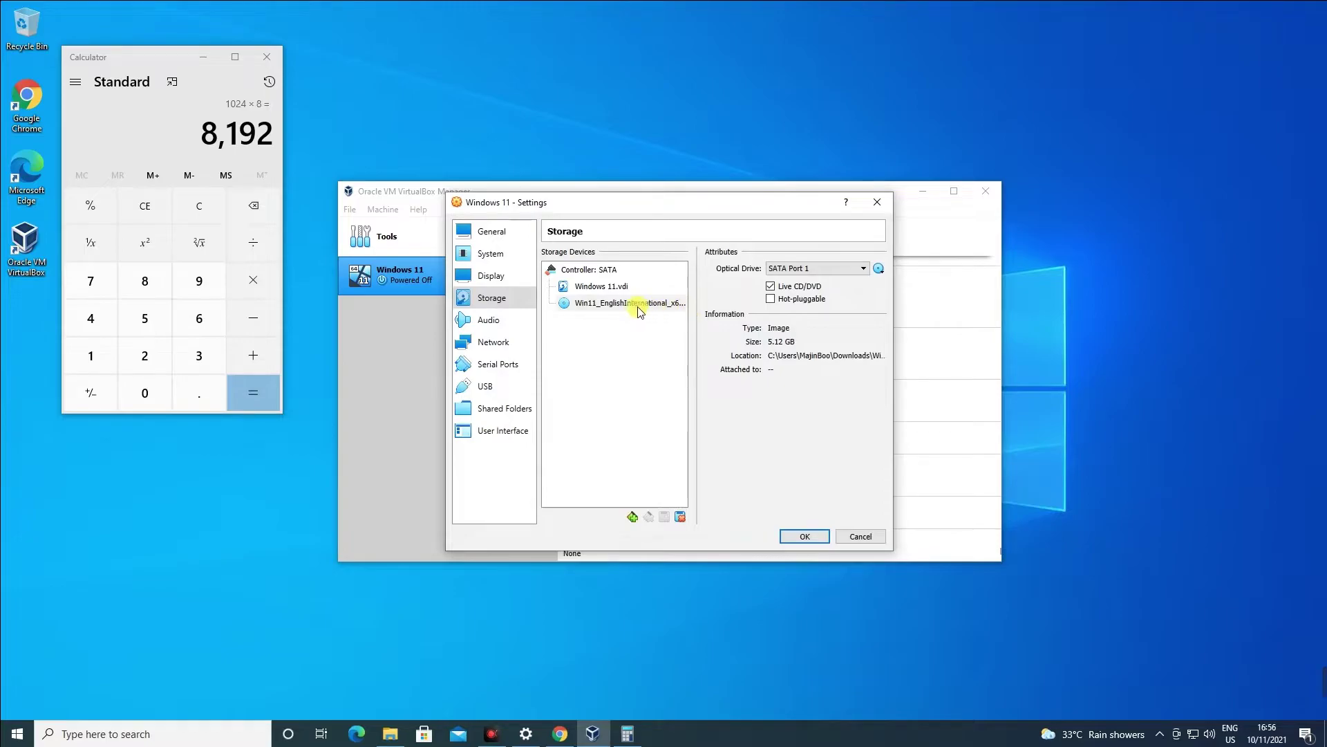
pyautogui.click(802, 535)
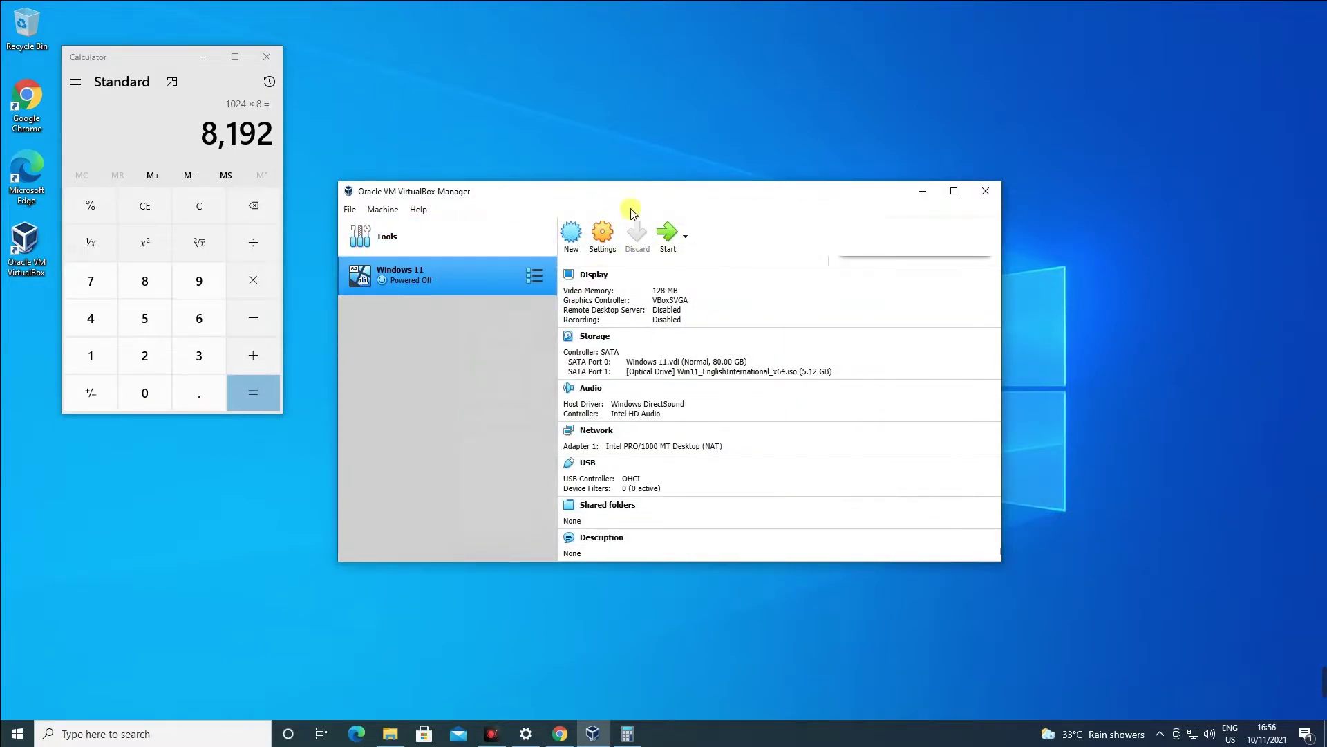
# Start the Windows 11 VM, boot from the ISO, and check the keyboard list, keeping United Kingdom.
pyautogui.click(664, 237)
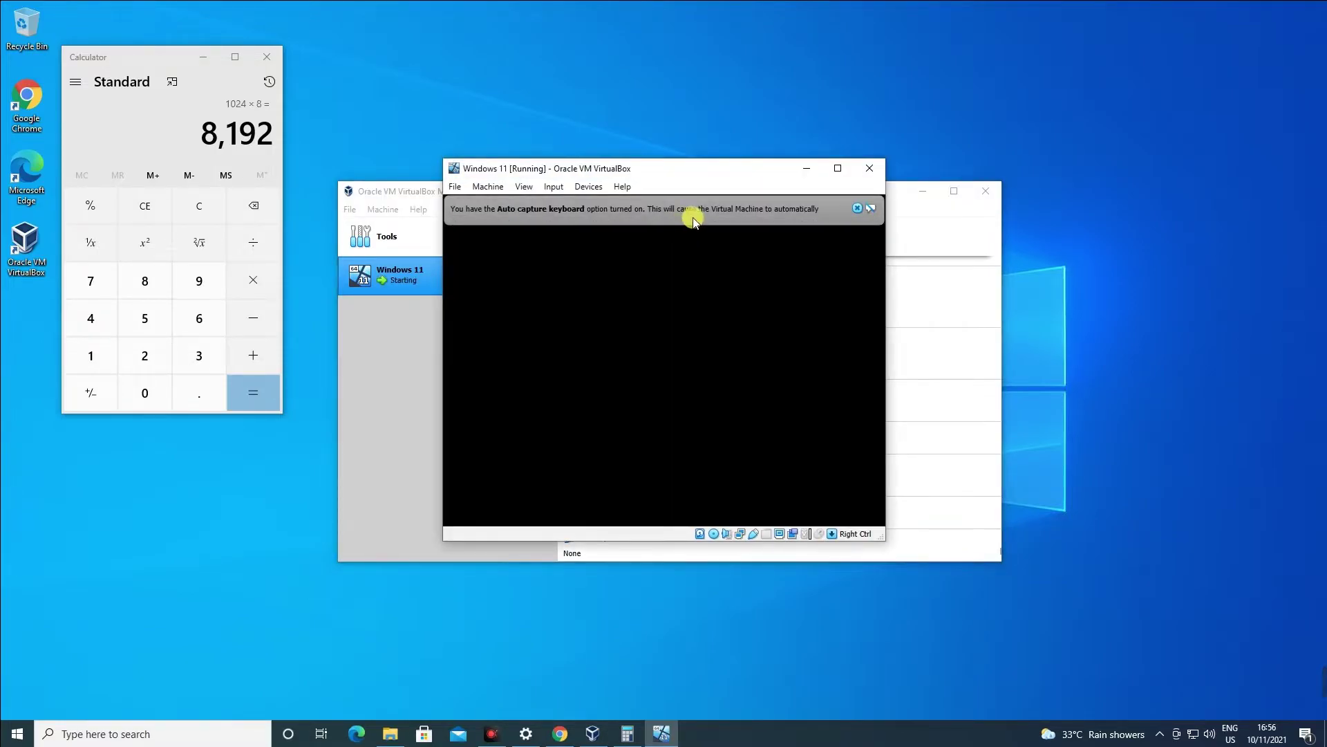
pyautogui.moveTo(738, 145); pyautogui.dragTo(629, 90)
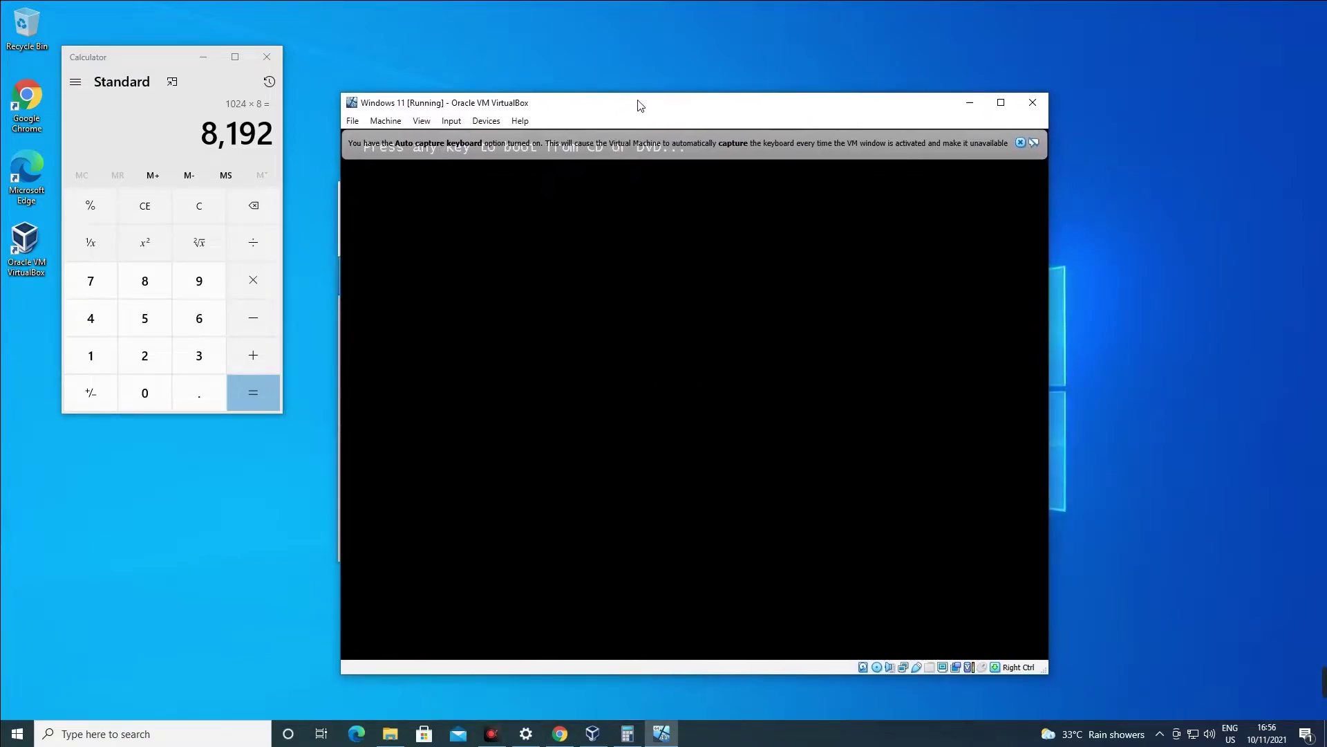
pyautogui.press('Return')
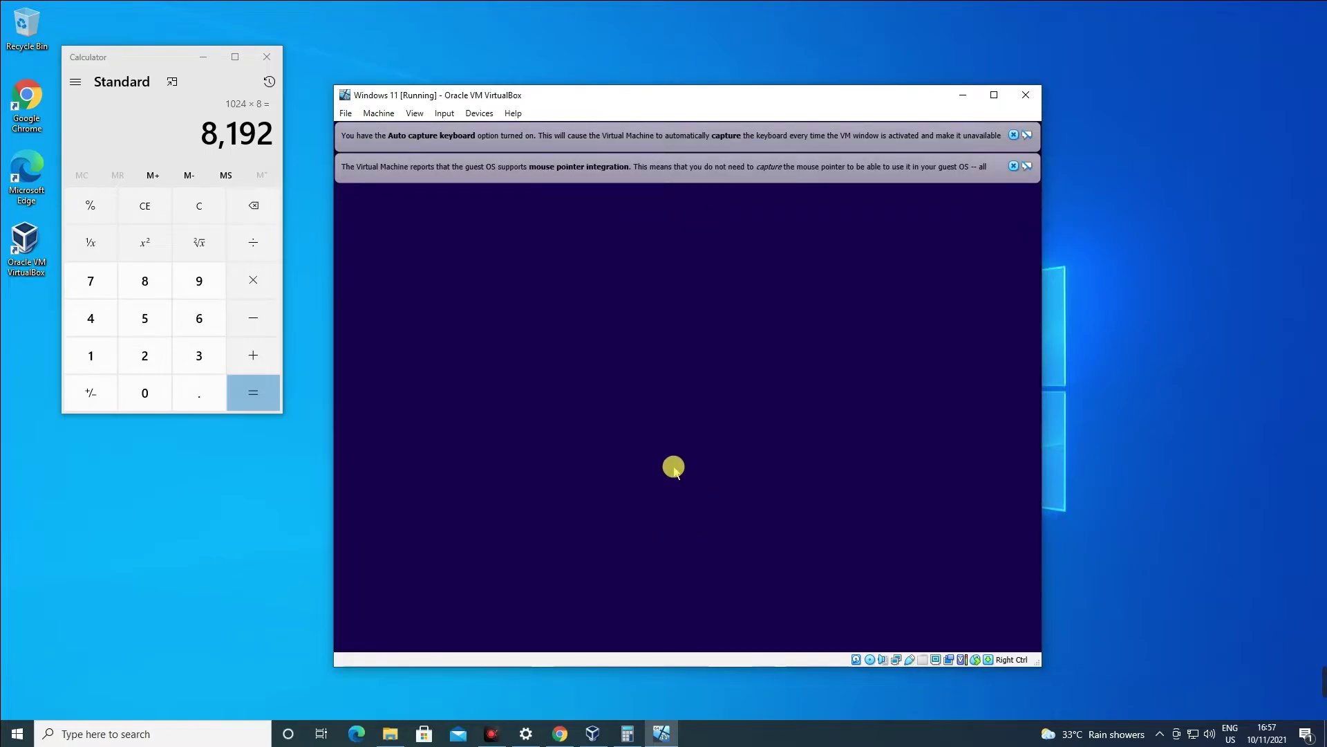
pyautogui.click(687, 424)
pyautogui.click(963, 367)
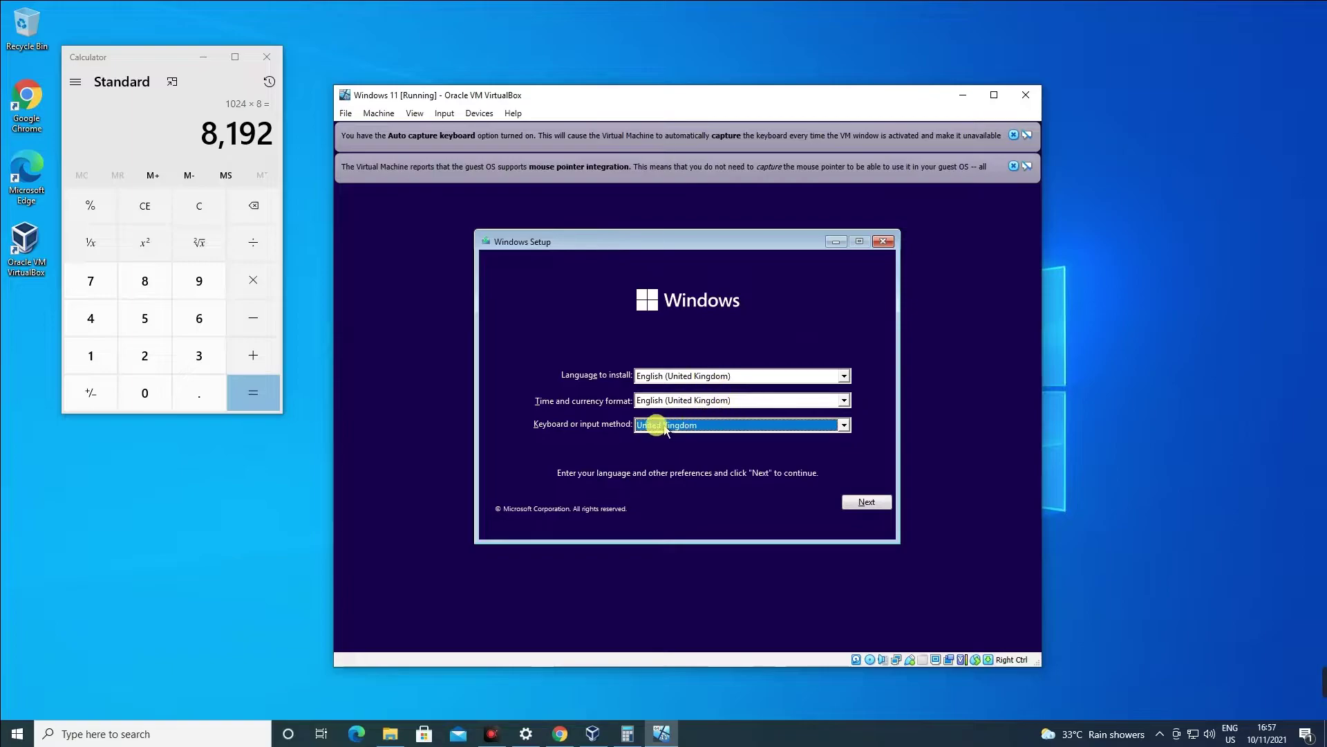
# Check the Setup dropdowns, briefly setting time and currency format to English (United States).
pyautogui.click(843, 425)
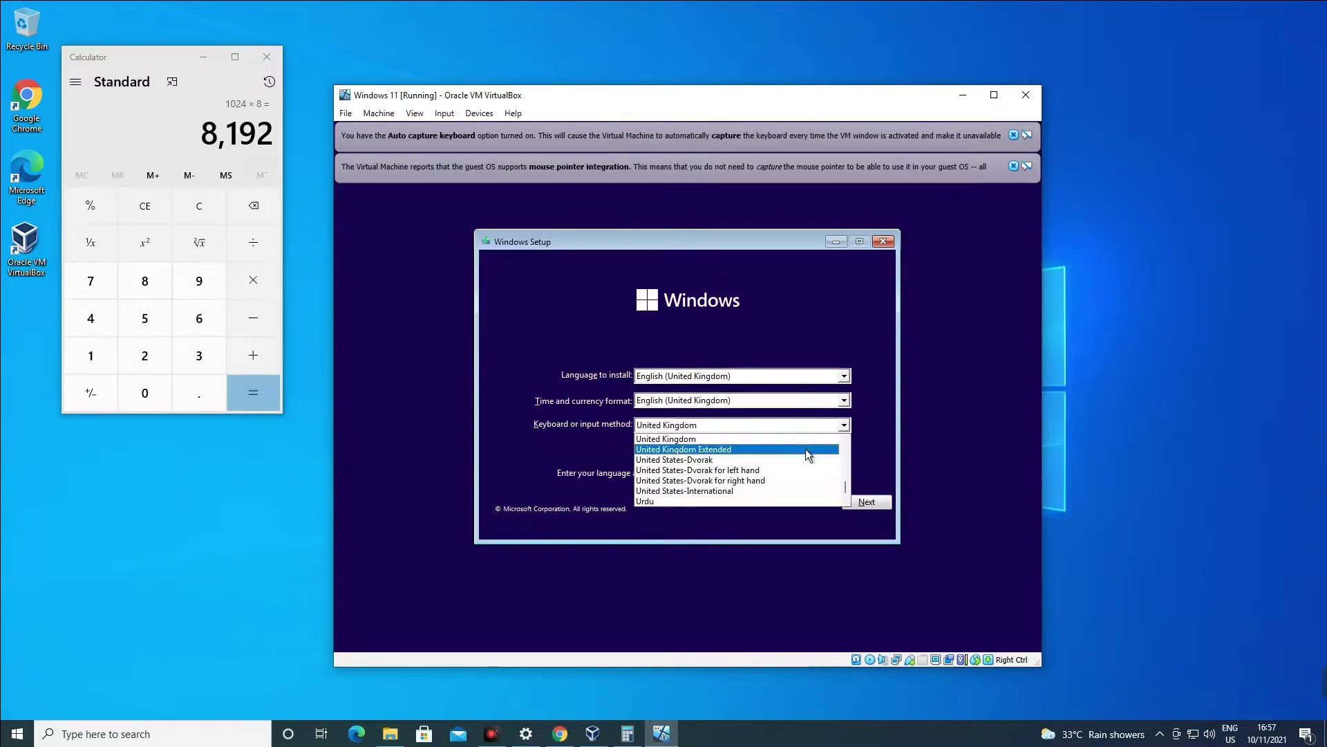
pyautogui.scroll(2, 795, 450)
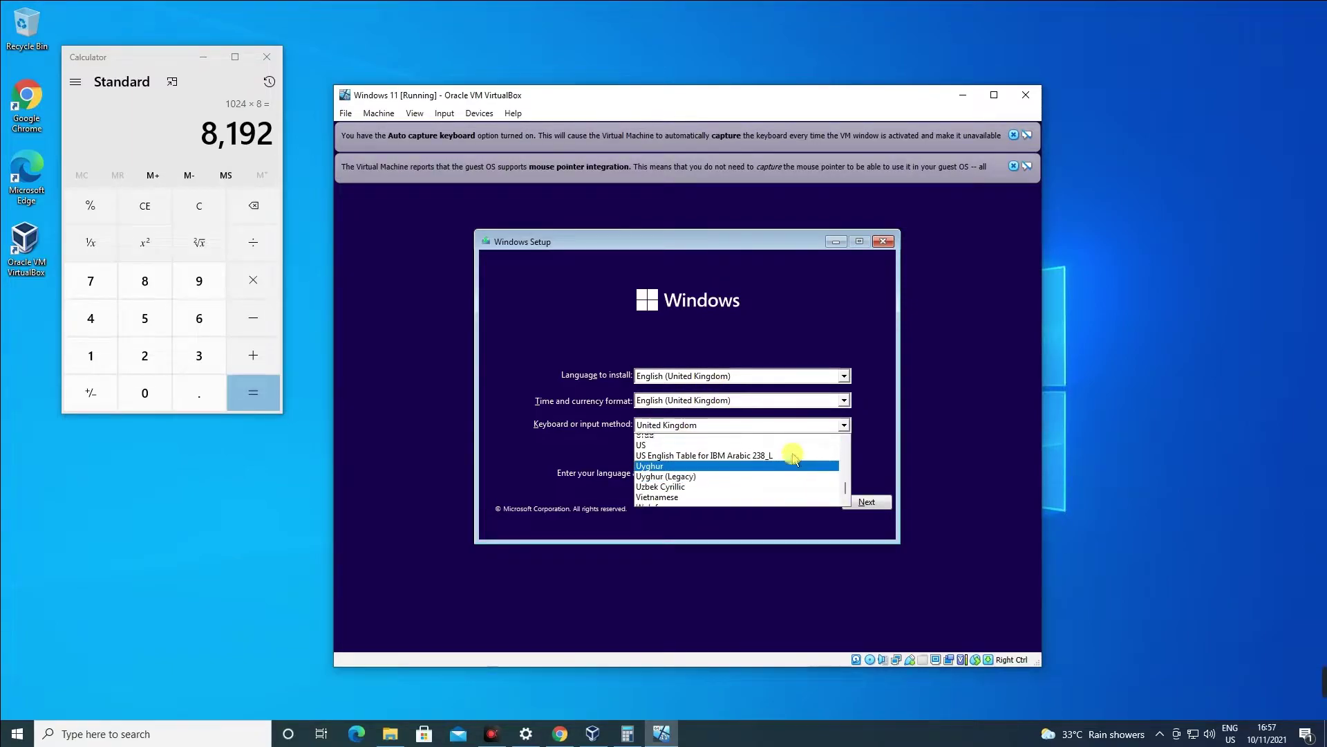
pyautogui.click(806, 383)
pyautogui.click(803, 377)
pyautogui.click(795, 400)
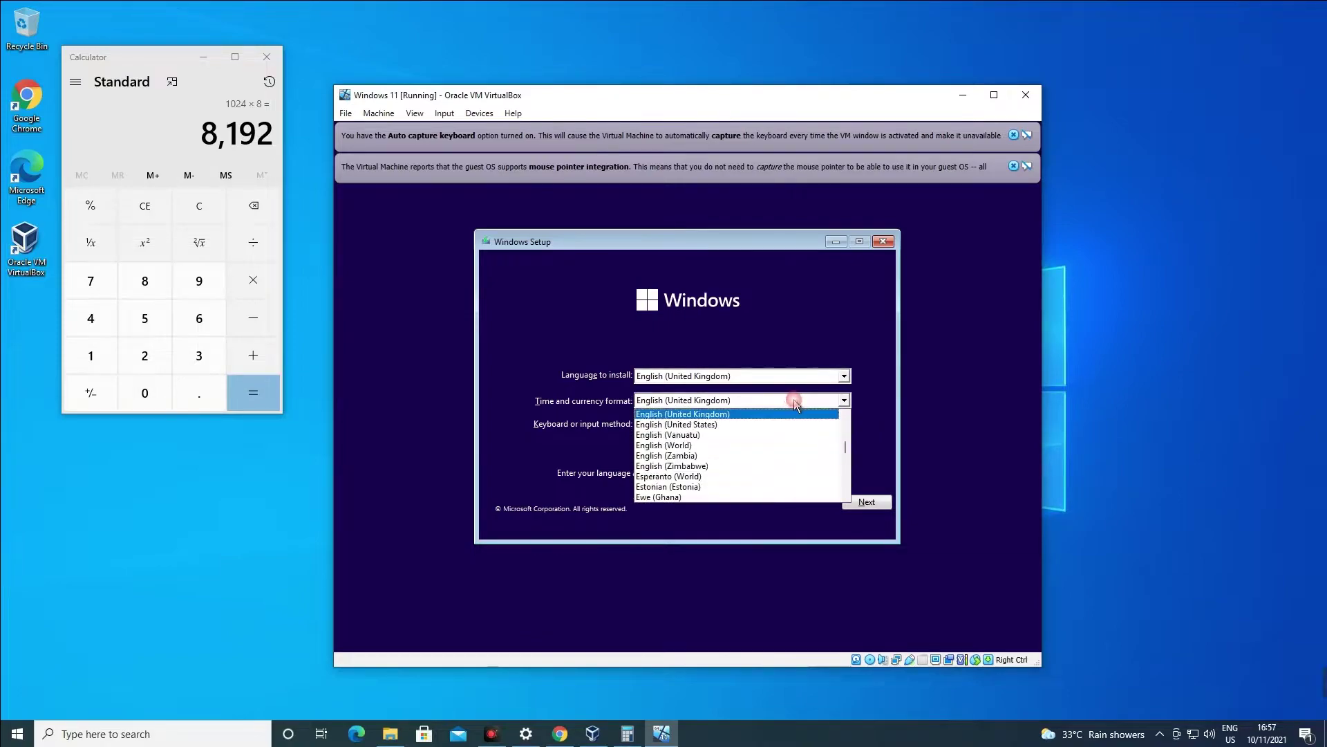
pyautogui.click(766, 426)
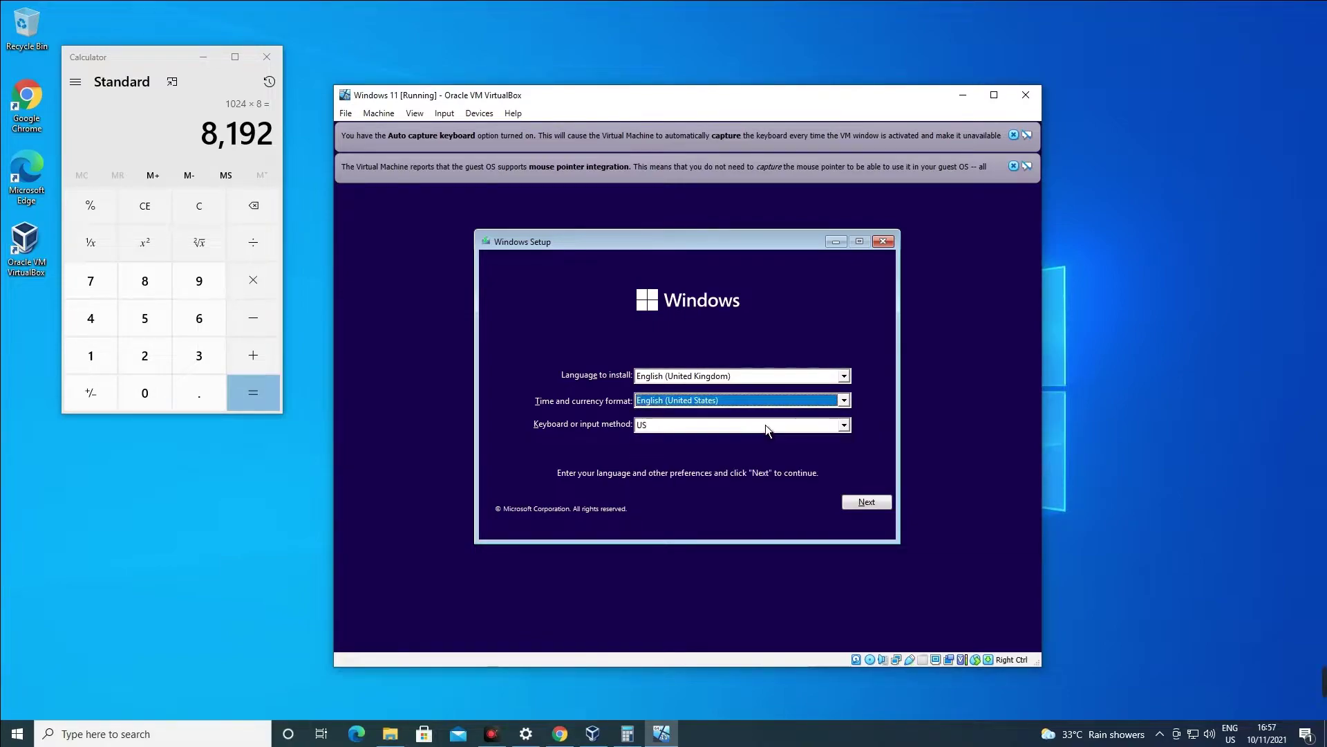
pyautogui.click(695, 428)
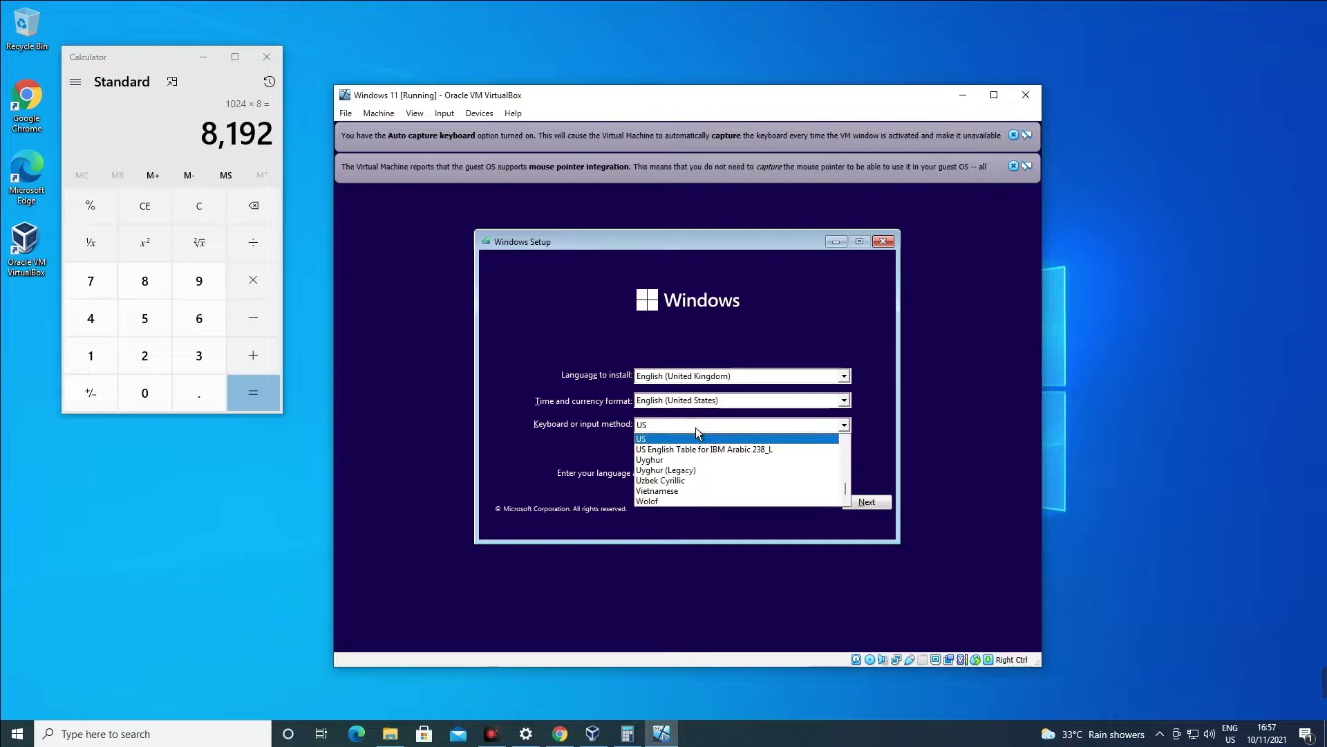
pyautogui.click(737, 404)
# Choose Vietnamese (Vietnam) time and currency format and the US keyboard, then continue.
pyautogui.click(738, 401)
pyautogui.scroll(-3, 773, 448)
pyautogui.scroll(-3, 795, 442)
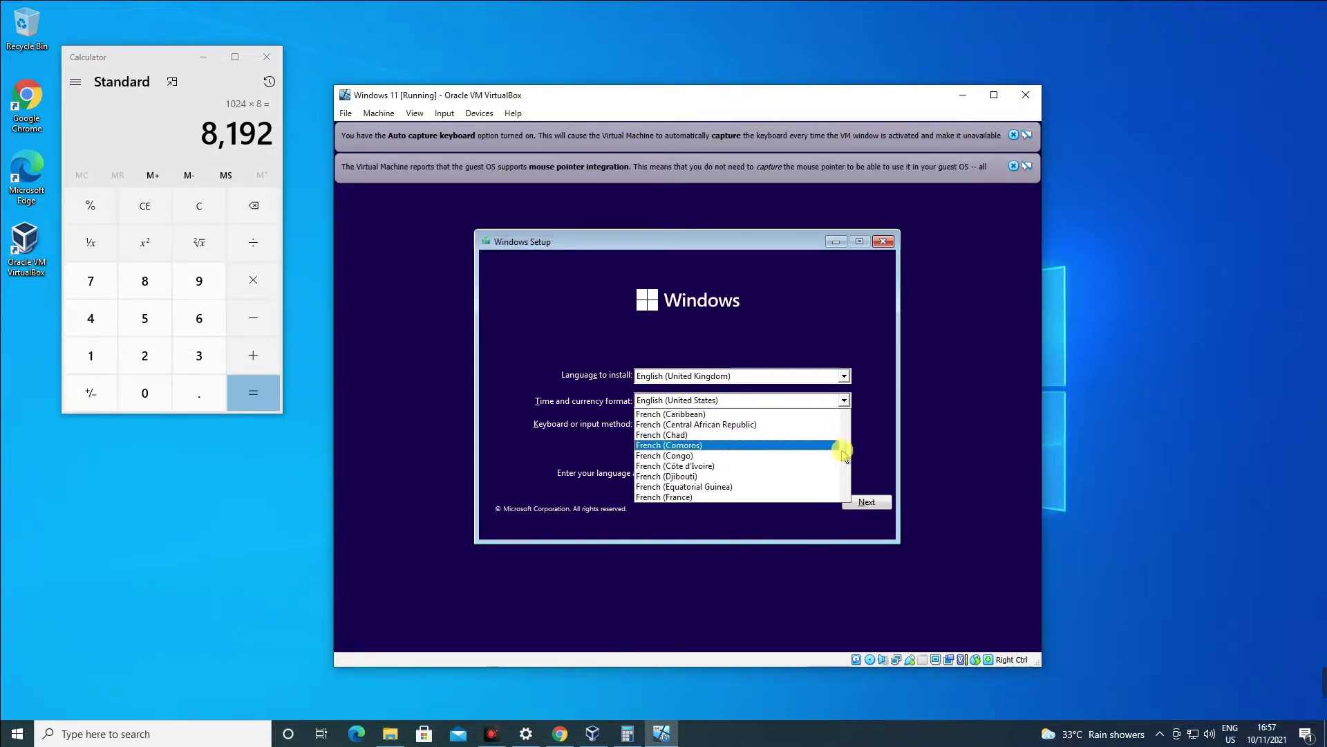
pyautogui.moveTo(847, 453); pyautogui.dragTo(844, 493)
pyautogui.scroll(2, 786, 456)
pyautogui.scroll(1, 786, 451)
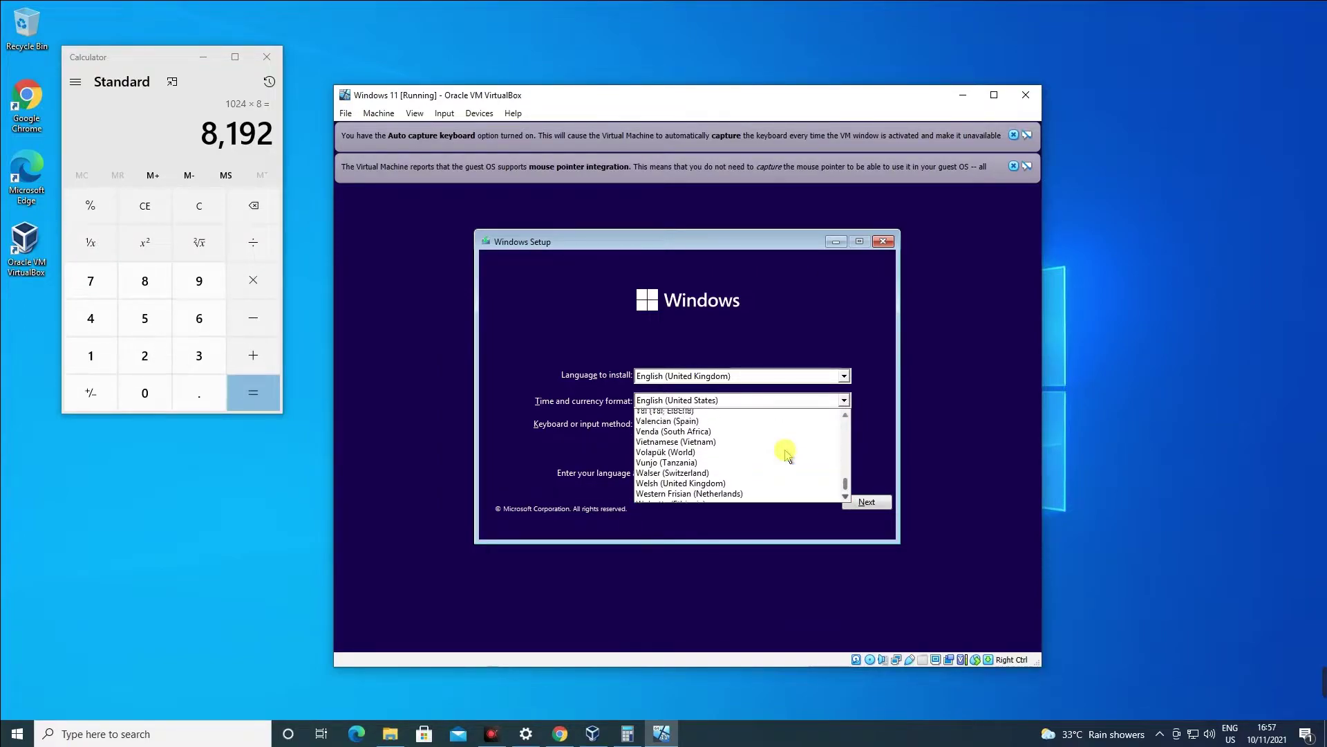
pyautogui.click(685, 445)
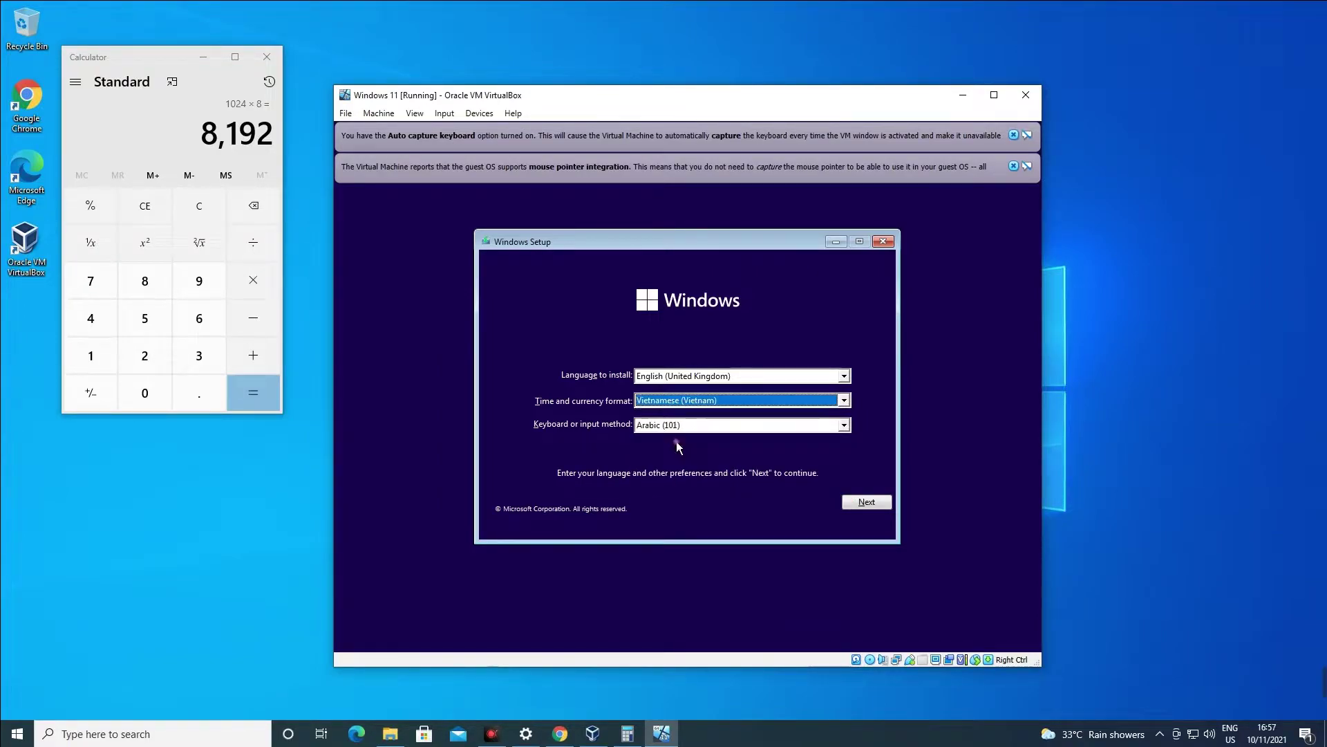
pyautogui.click(635, 425)
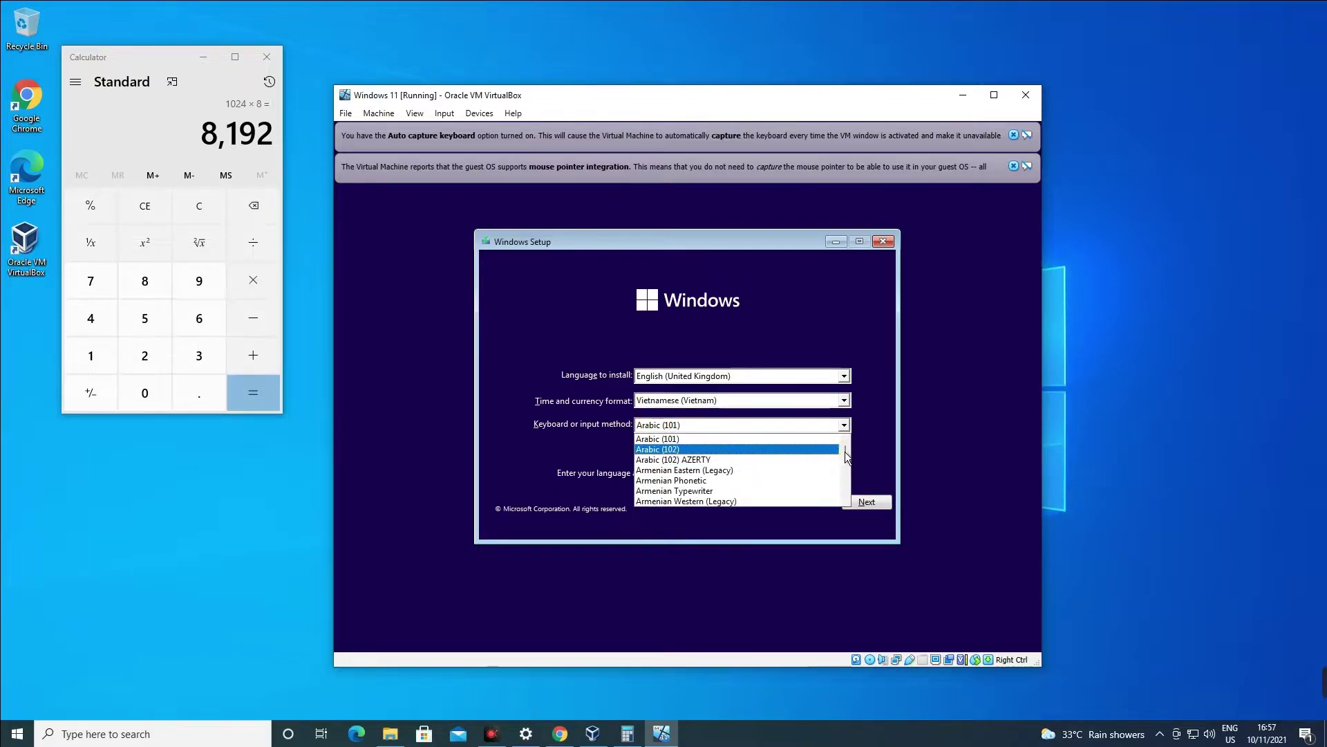
pyautogui.moveTo(845, 450); pyautogui.dragTo(828, 488)
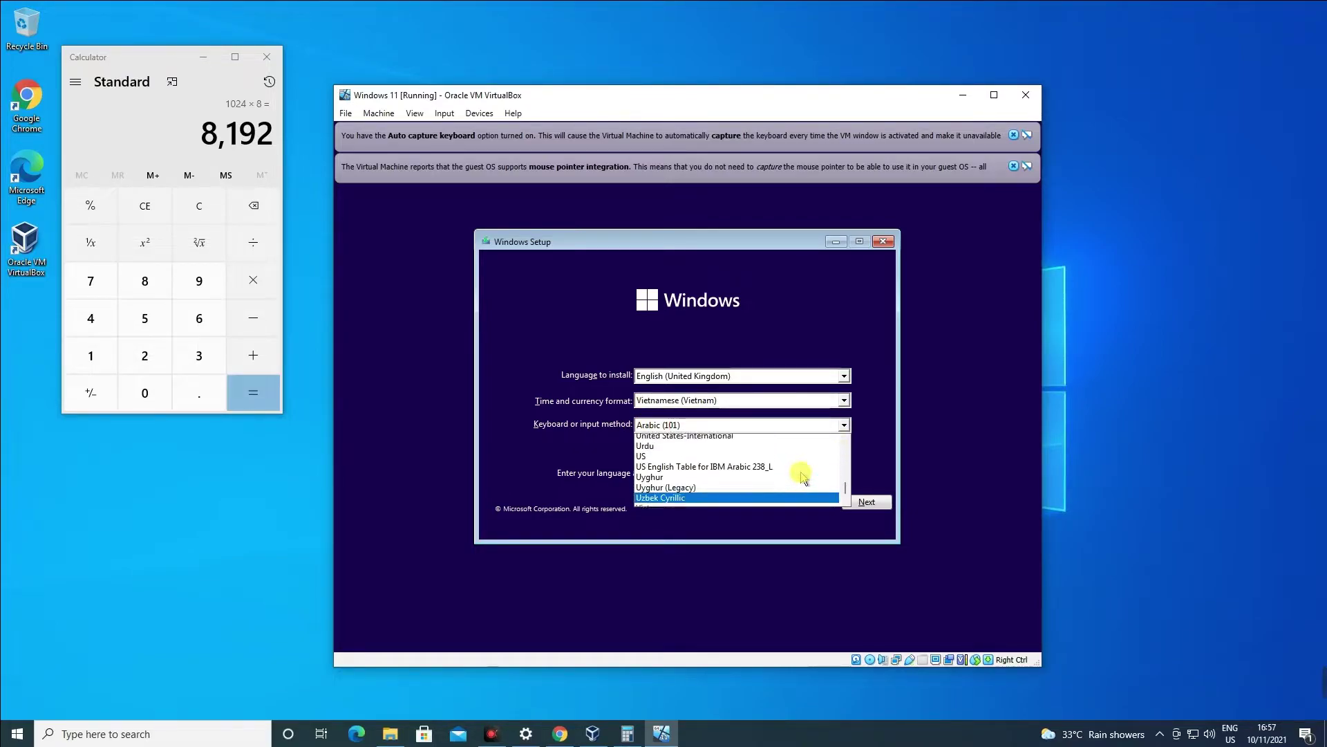
pyautogui.click(739, 460)
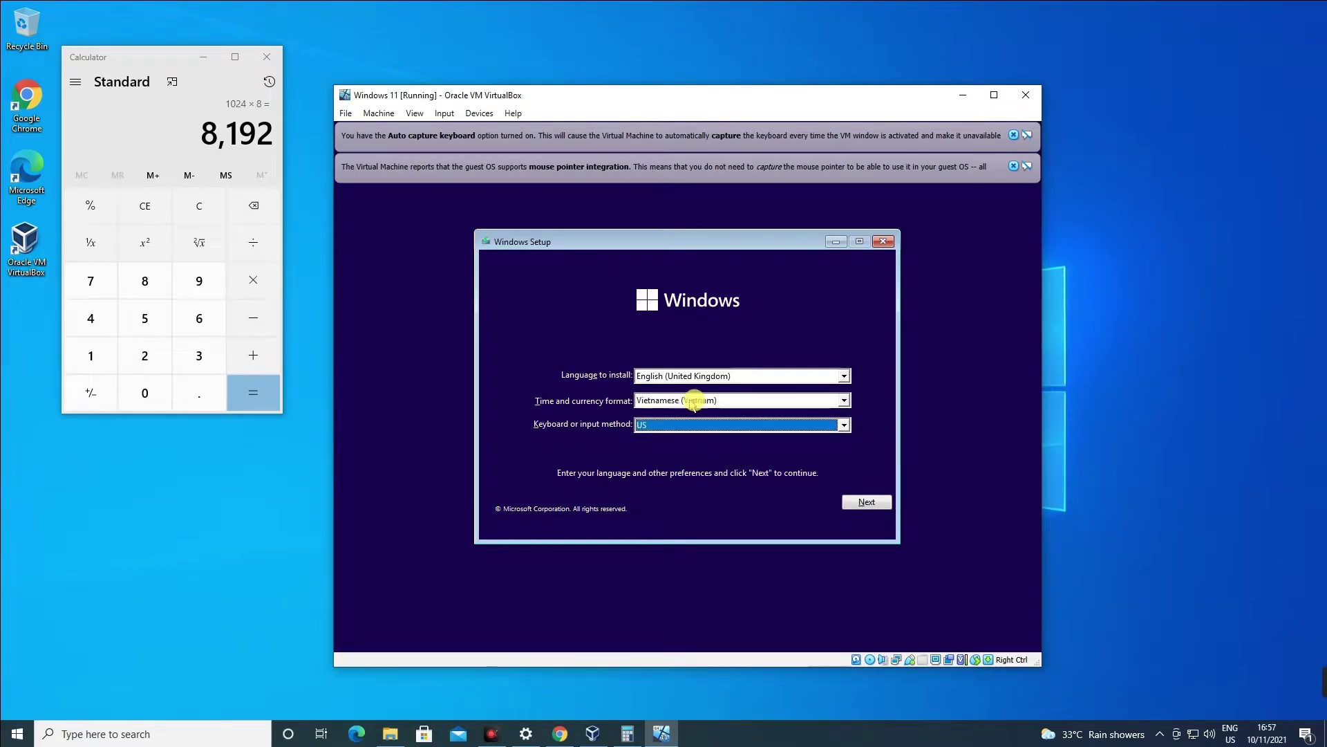
pyautogui.click(861, 502)
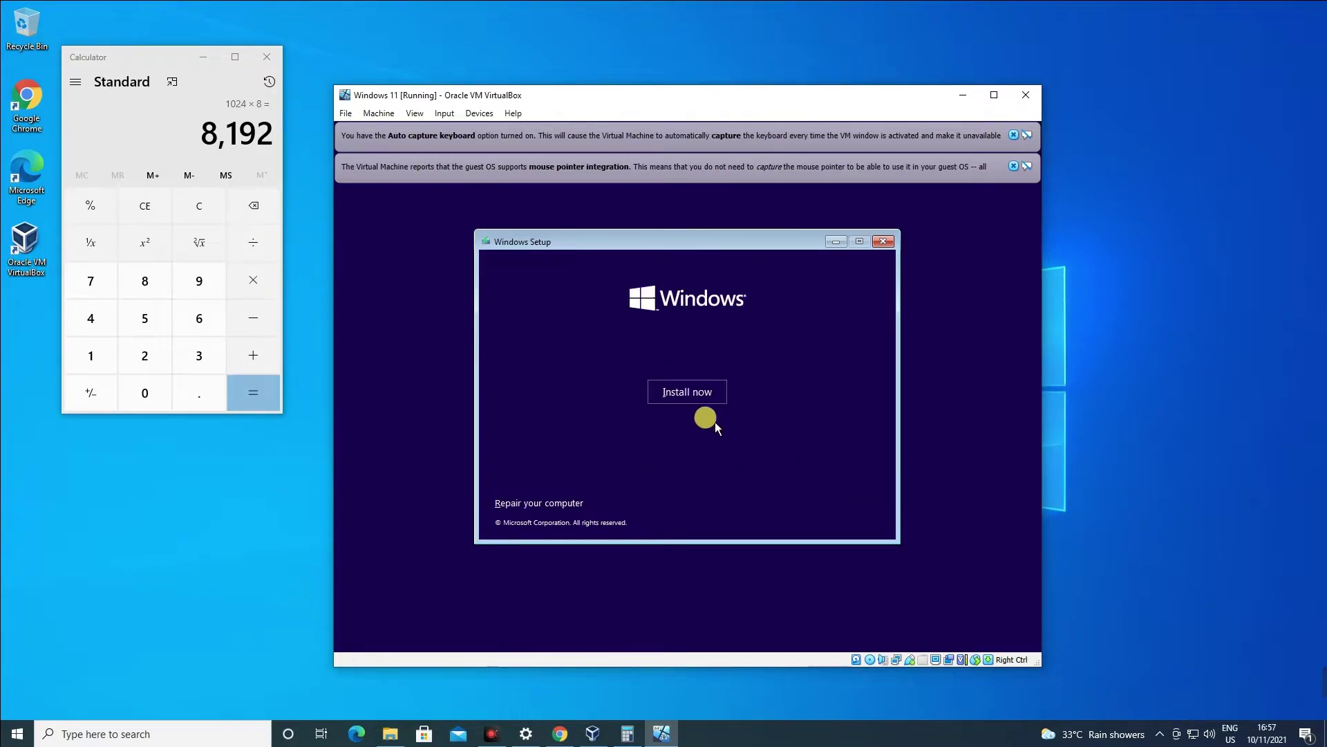
# Install Windows 11 Pro without a product key and dismiss the mouse integration notice.
pyautogui.click(688, 392)
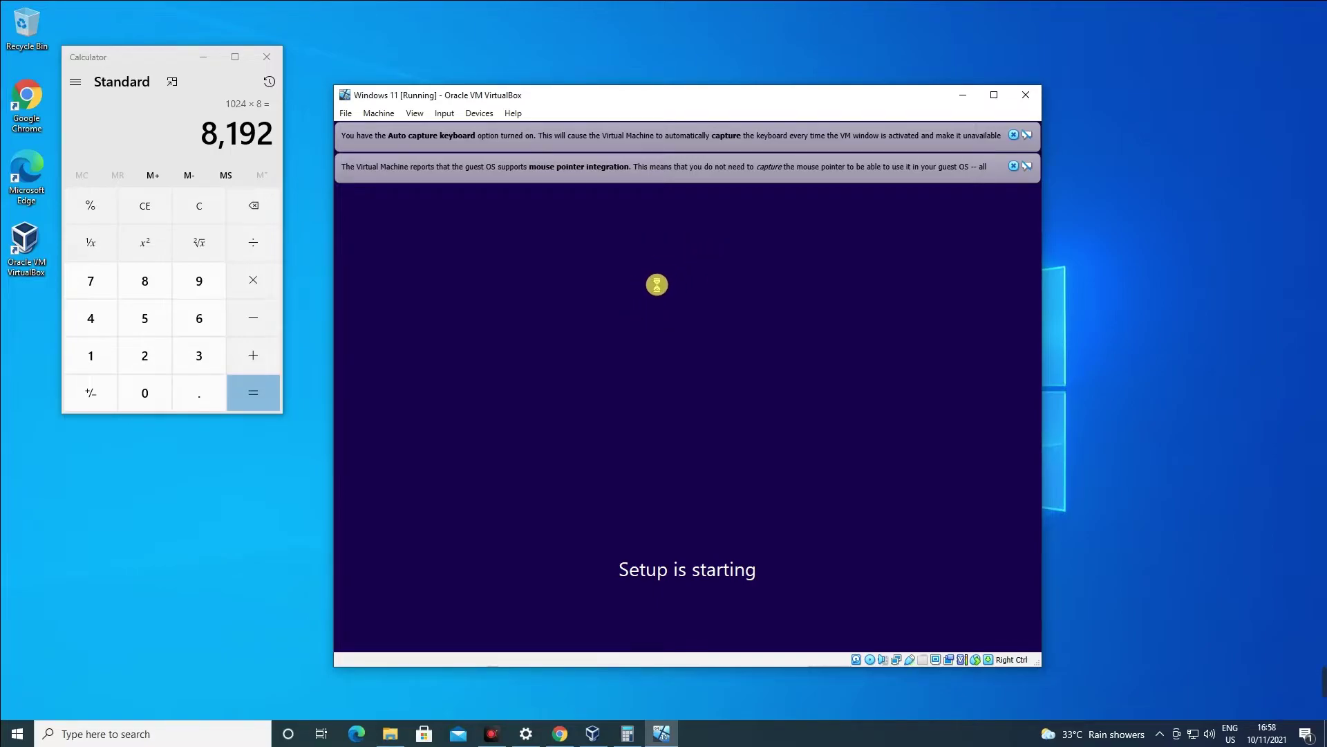
pyautogui.click(714, 508)
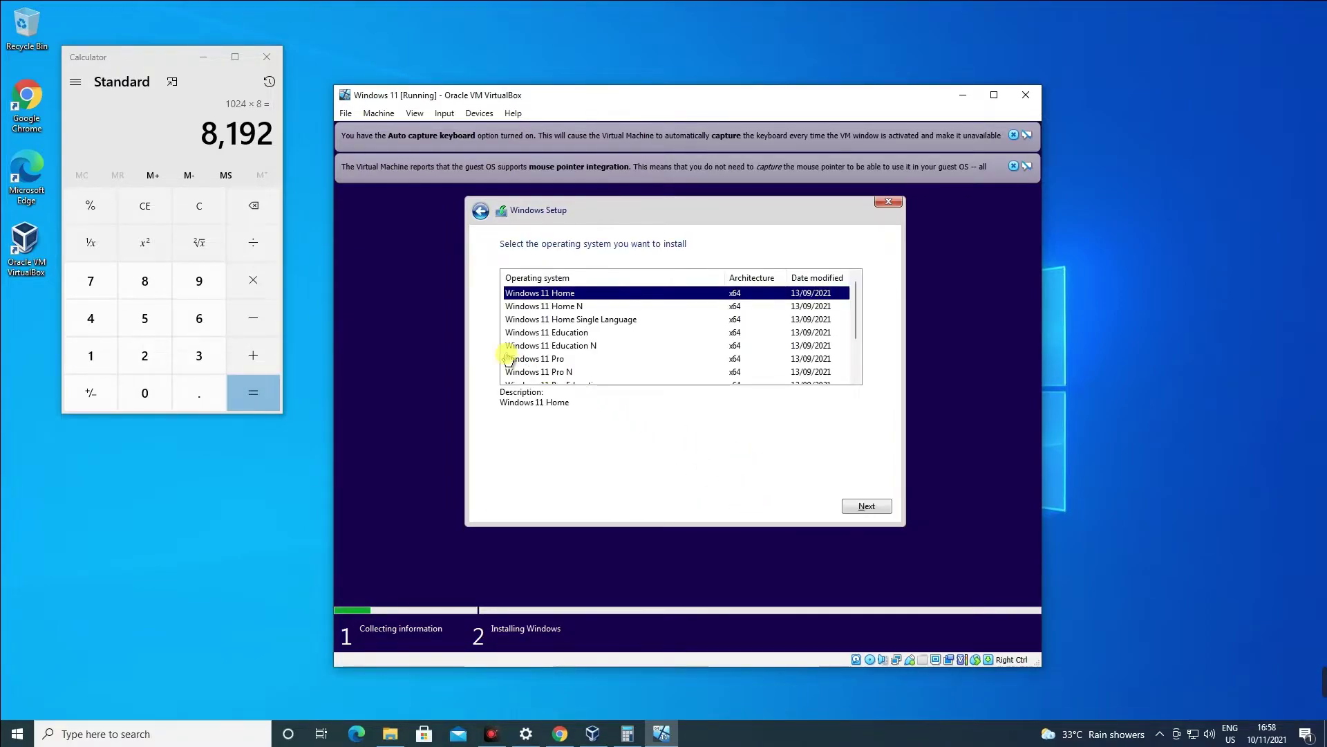
pyautogui.click(518, 359)
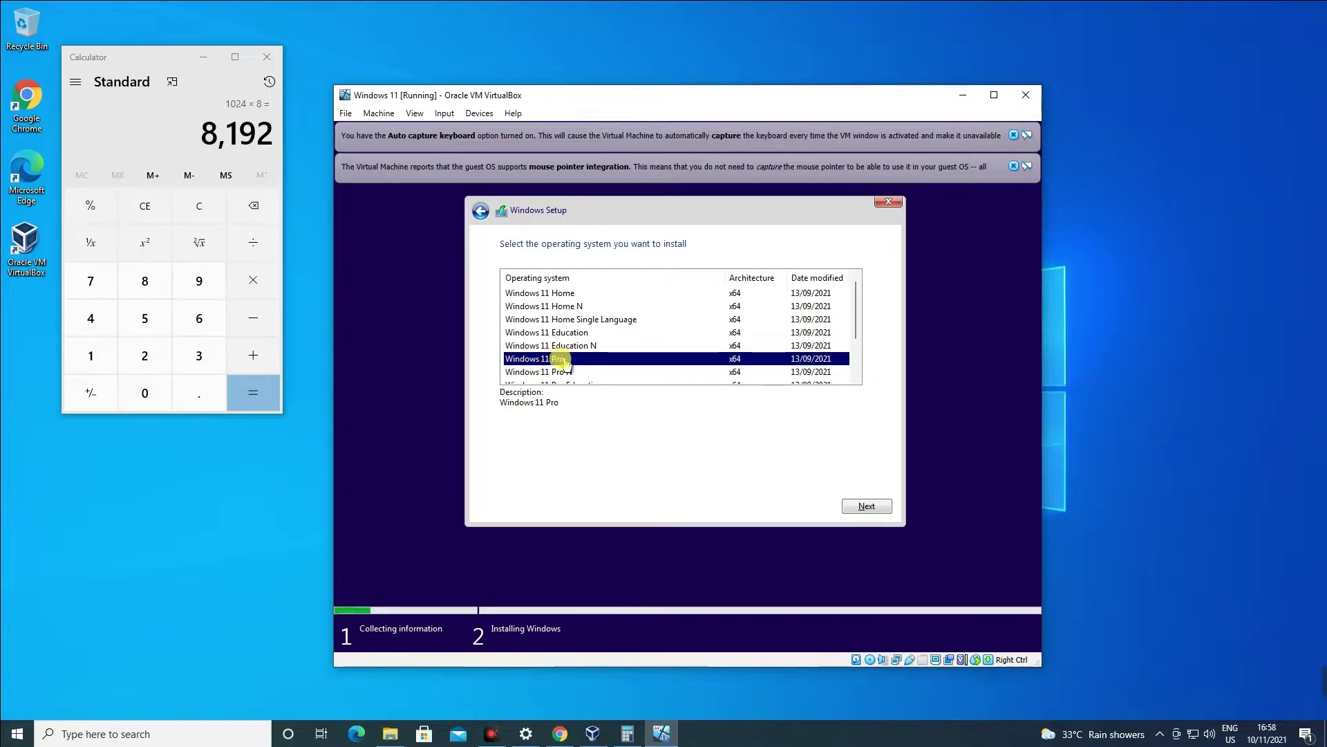
pyautogui.click(851, 506)
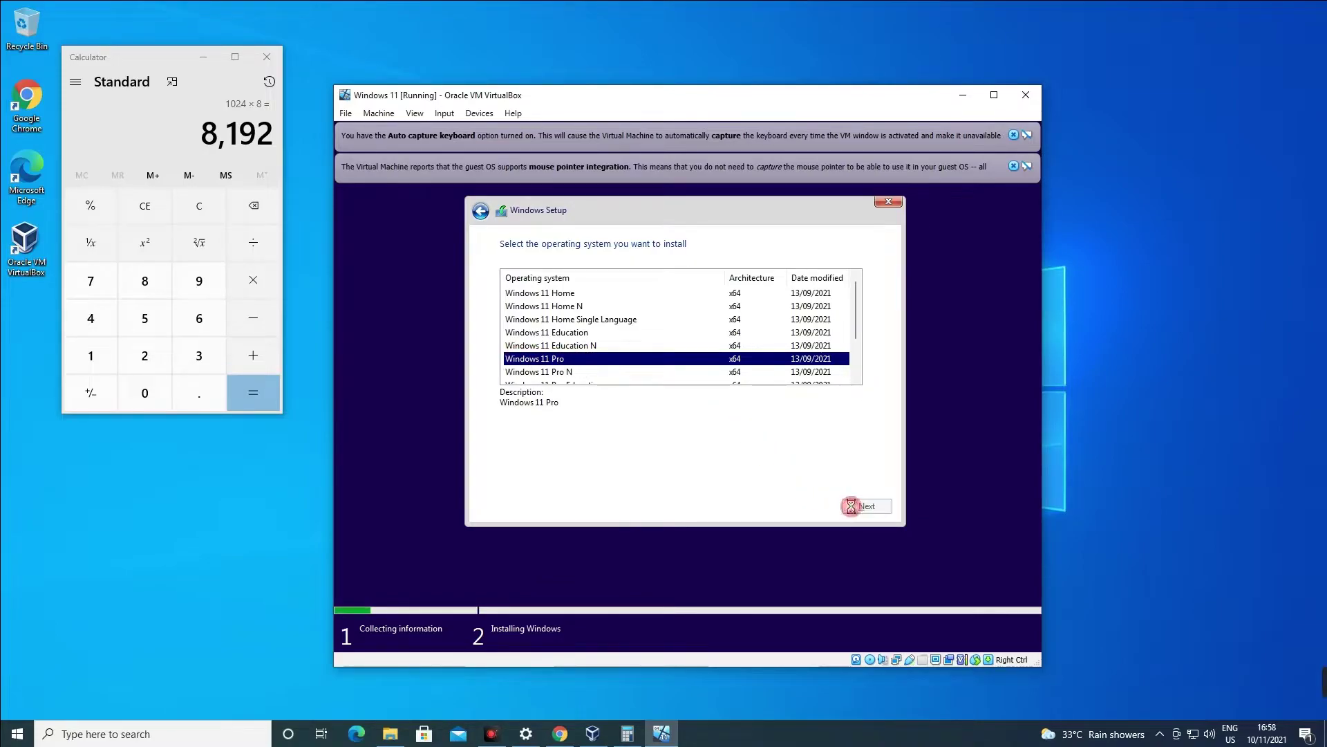
pyautogui.click(1013, 166)
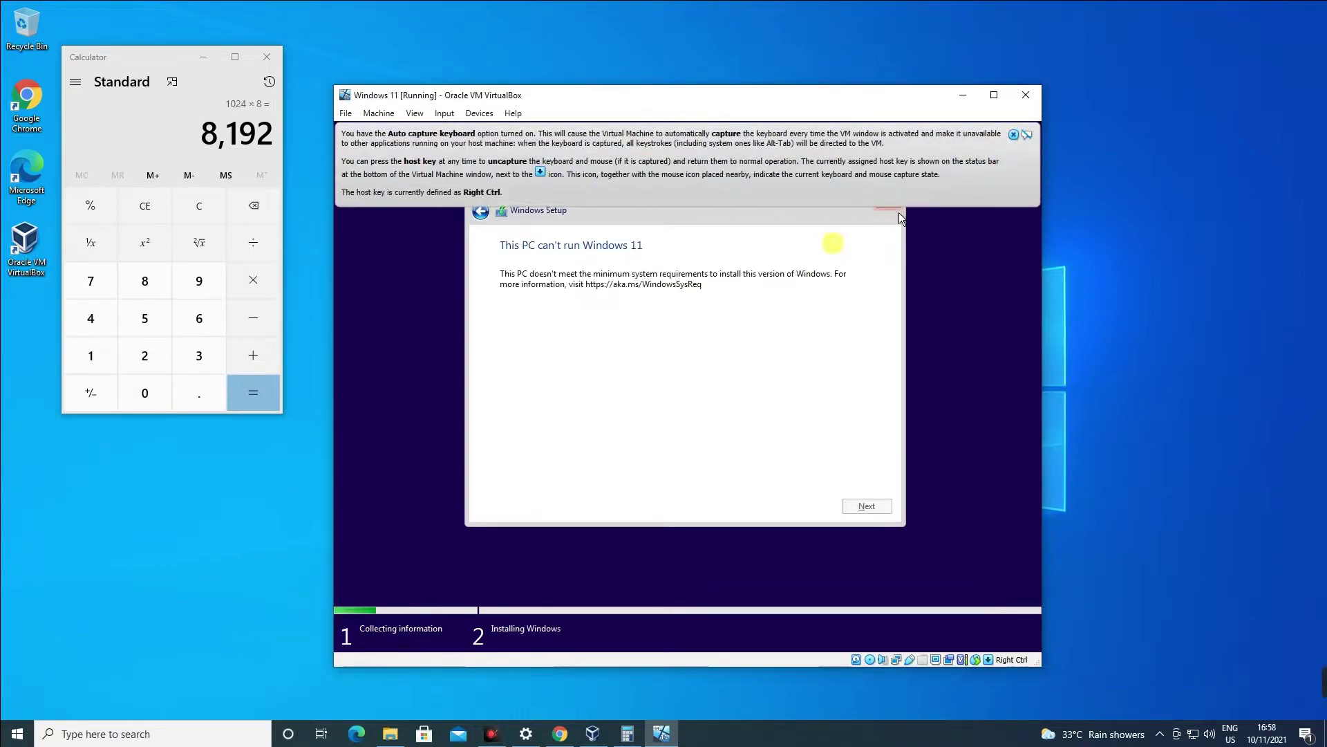
# Dismiss the keyboard capture notice, maximize then restore the VM window, and quit Windows Setup.
pyautogui.click(1013, 134)
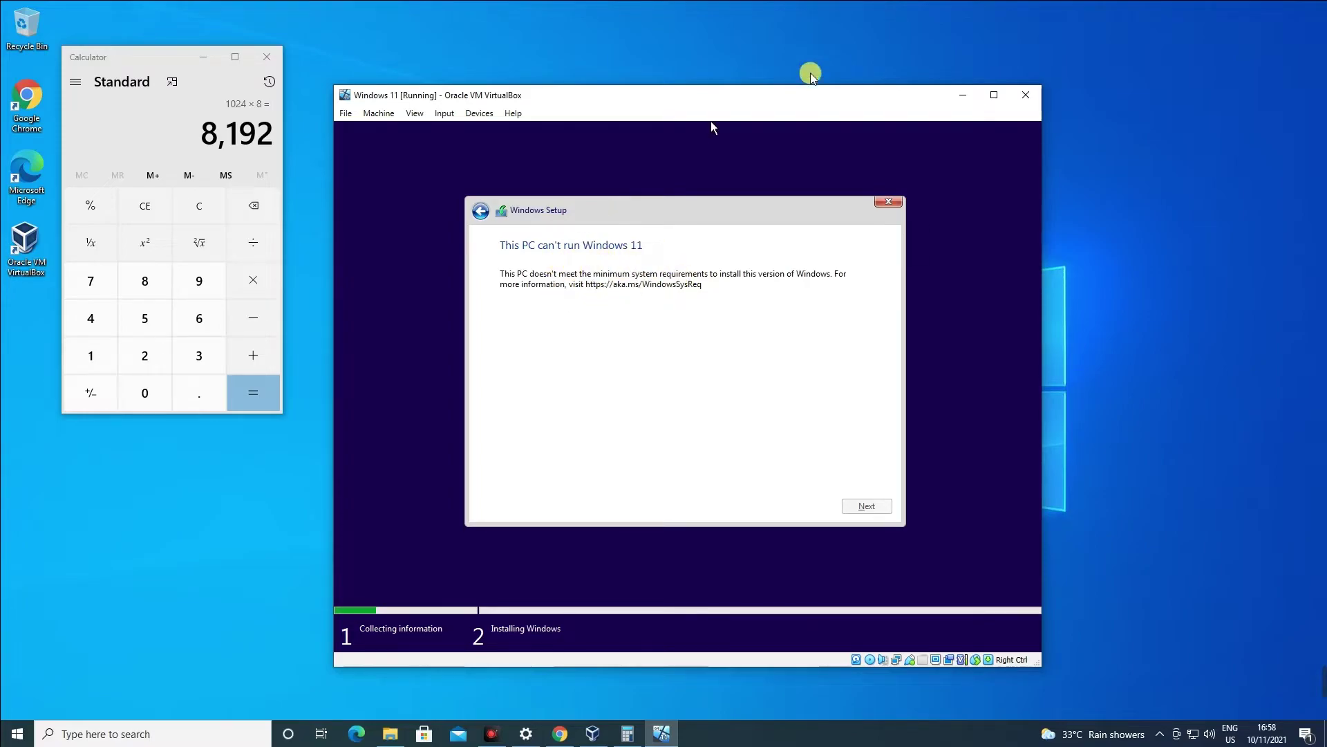
pyautogui.click(994, 95)
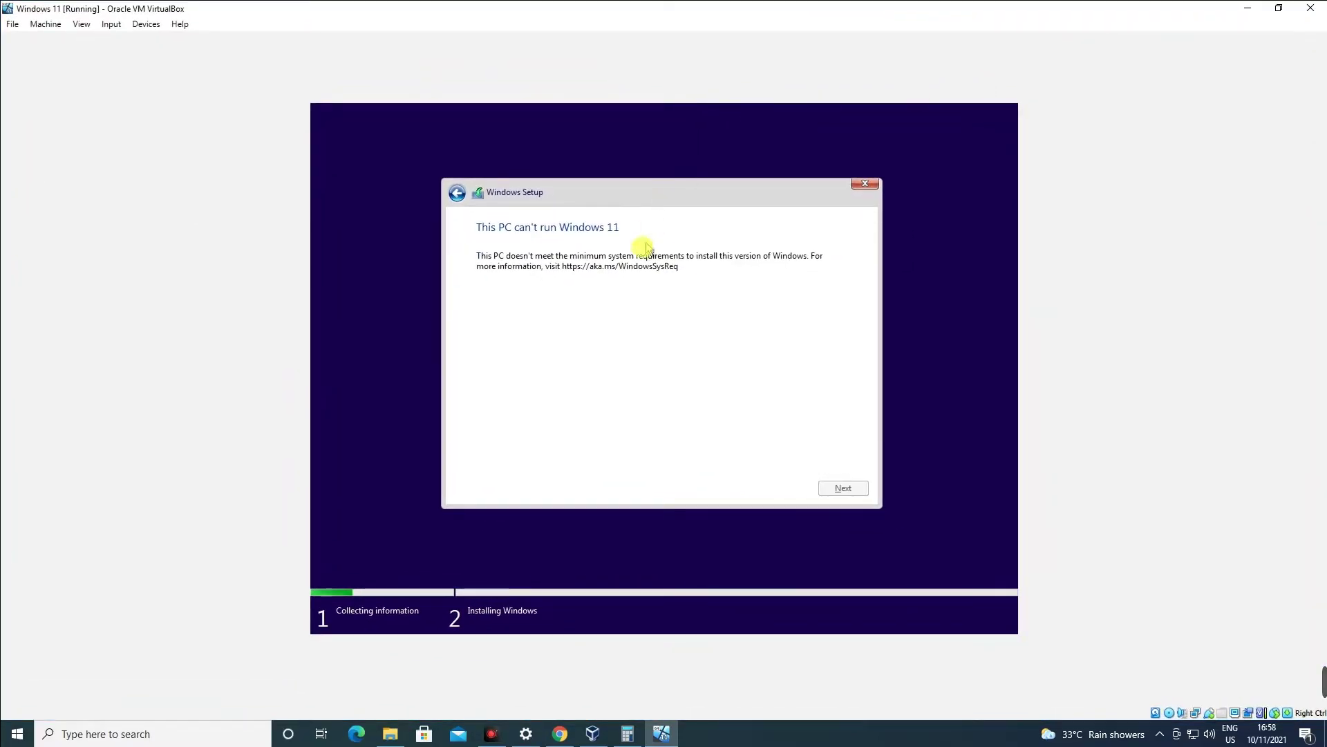
pyautogui.click(1278, 9)
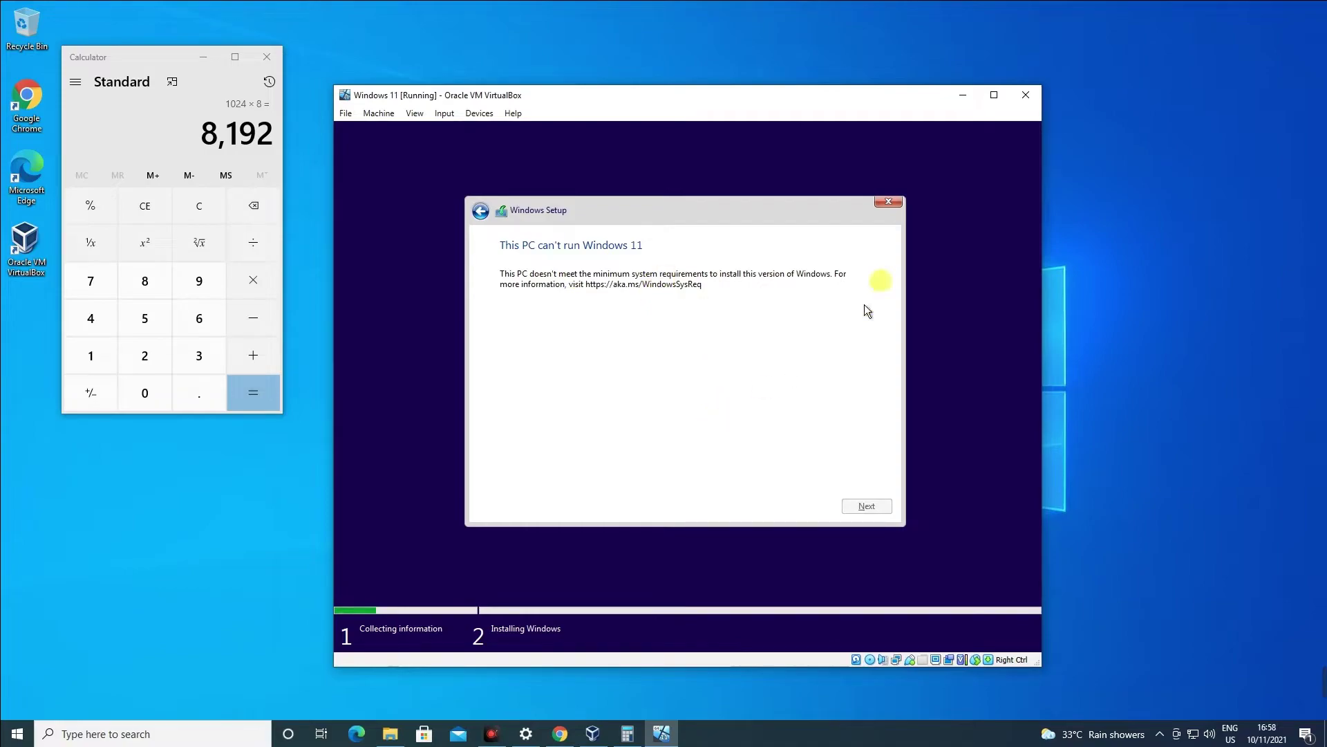
pyautogui.click(888, 201)
pyautogui.click(792, 440)
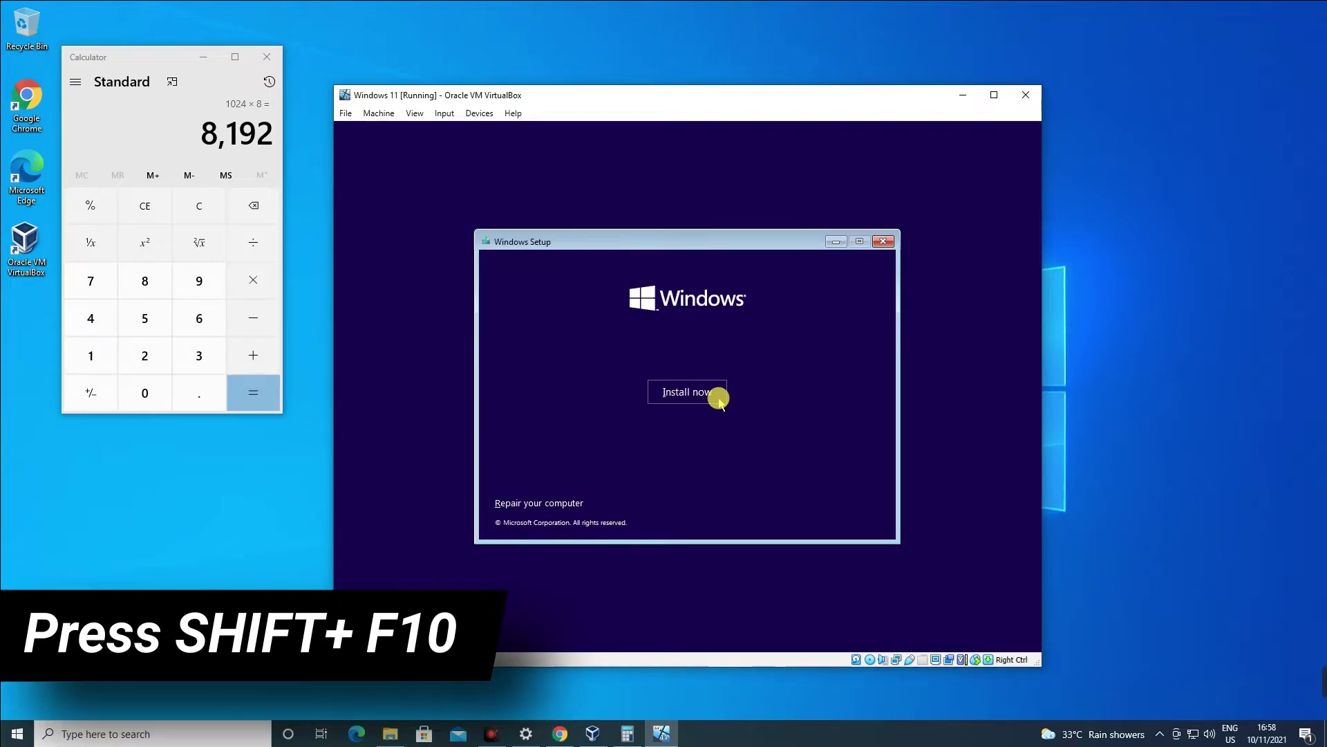
# Launch regedit from a Shift+F10 command prompt and expand HKEY_LOCAL_MACHINE\SYSTEM\Setup.
pyautogui.hotkey('shift', 'F10')
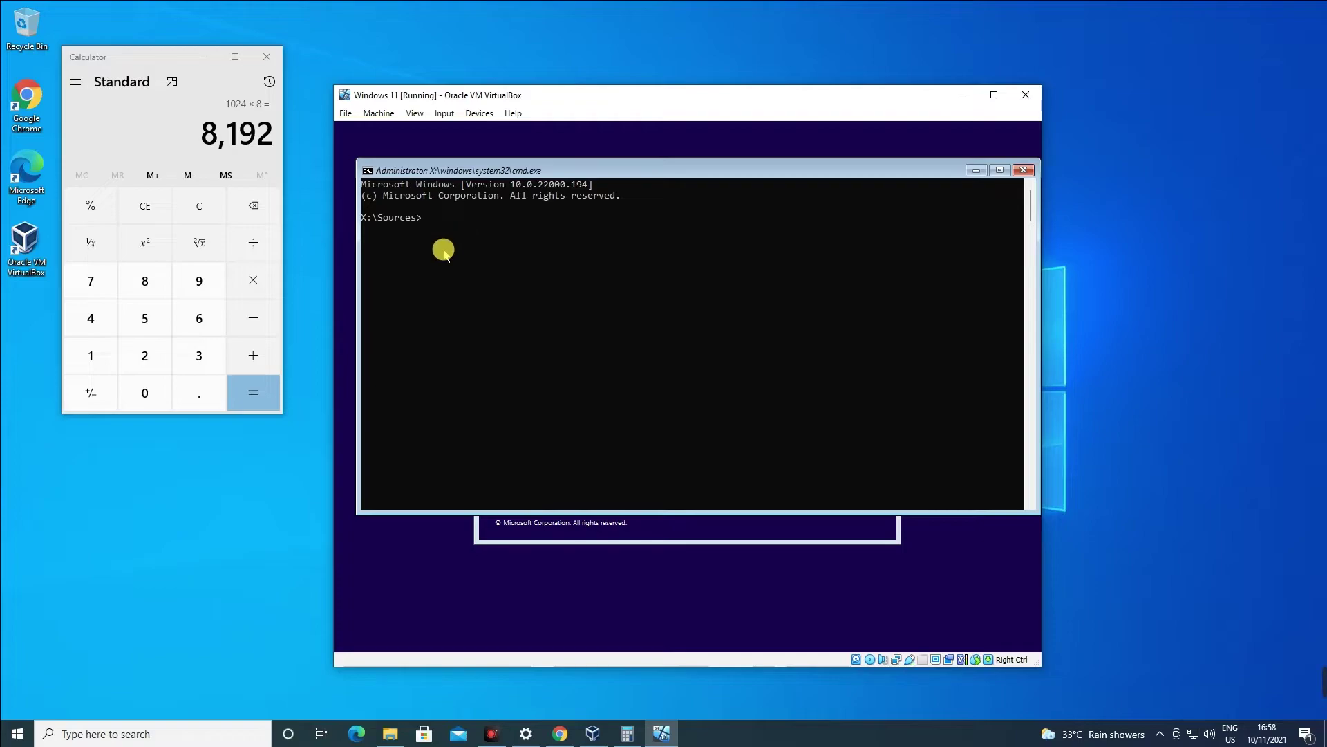
pyautogui.write('reged')
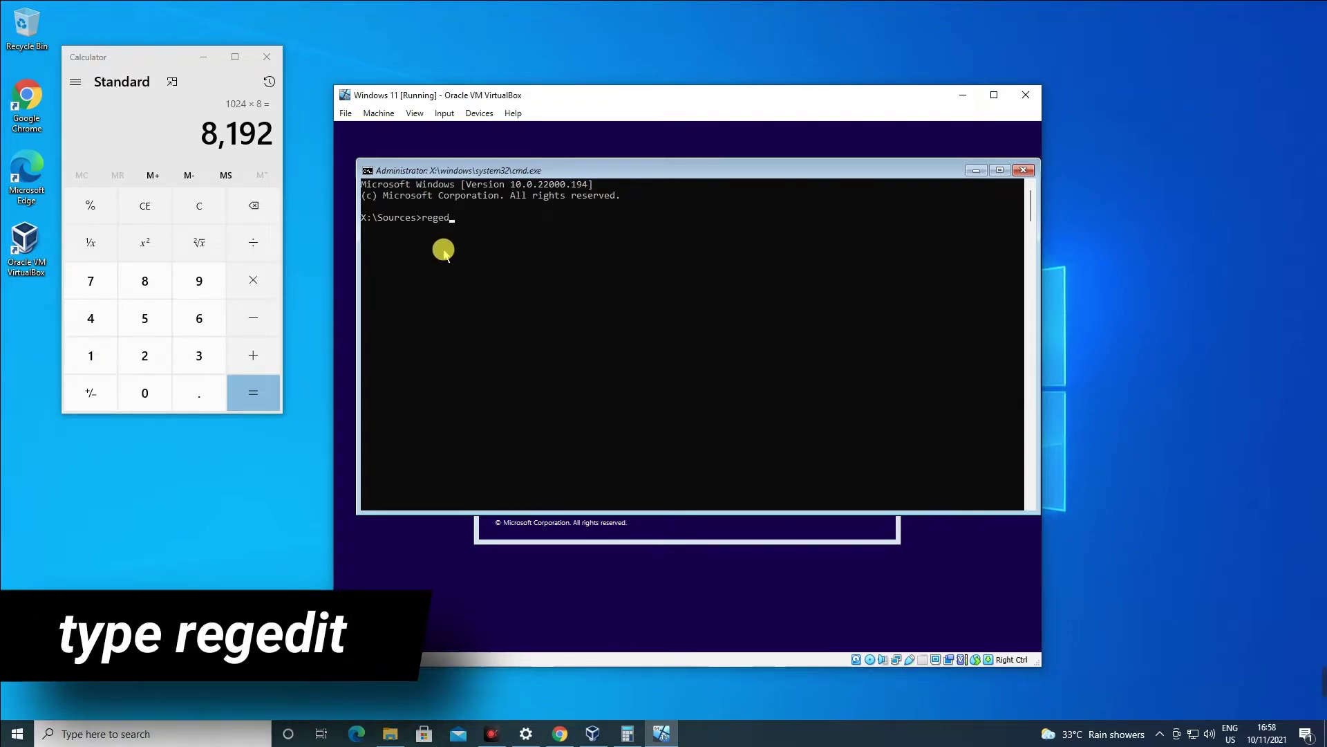
pyautogui.write('regedit')
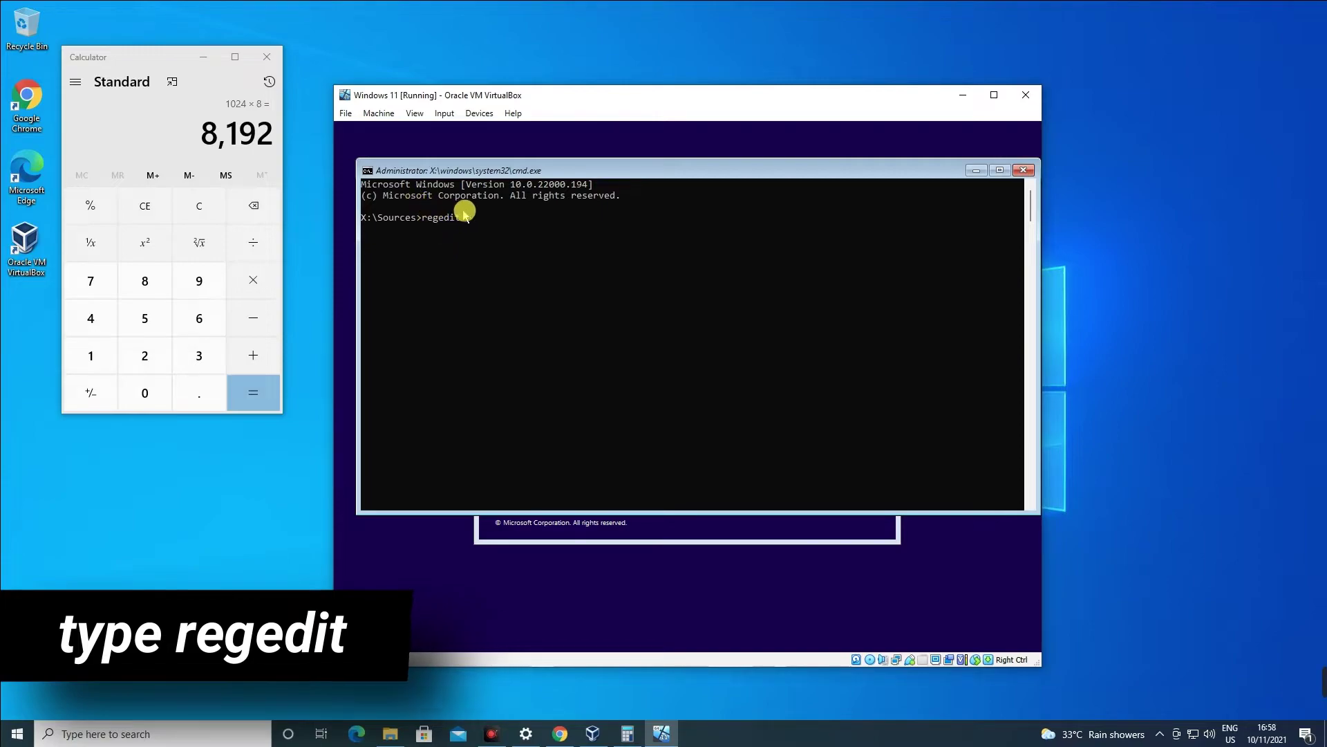
pyautogui.press('Return')
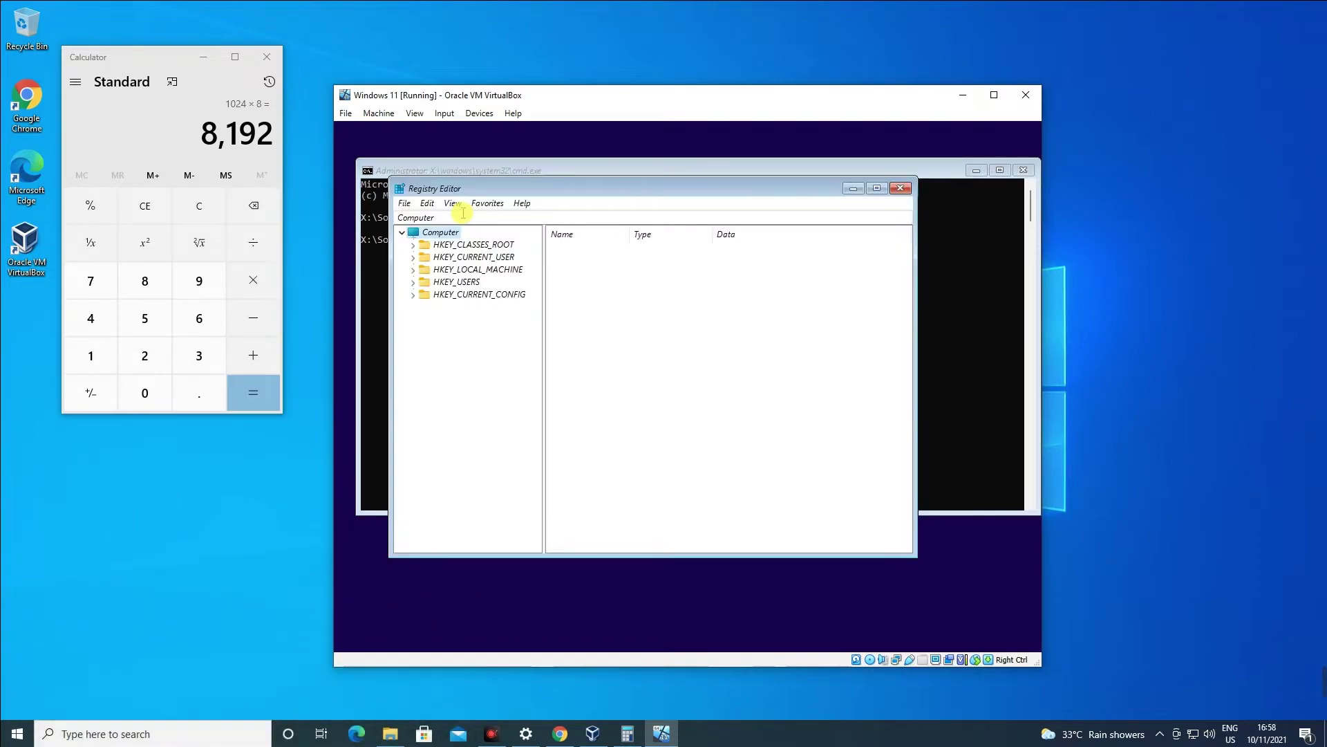
pyautogui.doubleClick(477, 270)
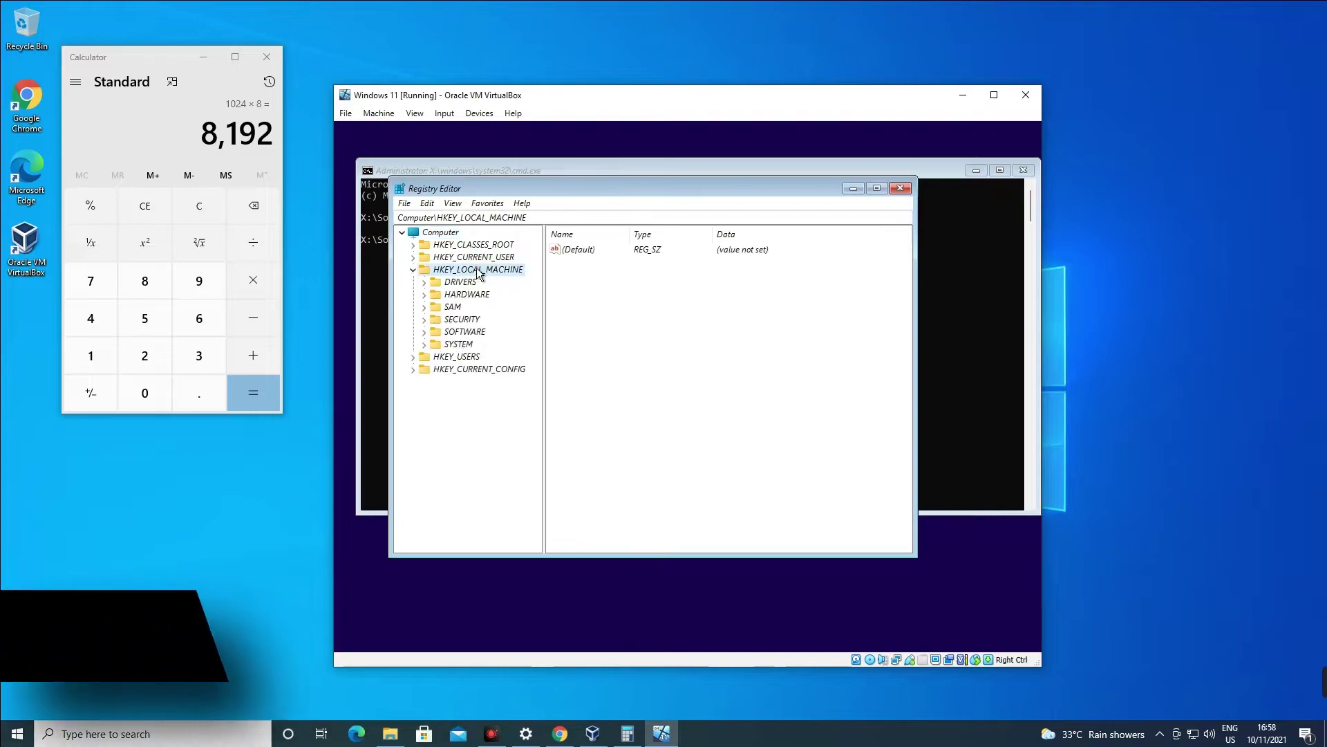
pyautogui.doubleClick(457, 345)
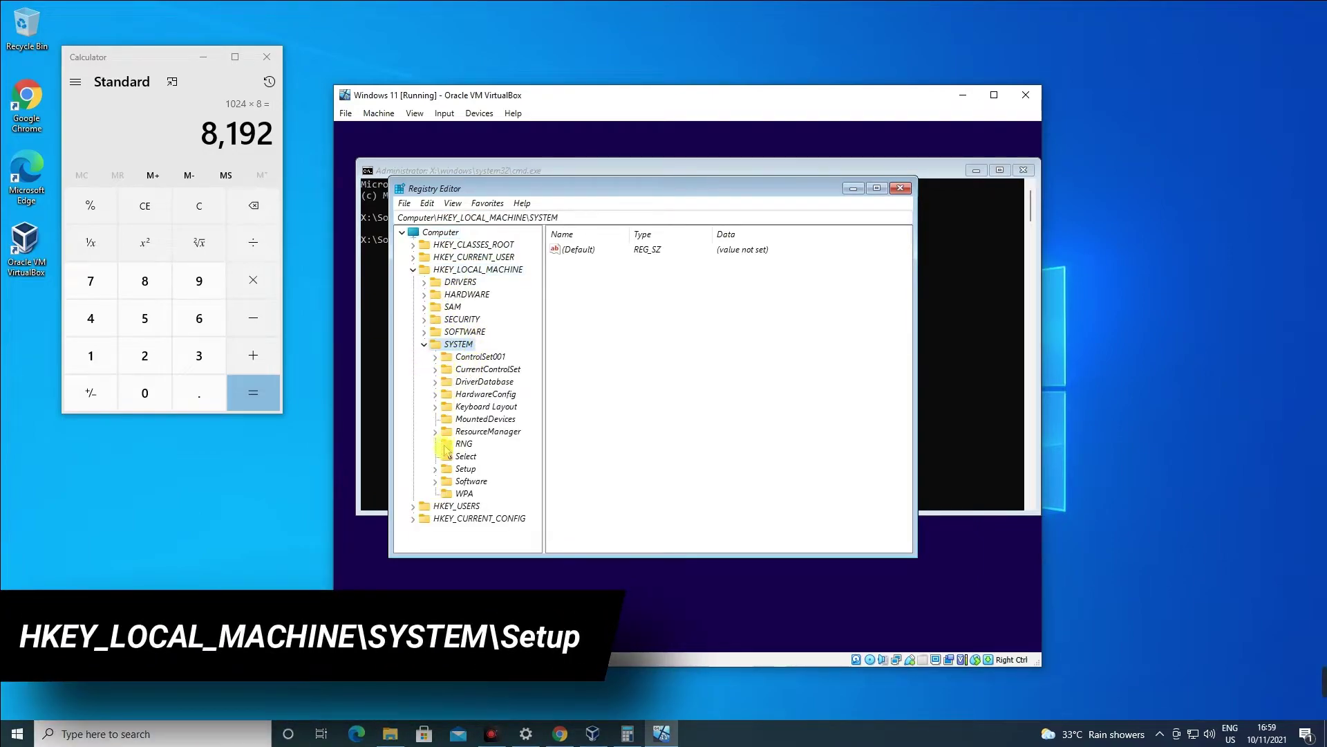
pyautogui.doubleClick(464, 470)
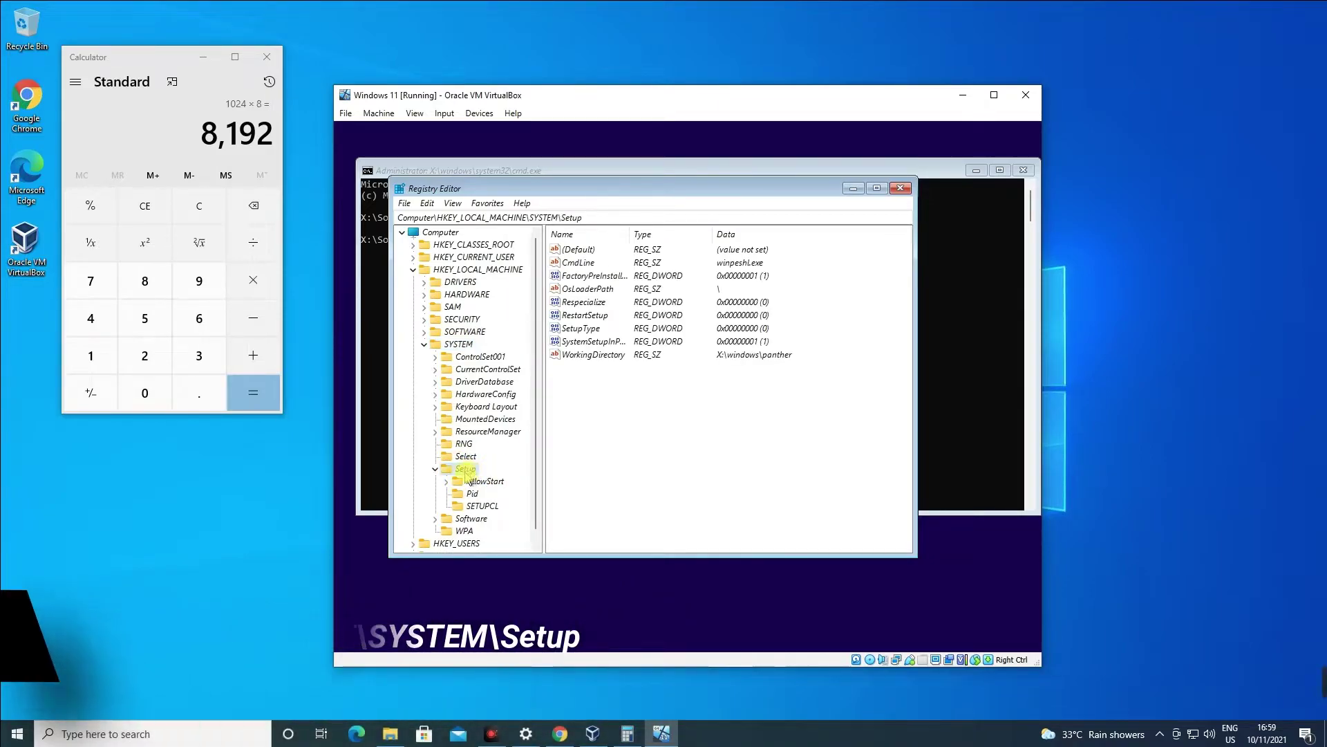
# Create a new LabConfig key under Setup.
pyautogui.rightClick(467, 470)
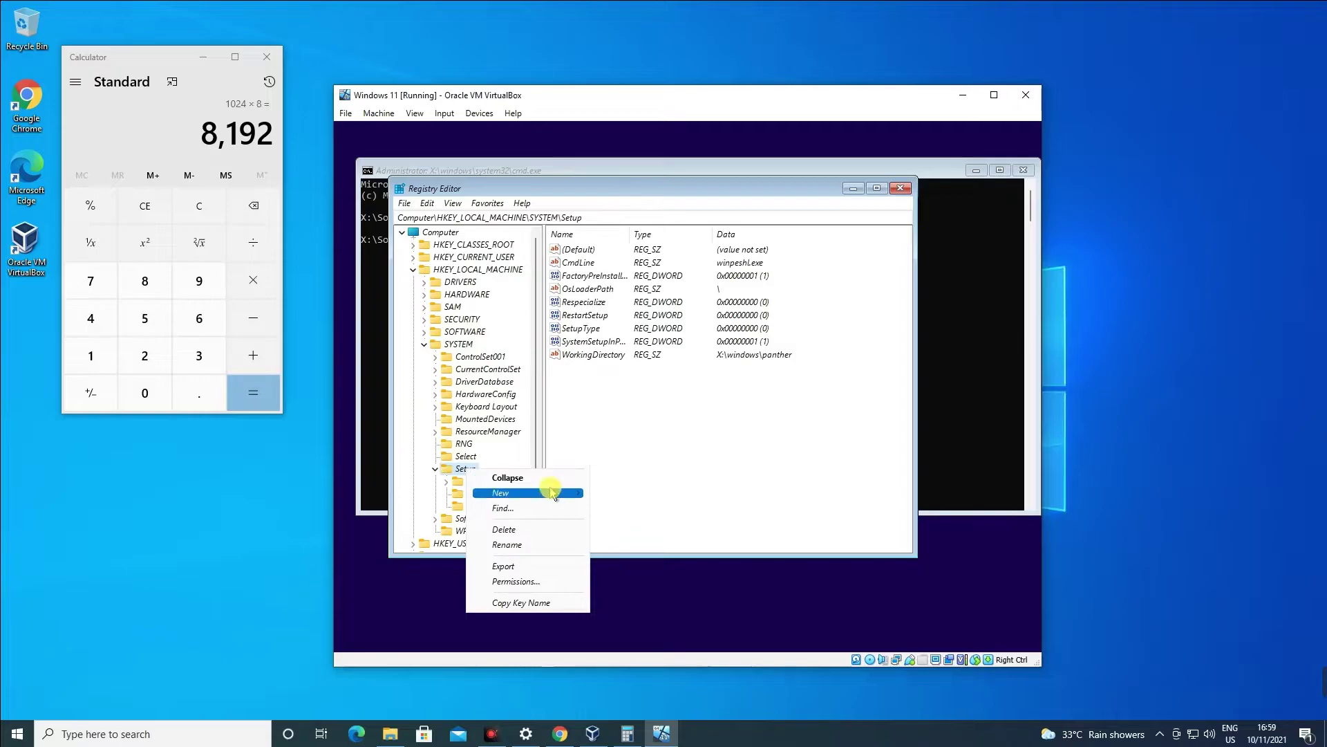
pyautogui.moveTo(553, 494)
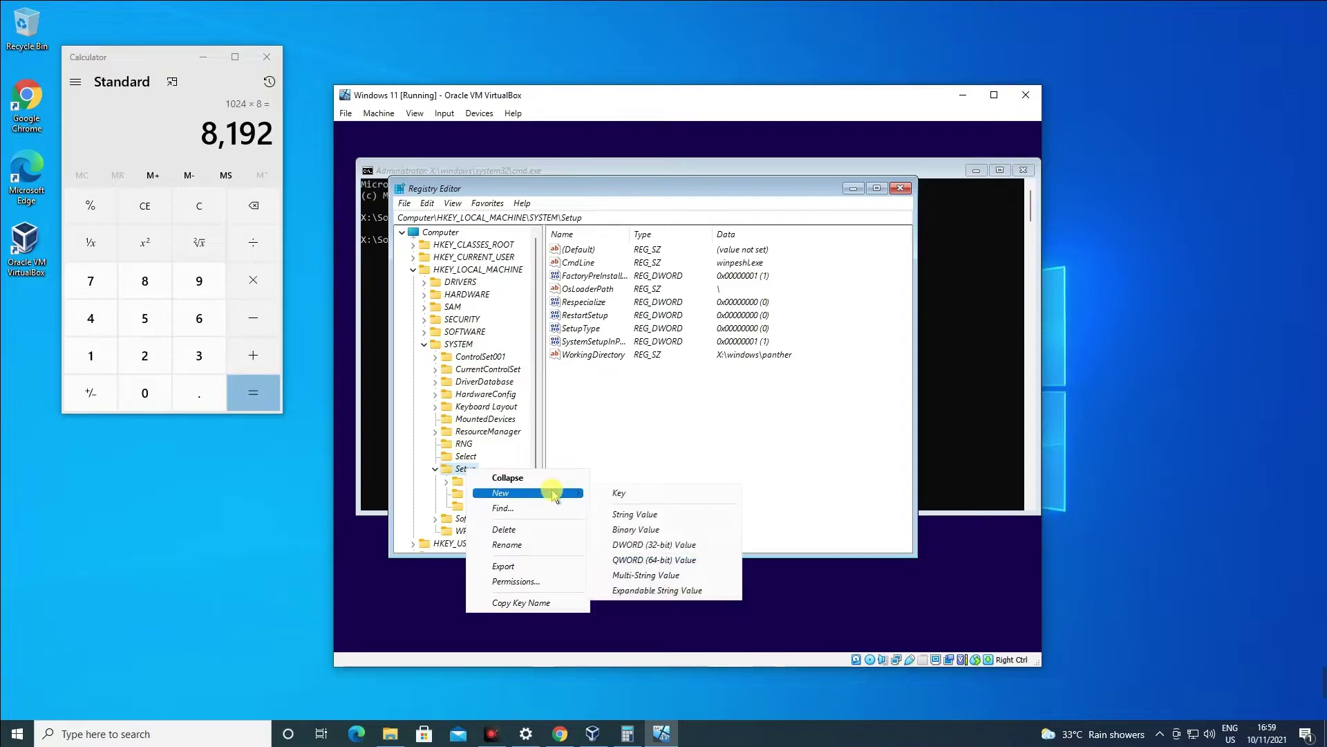
pyautogui.click(610, 491)
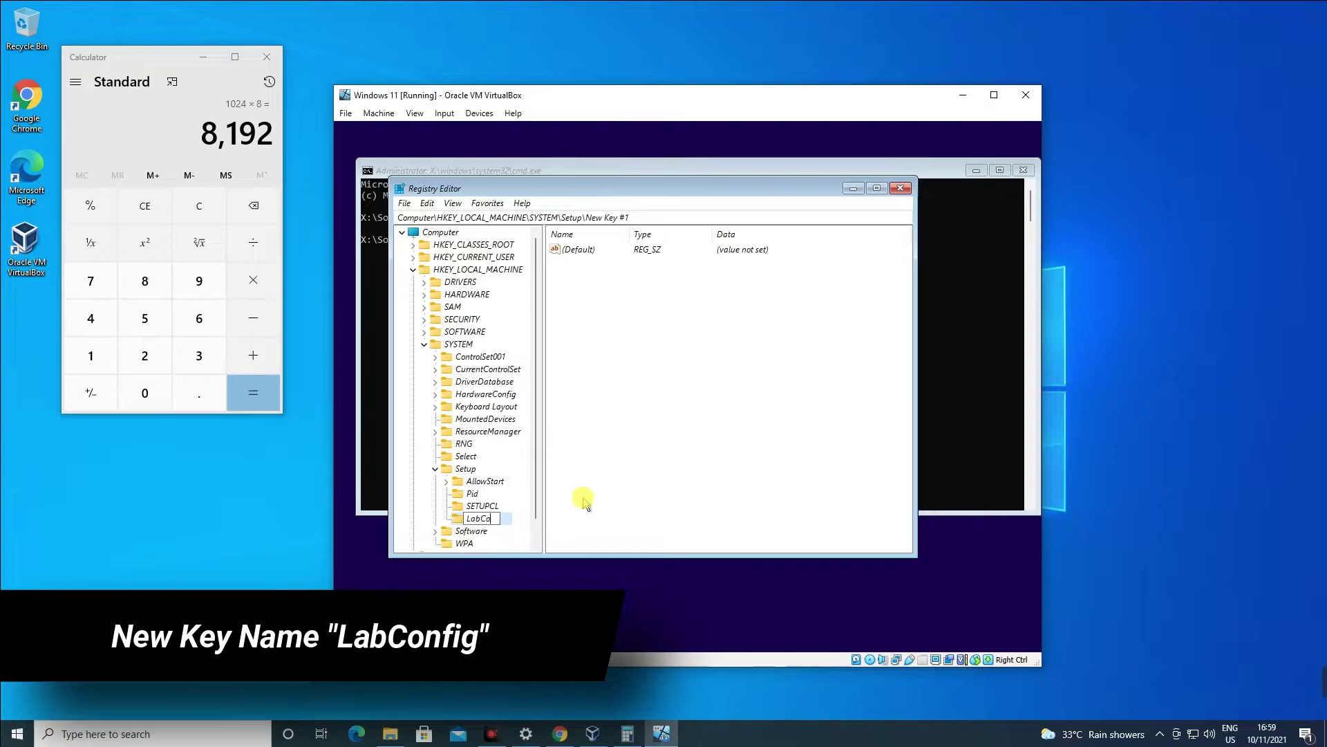
pyautogui.press('Return')
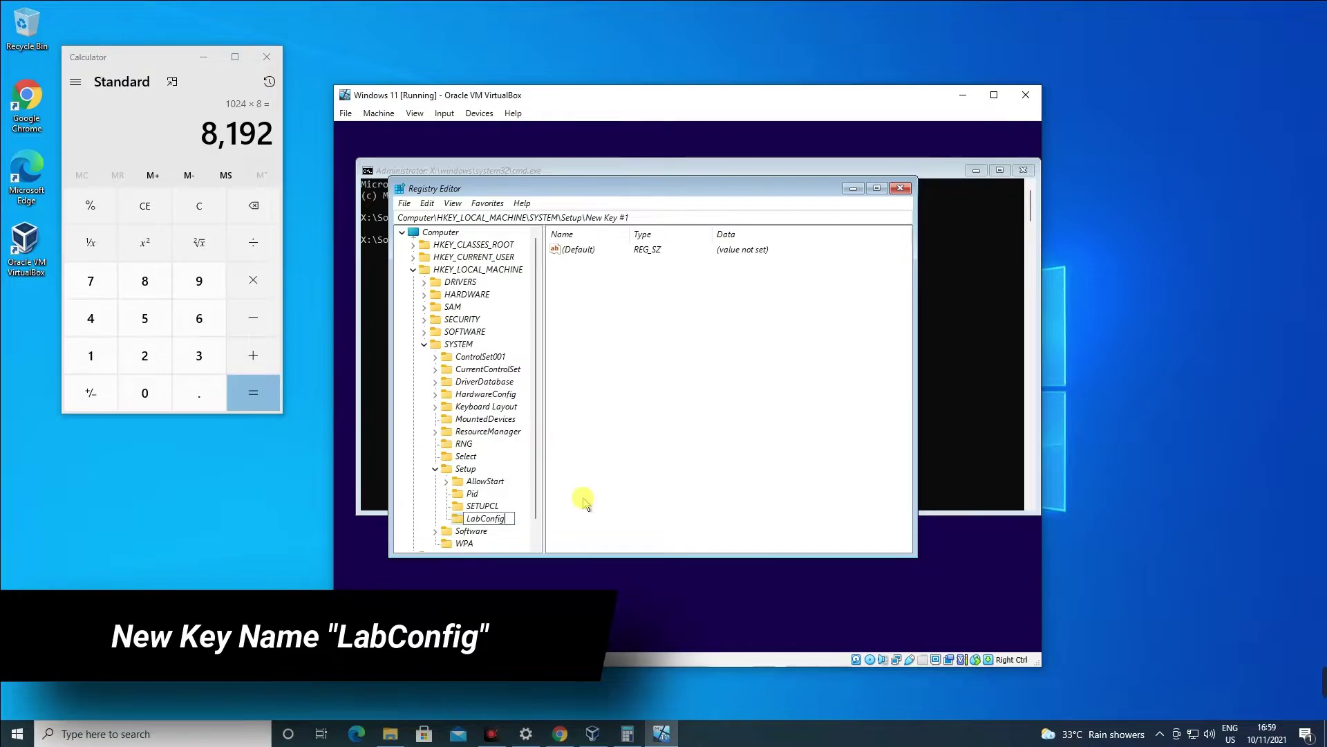
pyautogui.click(581, 488)
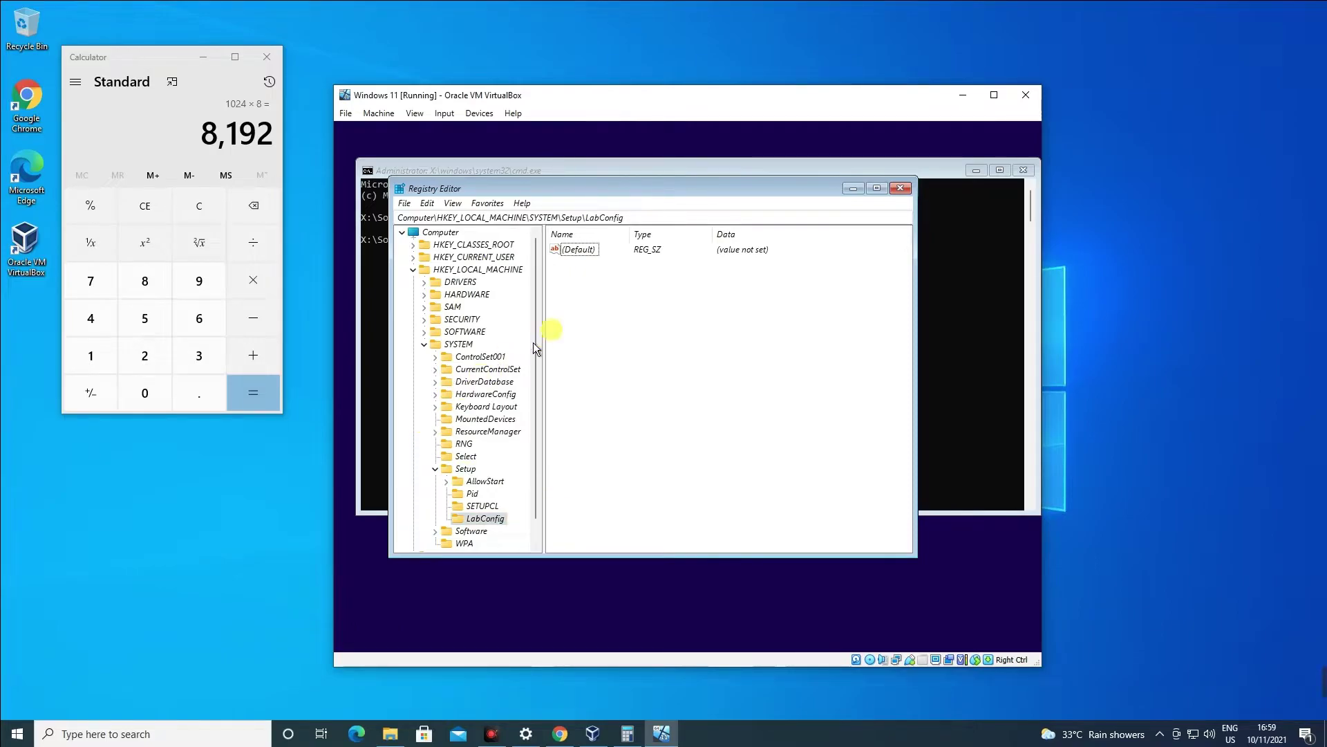
# Add a 32-bit DWORD BypassTPMCheck to LabConfig and set its data to 1.
pyautogui.rightClick(614, 307)
pyautogui.moveTo(665, 311)
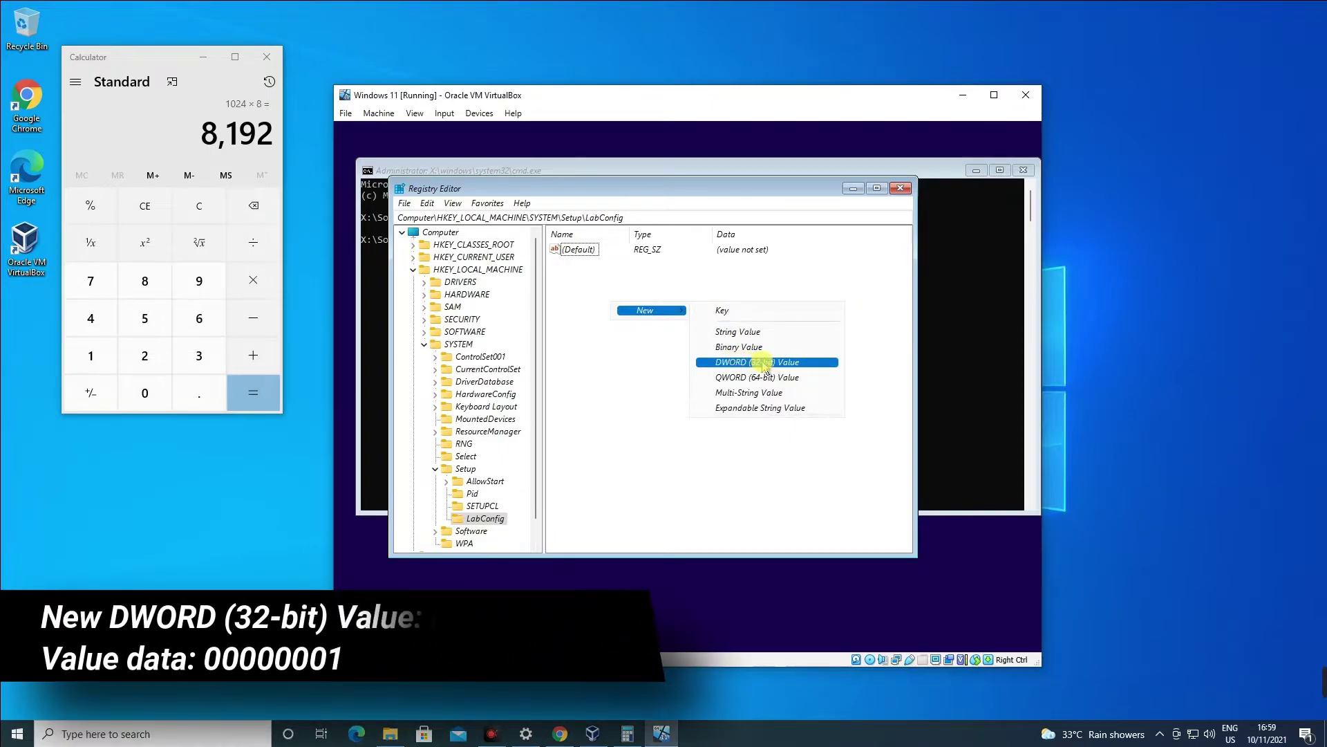
pyautogui.click(738, 363)
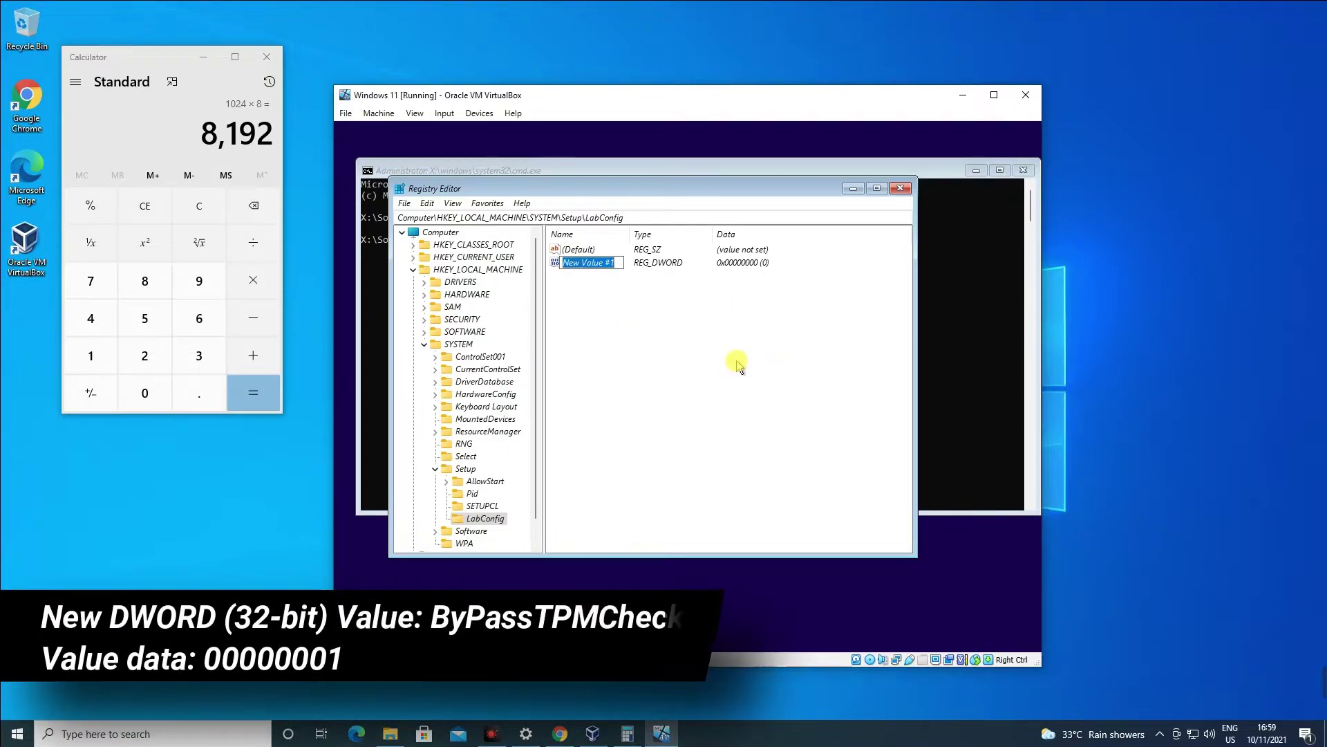
pyautogui.write('BypassTPMCheck')
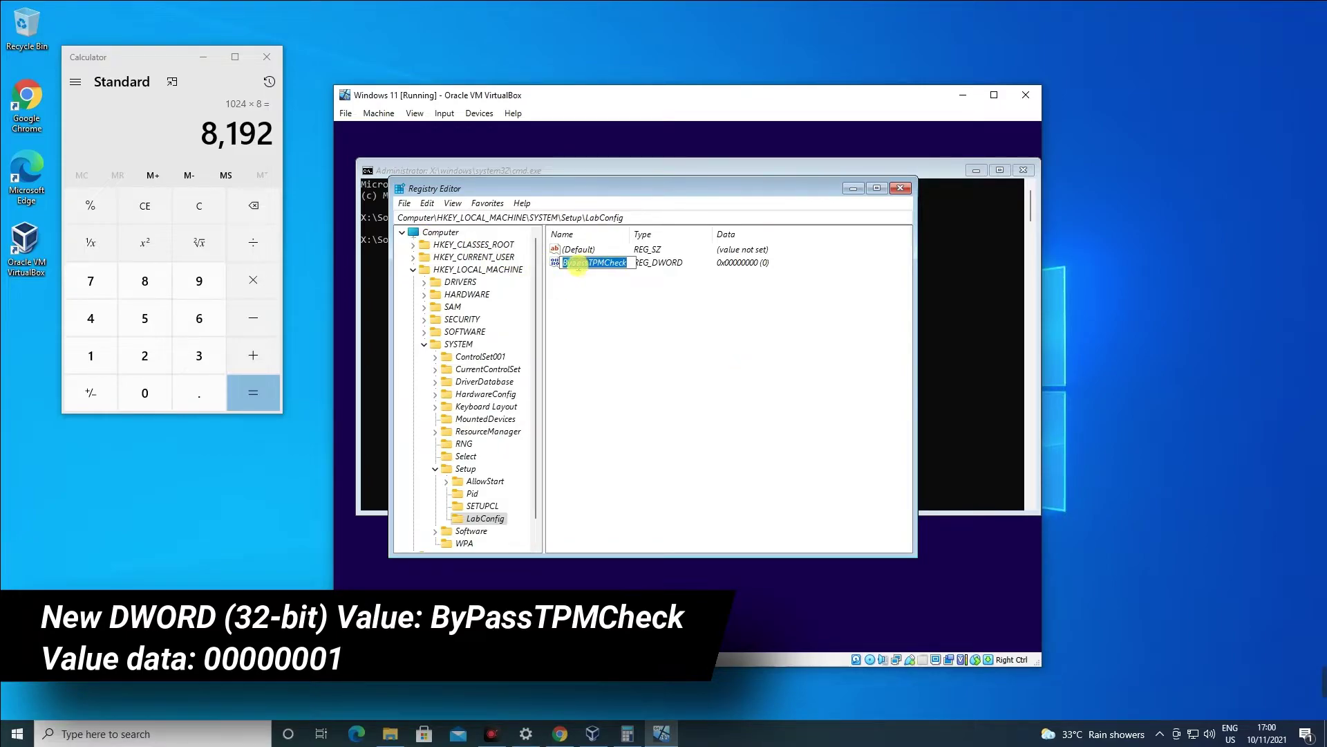
pyautogui.press('Return')
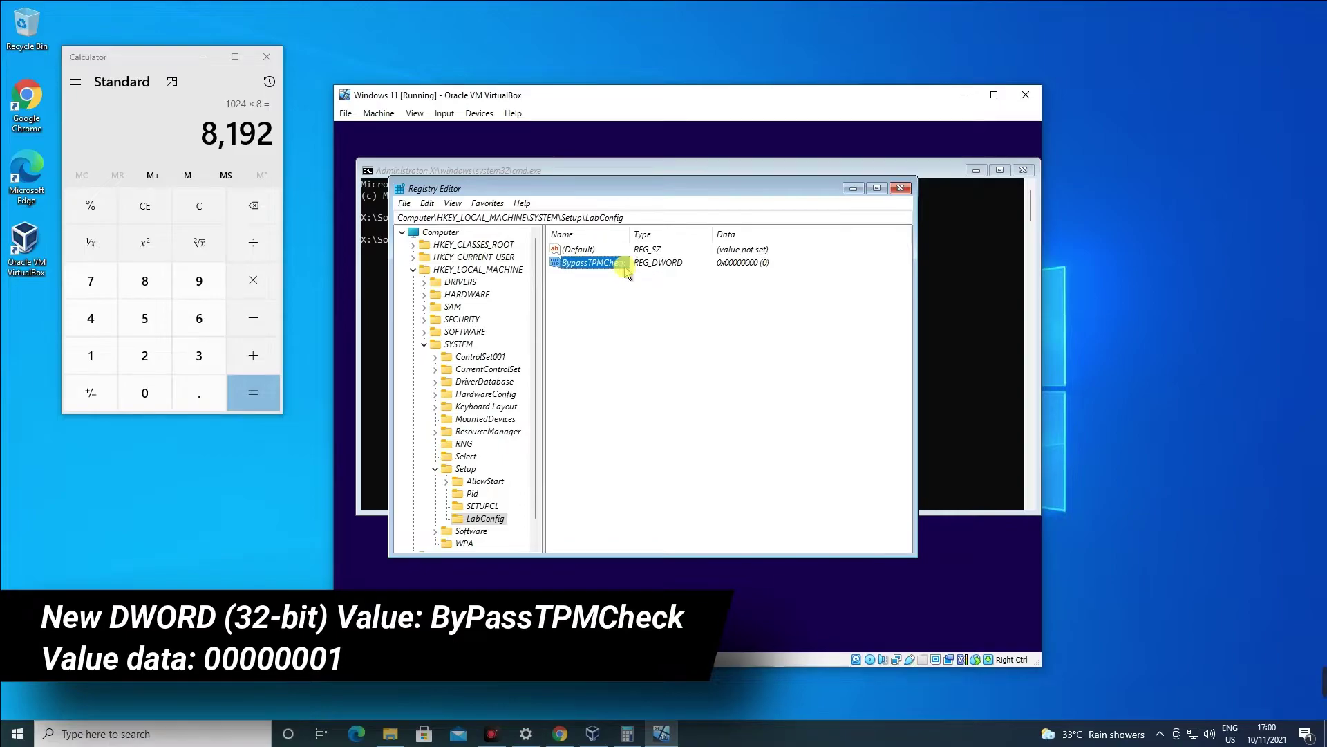
pyautogui.doubleClick(583, 262)
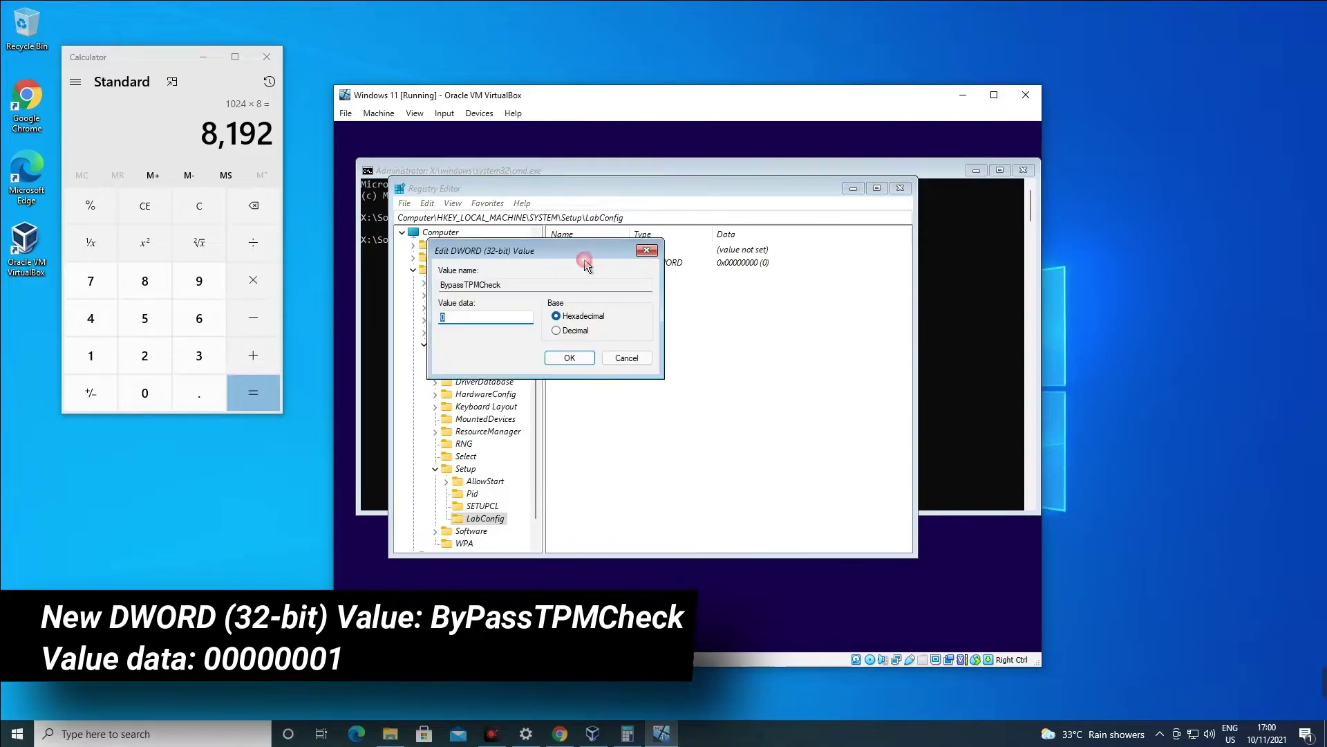
pyautogui.write('000')
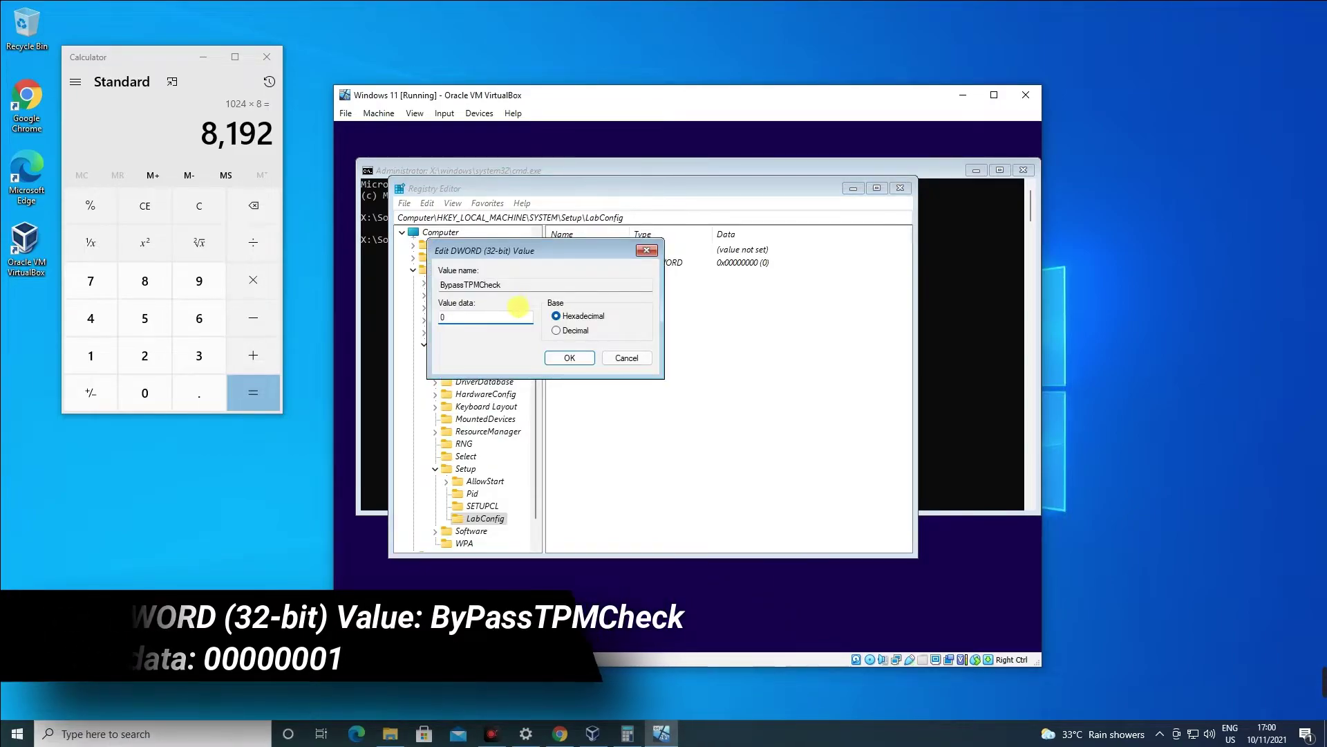
pyautogui.write('0000')
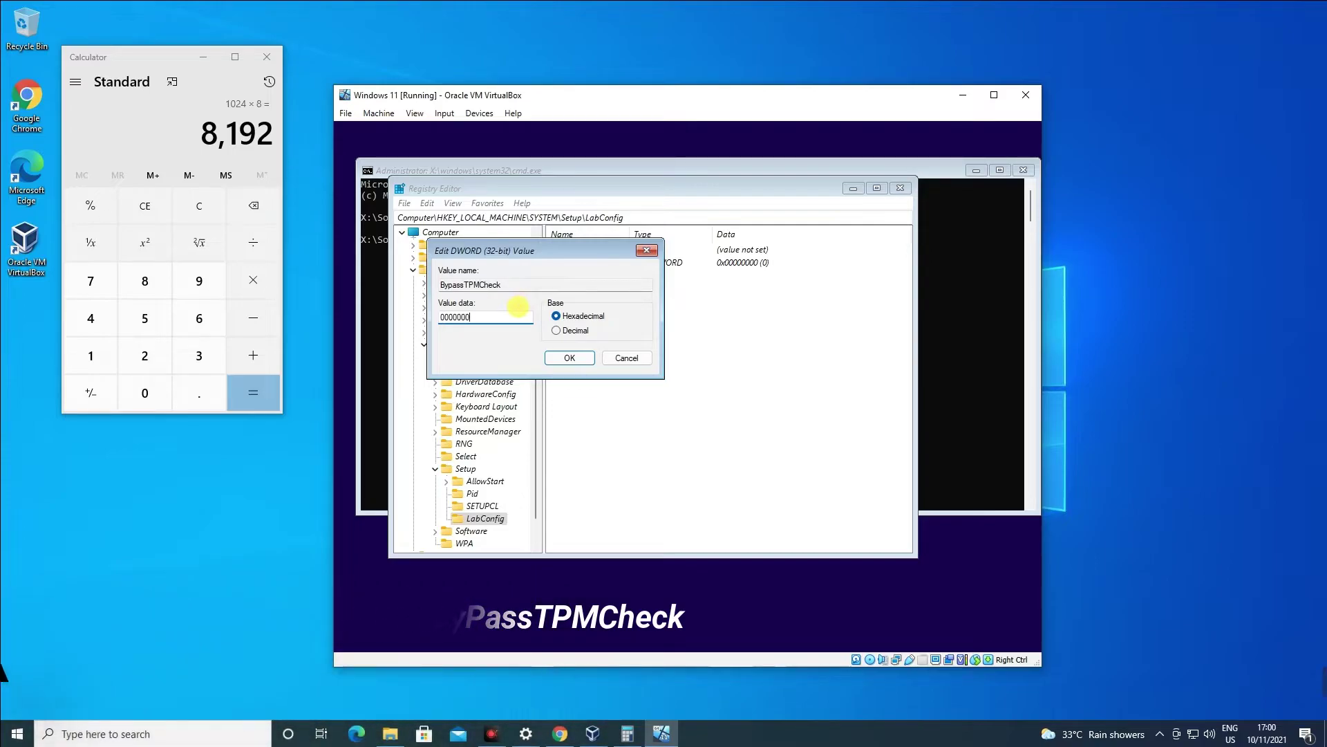
pyautogui.write('1')
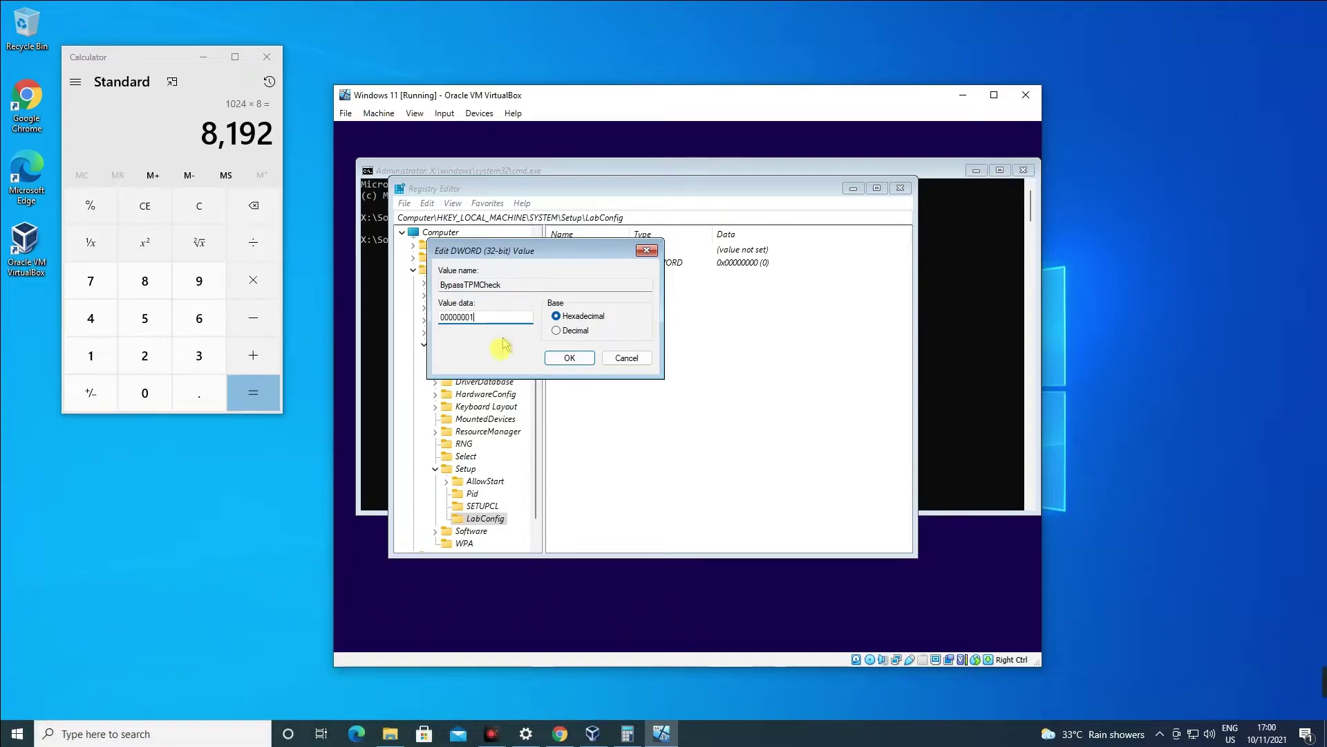
pyautogui.click(558, 358)
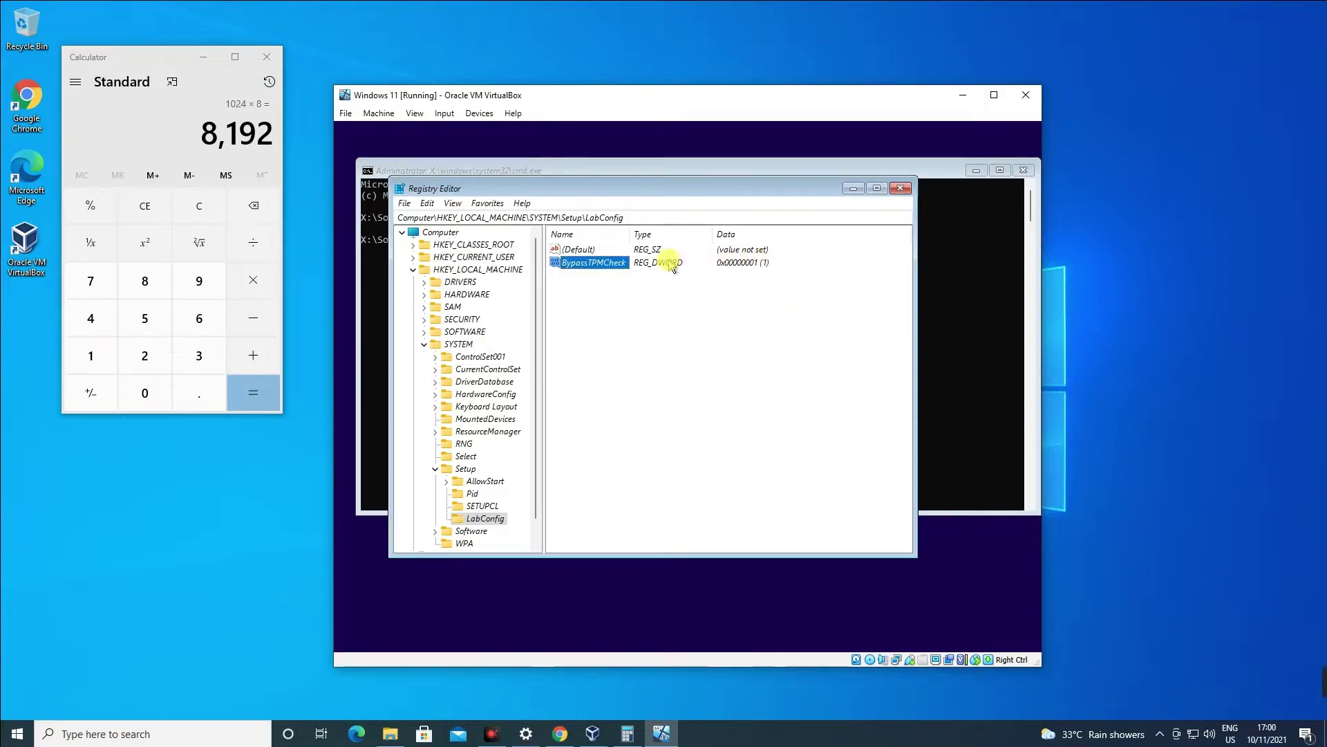
pyautogui.moveTo(646, 306)
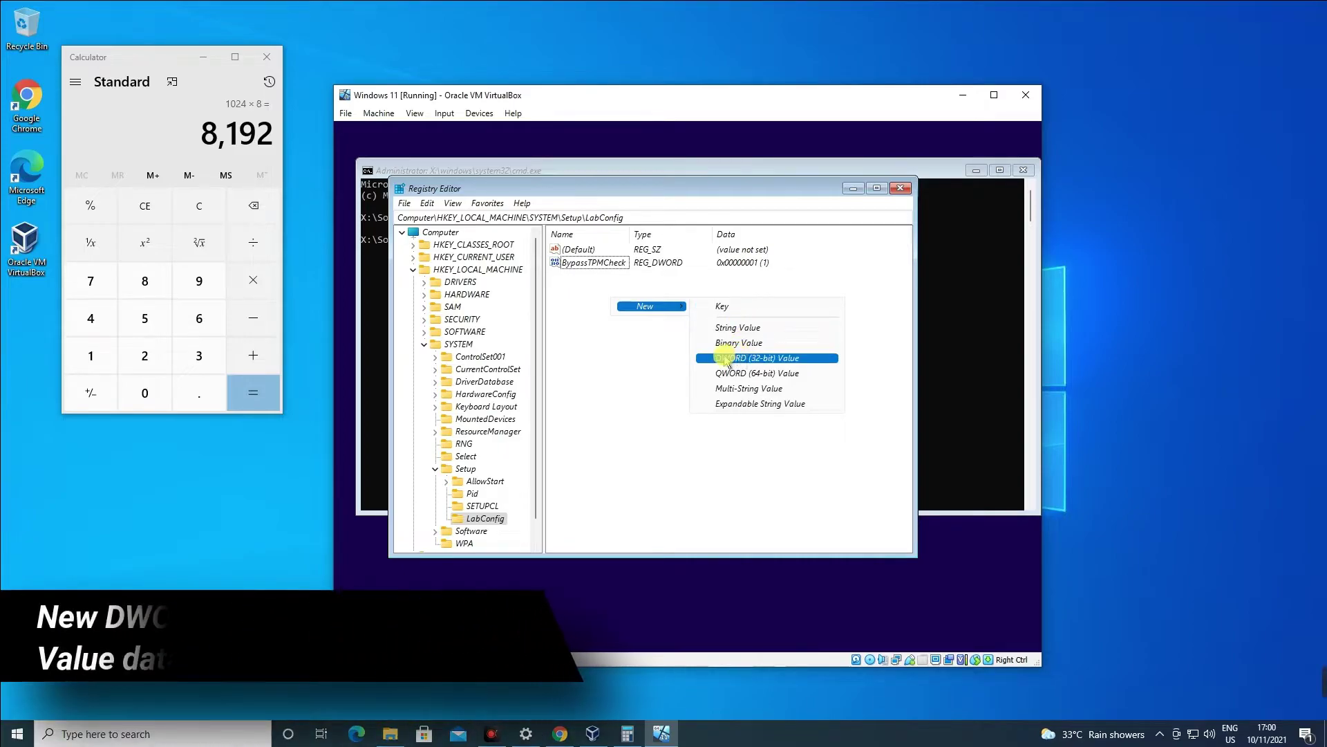
# Create the DWORD value BypassSecureBootCheck under LabConfig and set its data to 00000001.
pyautogui.click(758, 359)
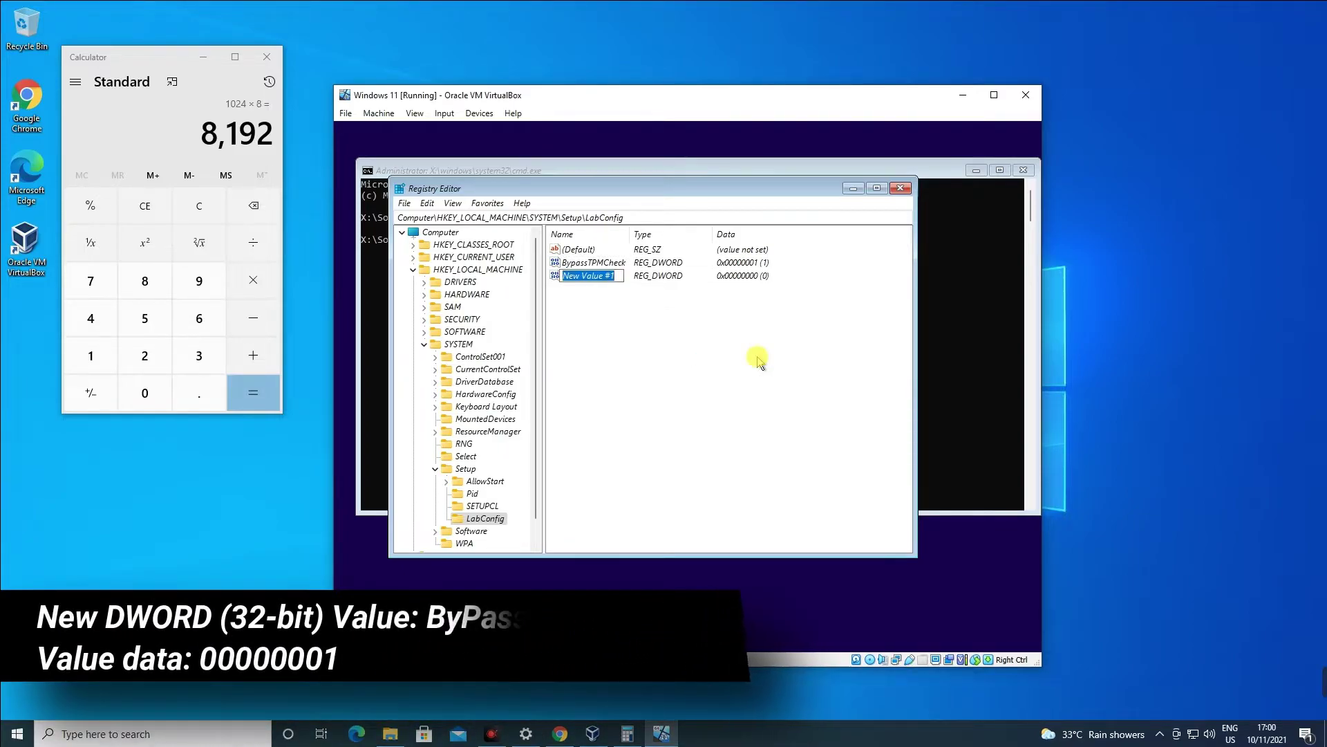
pyautogui.write('BypassSecureBootCheck')
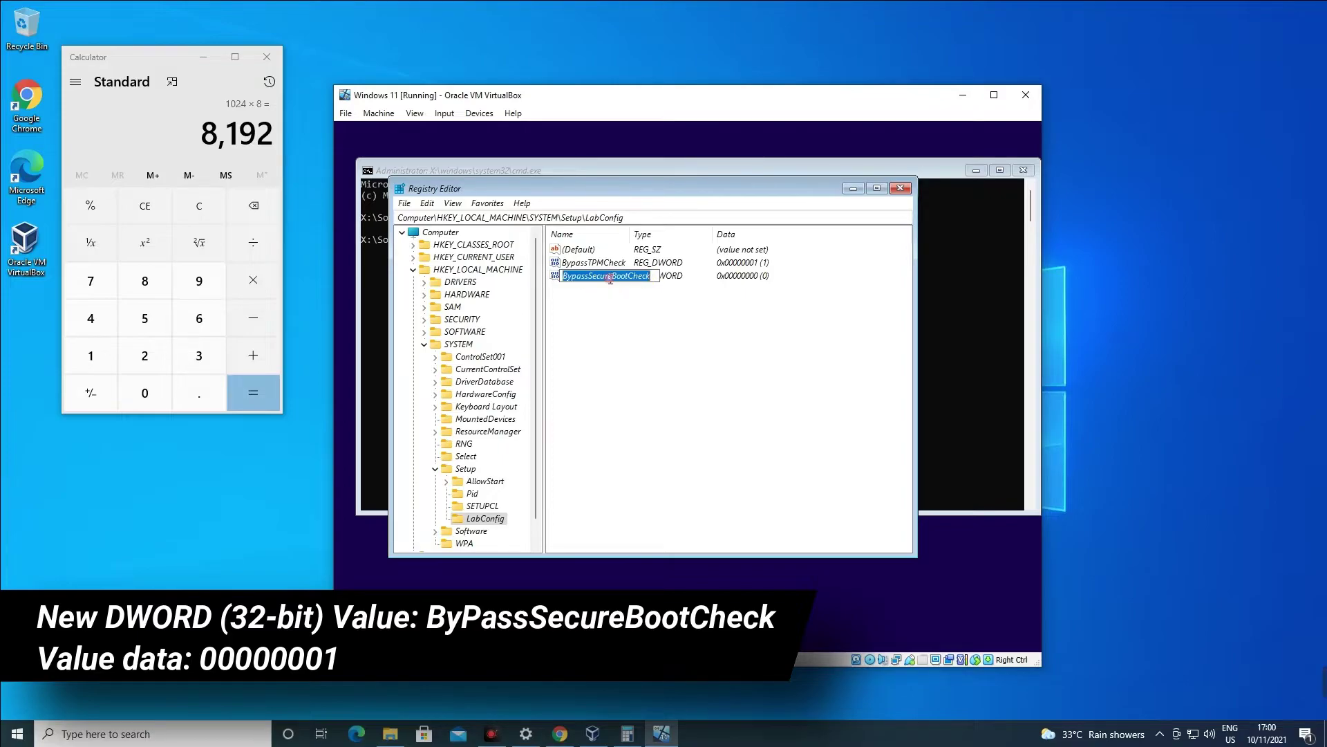
pyautogui.press('Return')
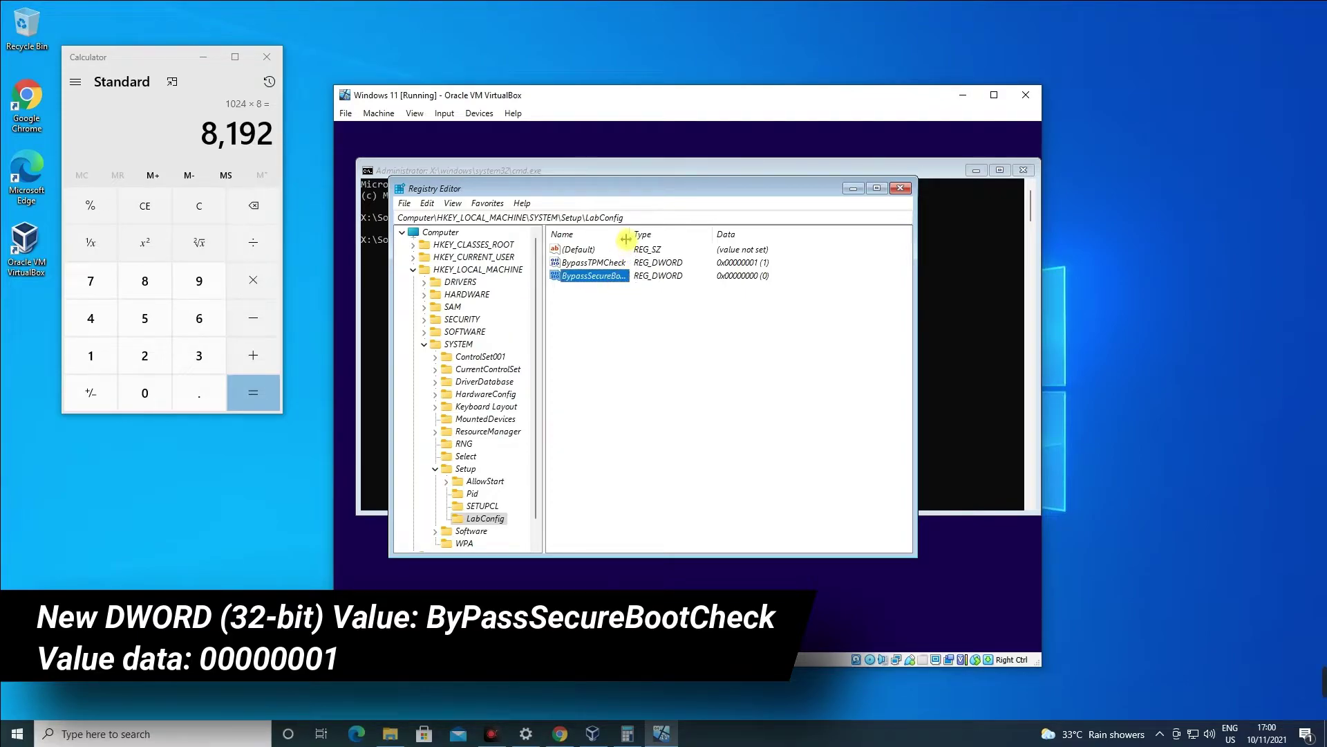
pyautogui.moveTo(628, 237); pyautogui.dragTo(657, 253)
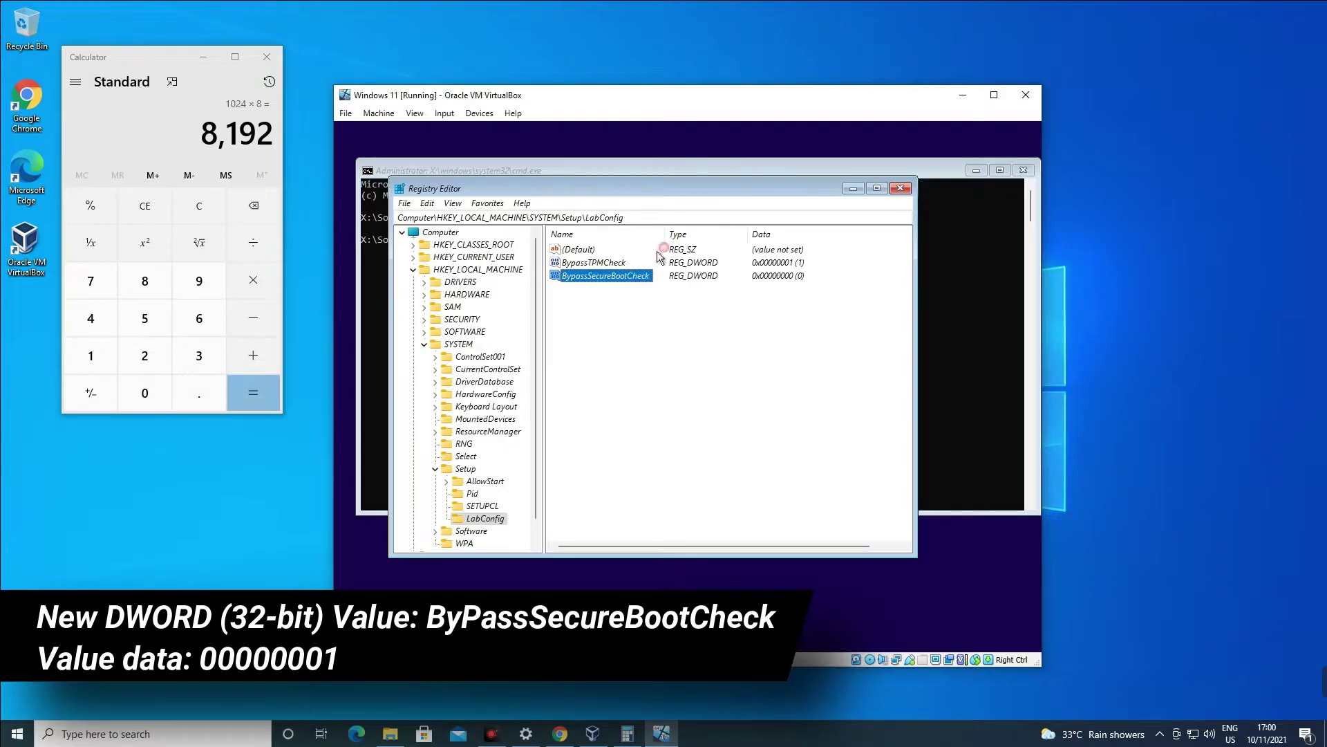
pyautogui.doubleClick(631, 275)
pyautogui.write('0000000')
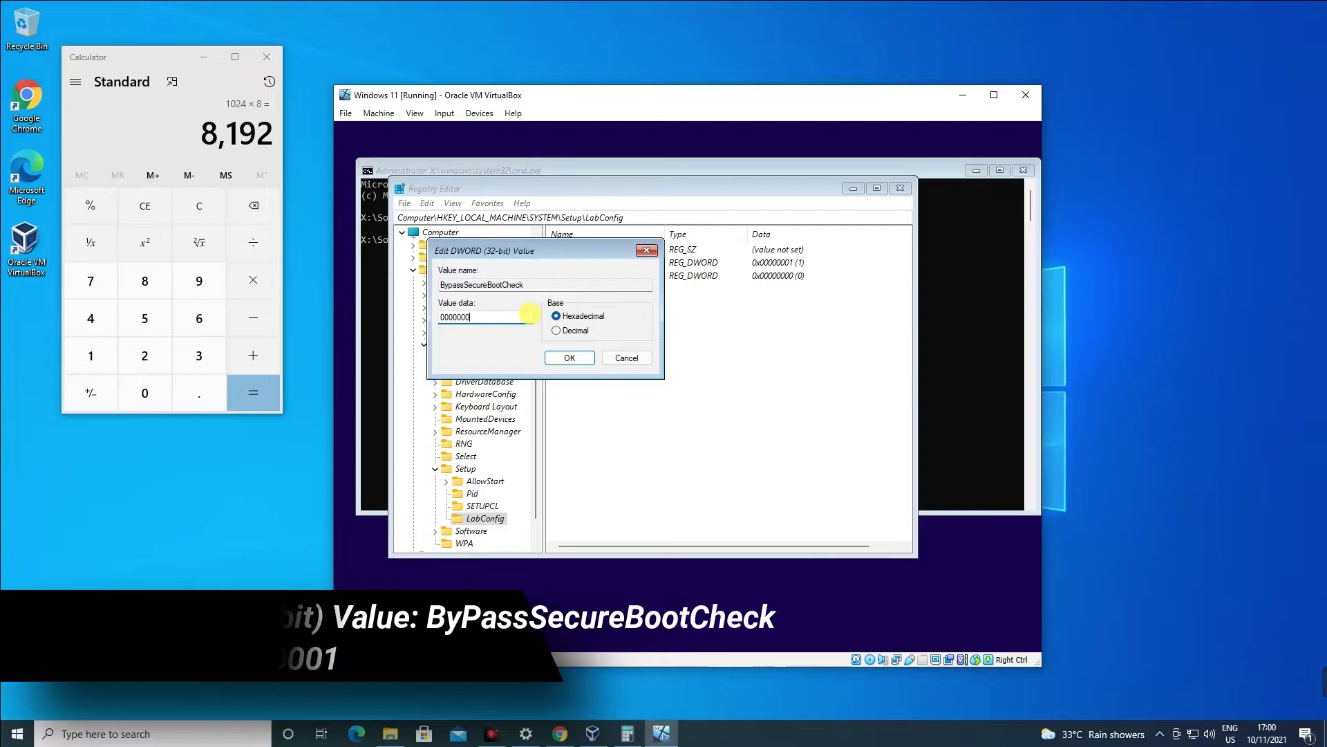
pyautogui.write('1')
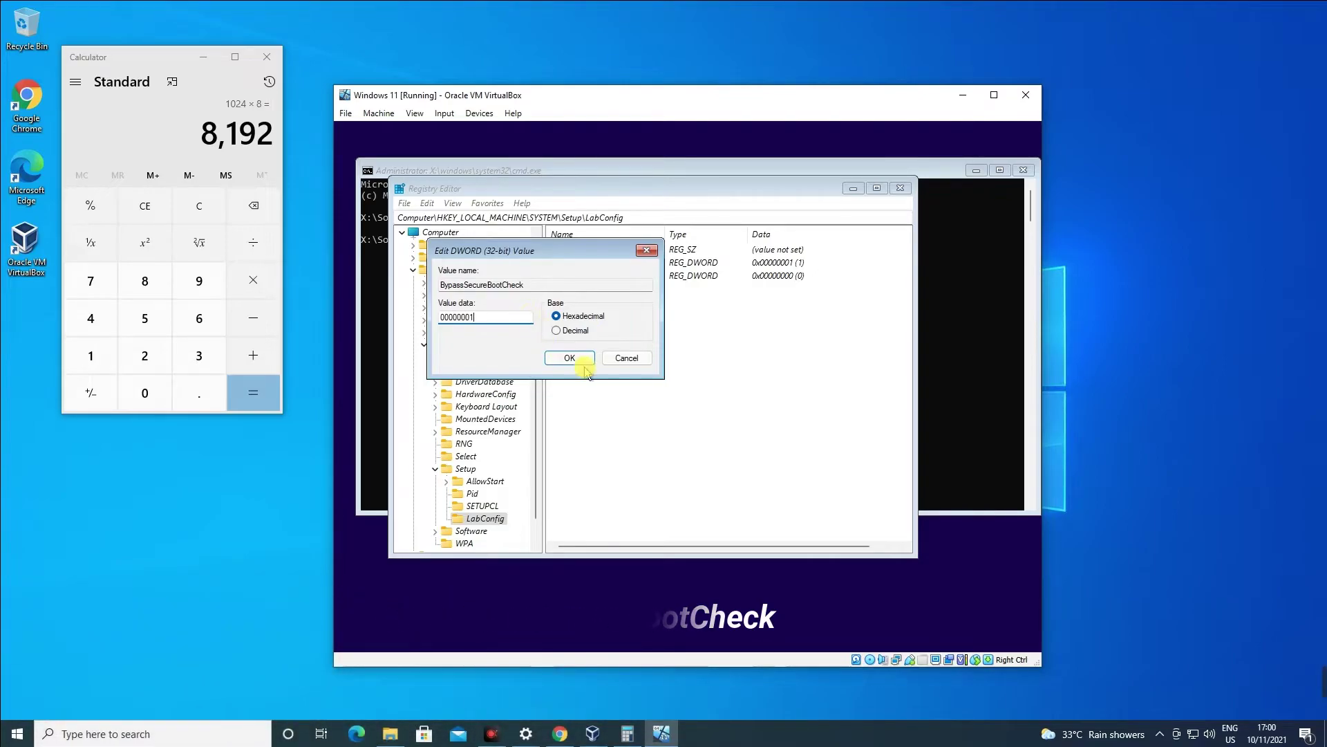
pyautogui.click(587, 358)
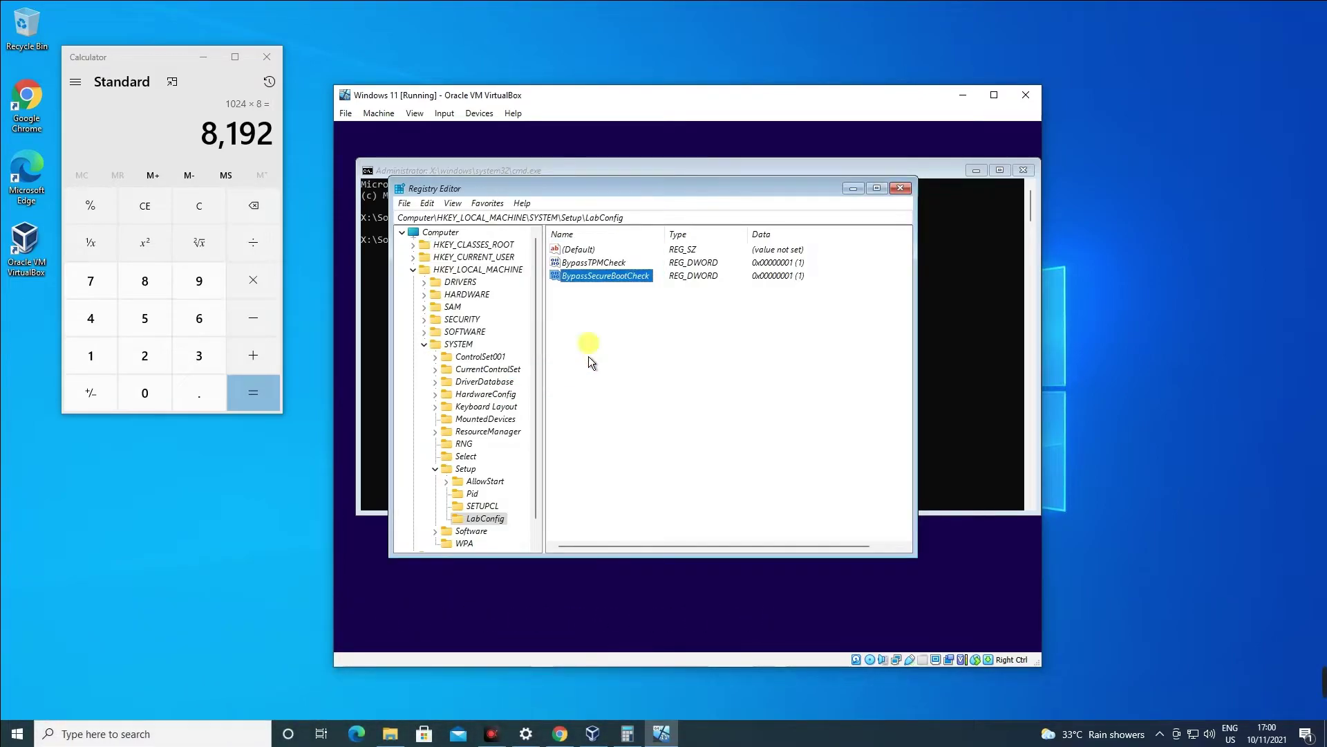
pyautogui.click(767, 277)
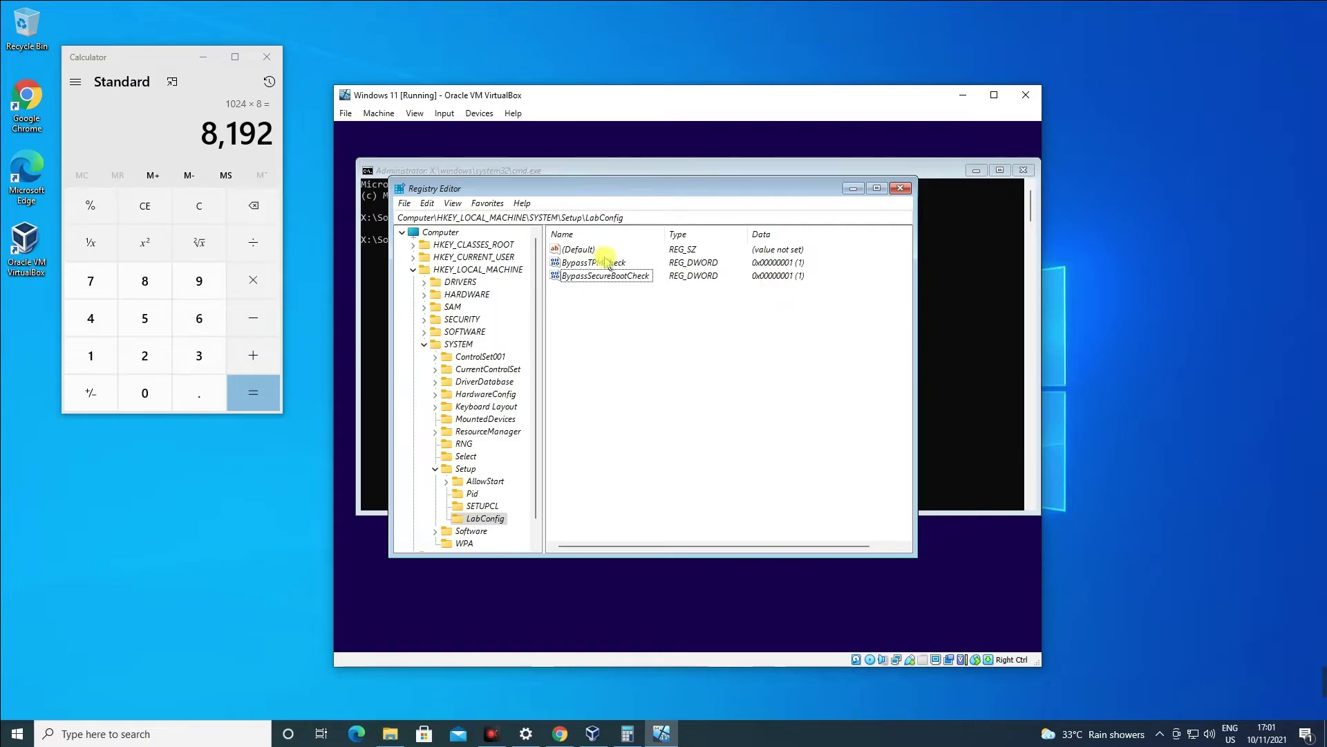
# Close Registry Editor and cmd, then begin installing Windows 11 Pro without a product key.
pyautogui.click(902, 188)
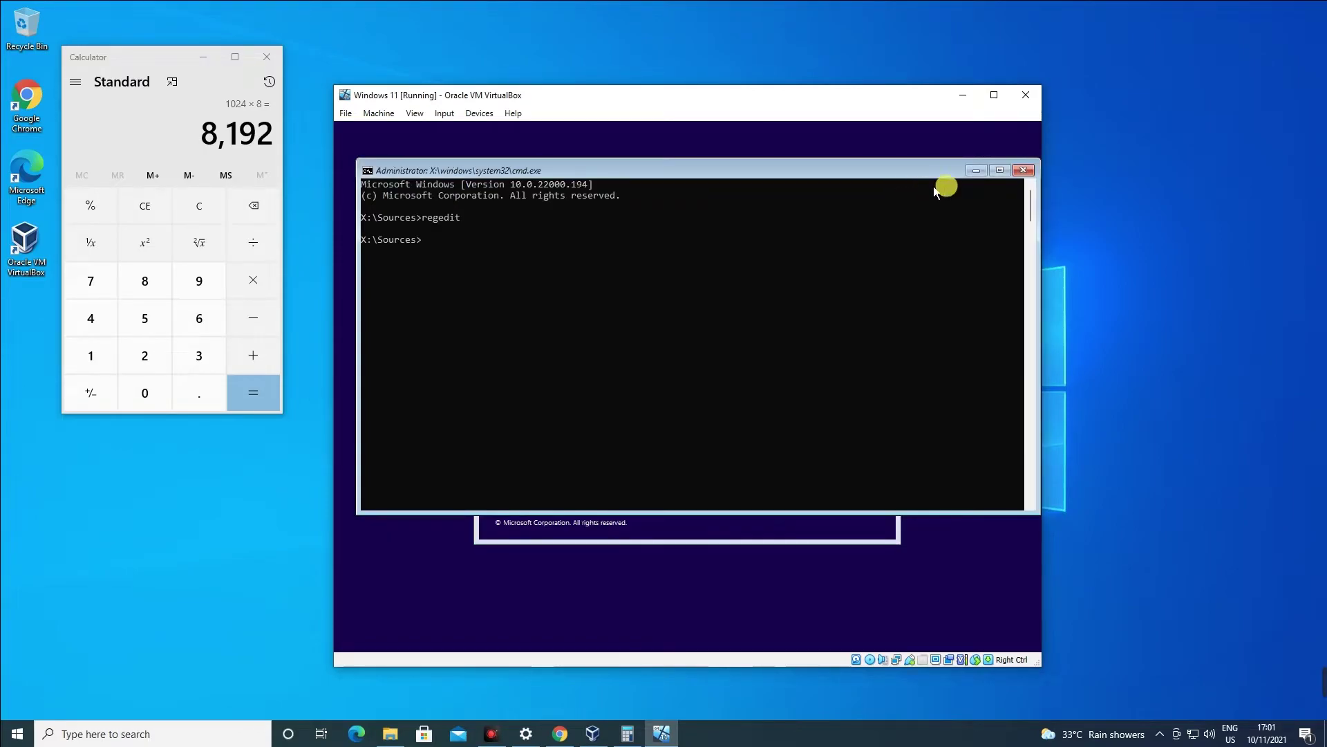
pyautogui.click(1021, 172)
pyautogui.click(704, 398)
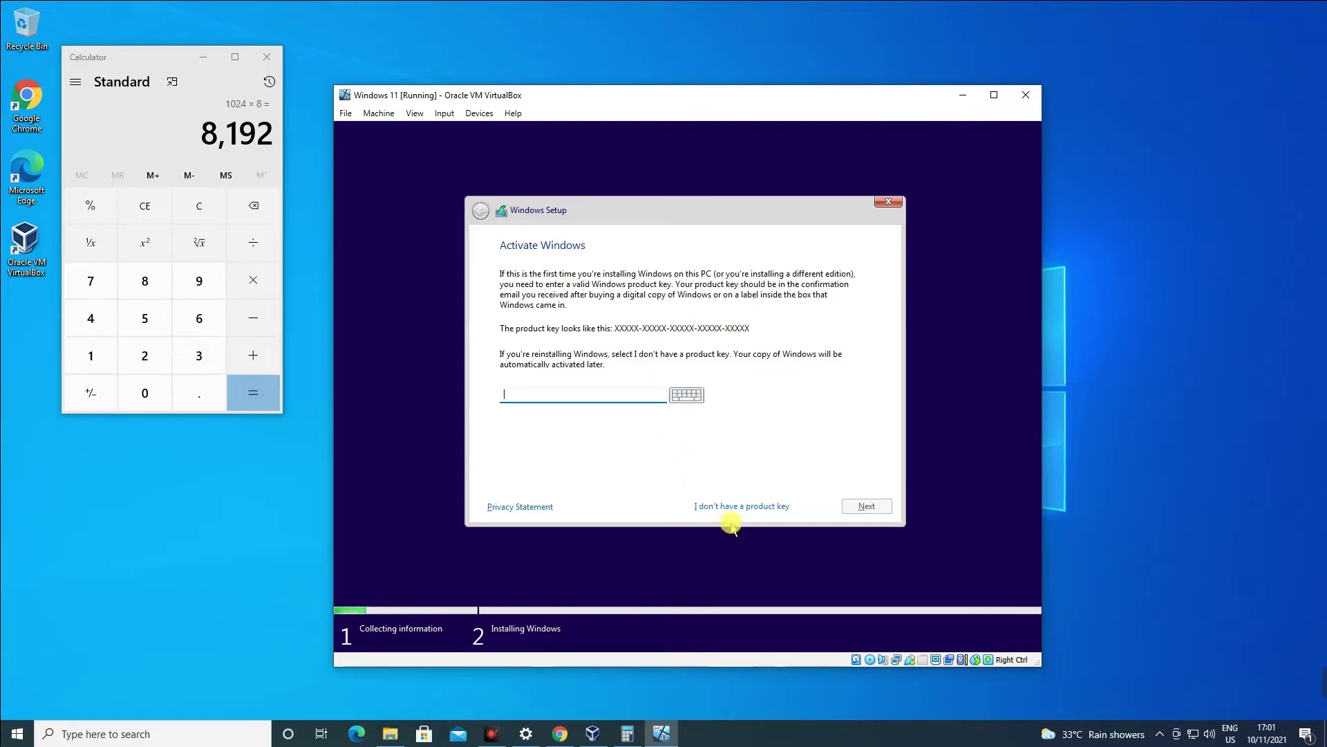
pyautogui.click(736, 511)
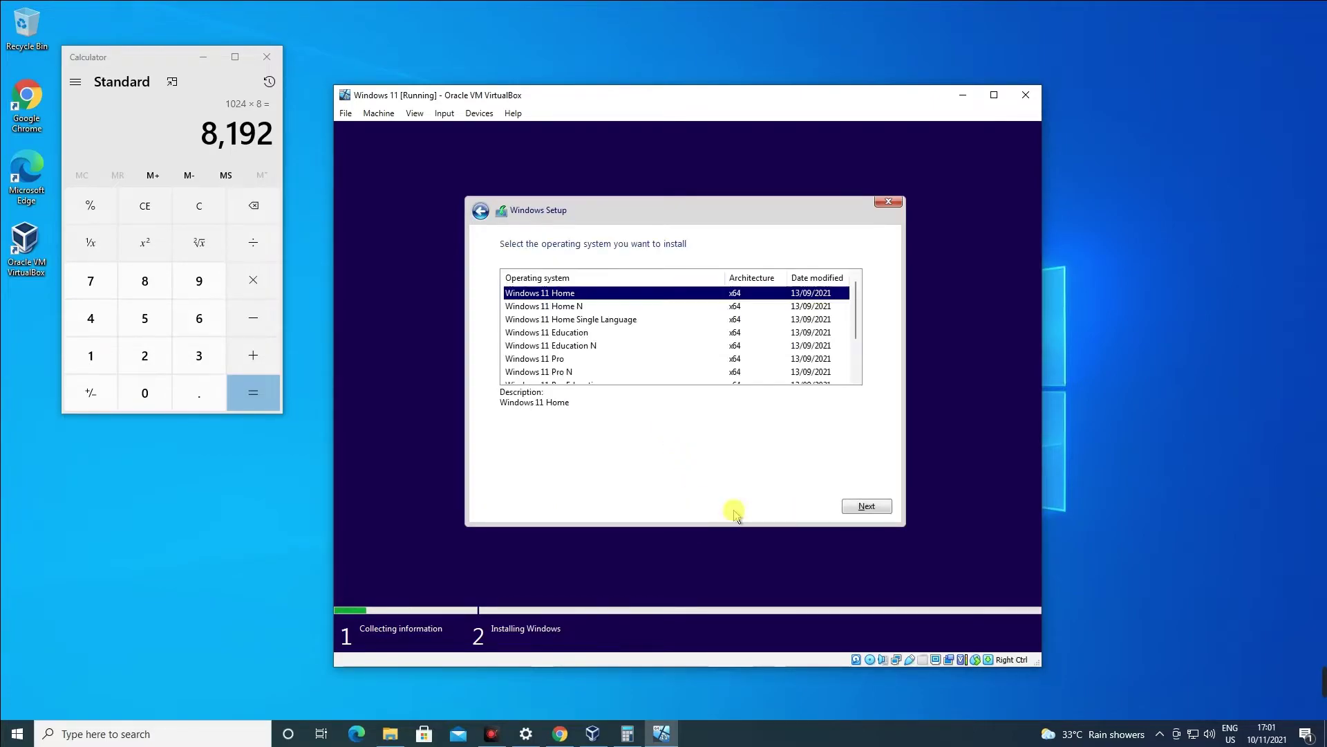
pyautogui.click(554, 360)
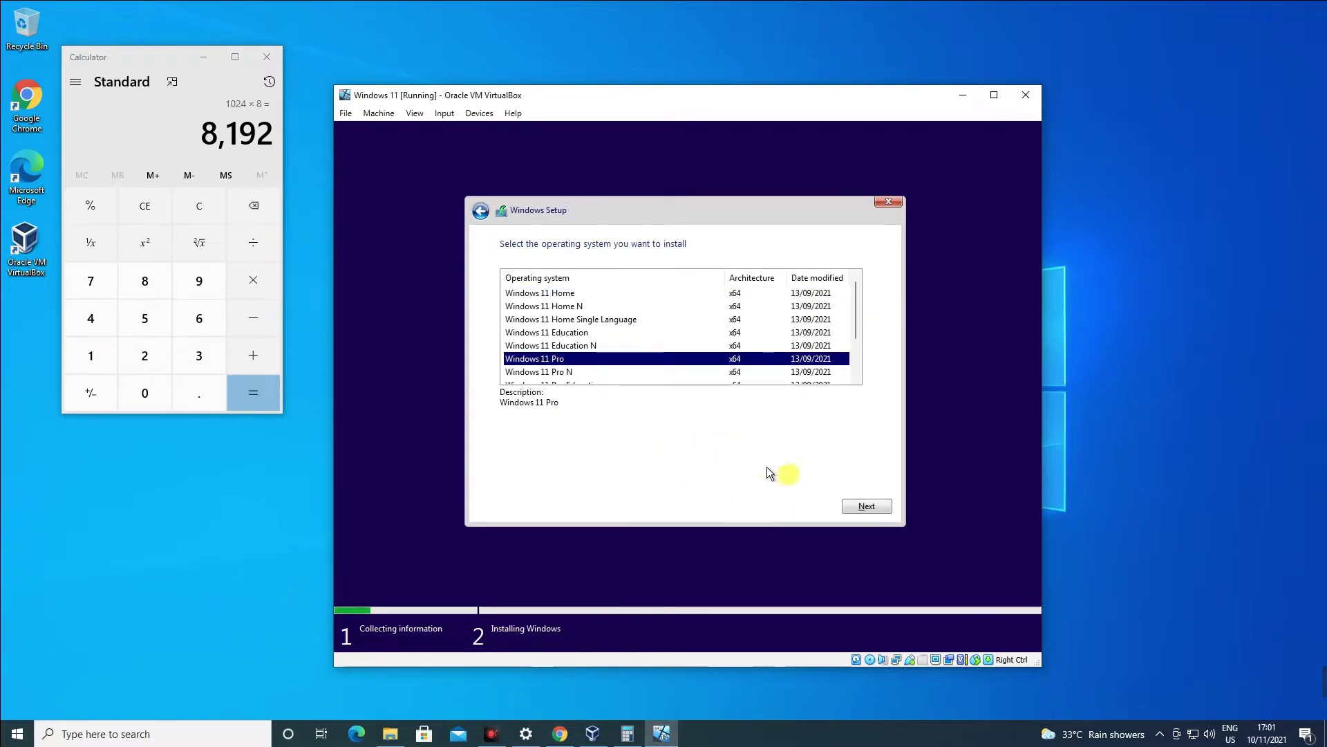
pyautogui.click(860, 507)
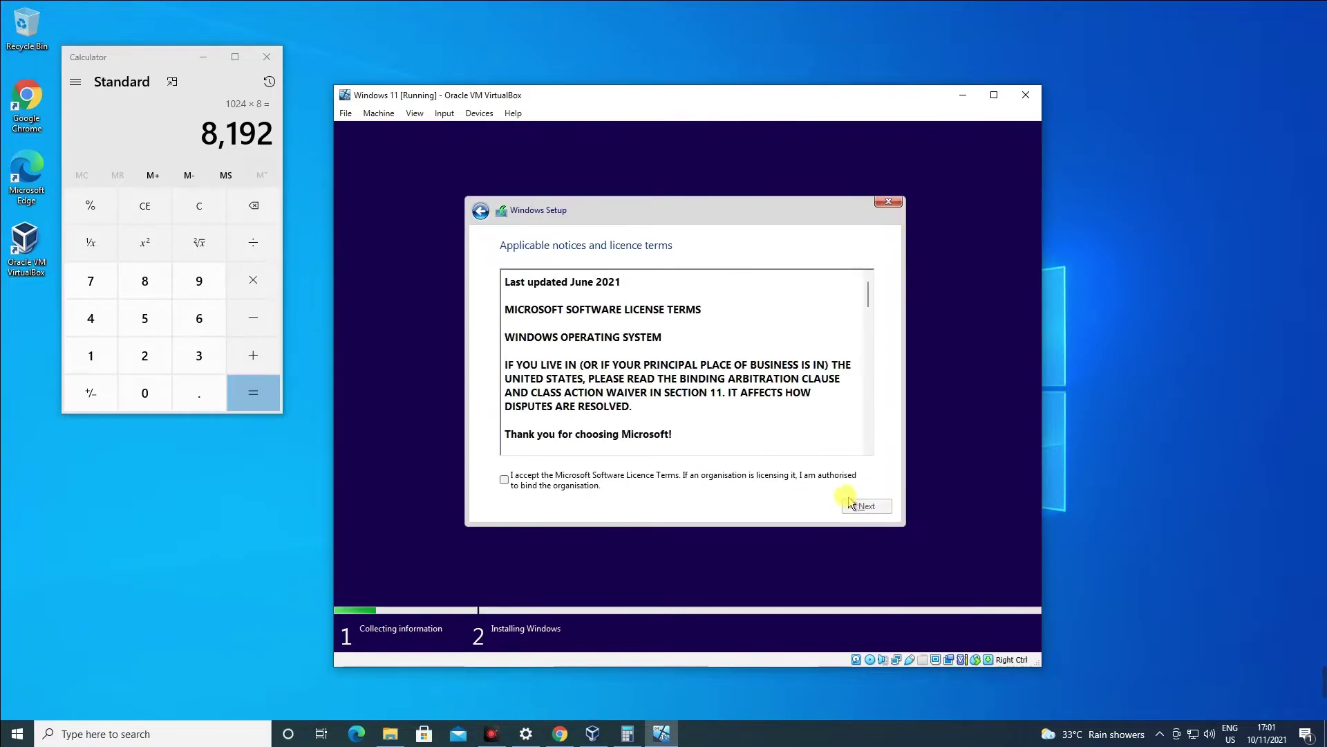
# Accept the licence terms, choose the Custom install, and select Drive 0's unallocated space.
pyautogui.scroll(-5, 605, 387)
pyautogui.scroll(5, 602, 340)
pyautogui.click(533, 477)
pyautogui.click(850, 506)
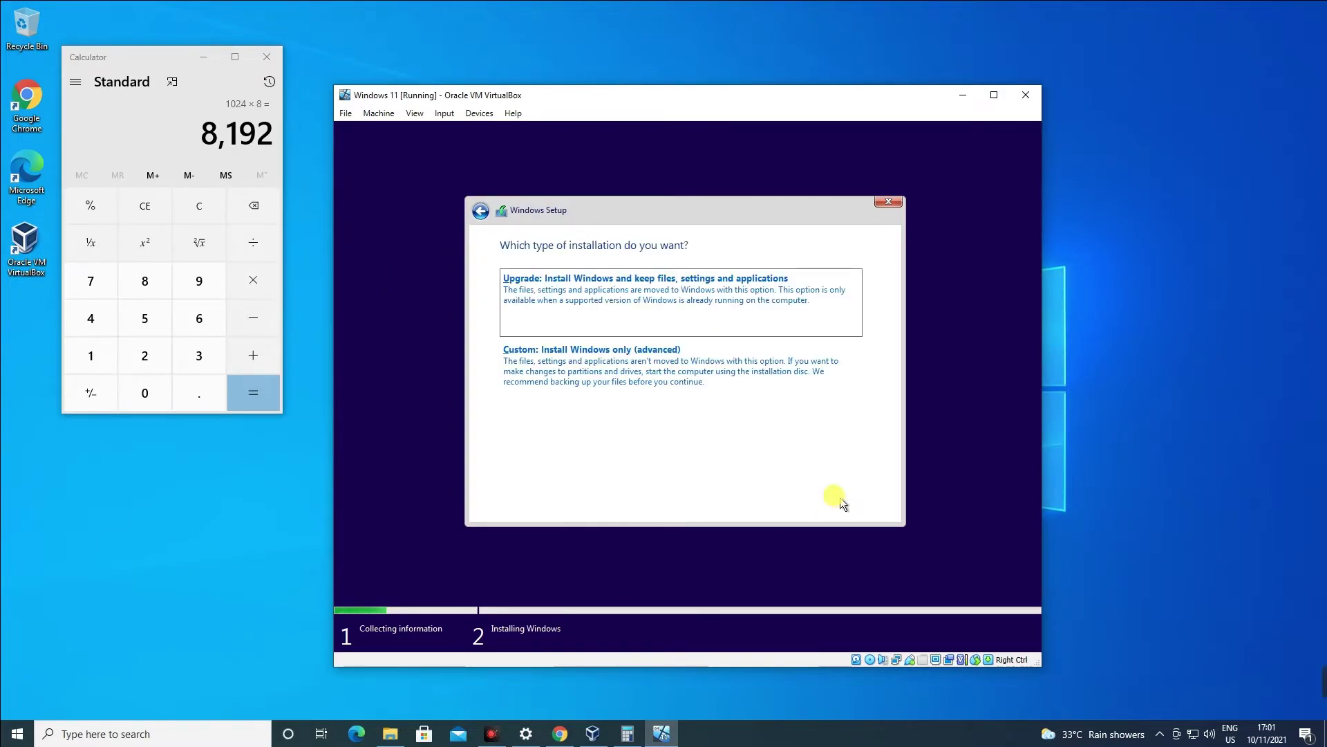
pyautogui.click(621, 338)
pyautogui.click(594, 305)
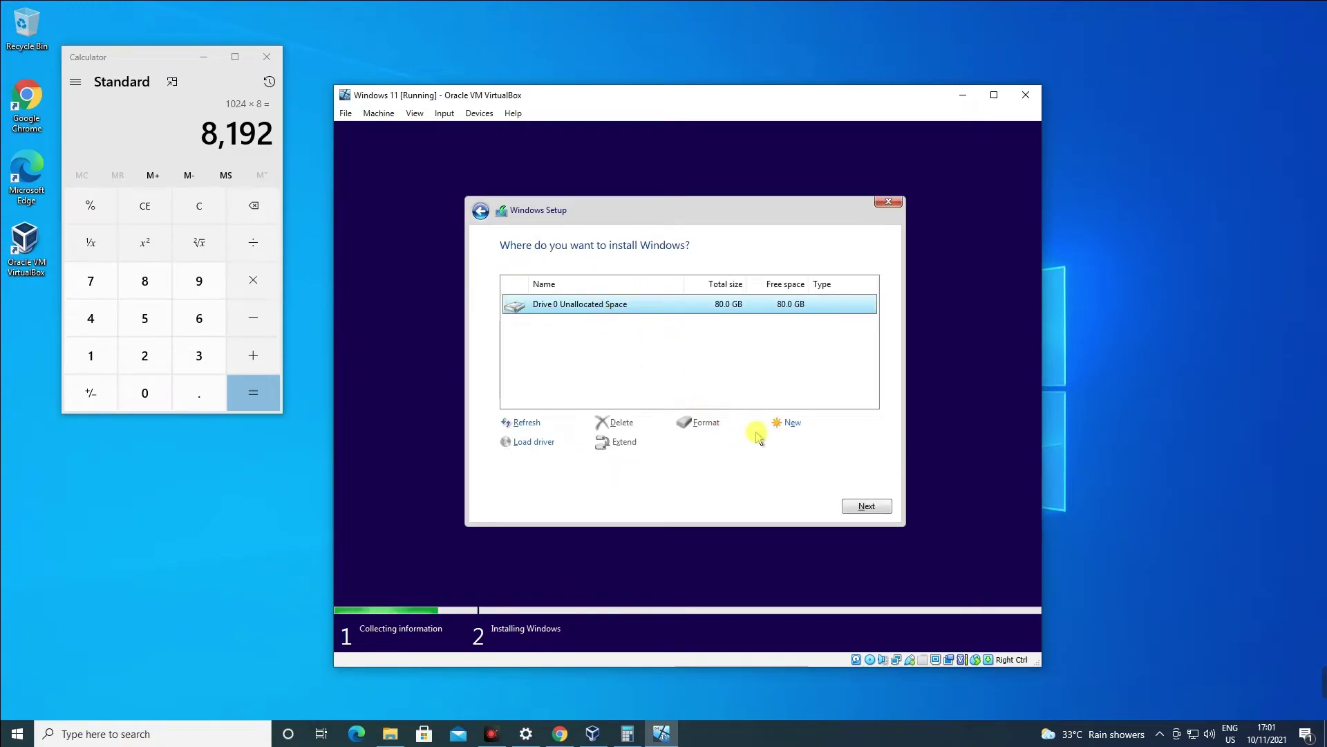
# Create an 81920 MB partition on Drive 0, allow the extra system partitions, and install to Partition 3.
pyautogui.click(787, 424)
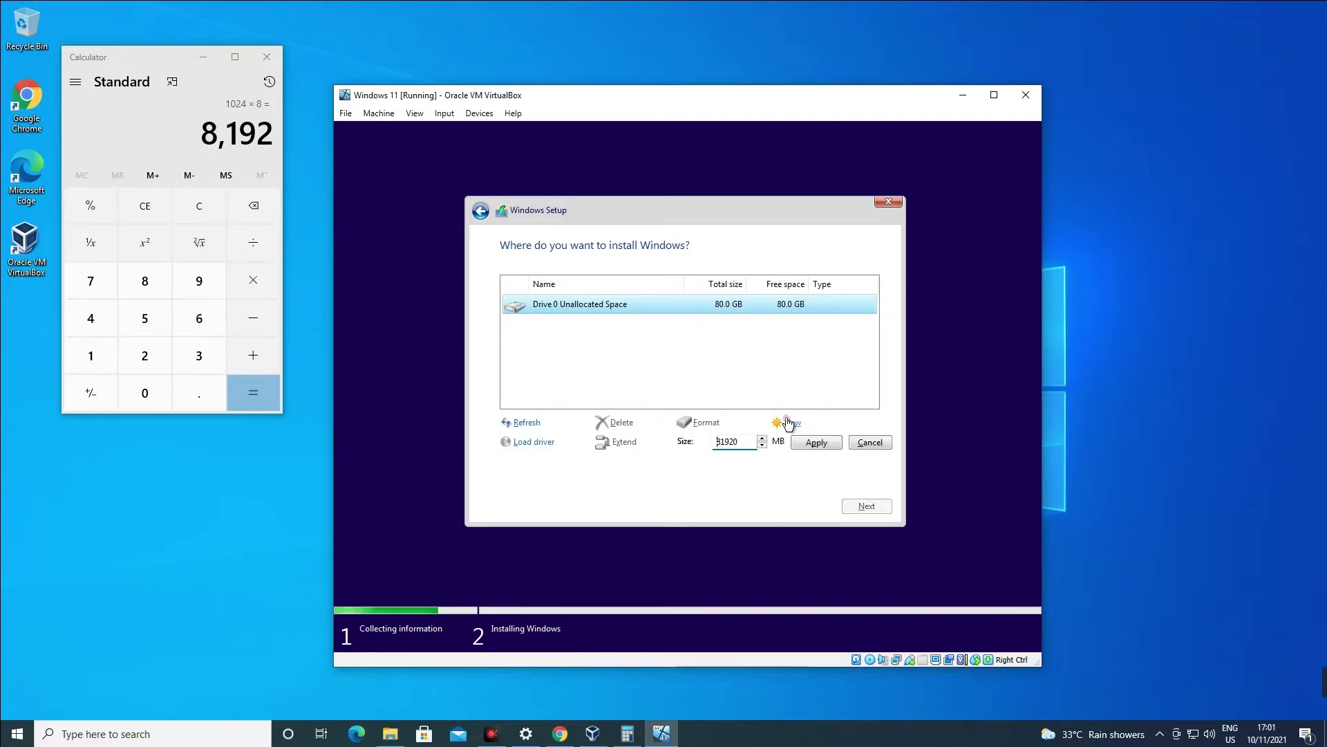
pyautogui.click(746, 444)
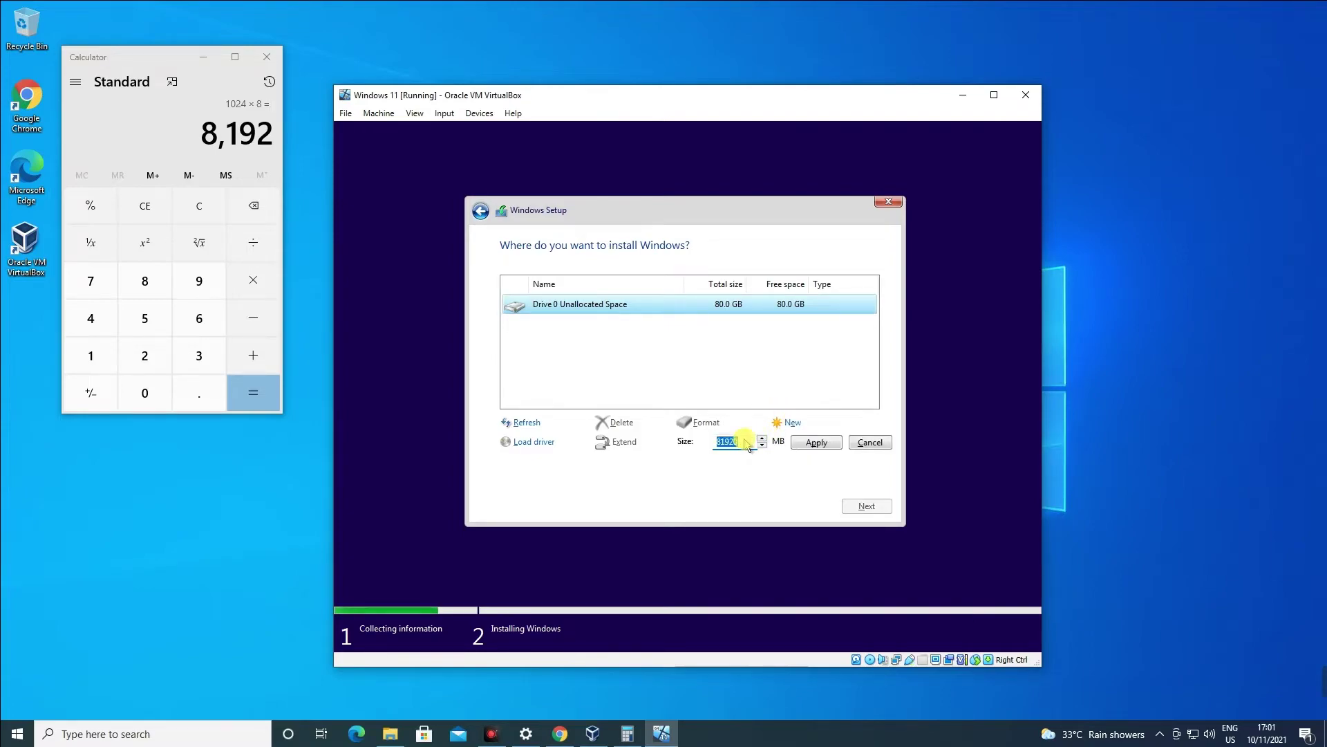
pyautogui.click(835, 417)
pyautogui.click(835, 443)
pyautogui.click(793, 446)
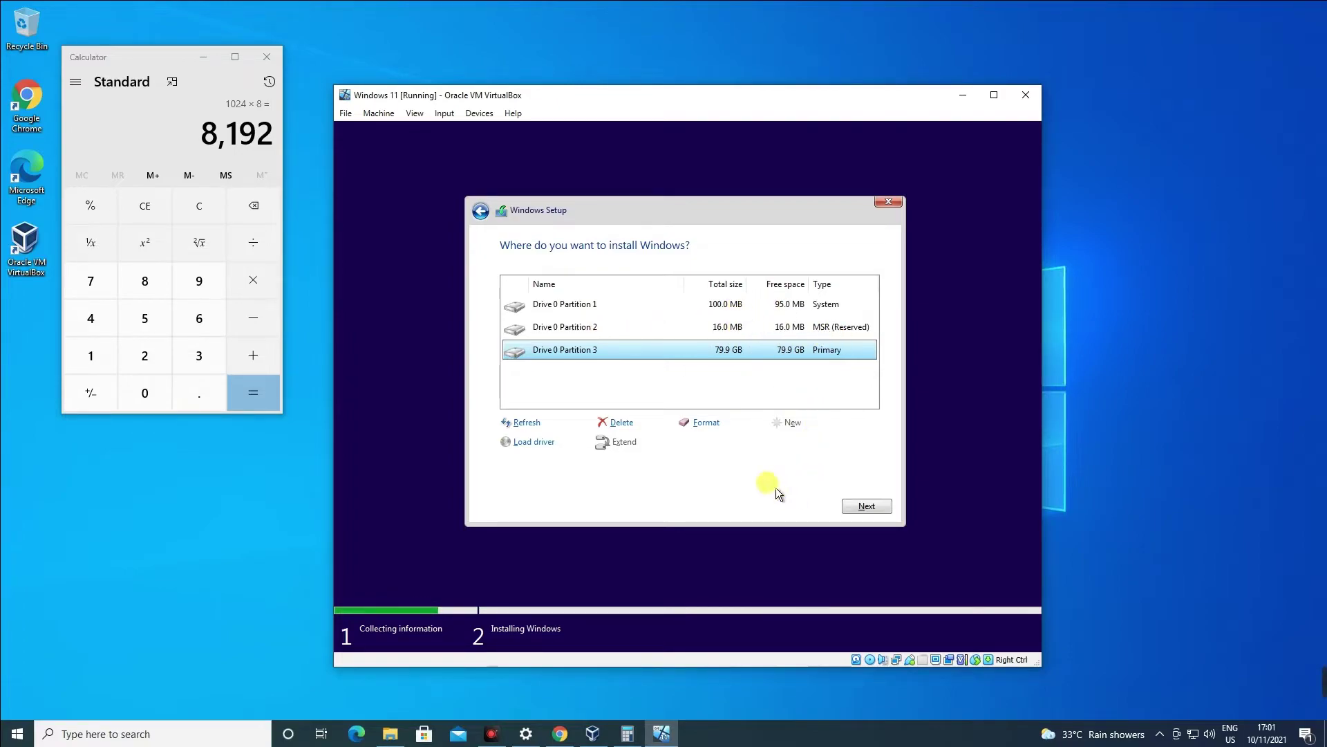
pyautogui.click(868, 506)
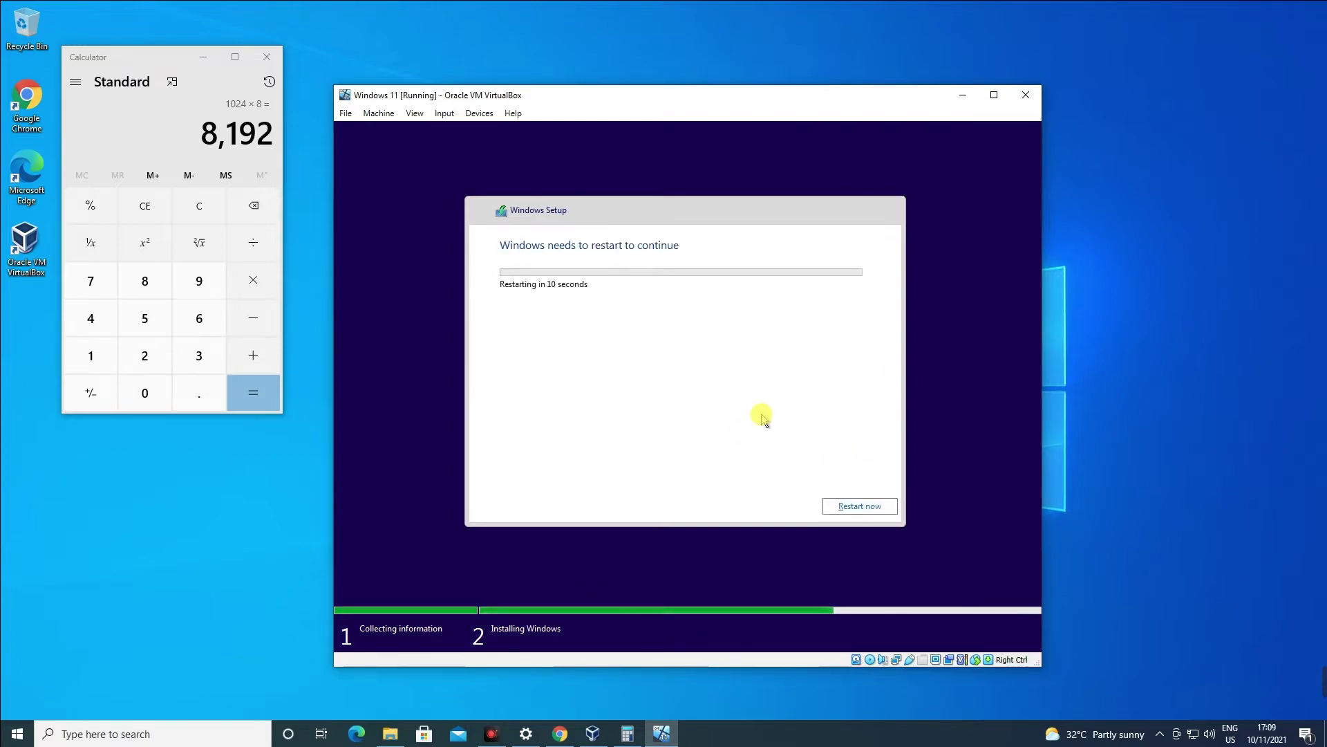
# Restart the VM once Windows Setup finishes copying and installing files.
pyautogui.click(860, 507)
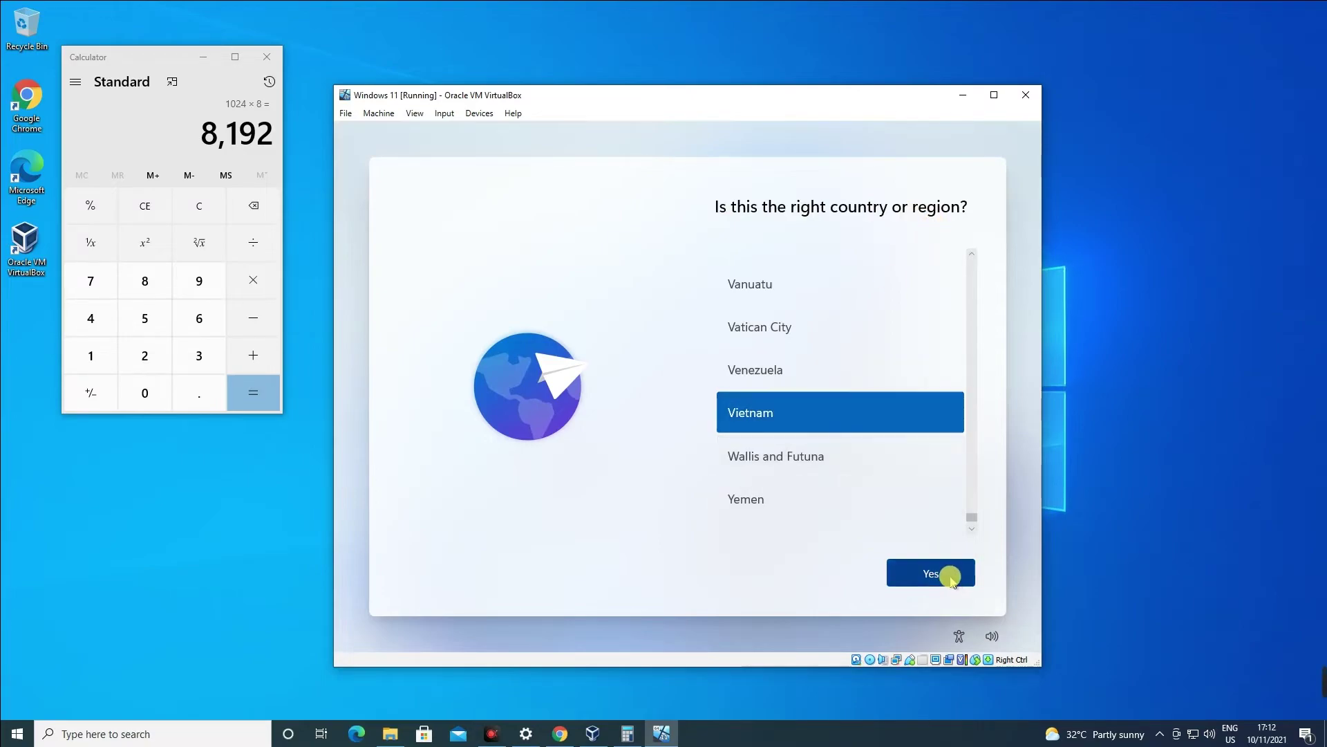
# Confirm Vietnam as the region, choose the US keyboard layout, and skip a second layout.
pyautogui.click(952, 577)
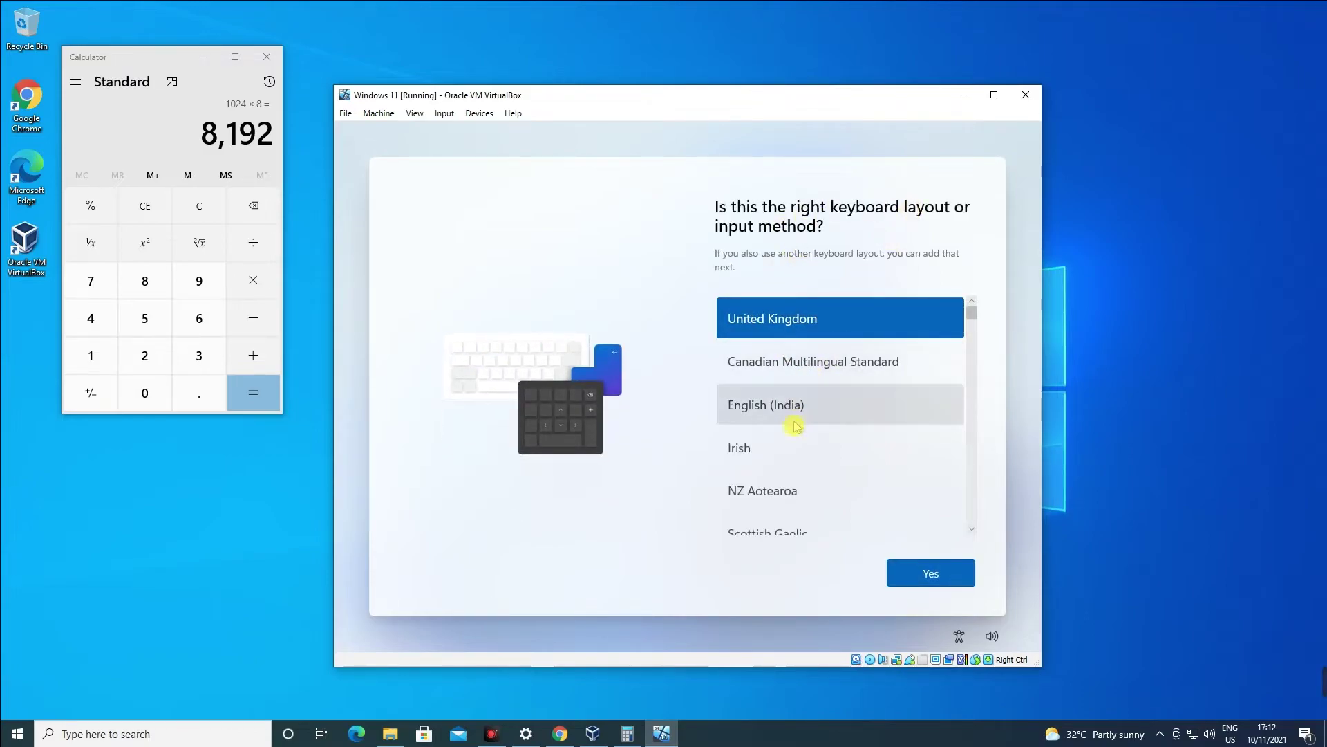
pyautogui.scroll(-2, 805, 432)
pyautogui.scroll(-3, 809, 432)
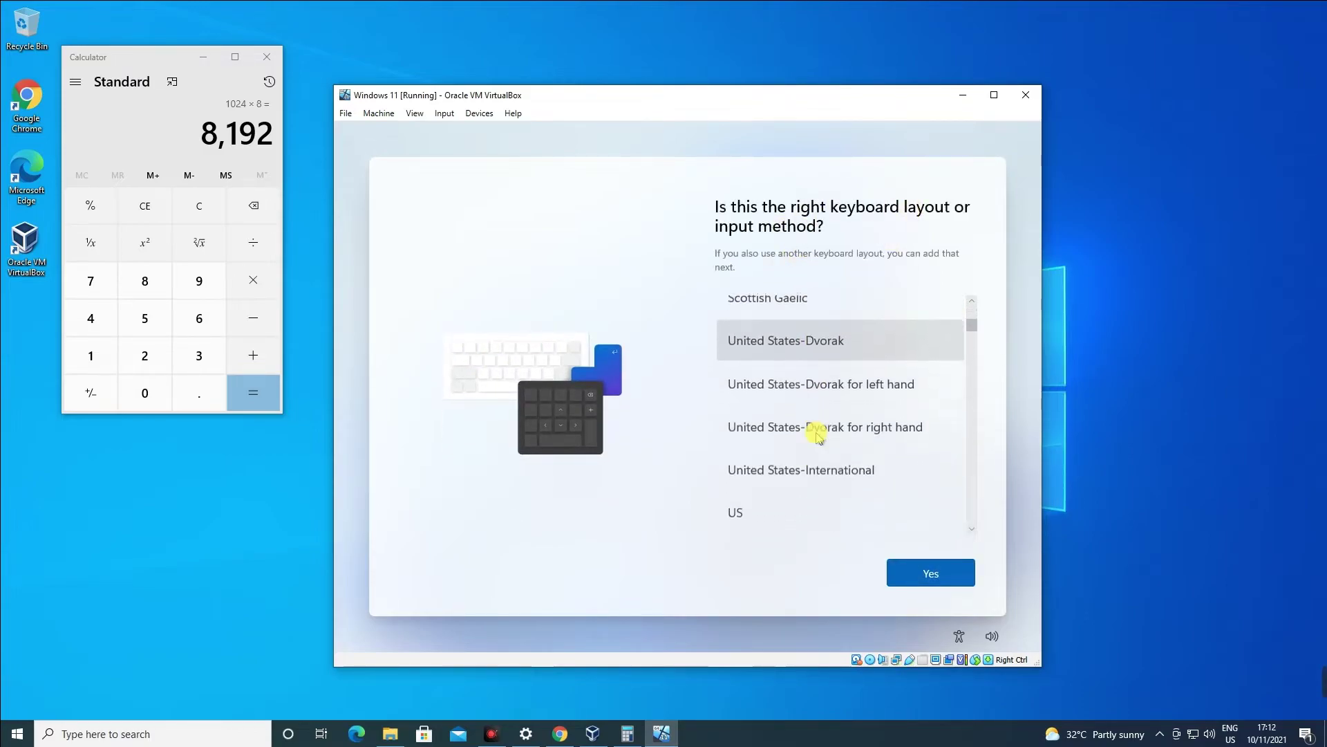
pyautogui.click(762, 492)
pyautogui.click(927, 573)
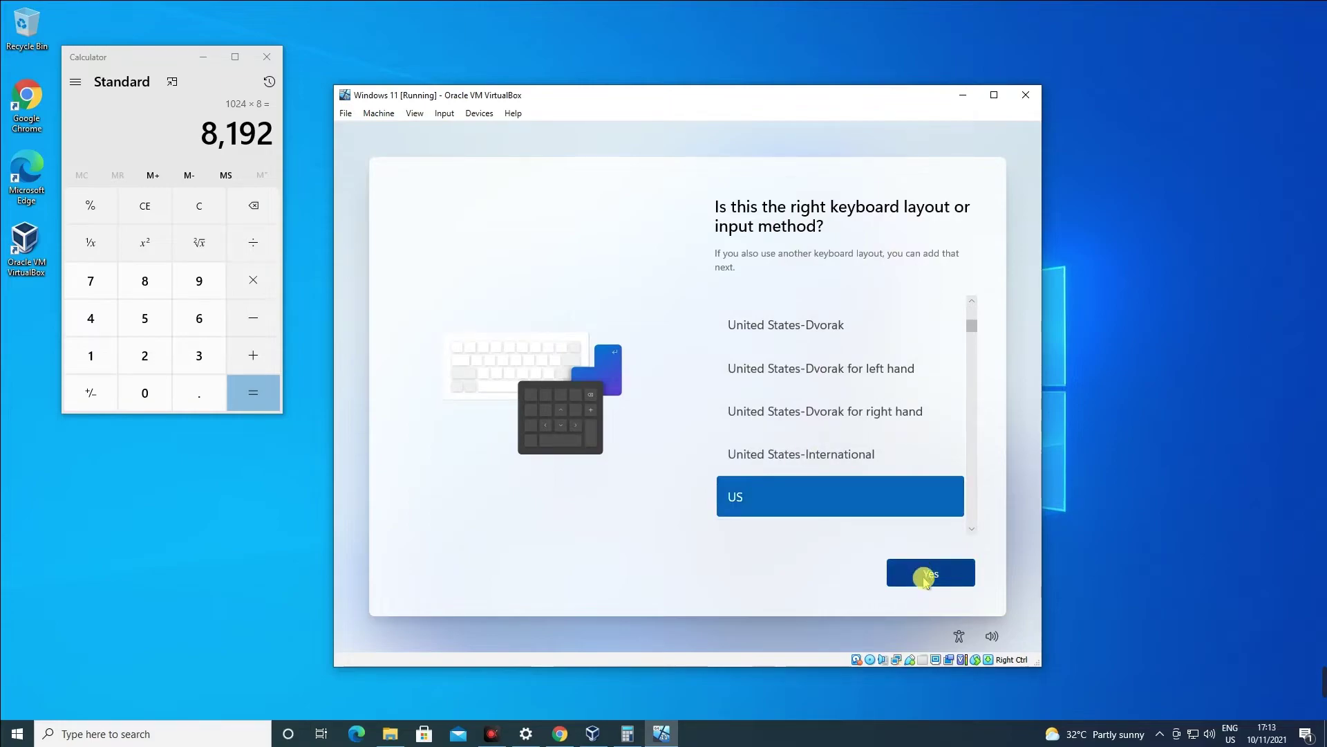
pyautogui.click(941, 572)
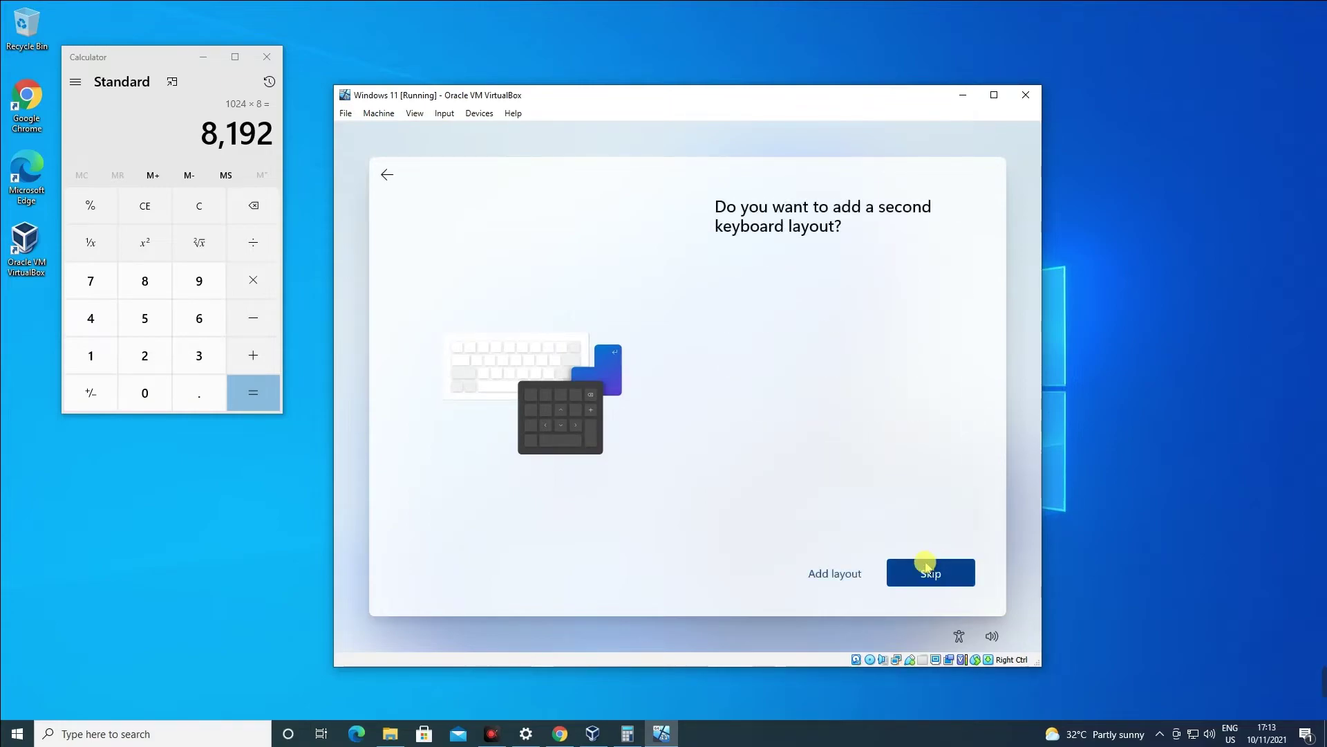
pyautogui.click(924, 559)
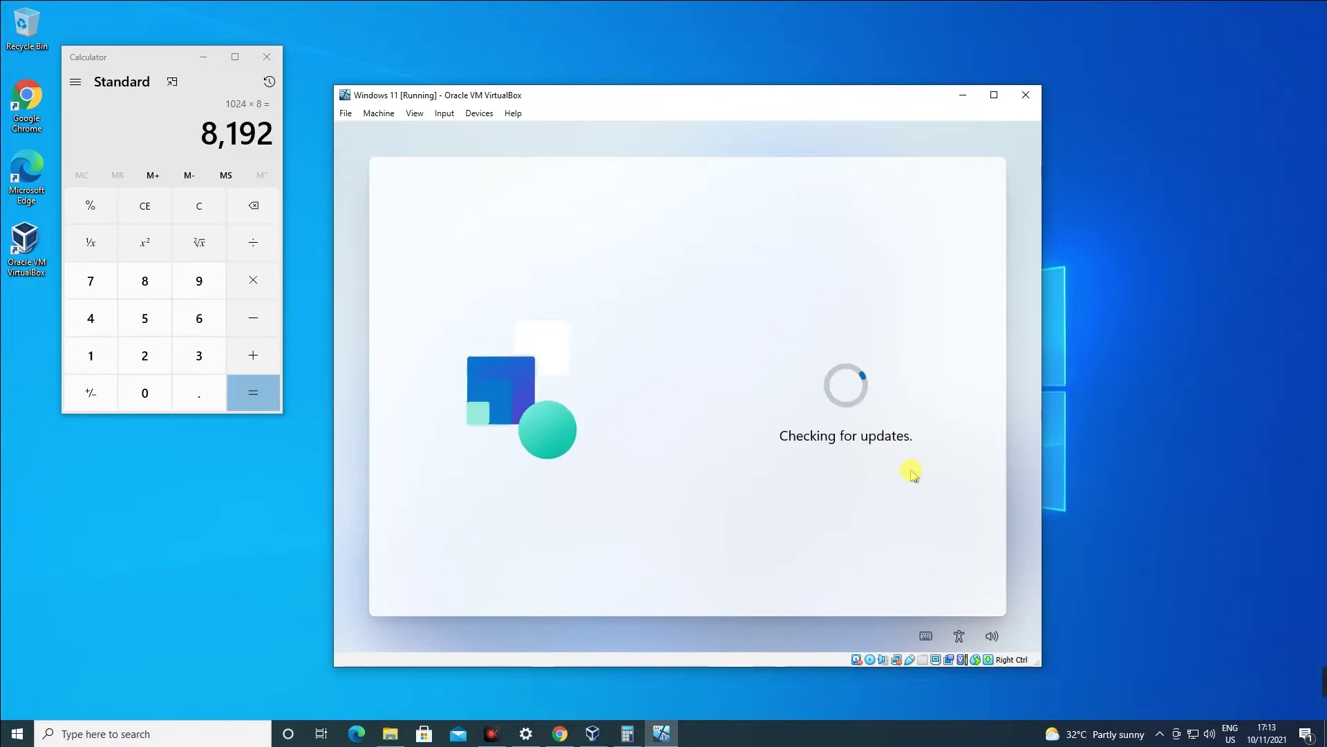
# Maximise the VM, switch it to full-screen mode, and name the device MajinBoo.
pyautogui.click(994, 94)
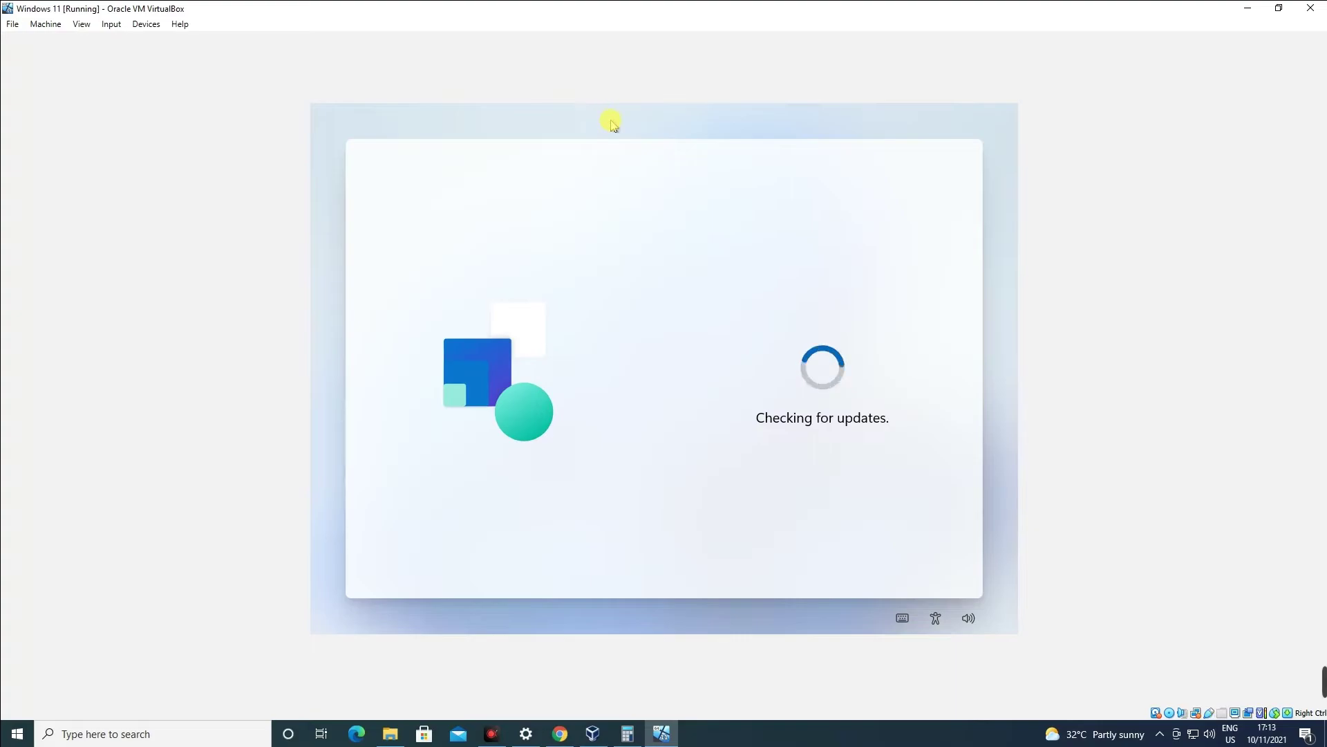
pyautogui.click(82, 24)
pyautogui.click(119, 42)
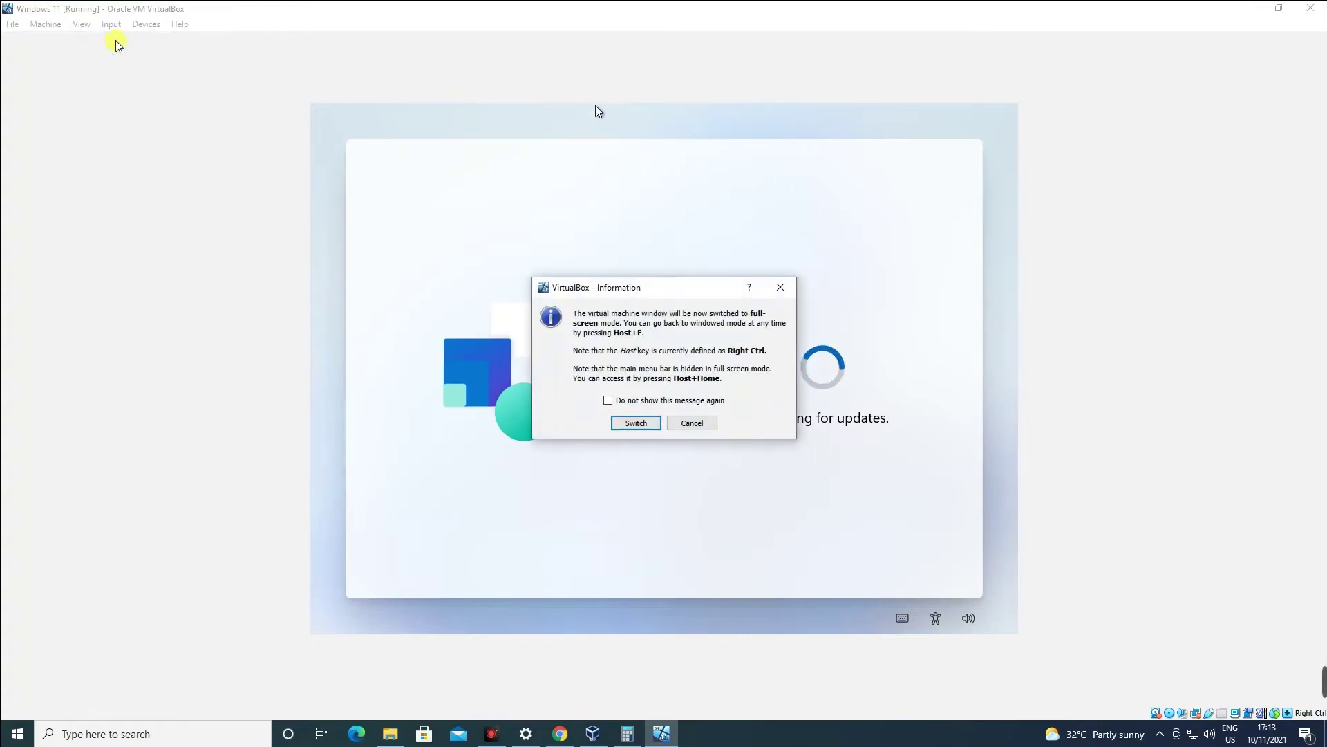
pyautogui.click(633, 424)
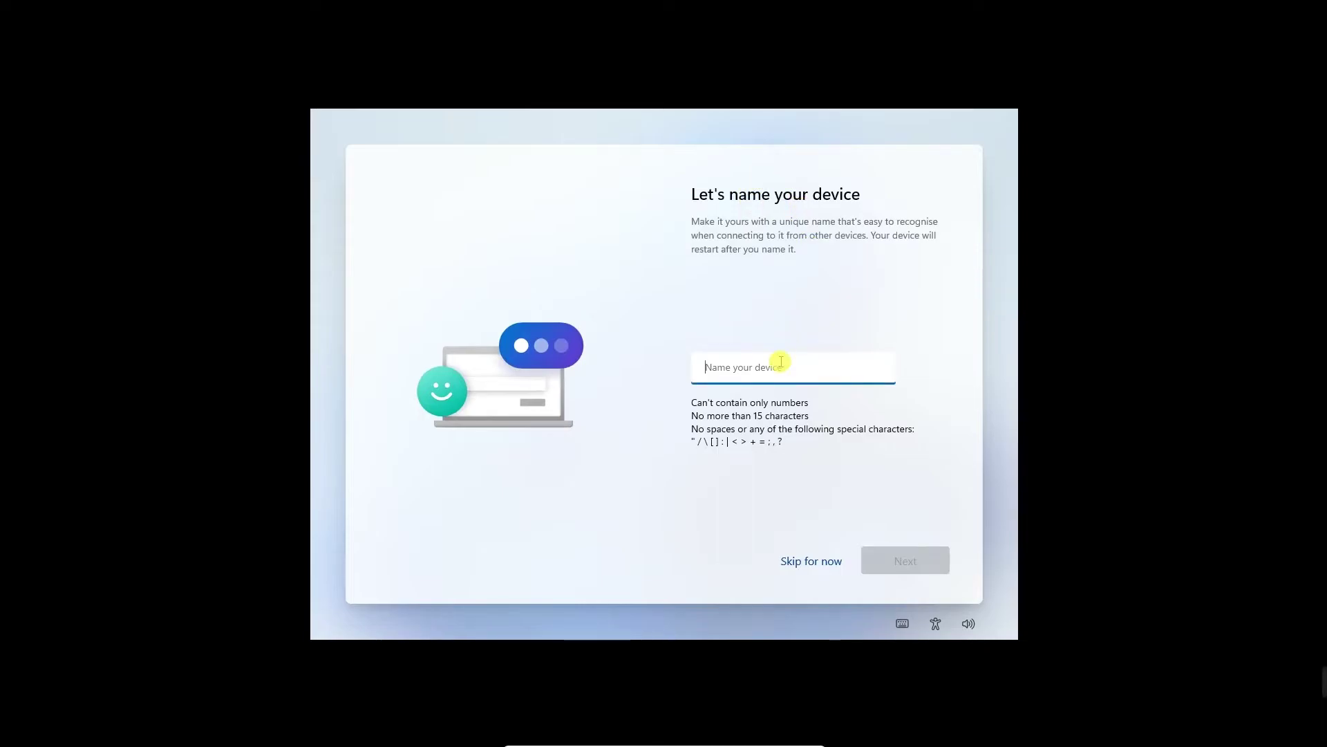
pyautogui.write('MajinBoo')
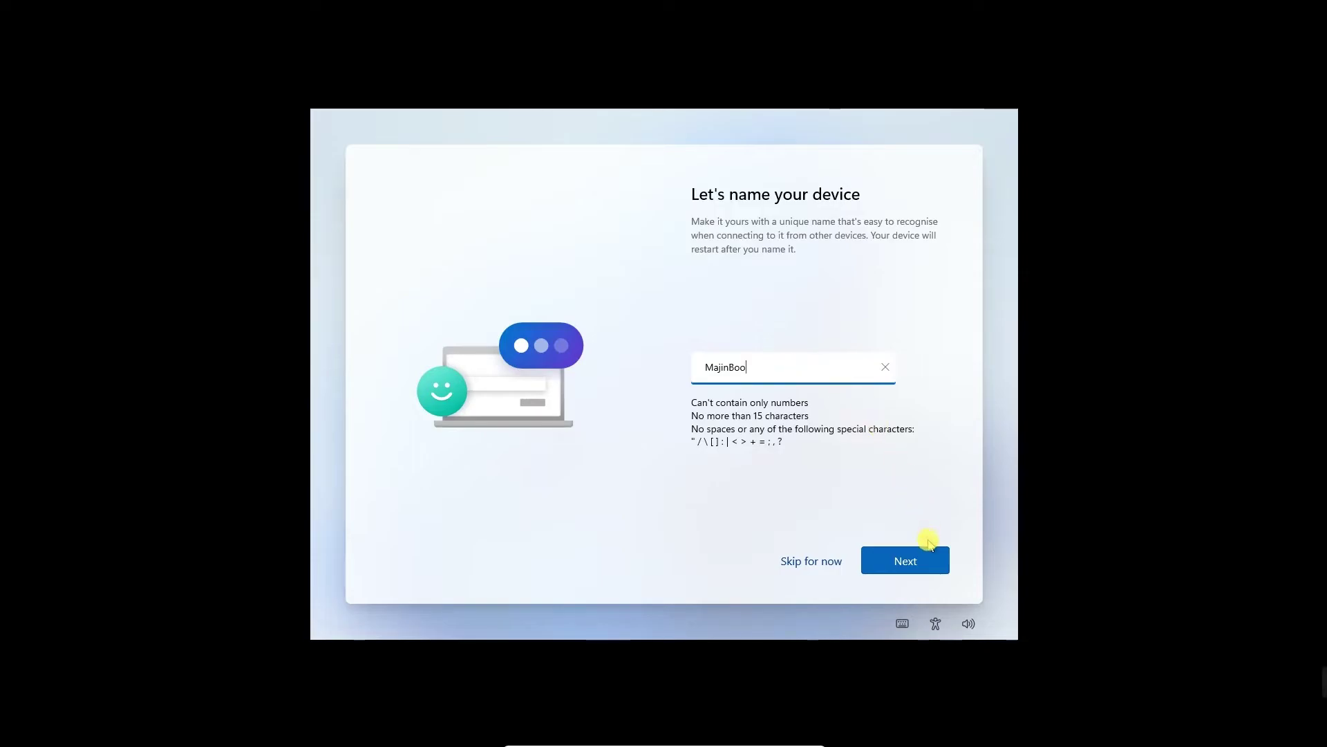
pyautogui.click(917, 571)
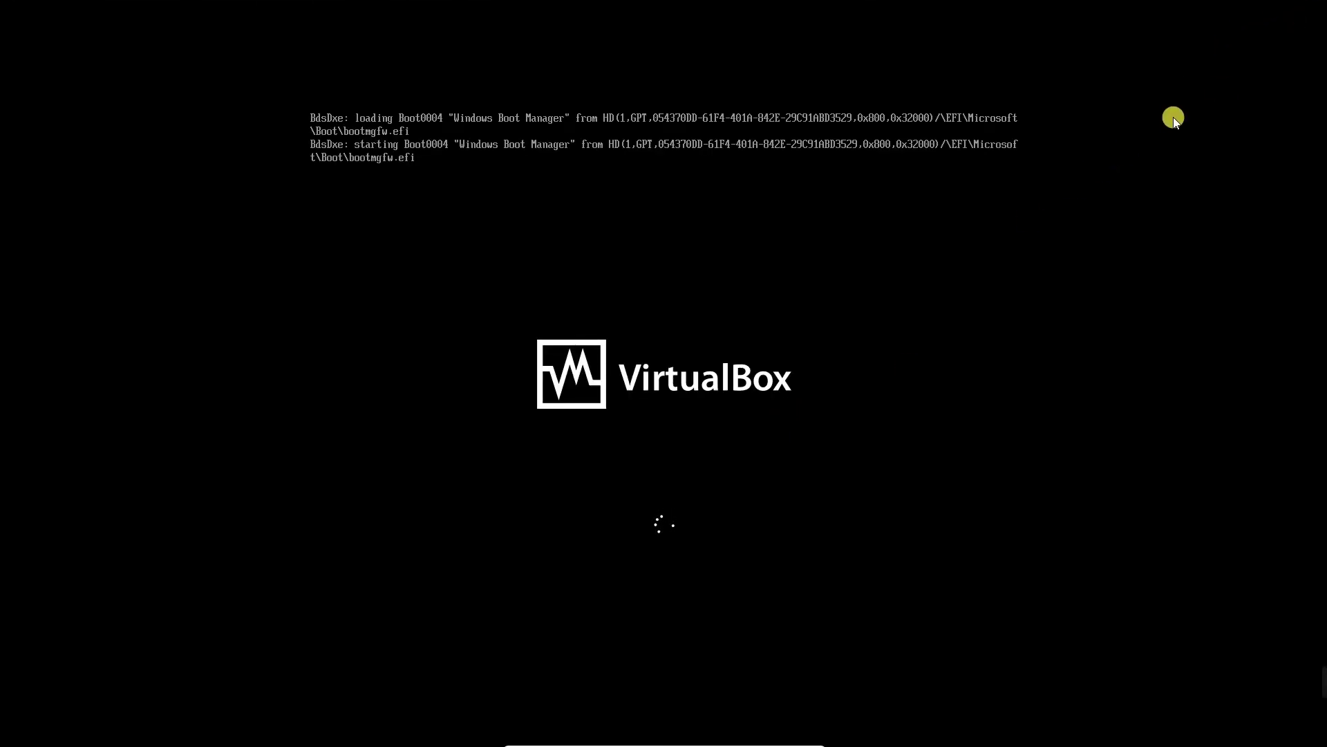
# Choose Set up for work or school, then pick Sign-in options > Domain join instead.
pyautogui.click(1300, 15)
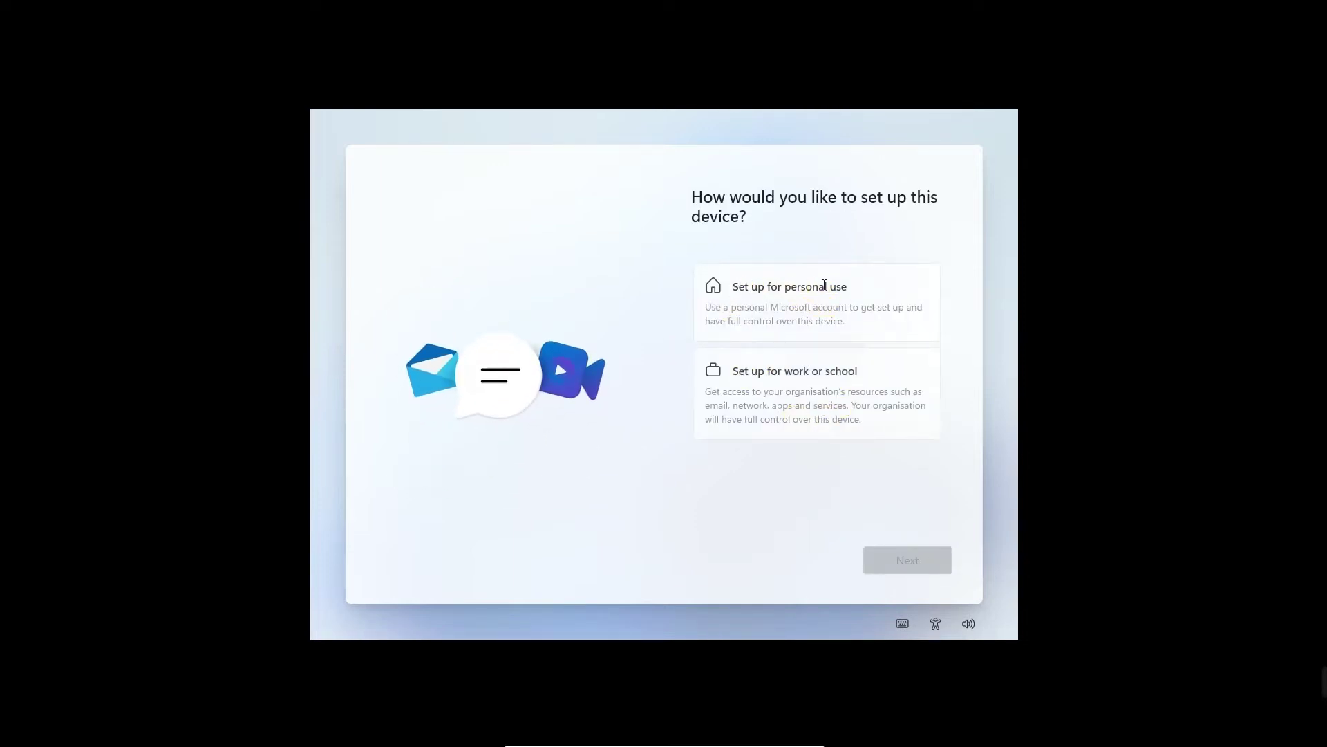
pyautogui.click(855, 284)
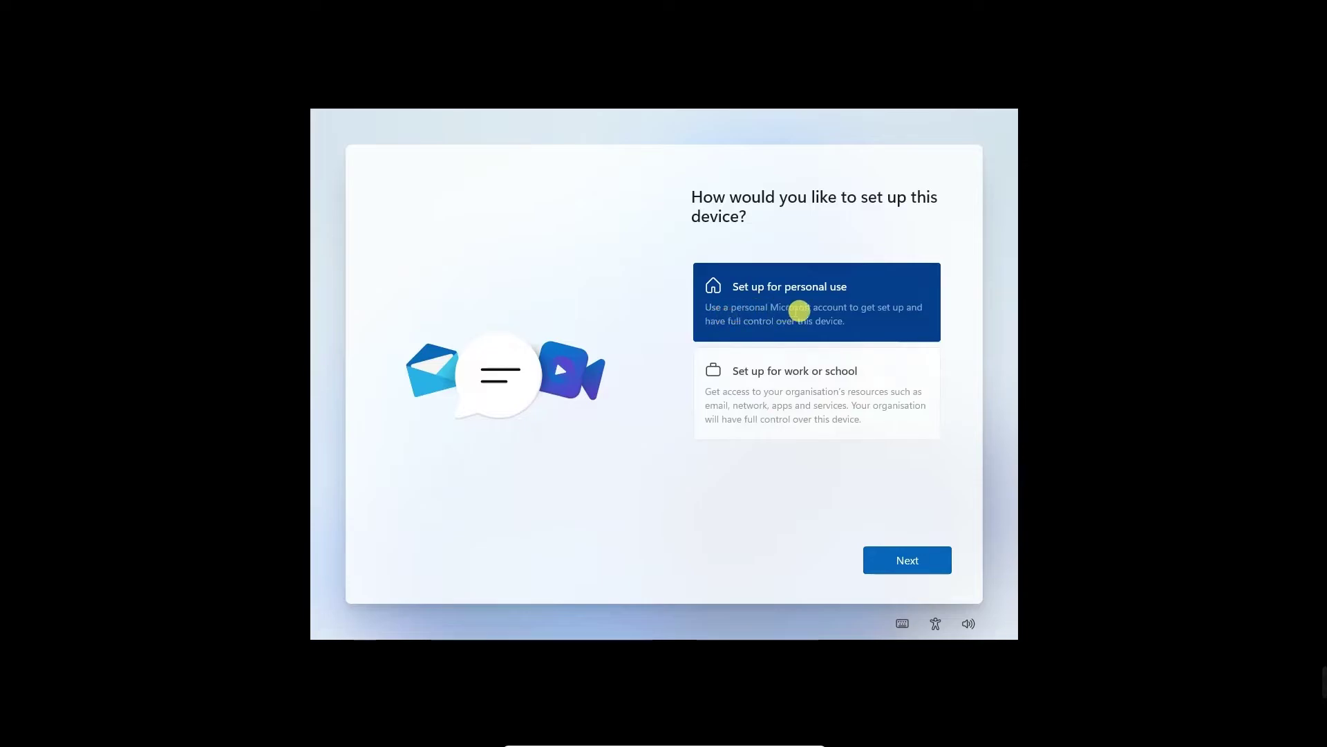
pyautogui.click(740, 375)
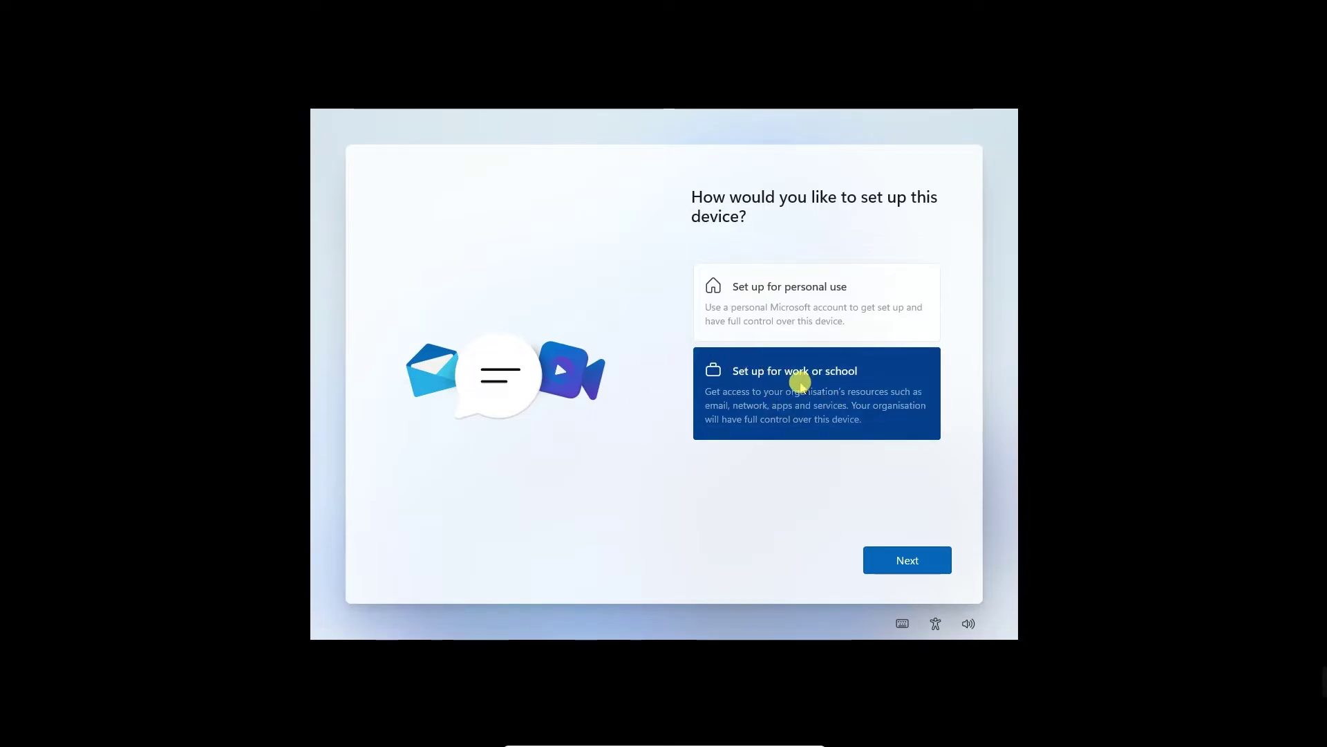
pyautogui.click(885, 555)
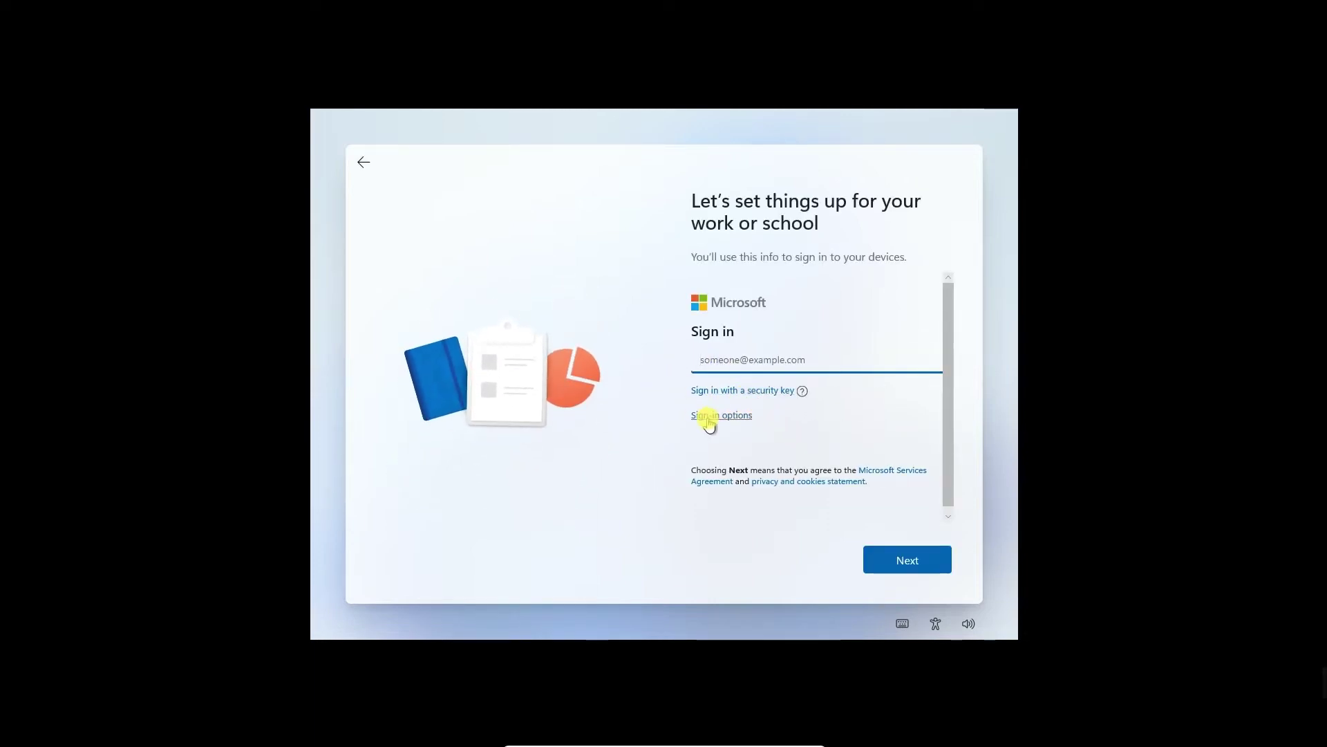
pyautogui.click(748, 391)
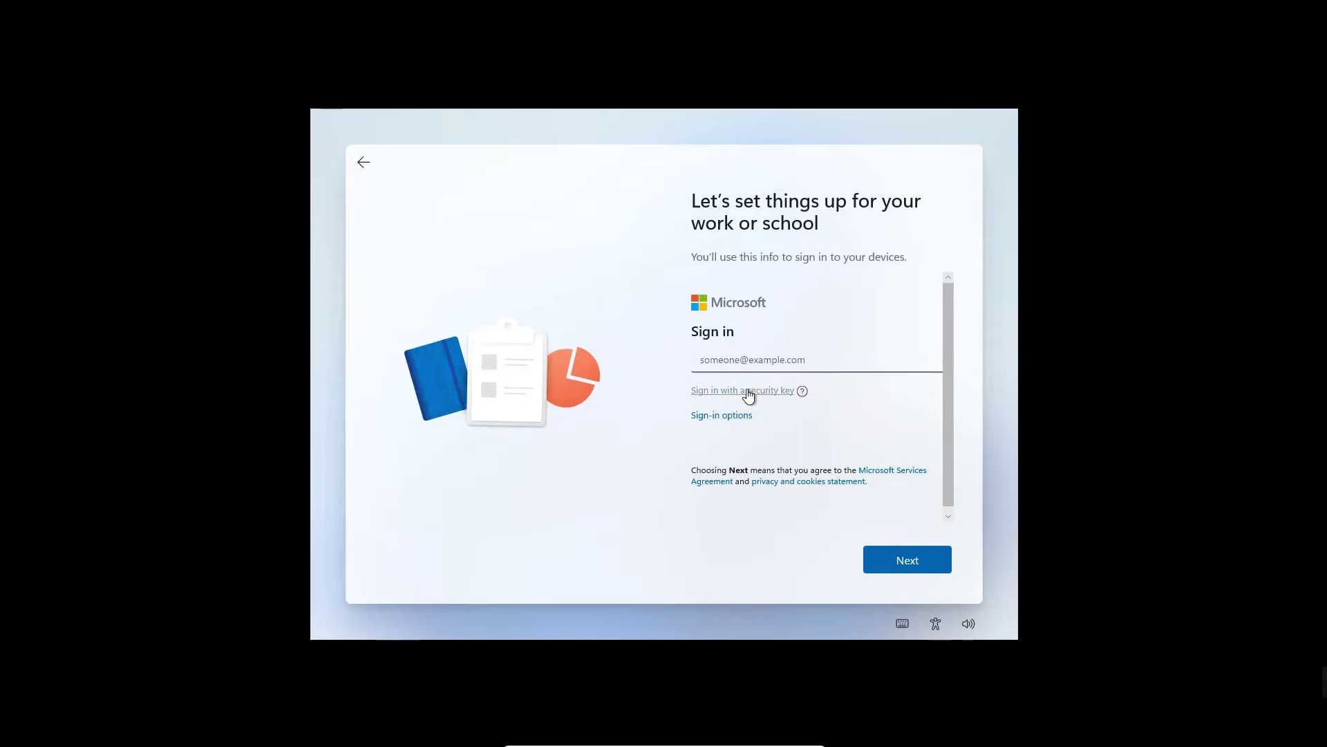
pyautogui.click(672, 410)
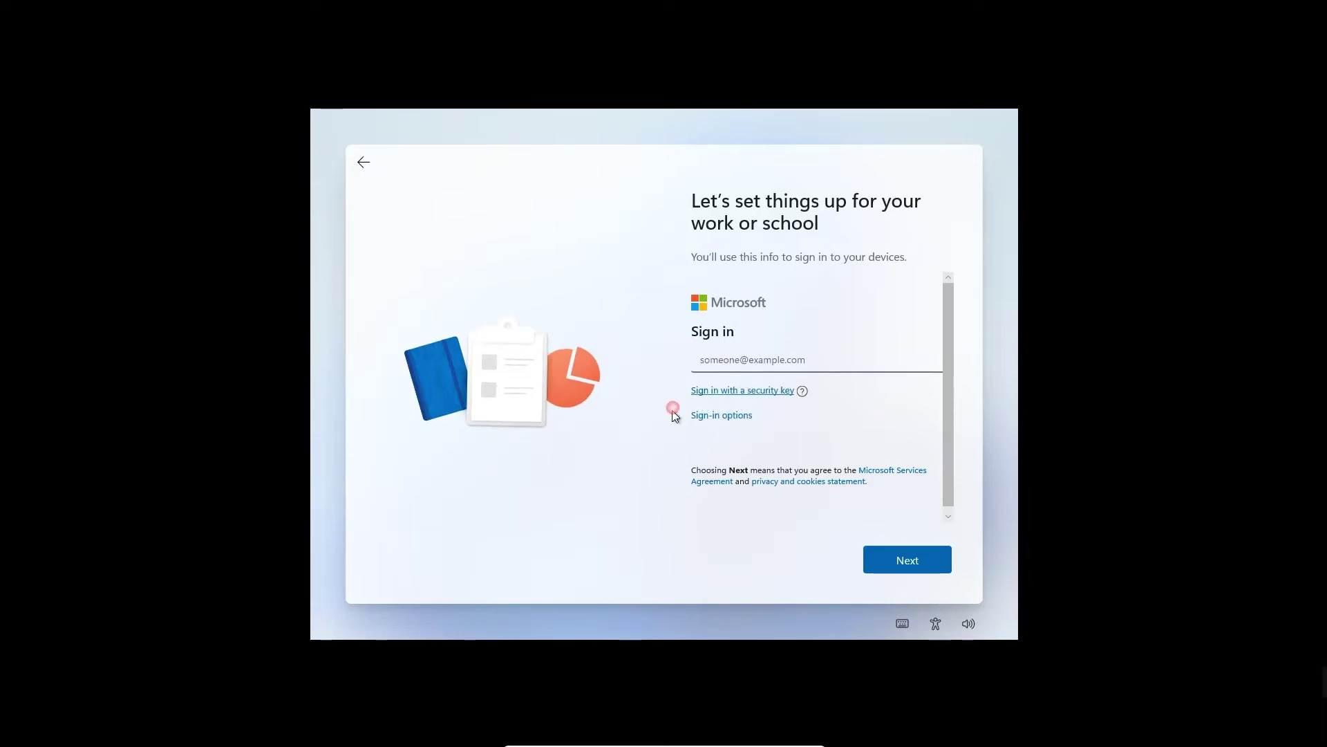
pyautogui.click(744, 418)
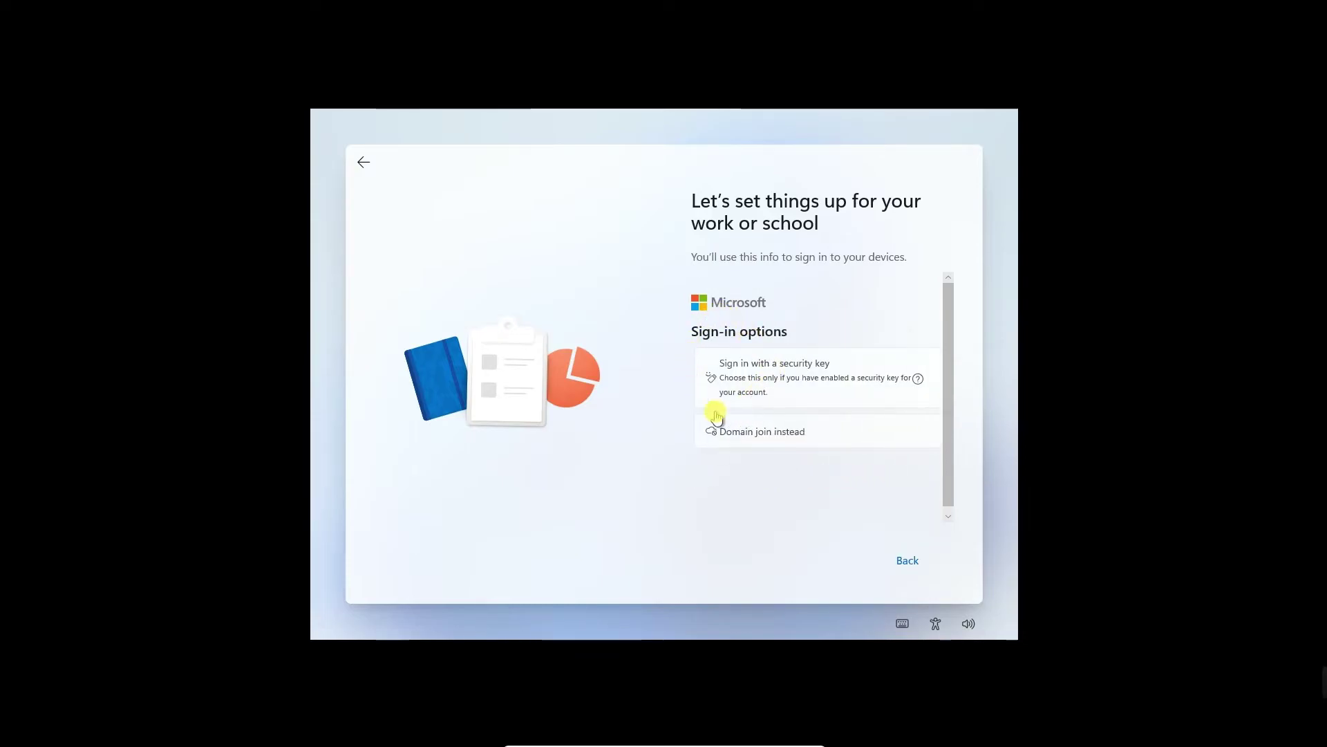
pyautogui.click(763, 434)
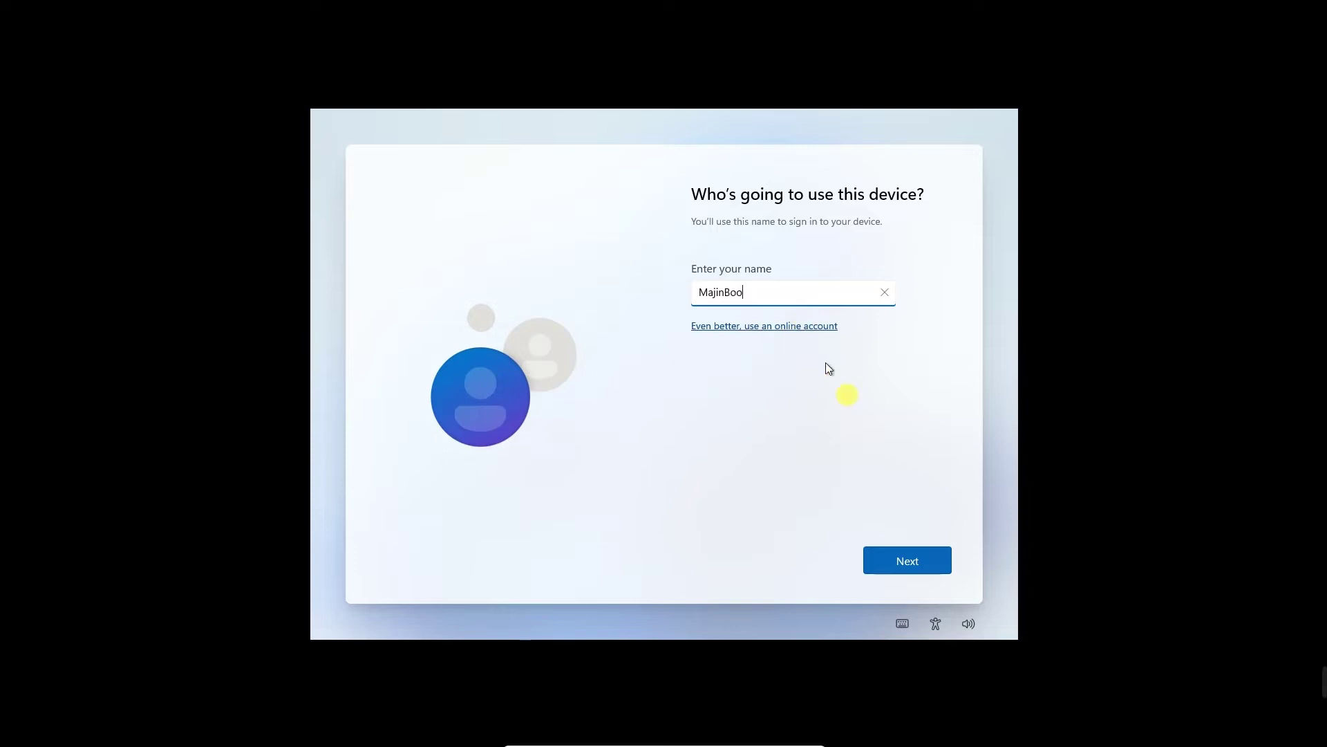
# Enter a user name distinct from the PC name, then set and confirm the account password.
pyautogui.click(890, 556)
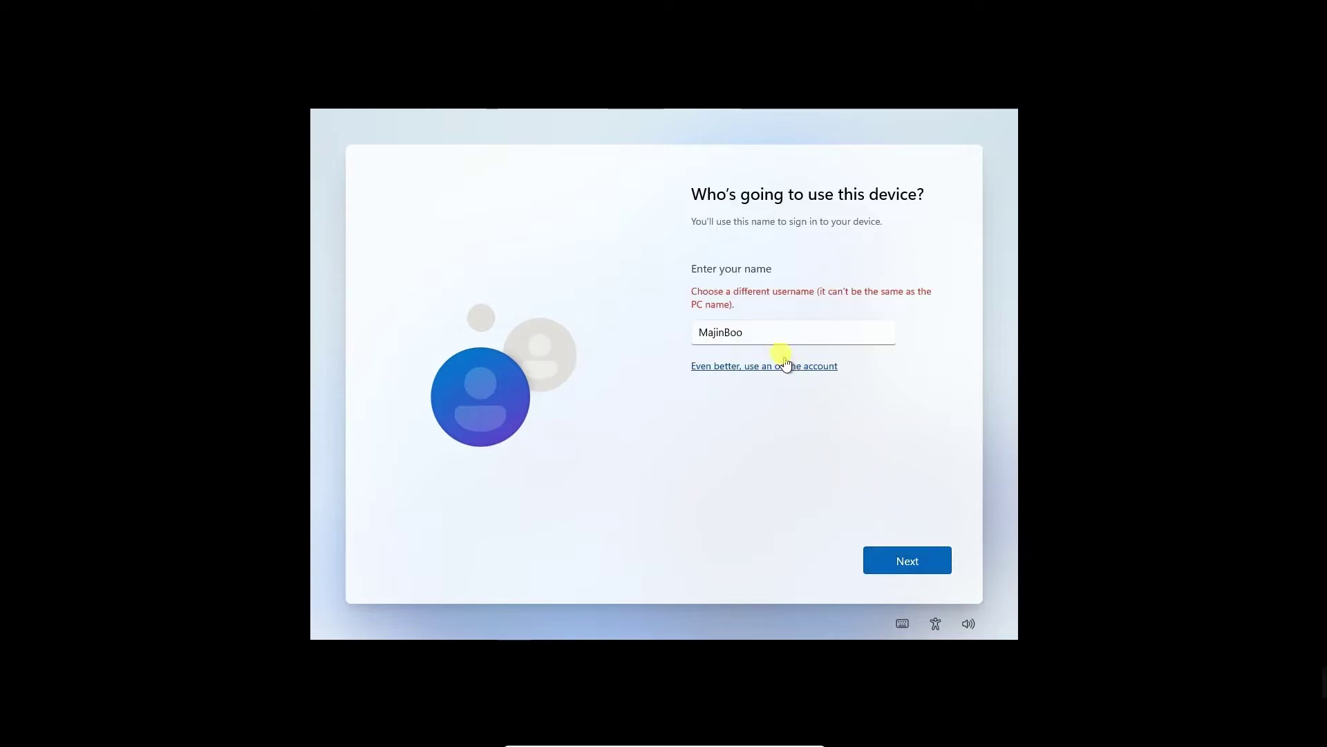
pyautogui.click(763, 333)
pyautogui.write('Char')
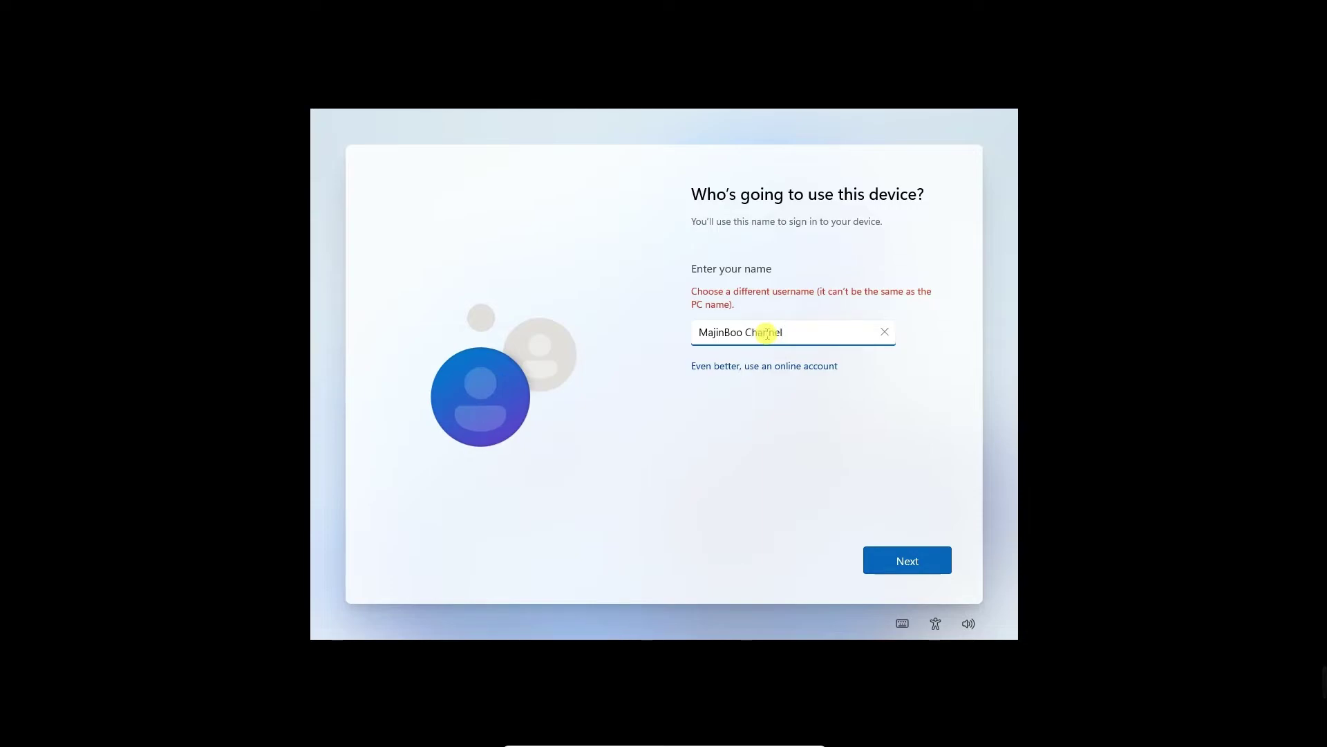
pyautogui.press('BackSpace')
pyautogui.press('BackSpace')
pyautogui.press('BackSpace')
pyautogui.press('BackSpace')
pyautogui.press('BackSpace')
pyautogui.press('BackSpace')
pyautogui.click(883, 558)
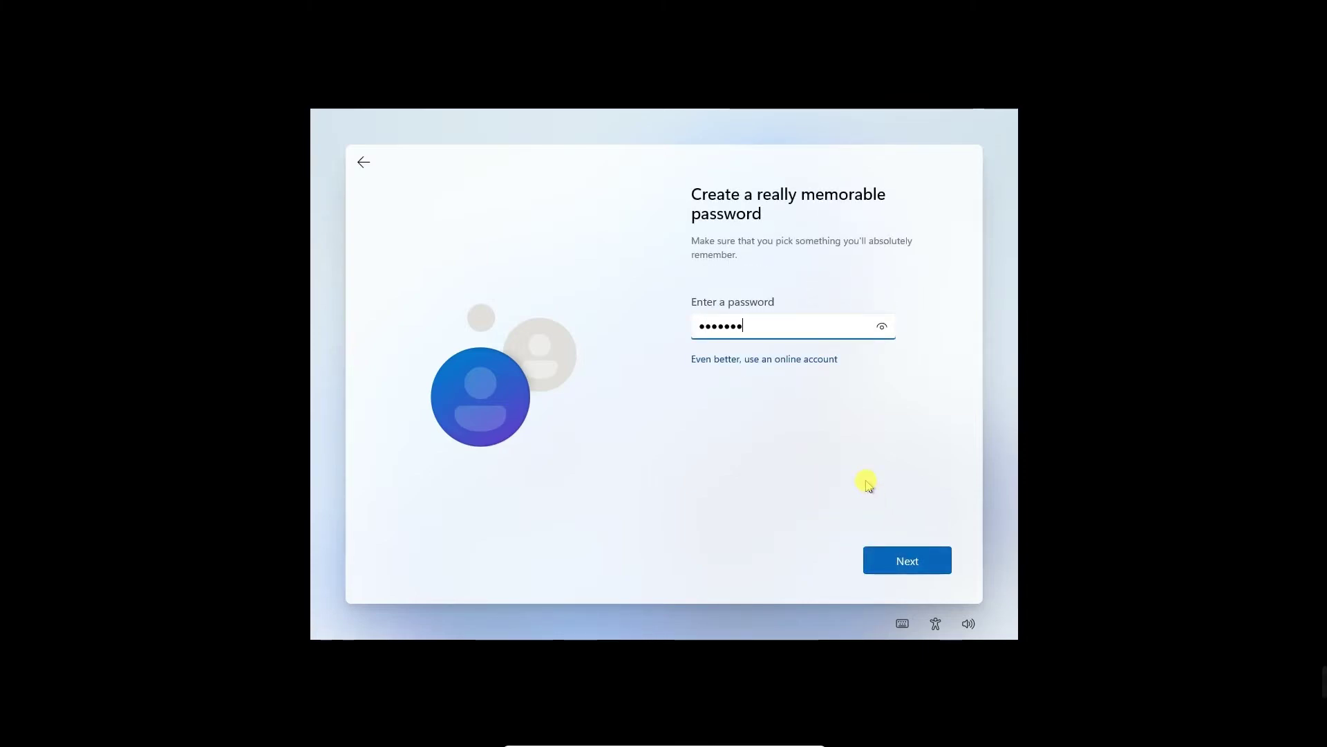
pyautogui.click(934, 560)
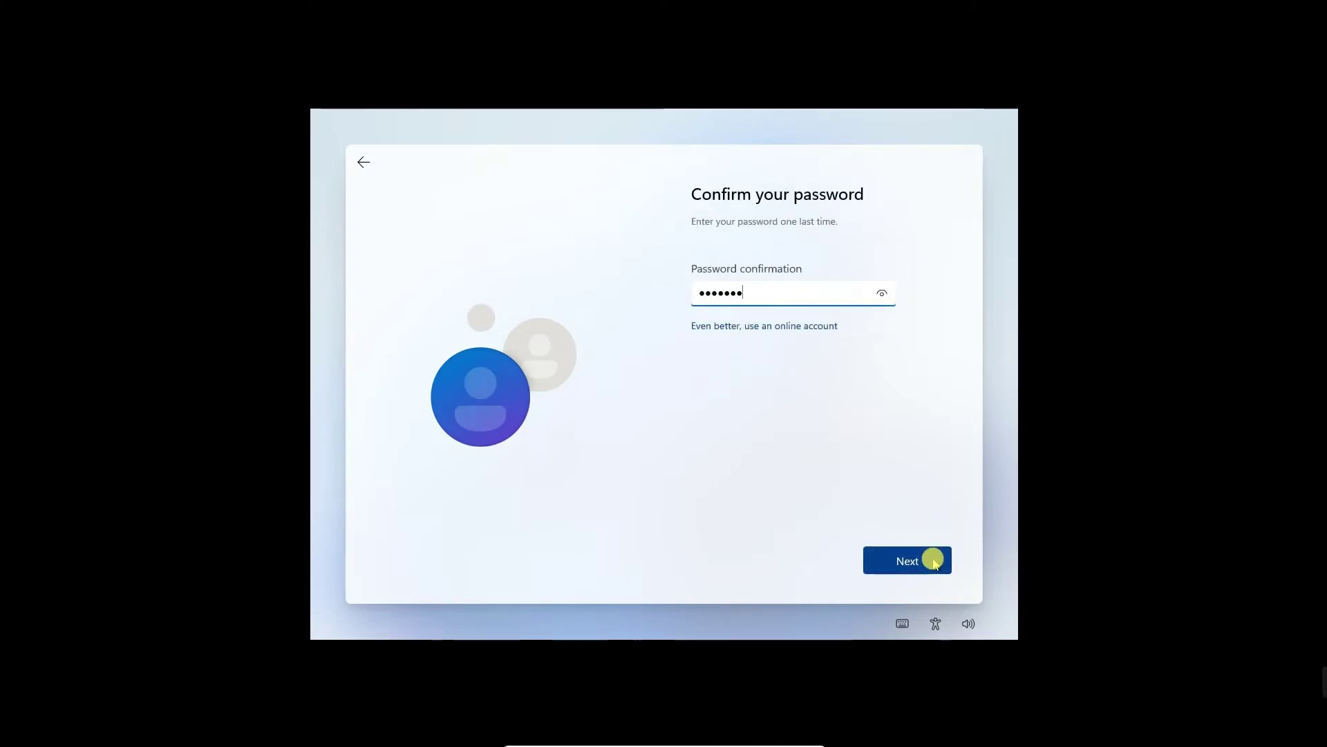
pyautogui.click(934, 560)
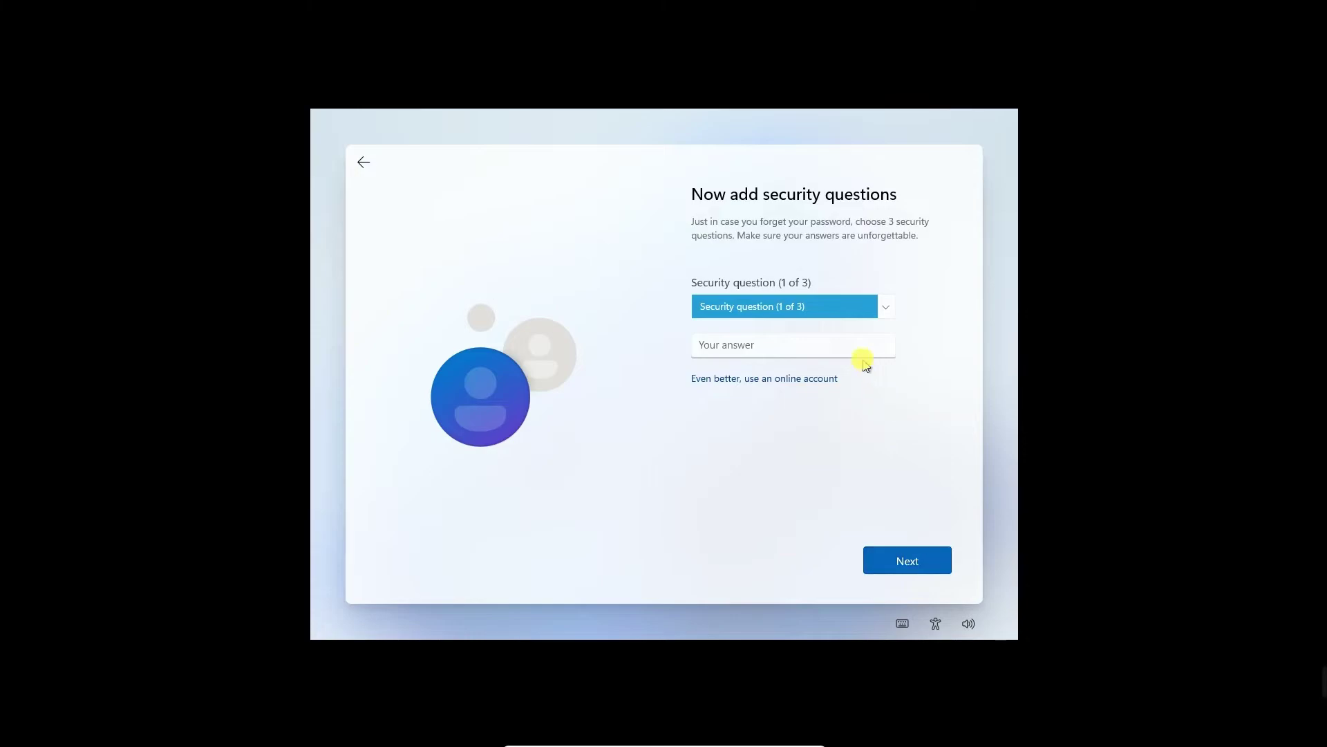
# Pick the first pet's name security question and enter its answer.
pyautogui.click(852, 305)
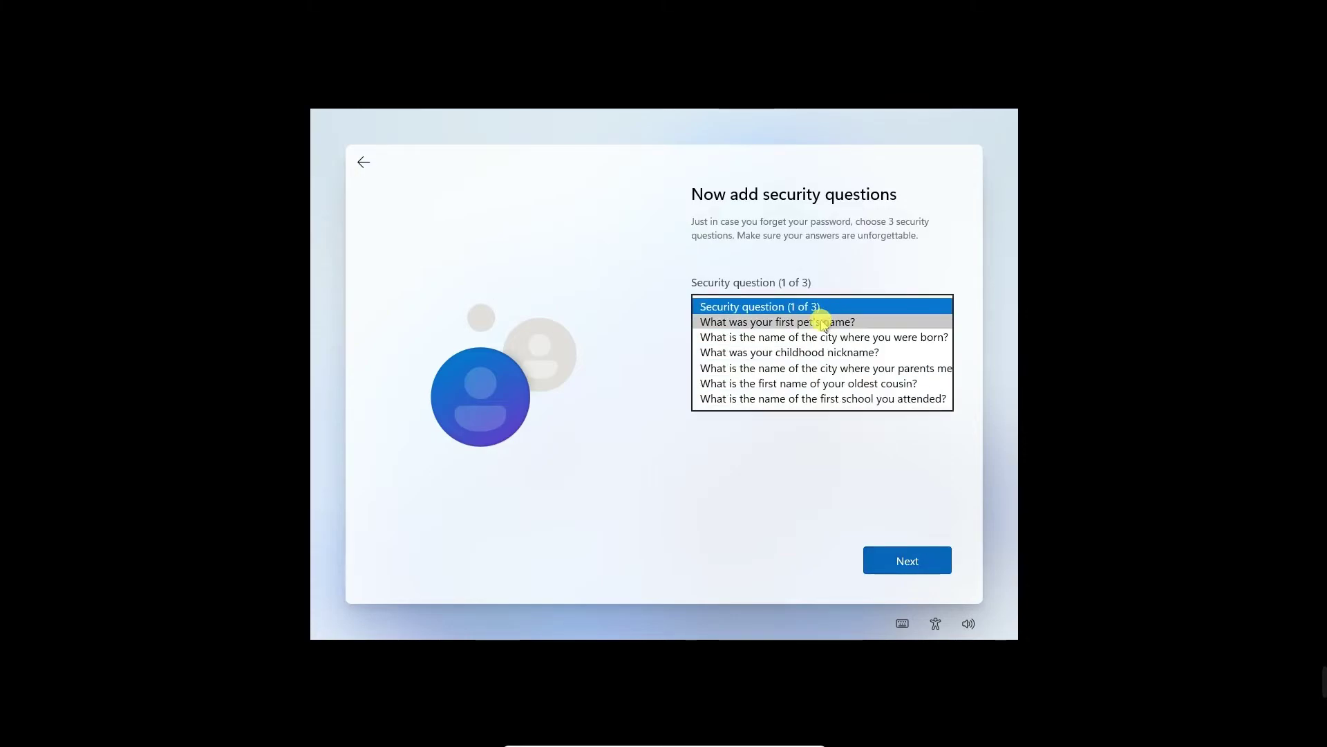
pyautogui.click(823, 324)
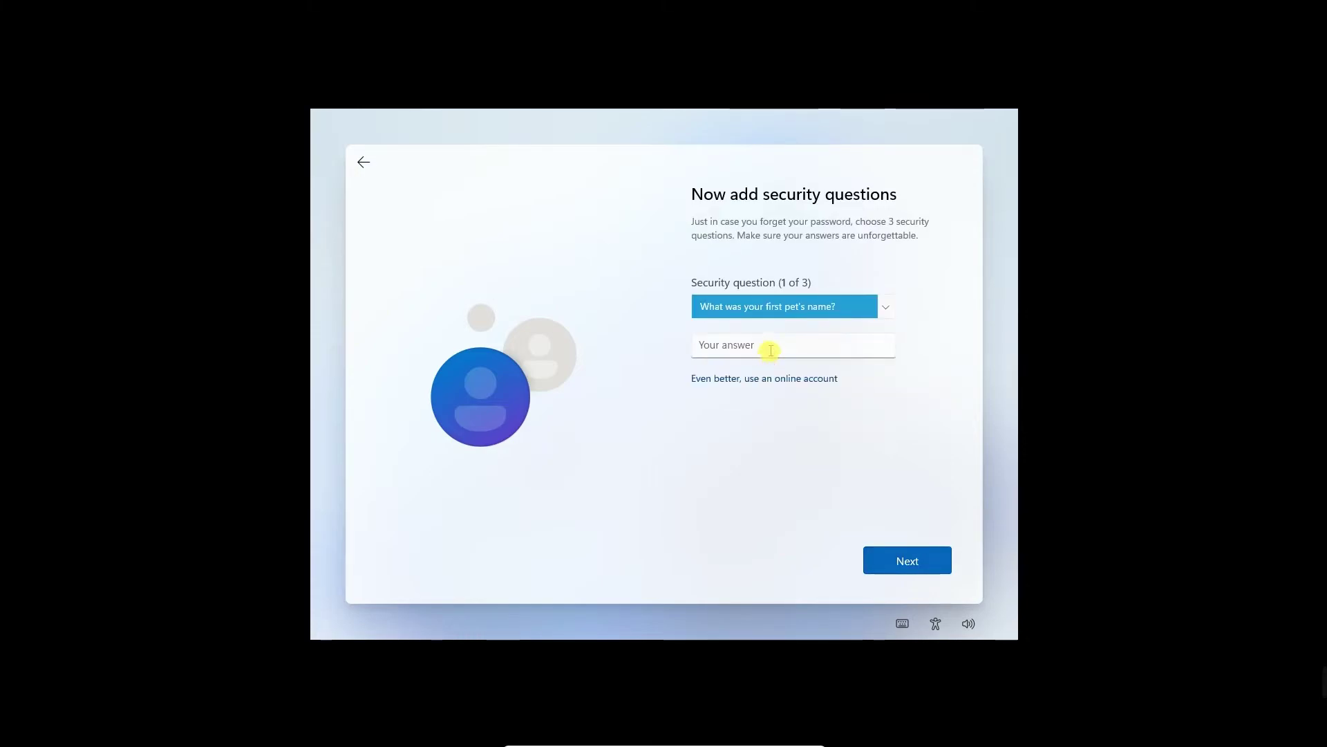
pyautogui.click(770, 350)
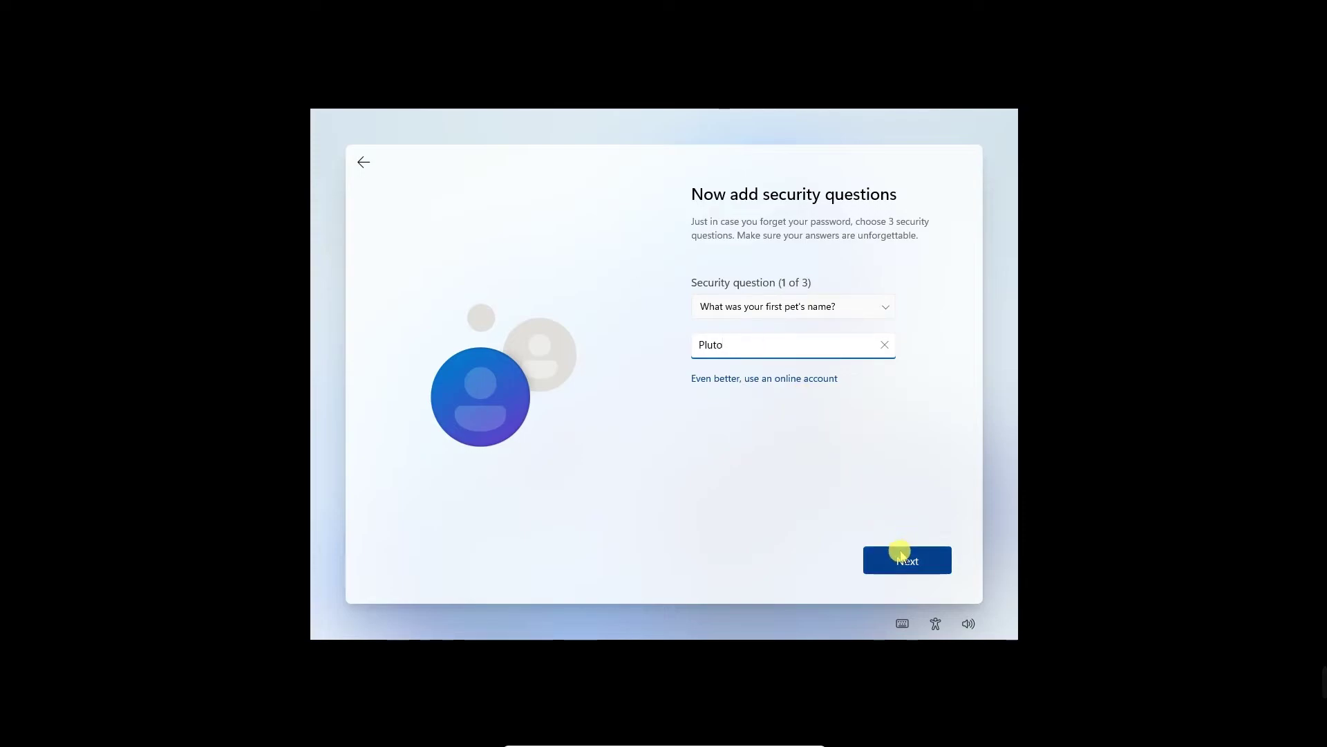
pyautogui.click(899, 557)
# Pick the birth city security question and type the city as its answer.
pyautogui.click(831, 315)
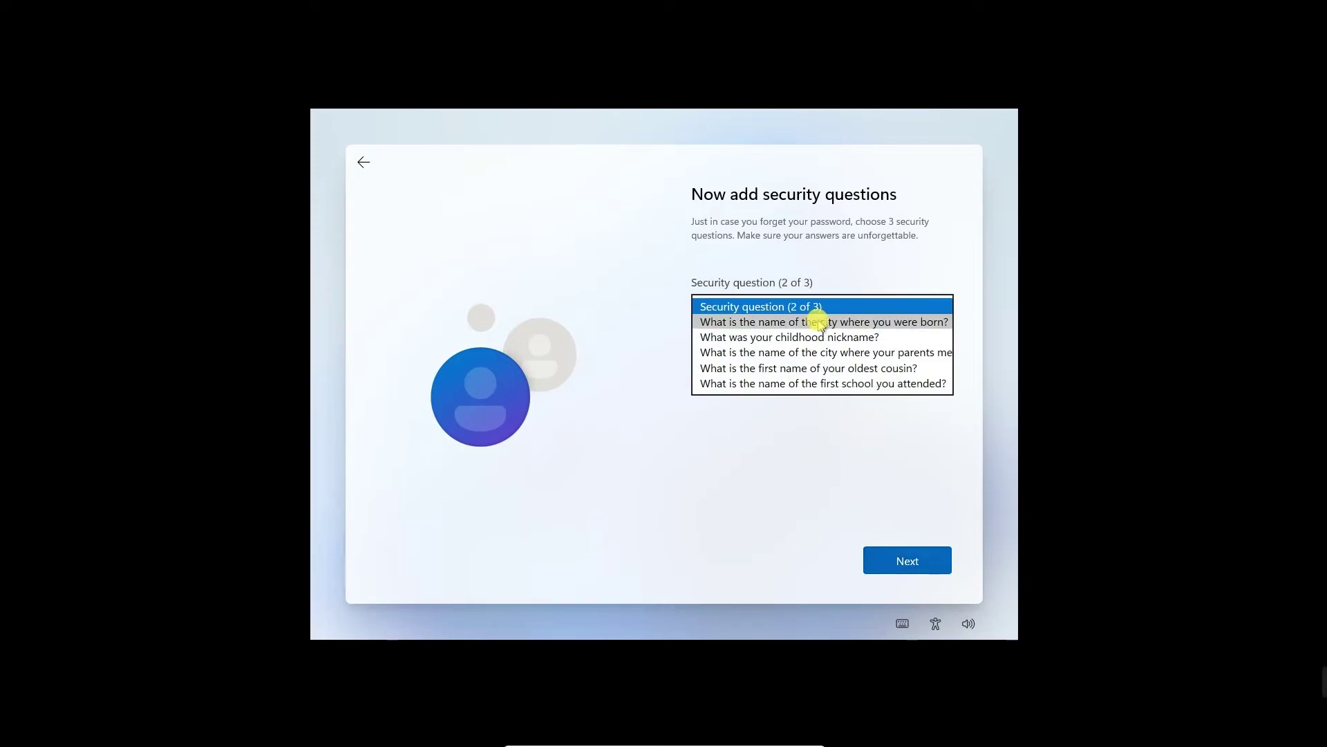
pyautogui.click(840, 323)
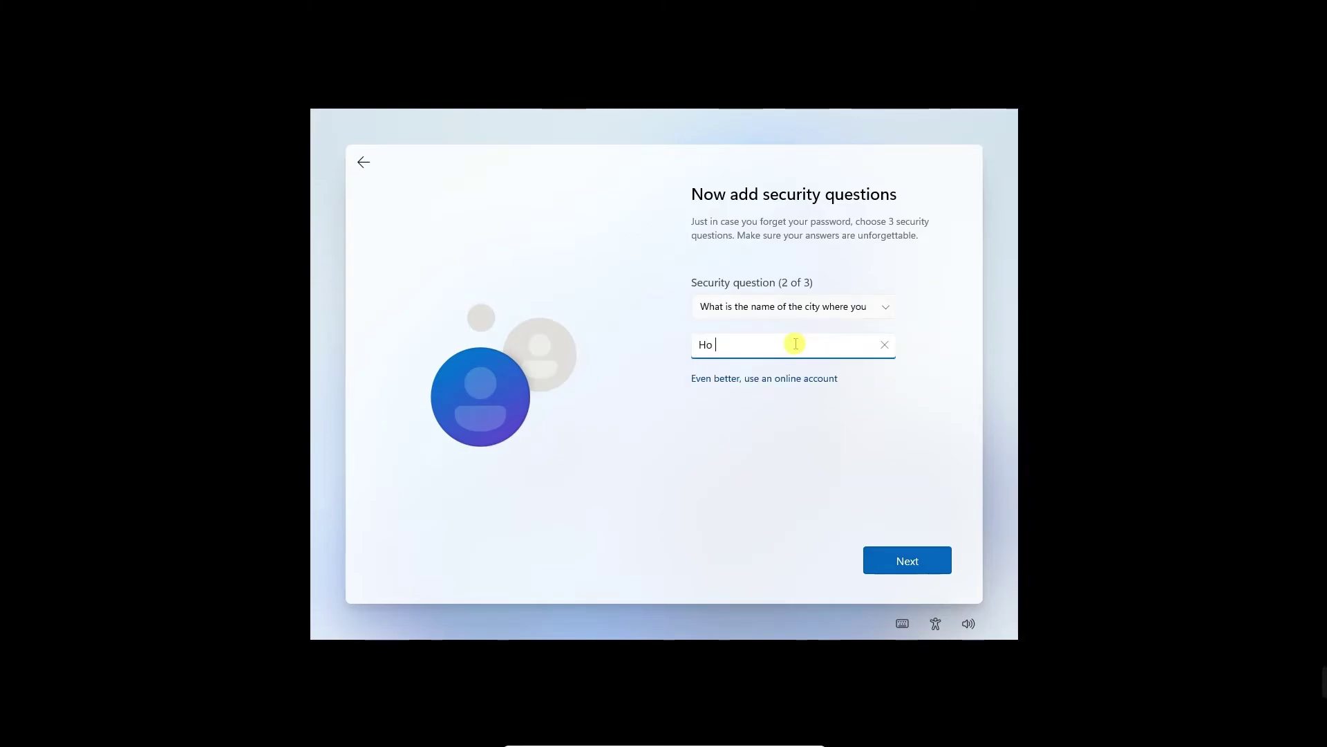
pyautogui.click(796, 344)
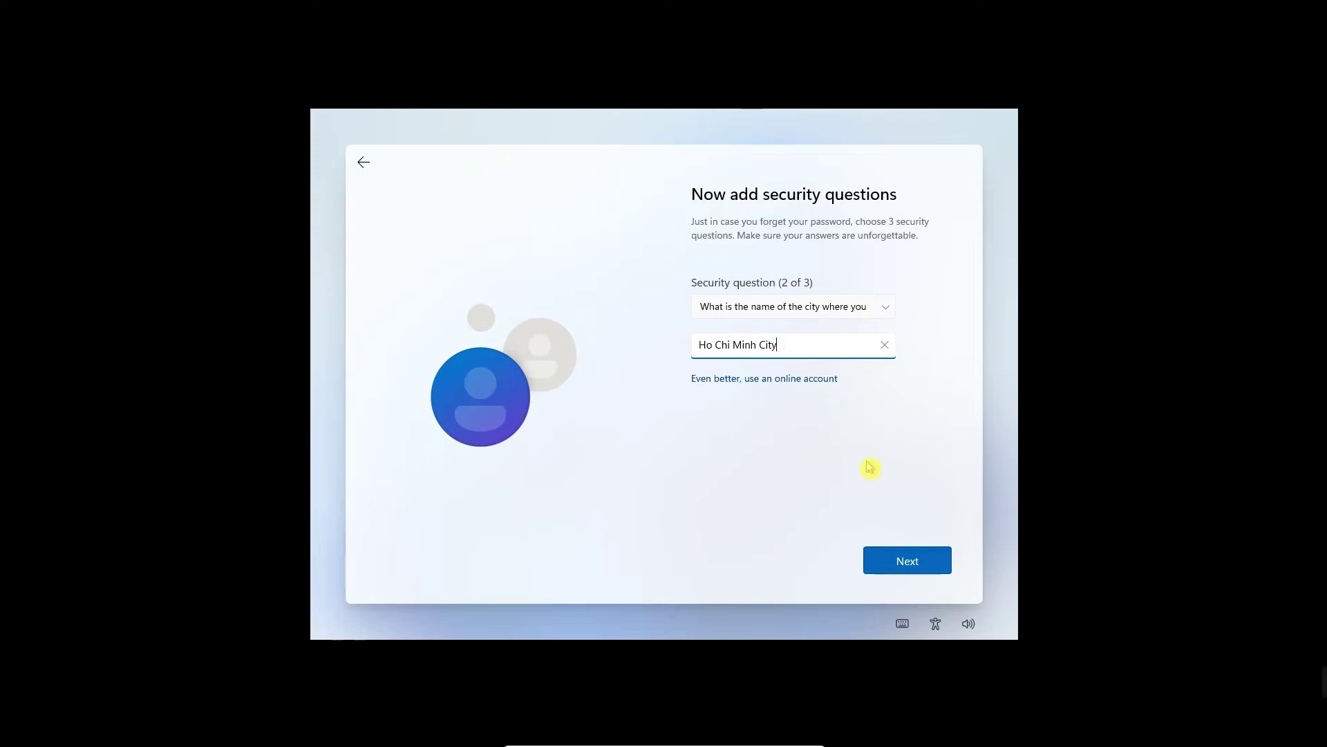
pyautogui.click(883, 556)
# Pick the childhood nickname security question, answer it, and continue setup.
pyautogui.click(811, 315)
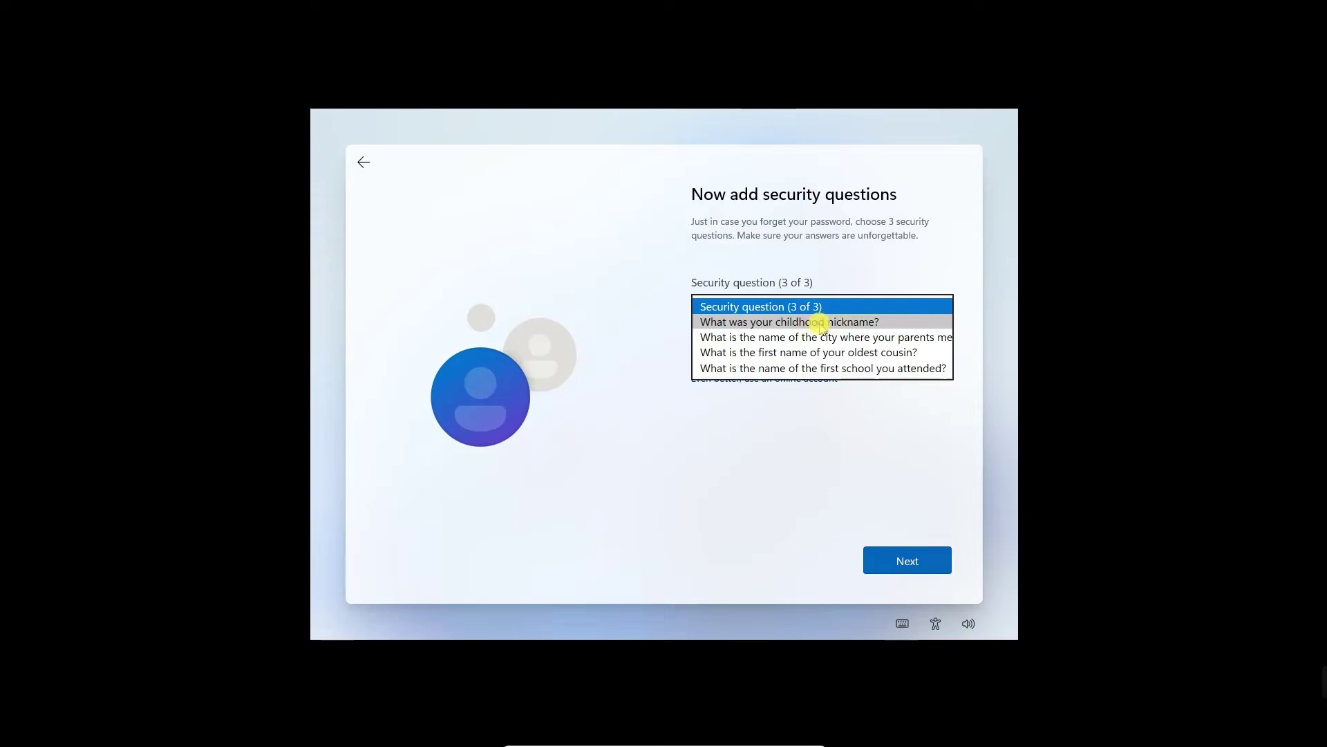
pyautogui.click(820, 322)
pyautogui.click(796, 344)
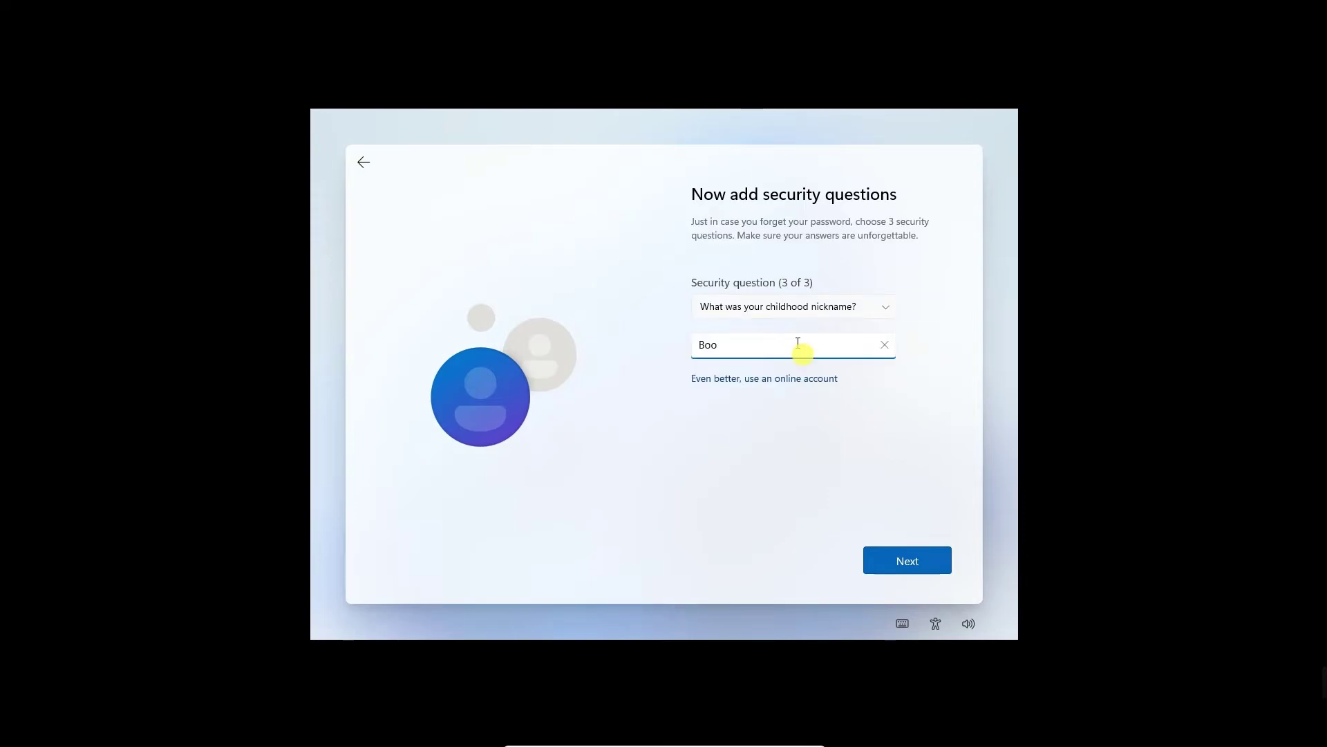
pyautogui.click(894, 559)
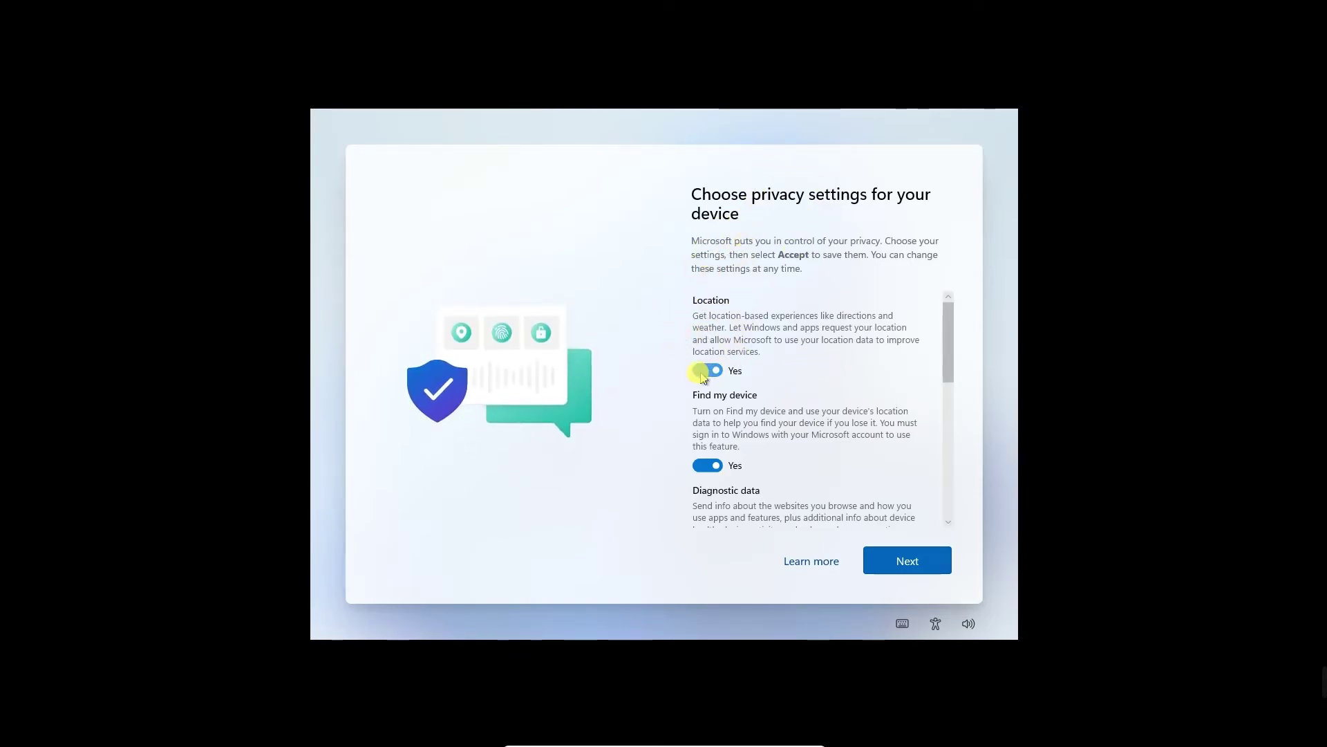
# Turn off location and Find my device, and limit diagnostic data to required only.
pyautogui.click(705, 370)
pyautogui.scroll(-2, 709, 390)
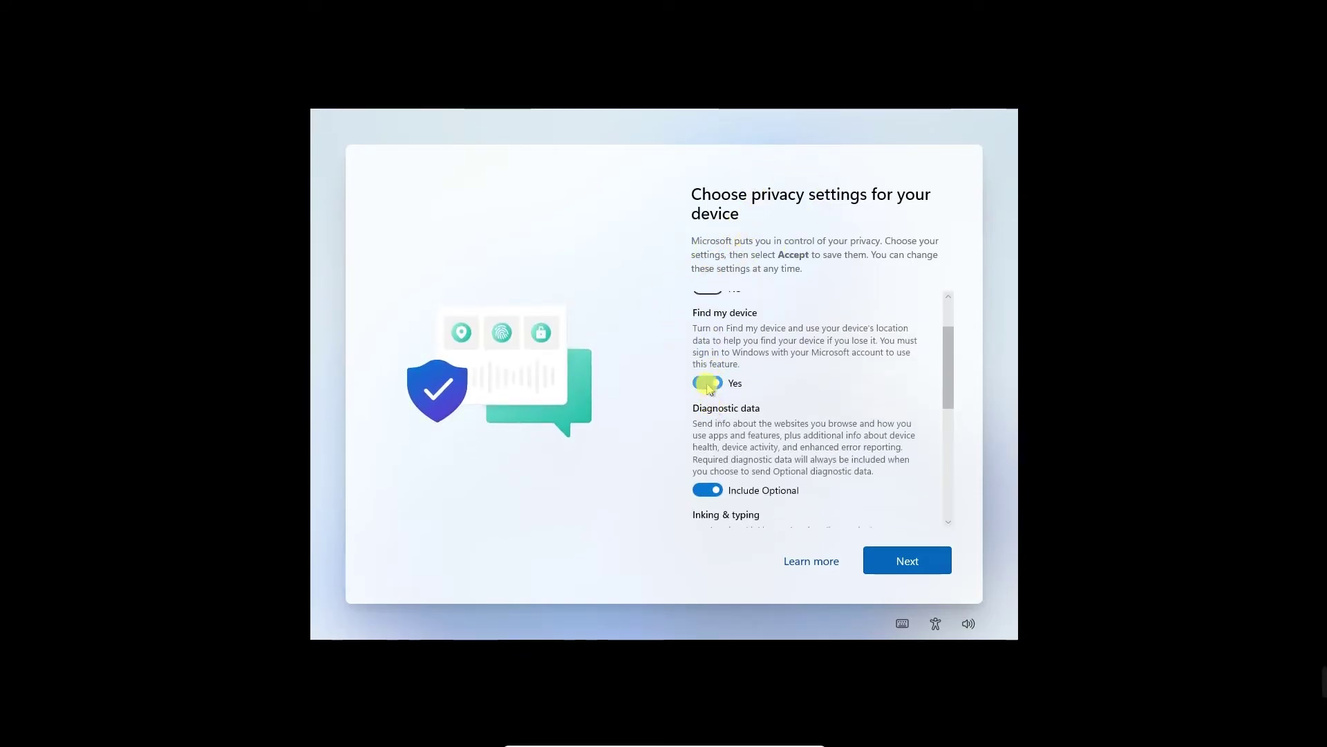
pyautogui.click(695, 391)
pyautogui.scroll(-1, 795, 396)
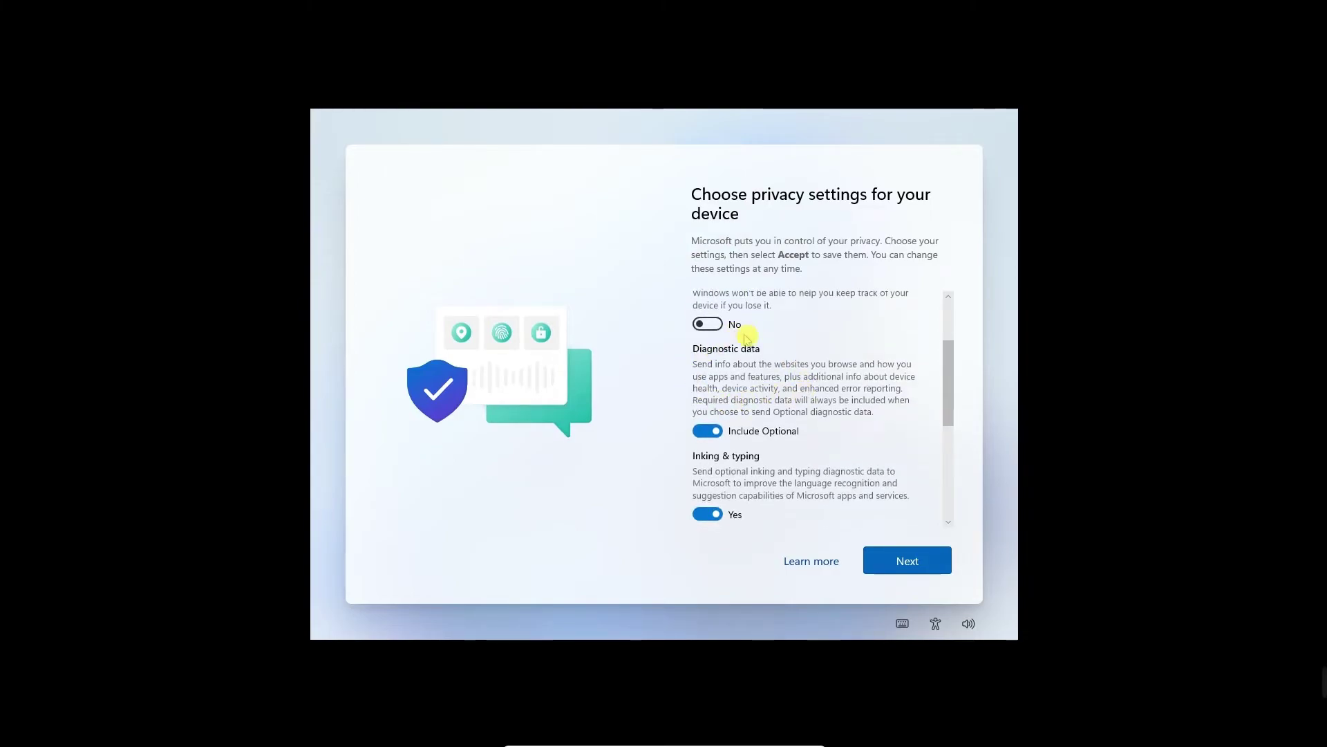
pyautogui.click(706, 430)
pyautogui.scroll(-1, 812, 384)
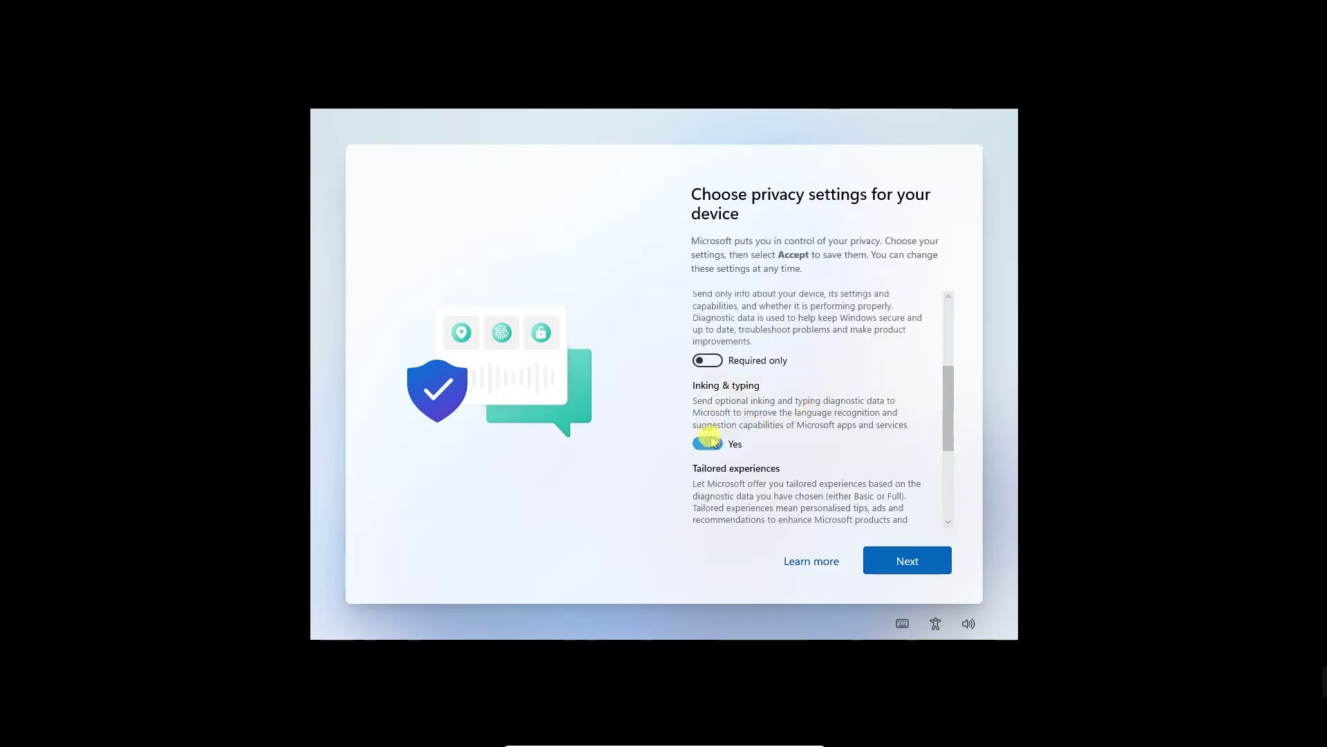
# Turn off inking & typing, tailored experiences and advertising ID, then accept the privacy settings.
pyautogui.click(708, 444)
pyautogui.scroll(-1, 781, 449)
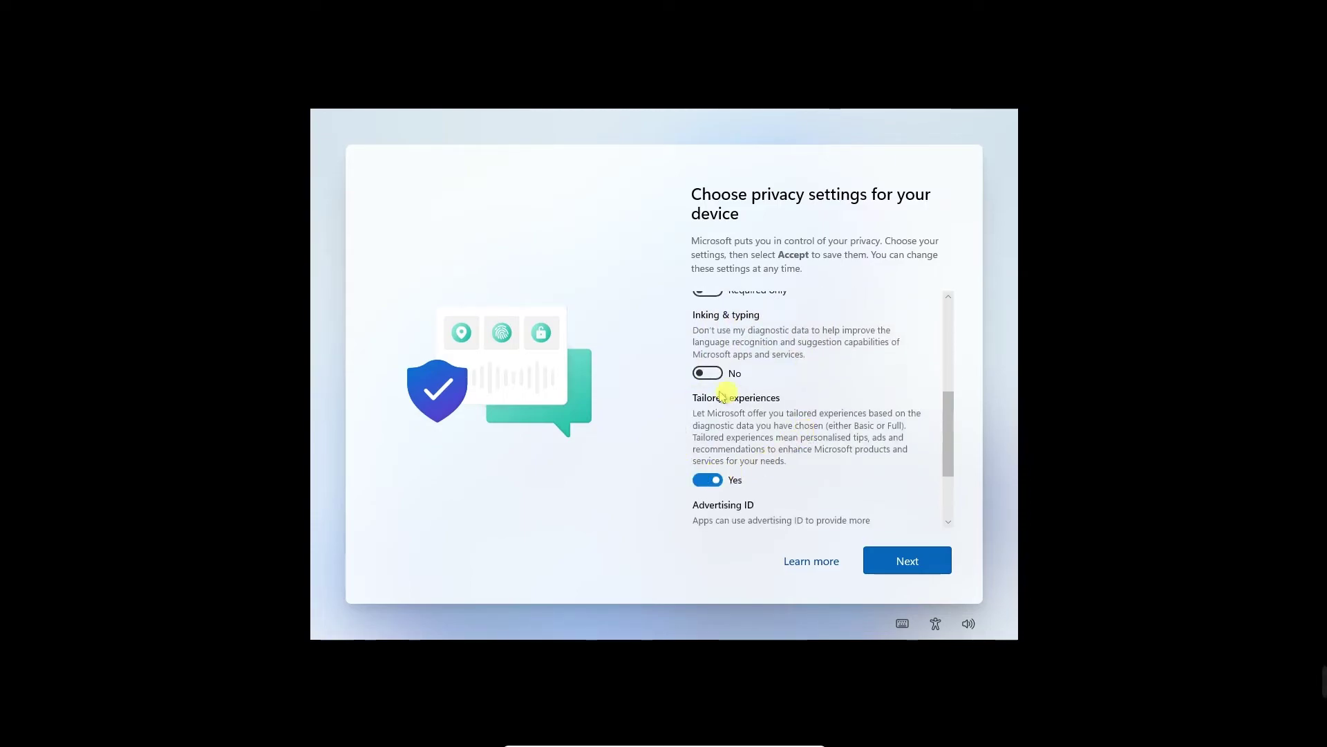
pyautogui.click(705, 479)
pyautogui.scroll(-2, 816, 405)
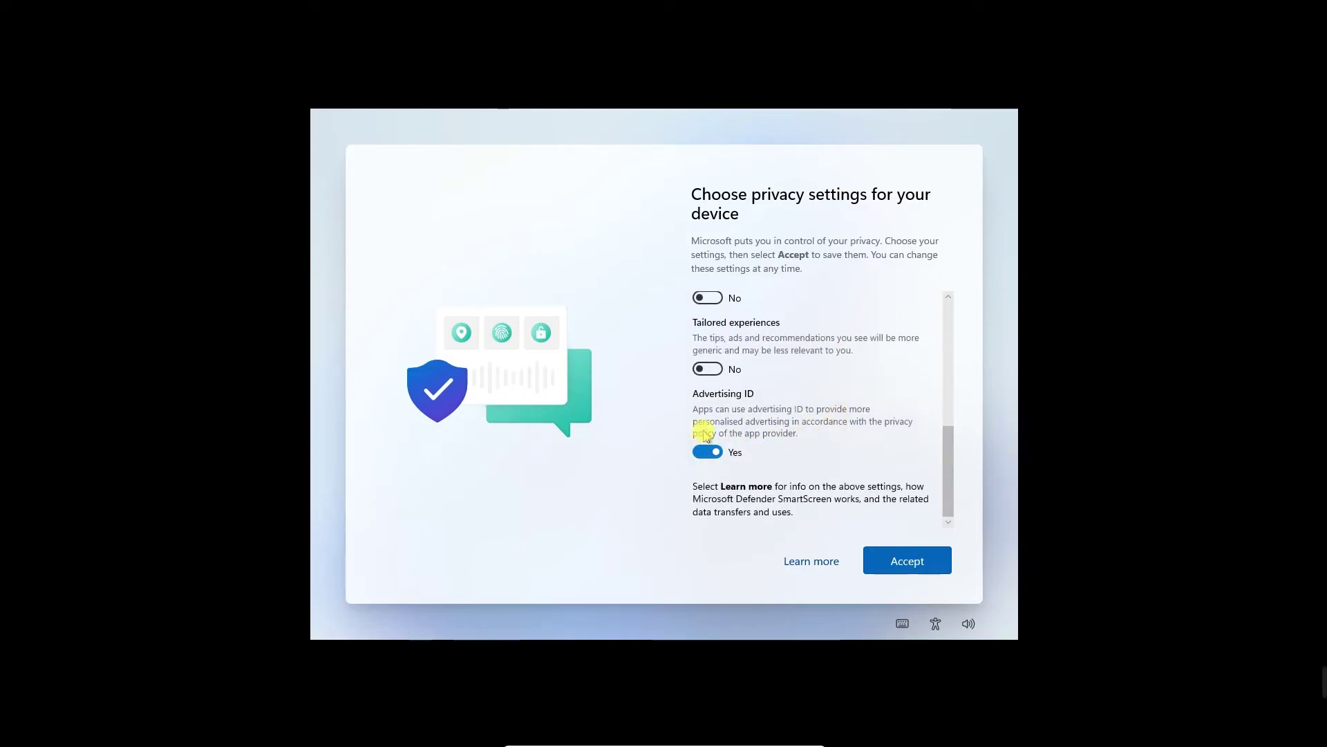
pyautogui.click(708, 453)
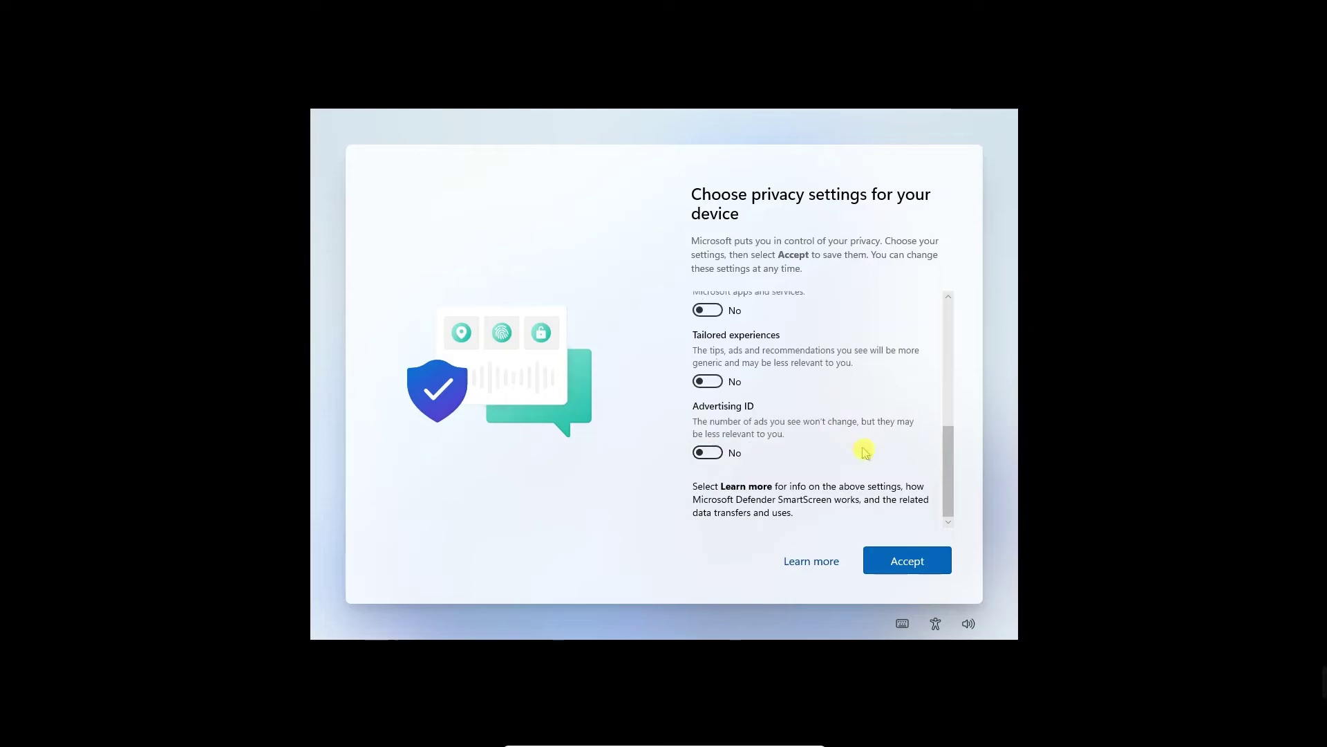
pyautogui.click(926, 557)
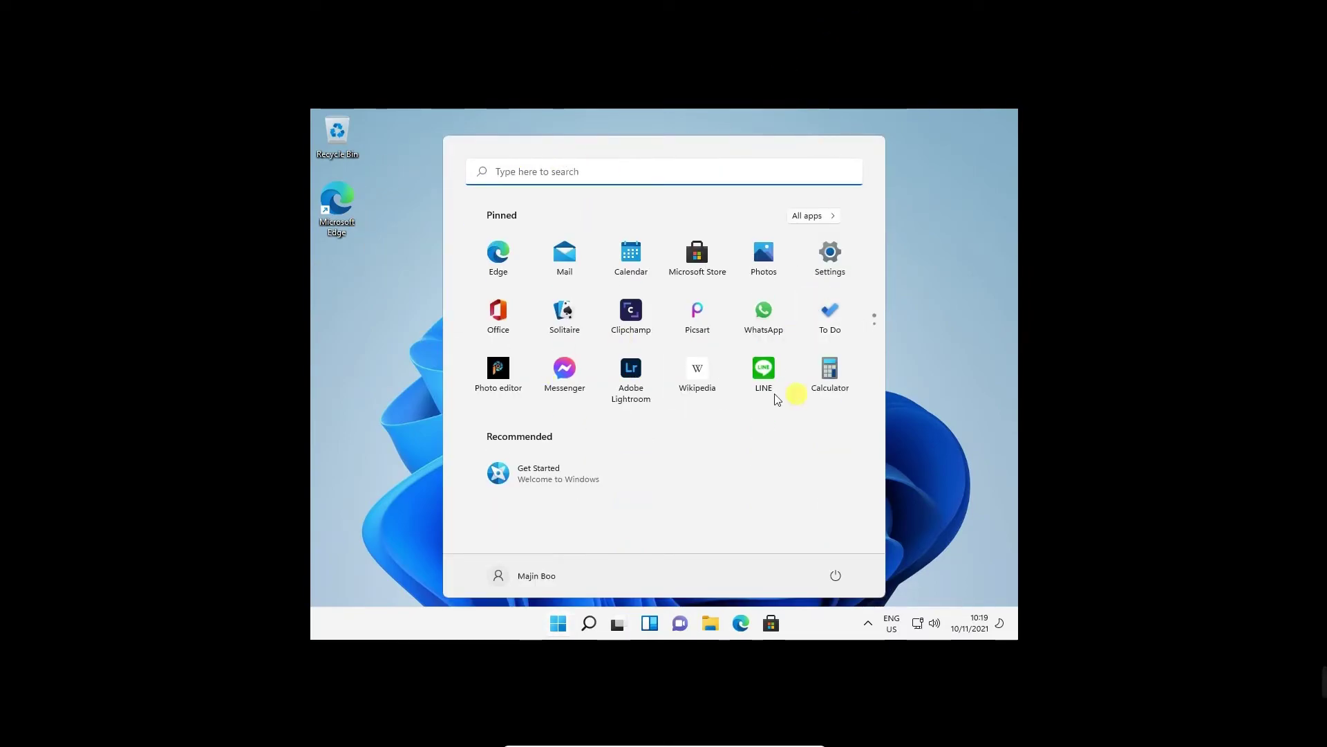
# Close the Start menu and open the right-click menu on an empty spot of the Windows 11 desktop.
pyautogui.click(706, 265)
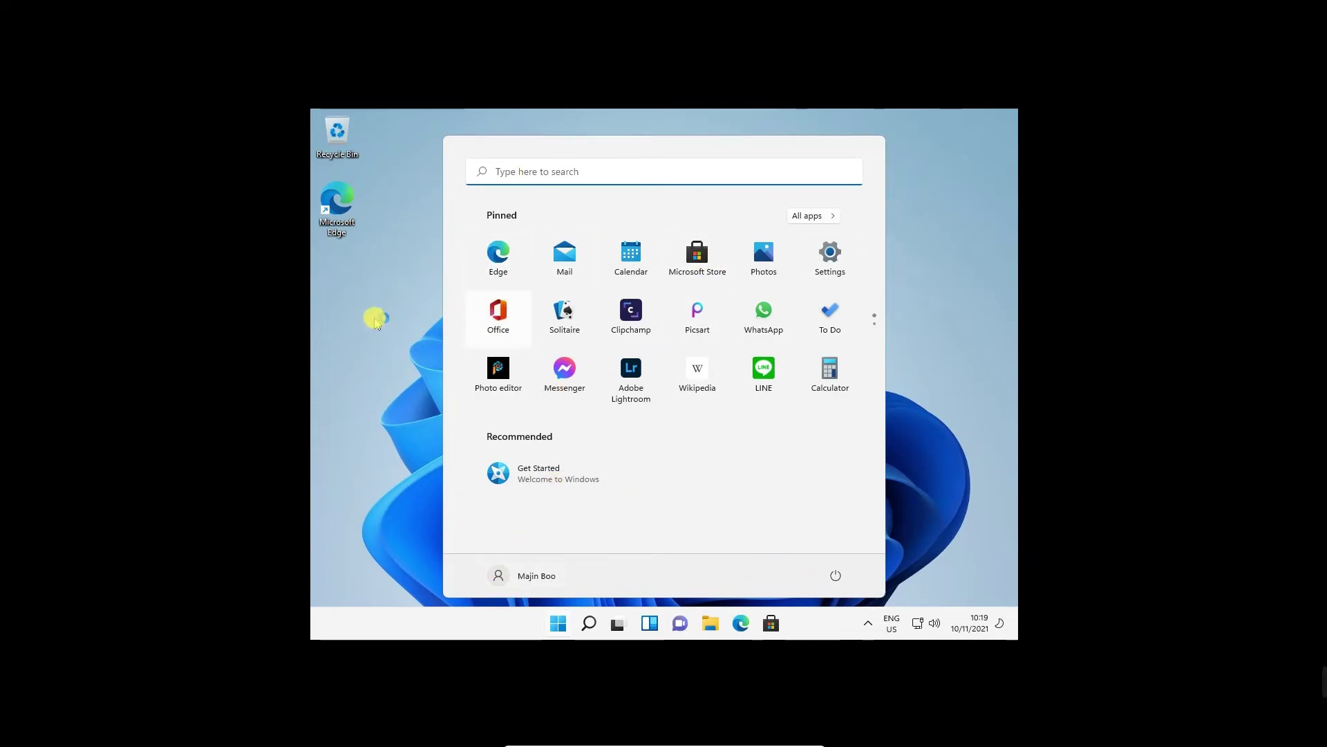
pyautogui.click(514, 215)
pyautogui.rightClick(517, 213)
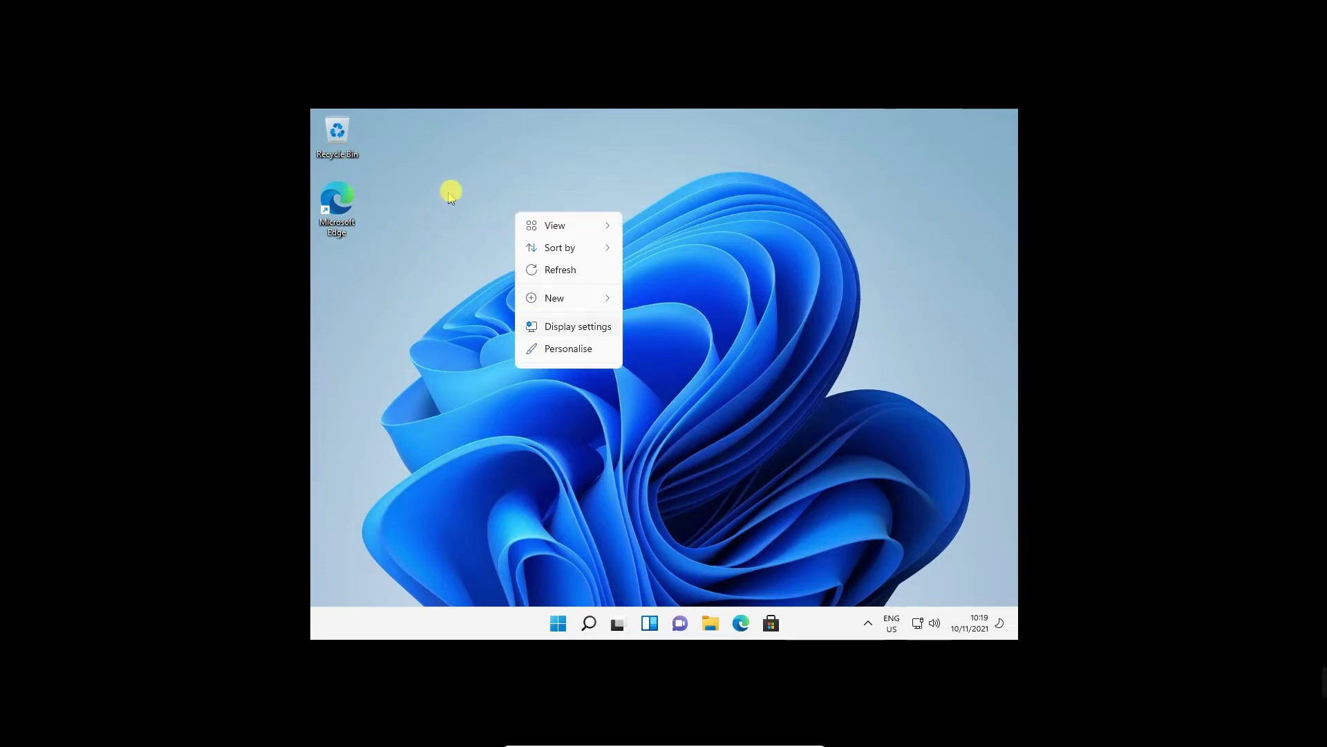
# Check Display settings (1024 × 768 resolution) and the Graphics page, then close Settings.
pyautogui.click(580, 327)
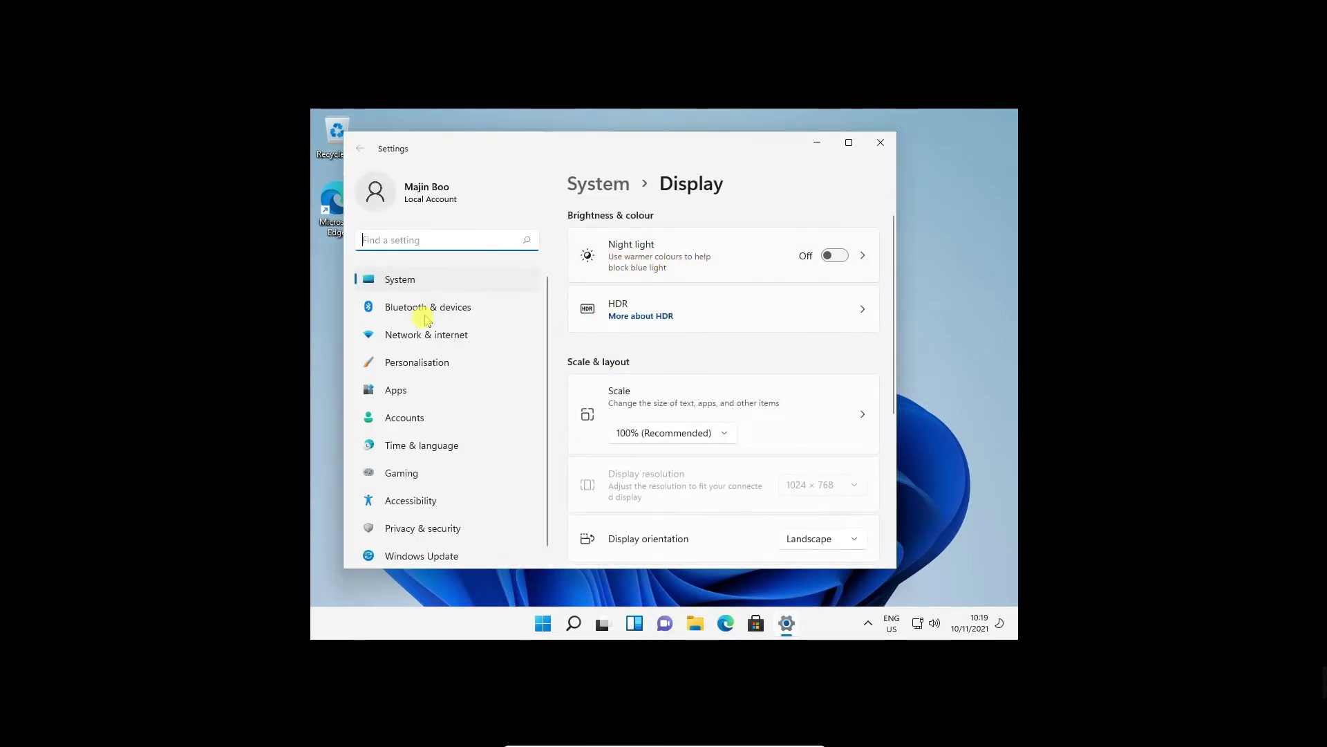
pyautogui.scroll(-3, 736, 373)
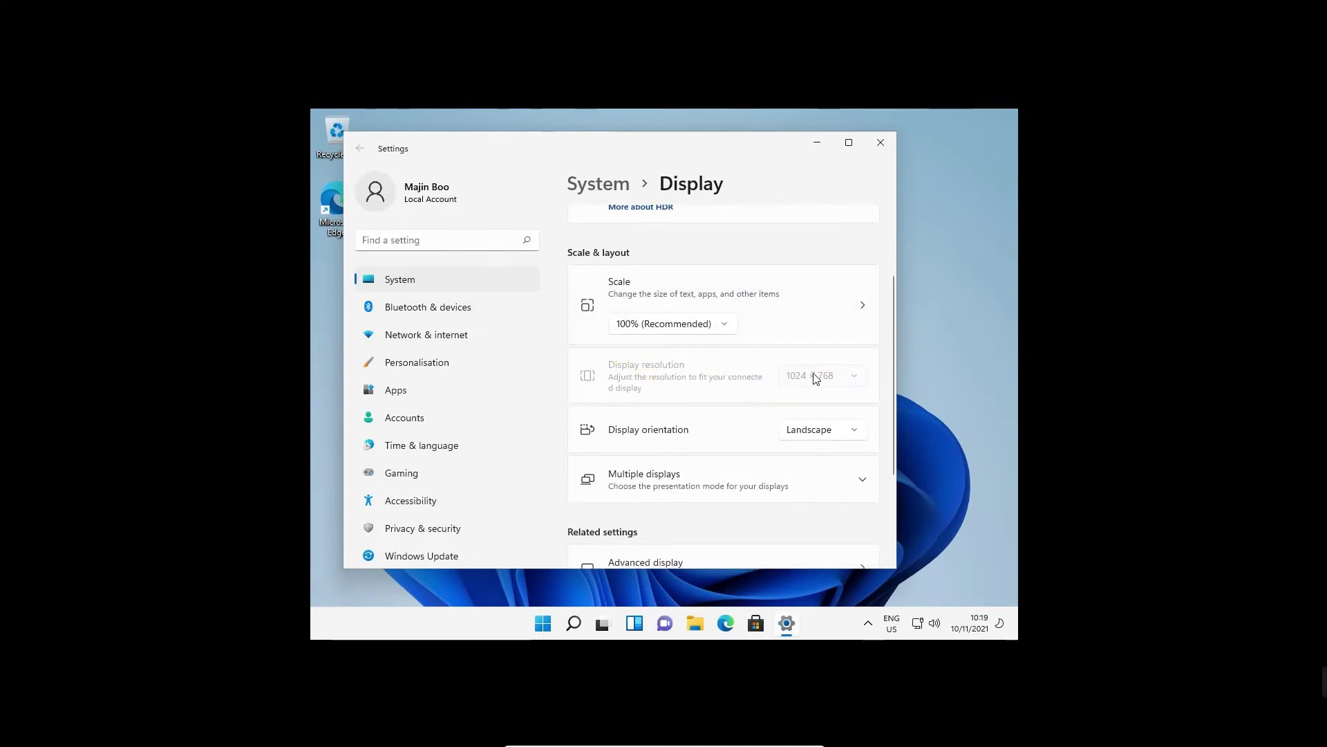
pyautogui.scroll(-3, 574, 479)
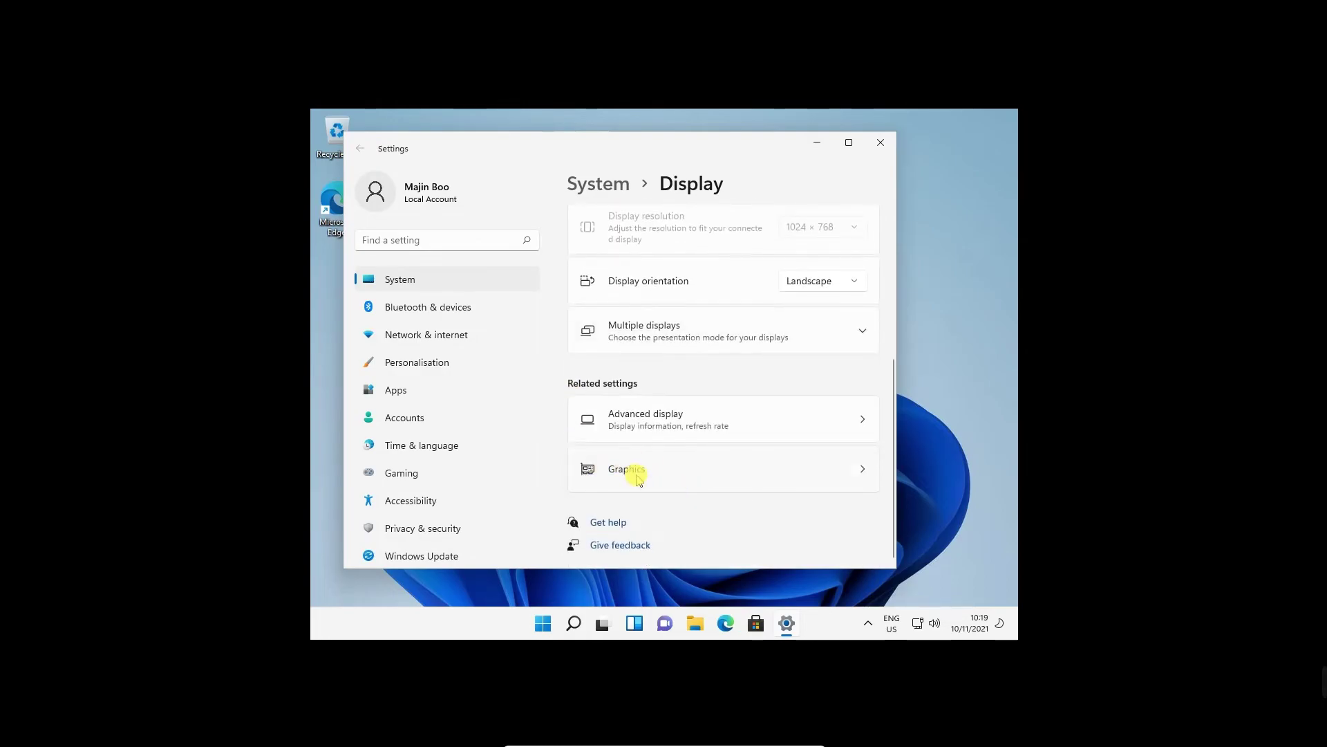
pyautogui.click(631, 472)
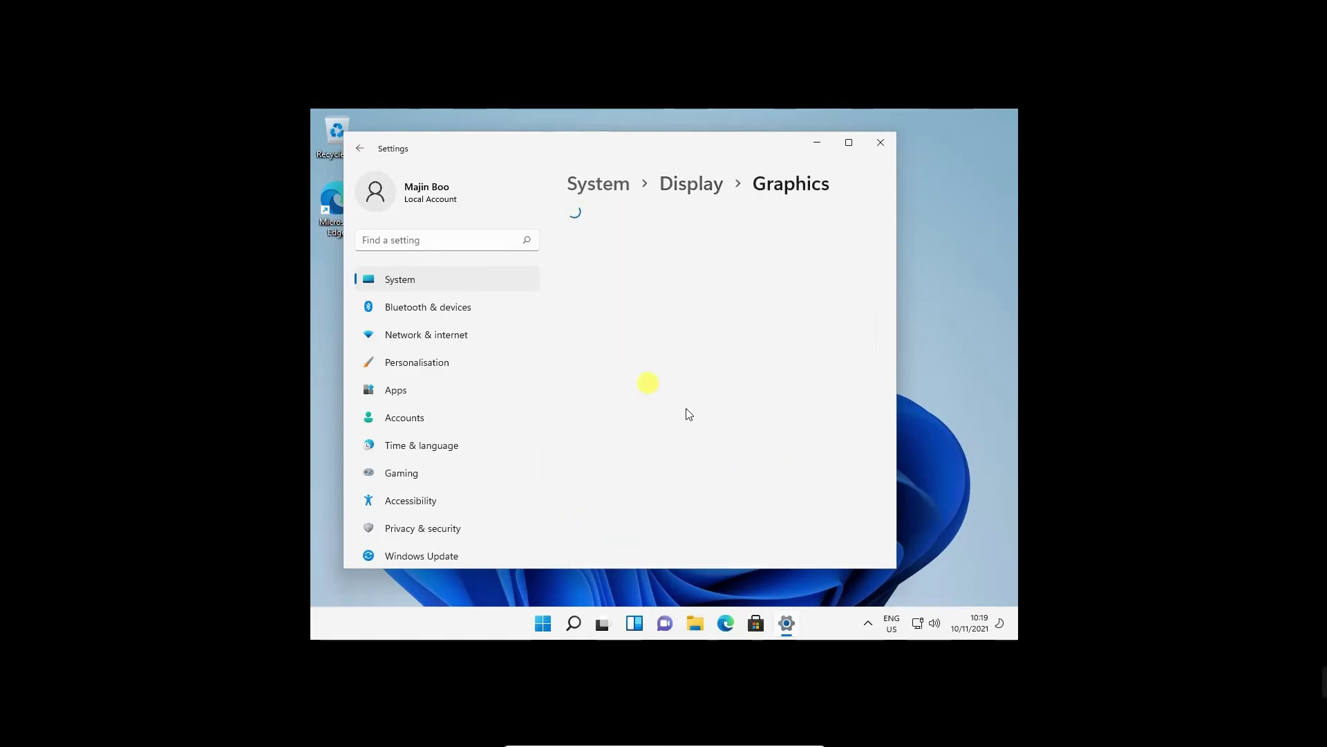
pyautogui.click(881, 143)
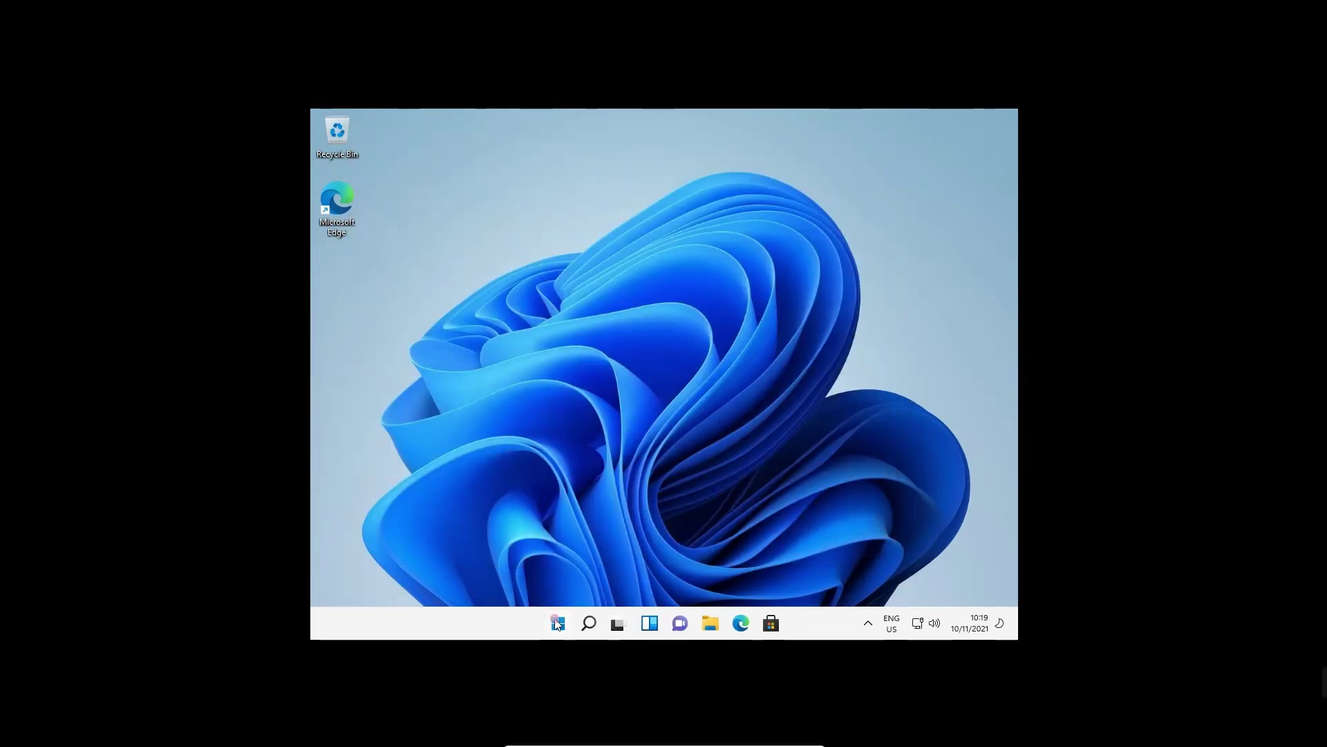
# Launch Microsoft Edge from its desktop shortcut.
pyautogui.click(558, 624)
pyautogui.click(400, 234)
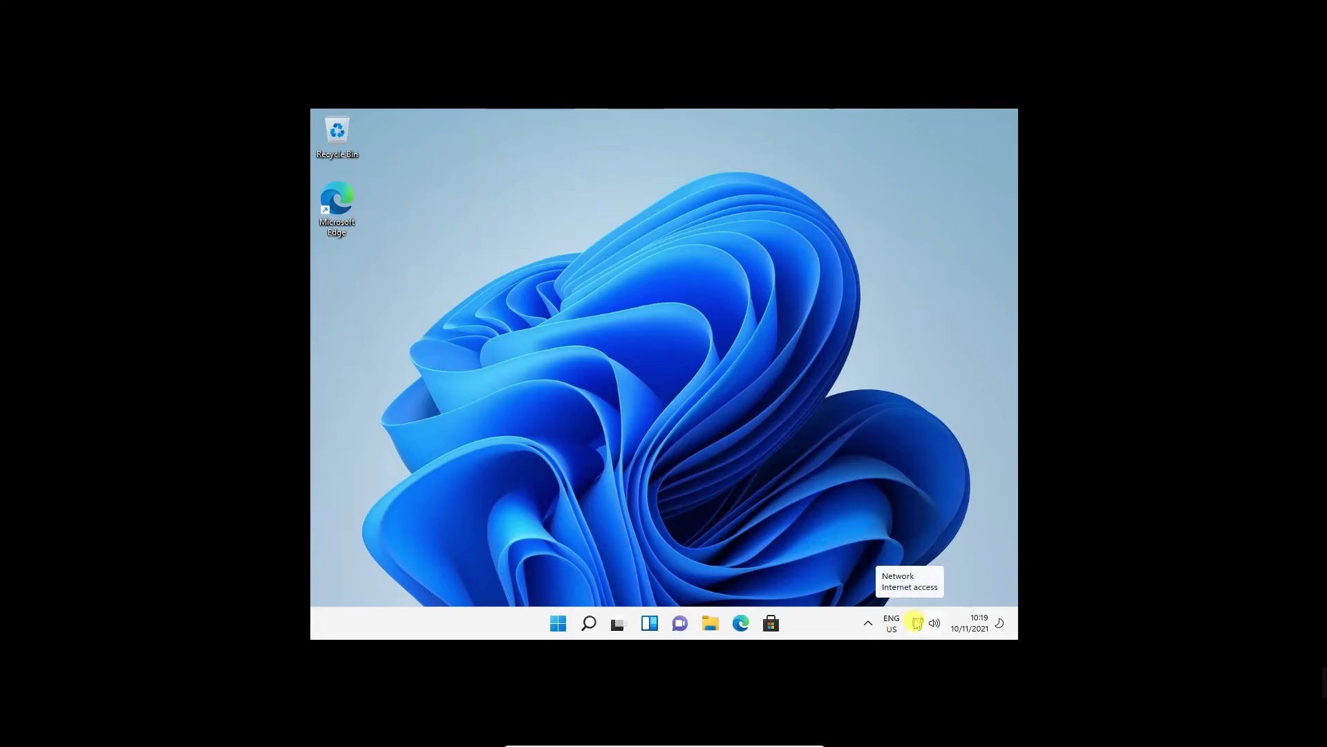
pyautogui.doubleClick(354, 191)
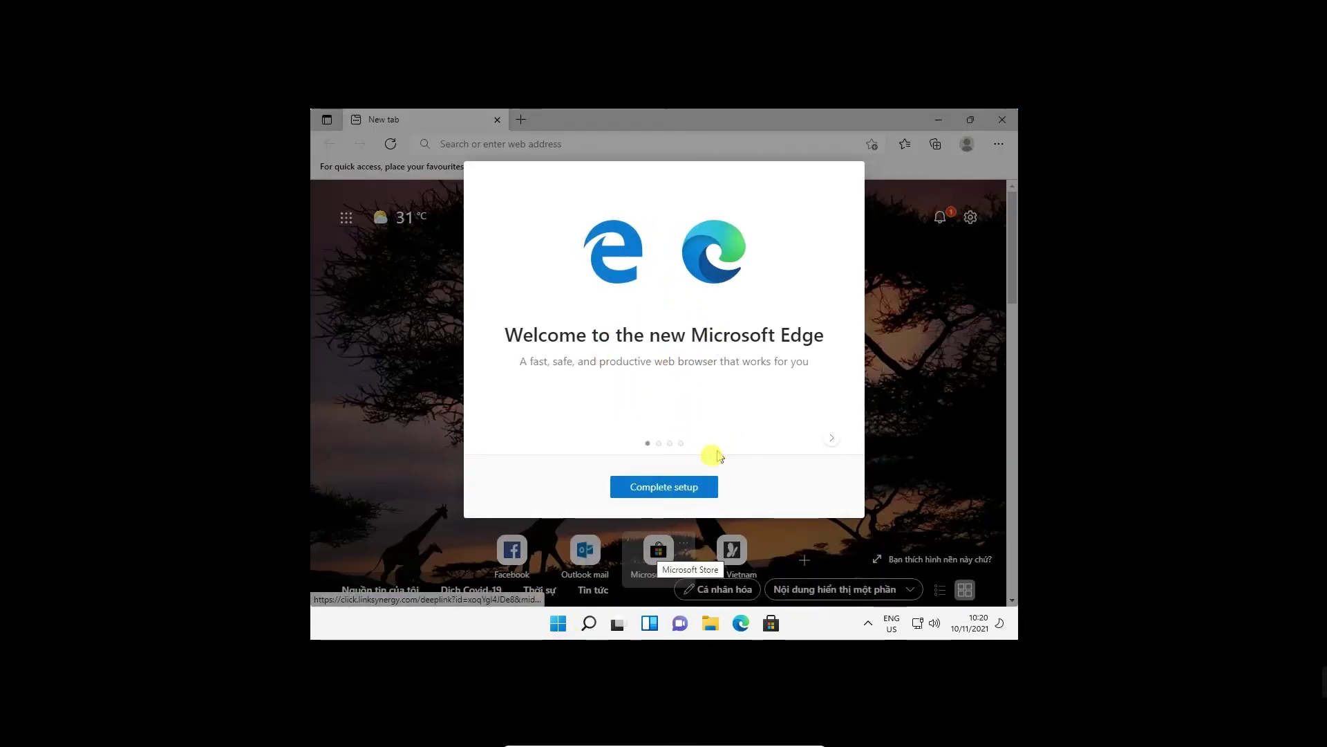
# Finish Edge's first-run setup with the Focused layout, skip sync sign-in, and select the address.
pyautogui.click(669, 490)
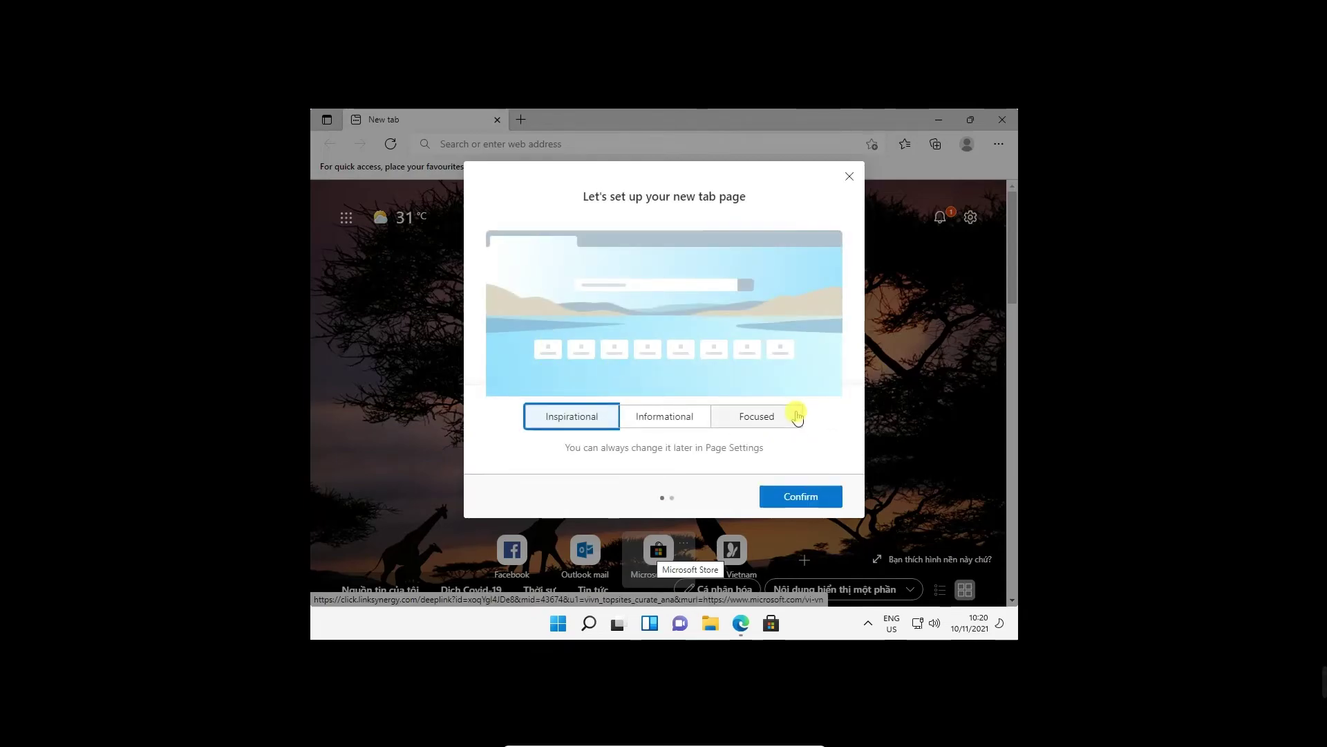
pyautogui.click(791, 418)
pyautogui.click(827, 496)
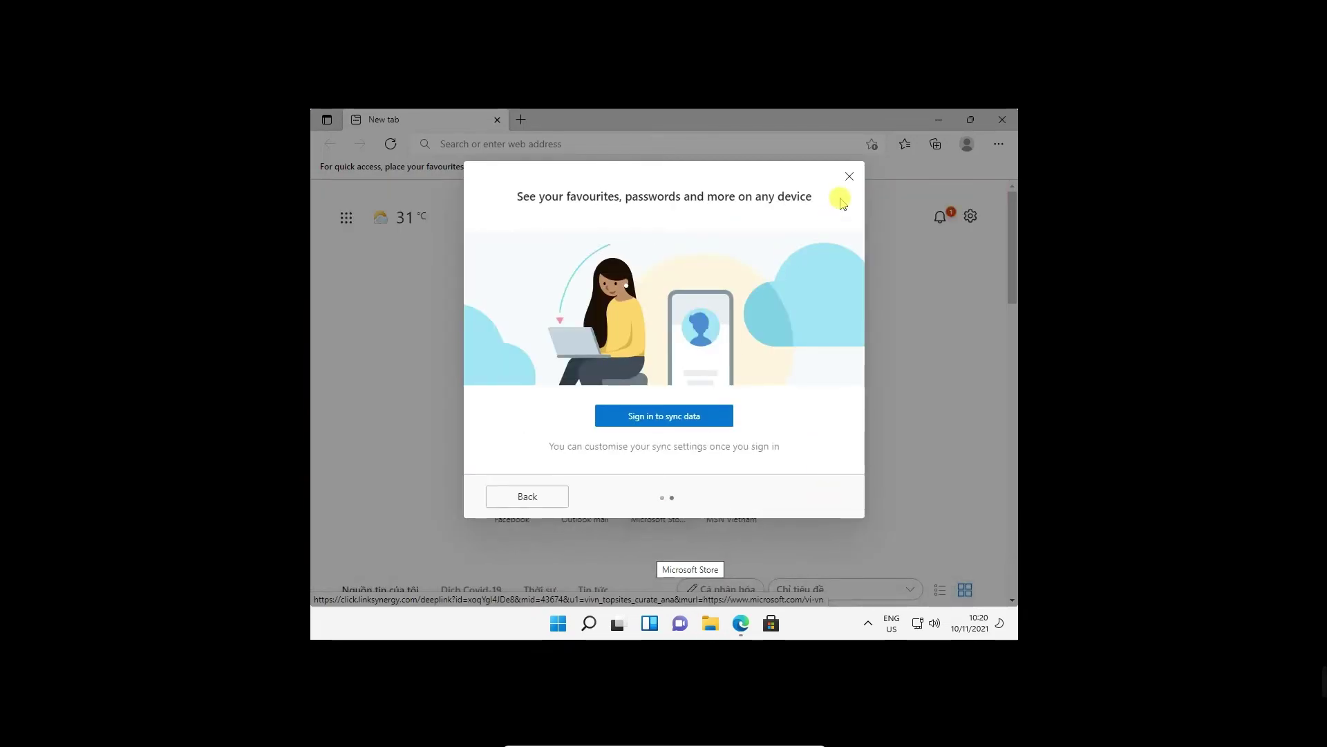
pyautogui.click(850, 177)
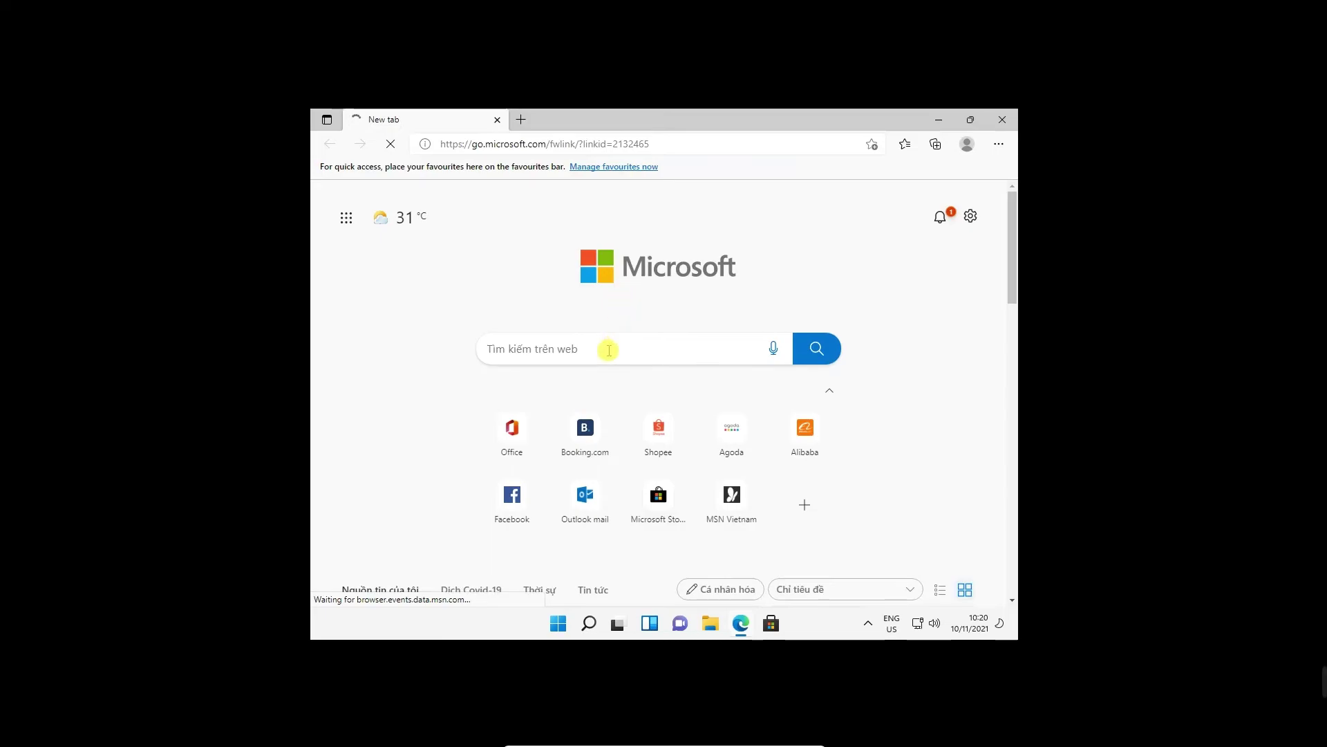
pyautogui.click(615, 143)
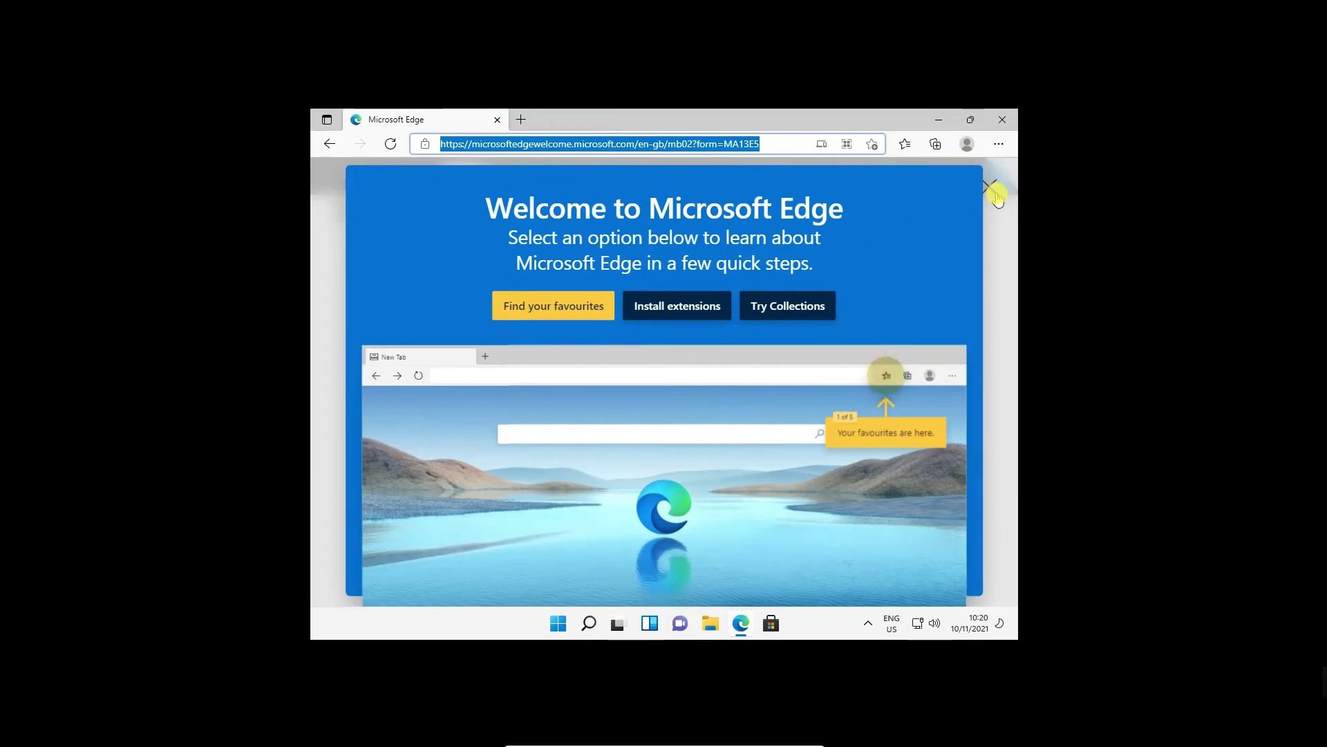
pyautogui.click(981, 276)
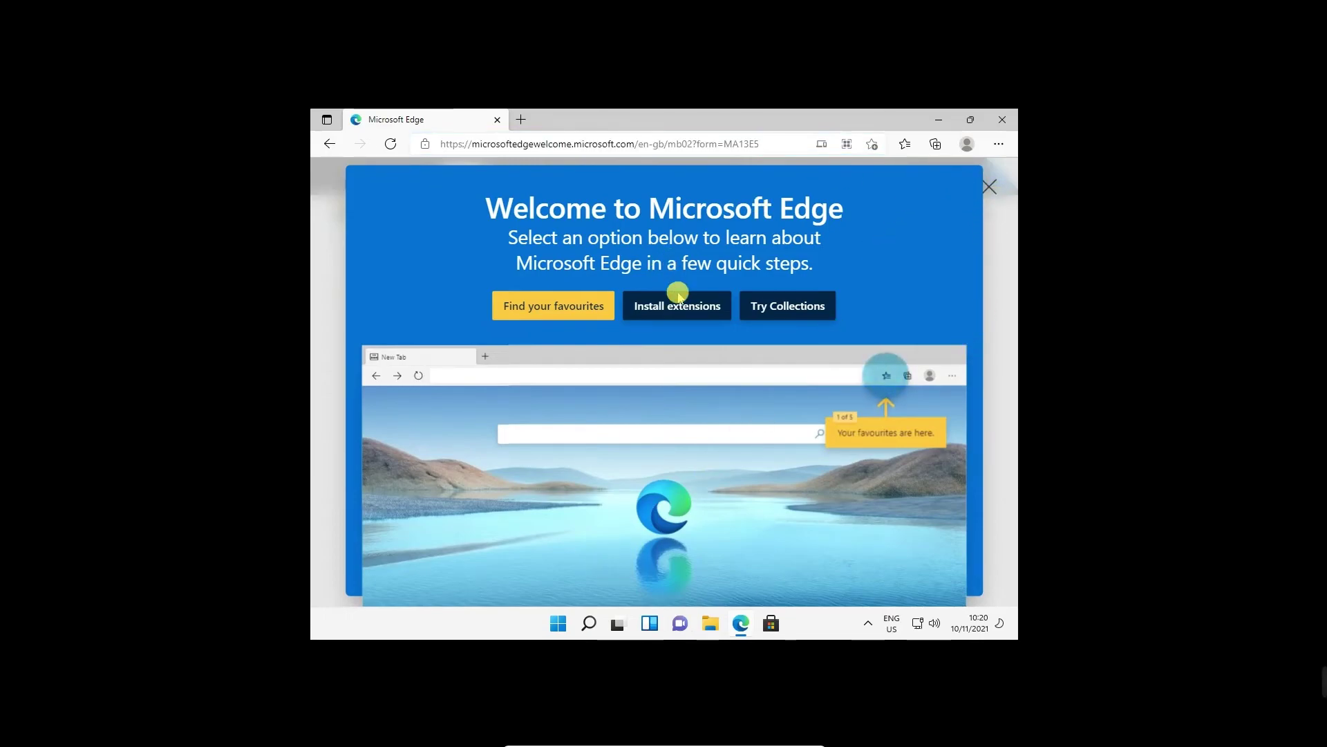
pyautogui.click(477, 145)
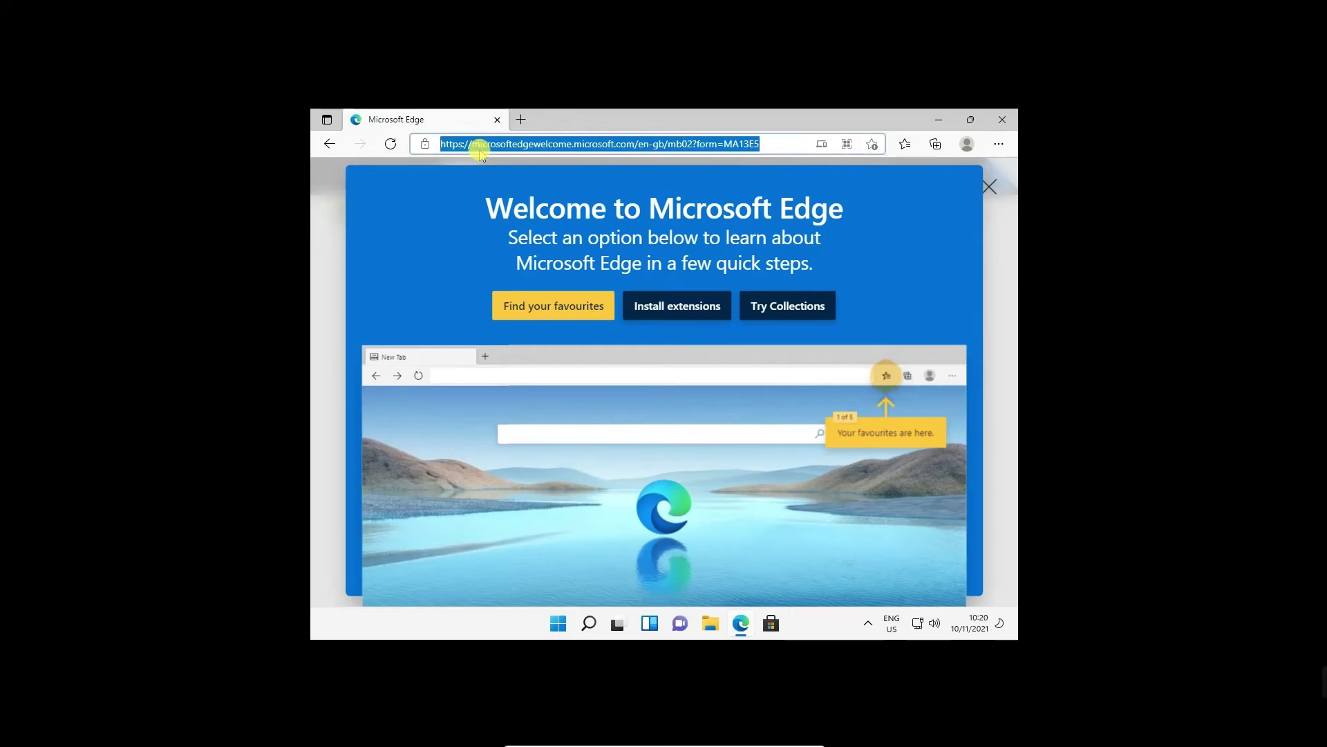
# Go to google.com in Edge.
pyautogui.write('go')
pyautogui.write('e.com')
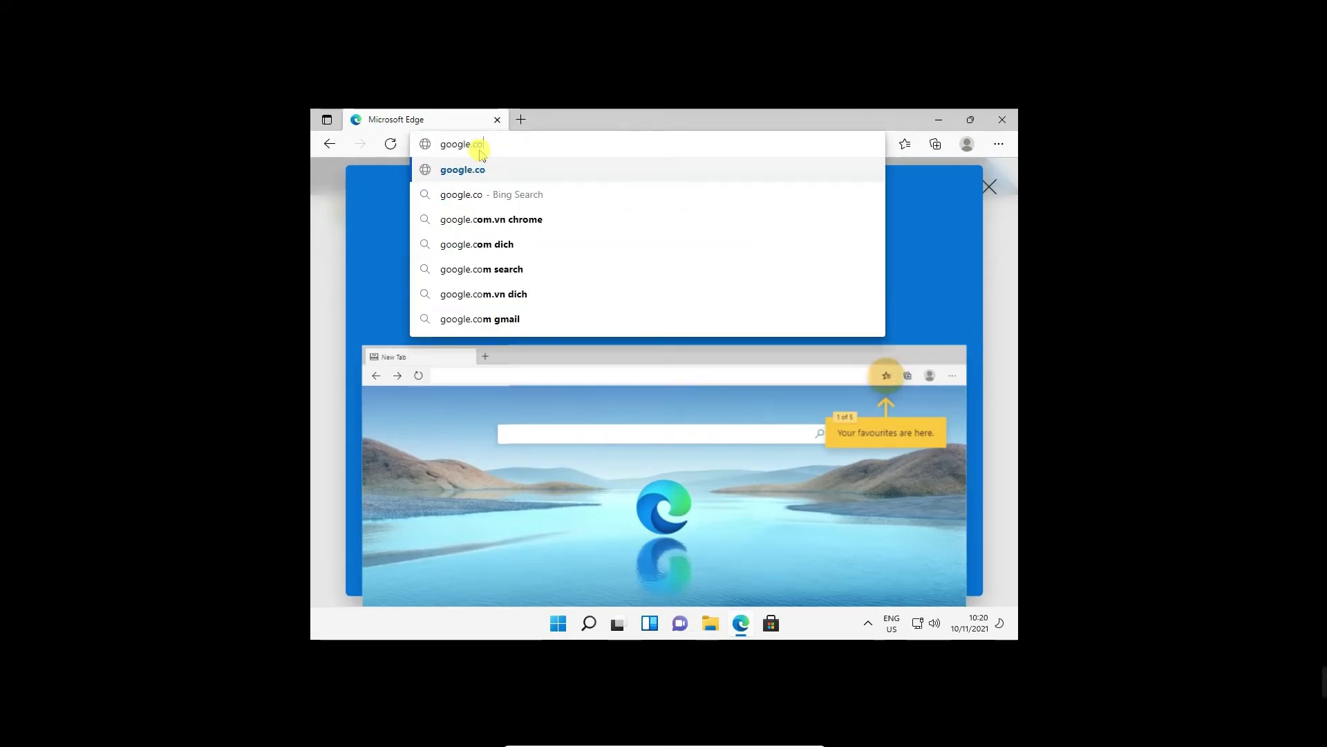
pyautogui.press('Return')
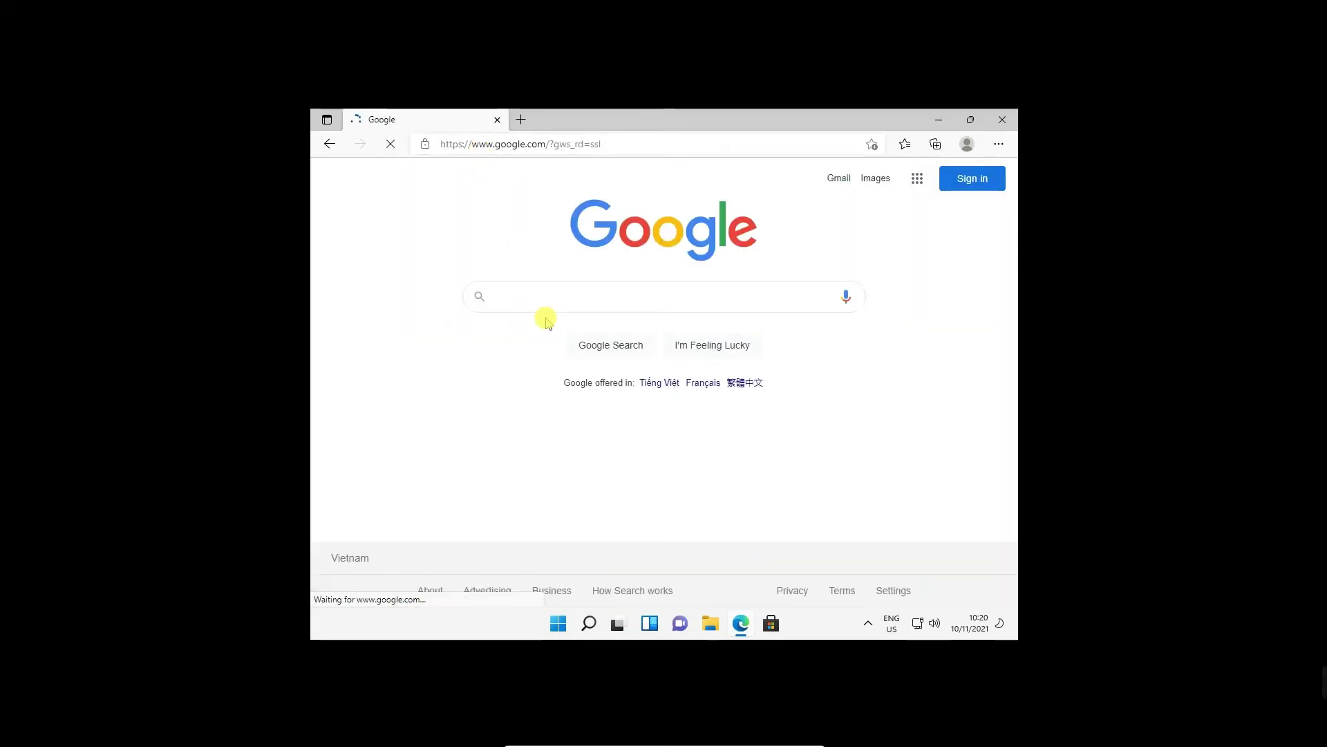
# Search 'chrome download' and download ChromeSetup.exe from the Google Chrome page.
pyautogui.write('chro')
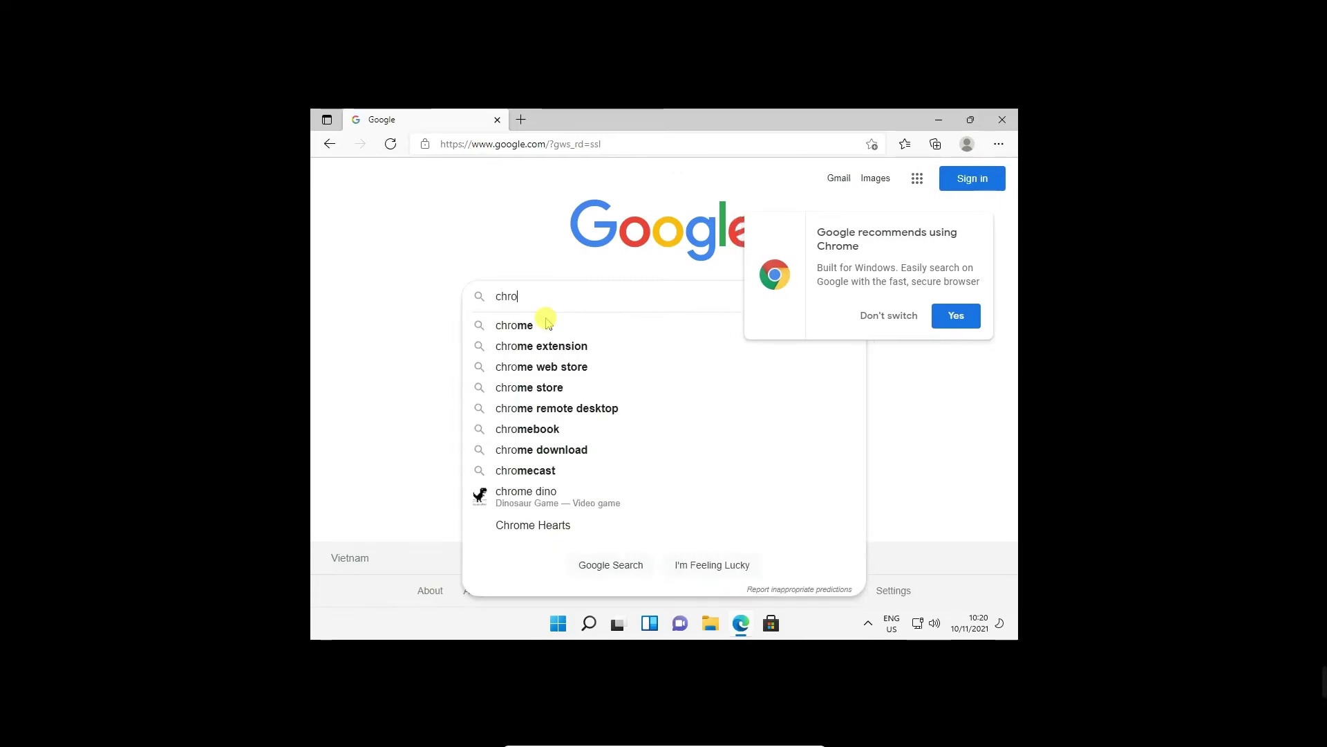
pyautogui.write('me downlo')
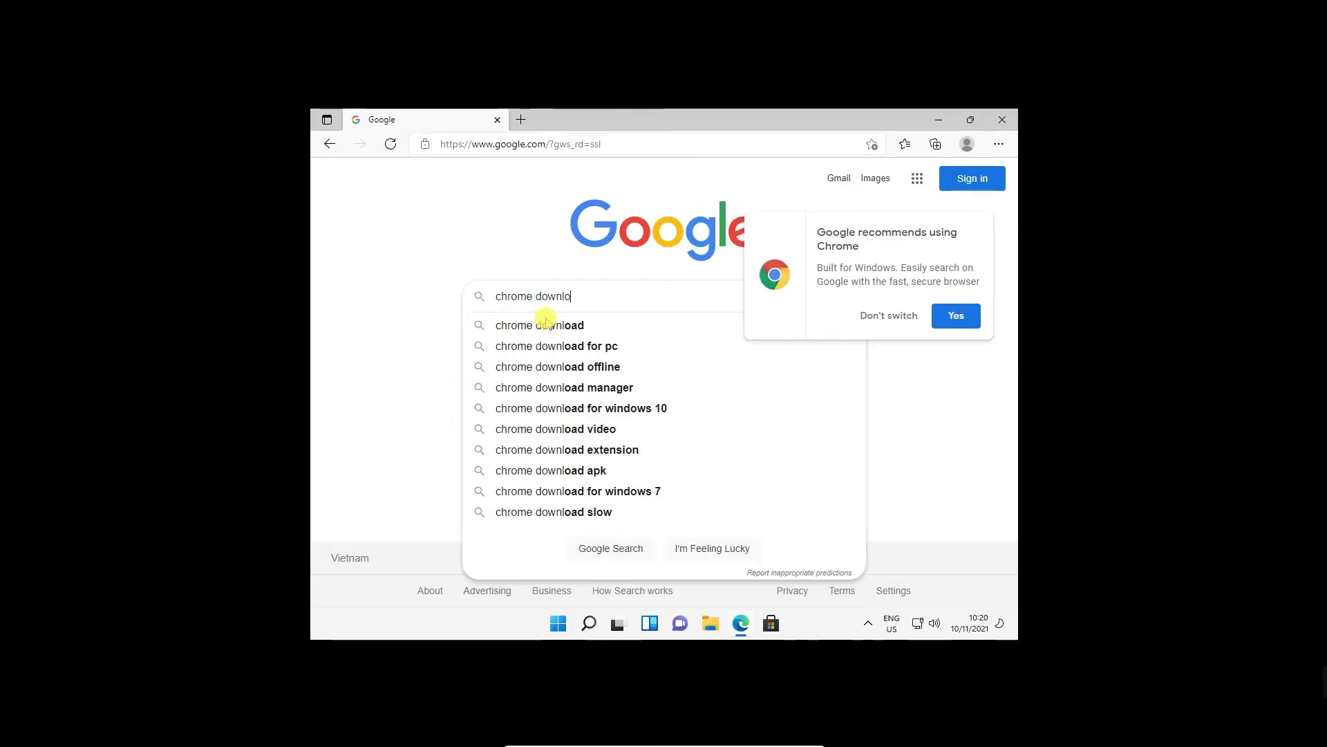
pyautogui.click(546, 324)
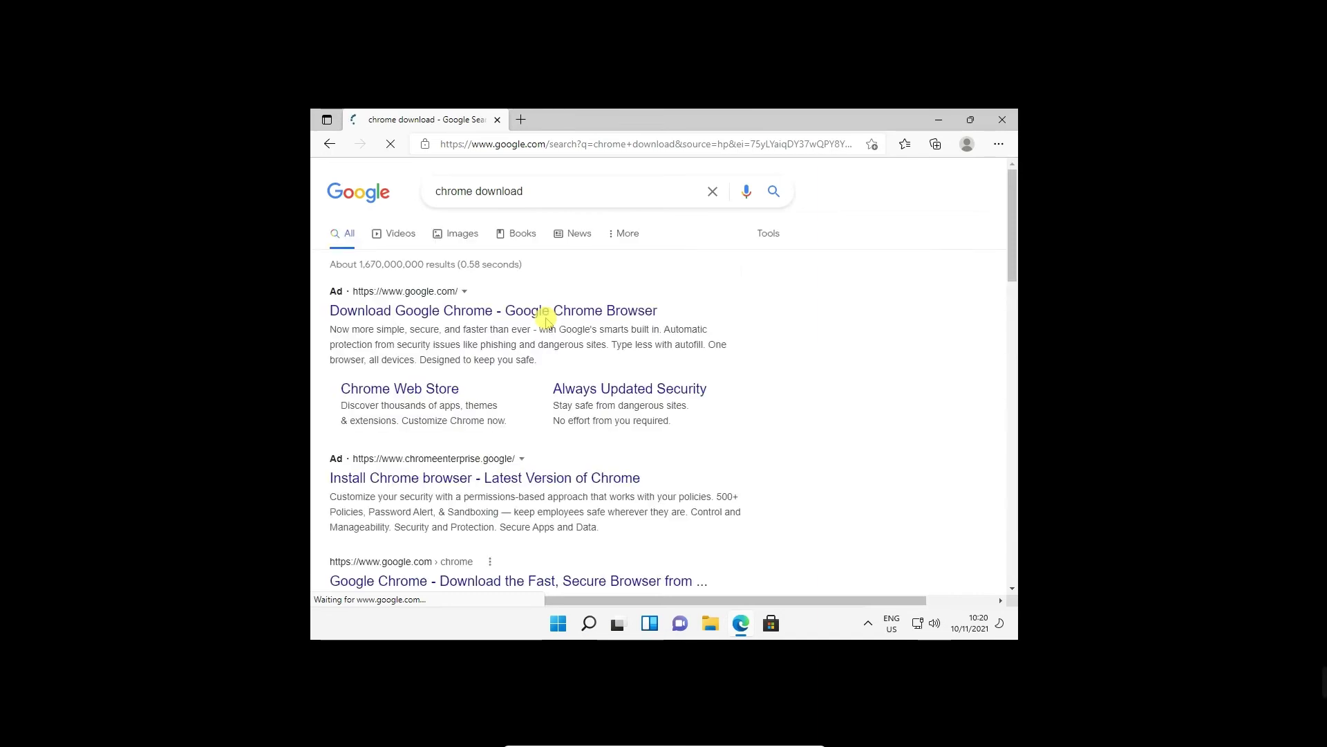
pyautogui.click(513, 311)
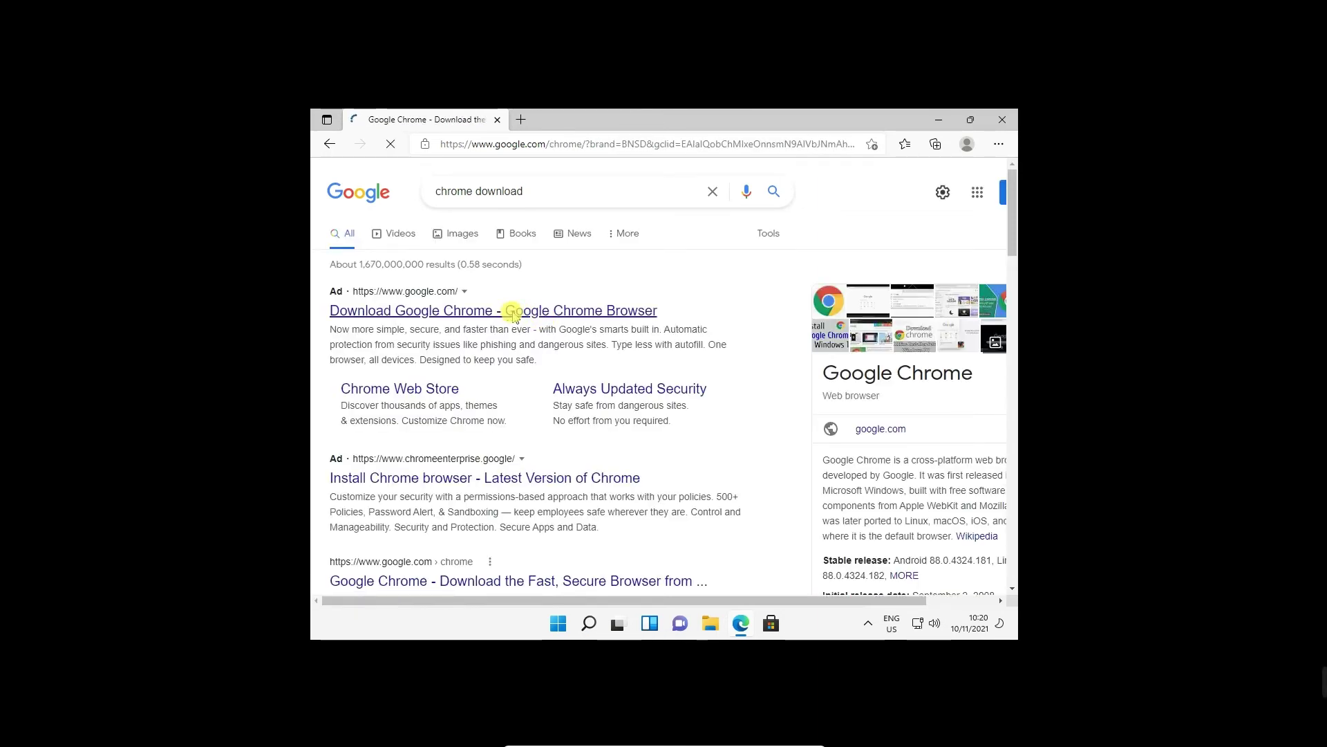
pyautogui.click(648, 476)
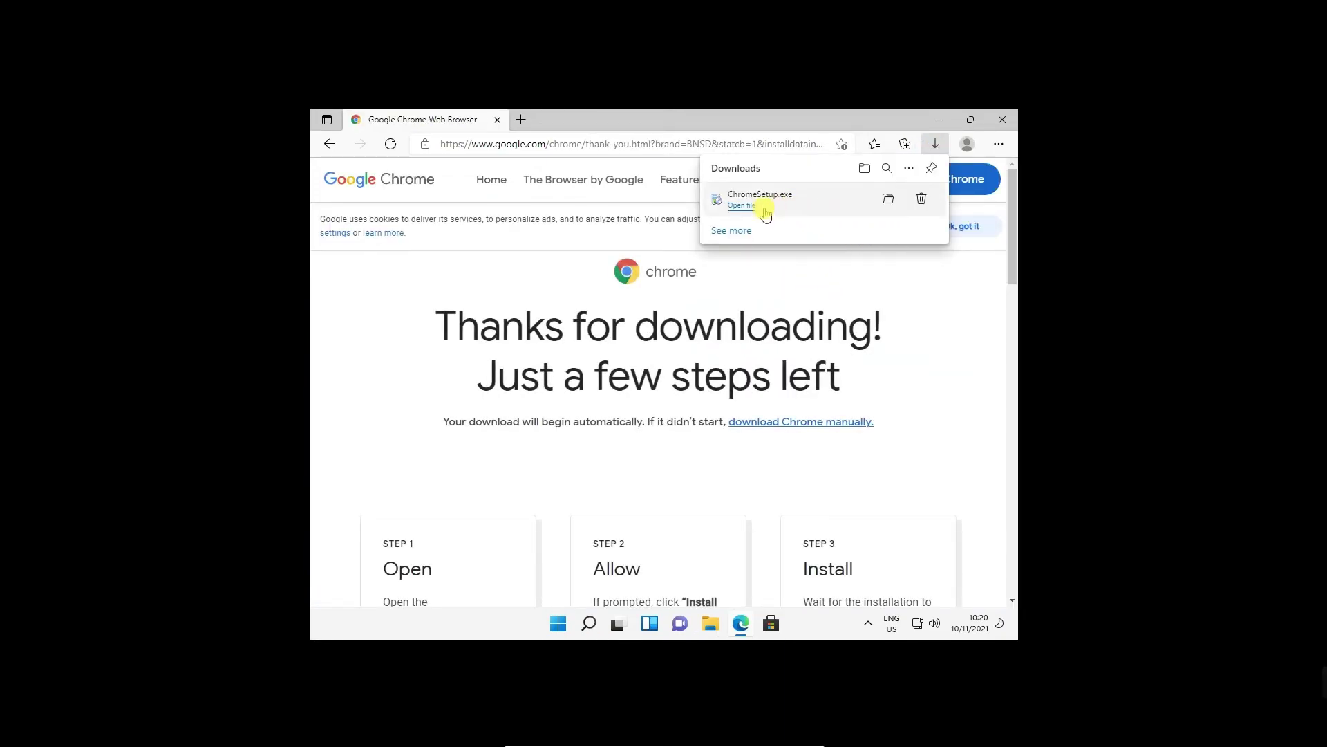
# Run ChromeSetup.exe, allow Google Update Setup to make changes, and dismiss the failure message.
pyautogui.click(744, 207)
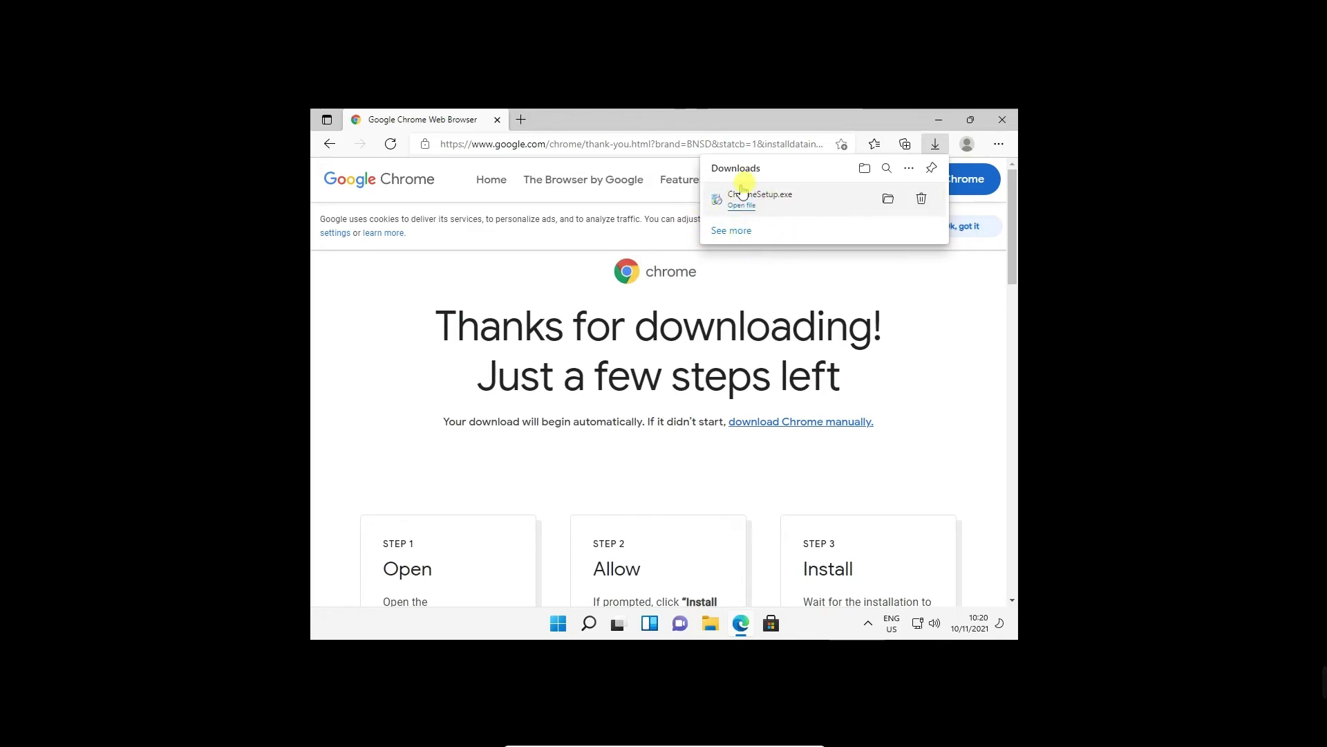
pyautogui.click(744, 206)
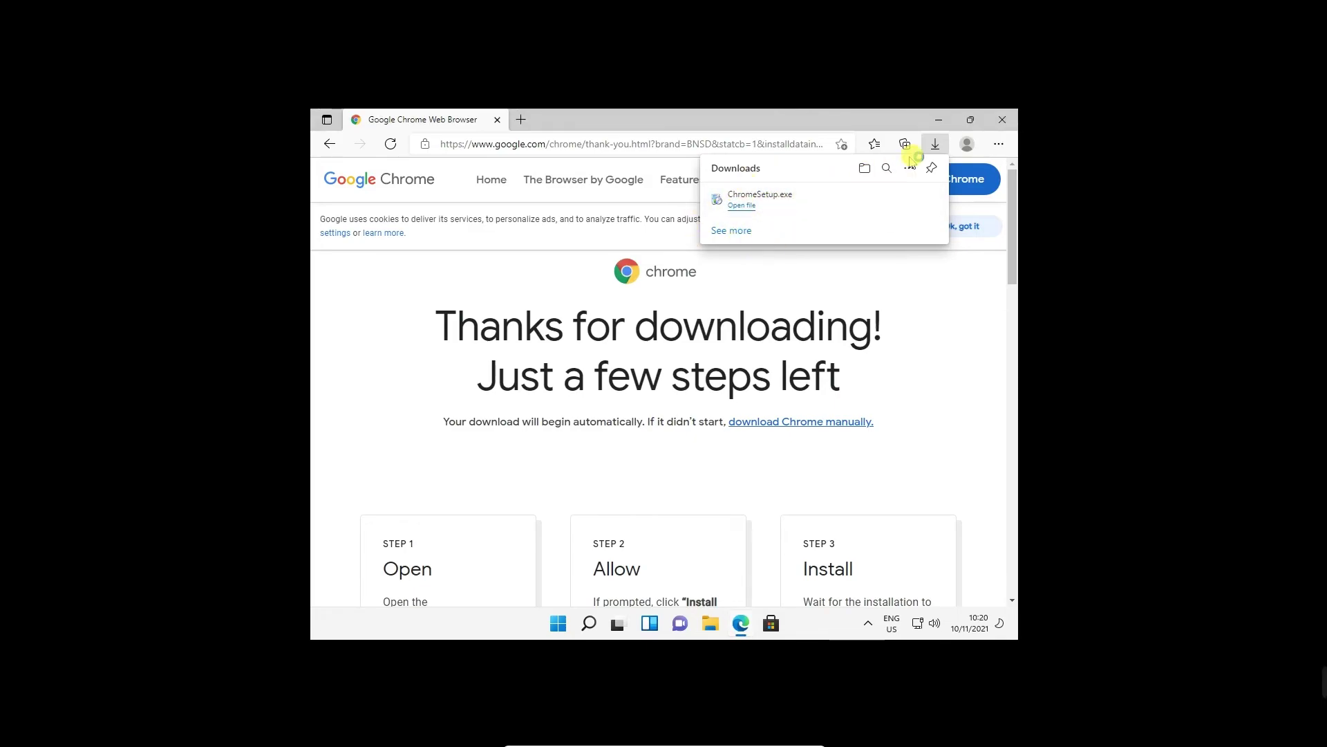
pyautogui.click(944, 124)
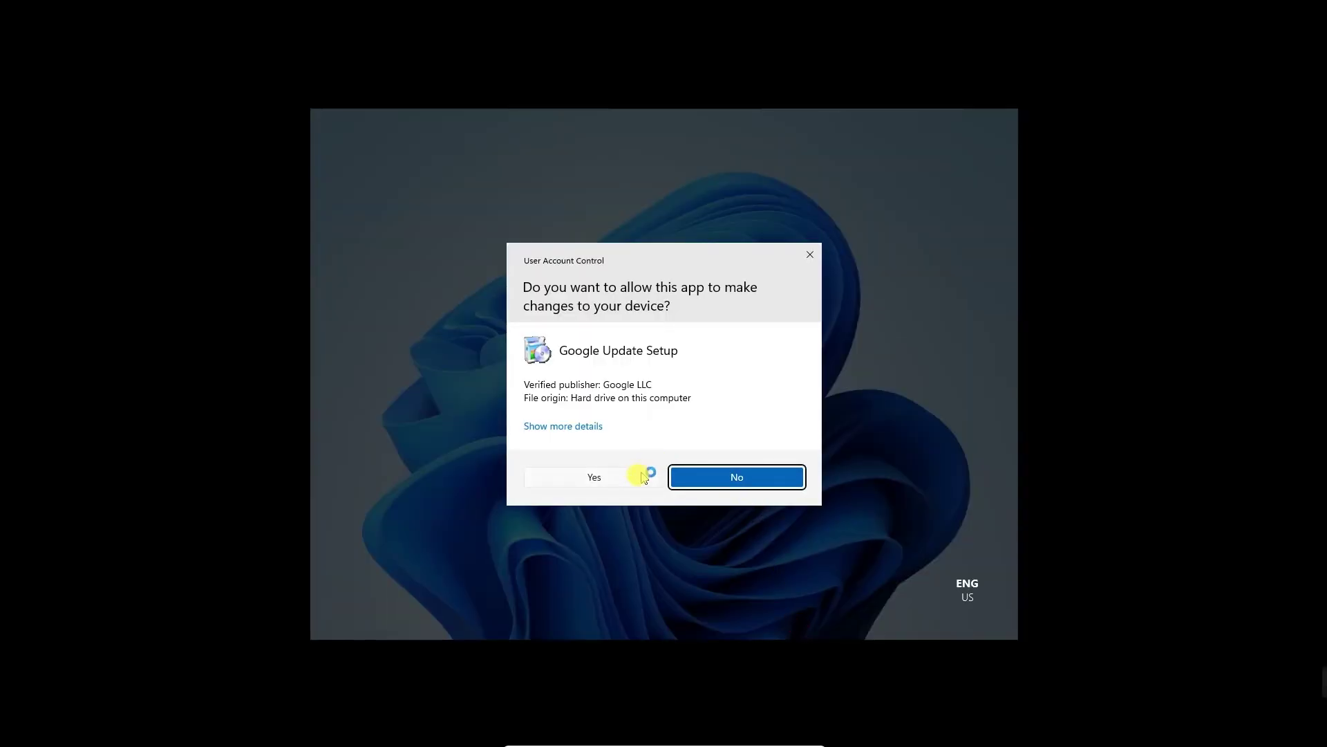
pyautogui.click(636, 478)
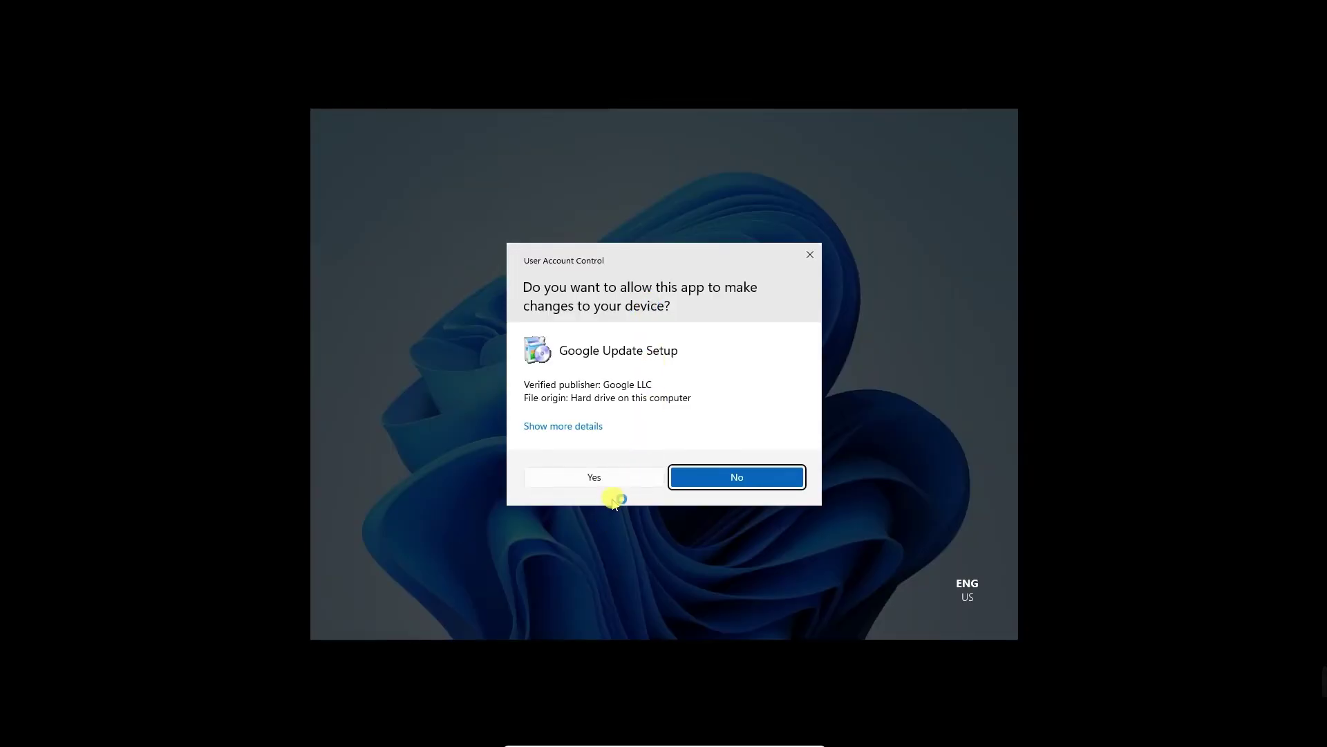
pyautogui.click(613, 483)
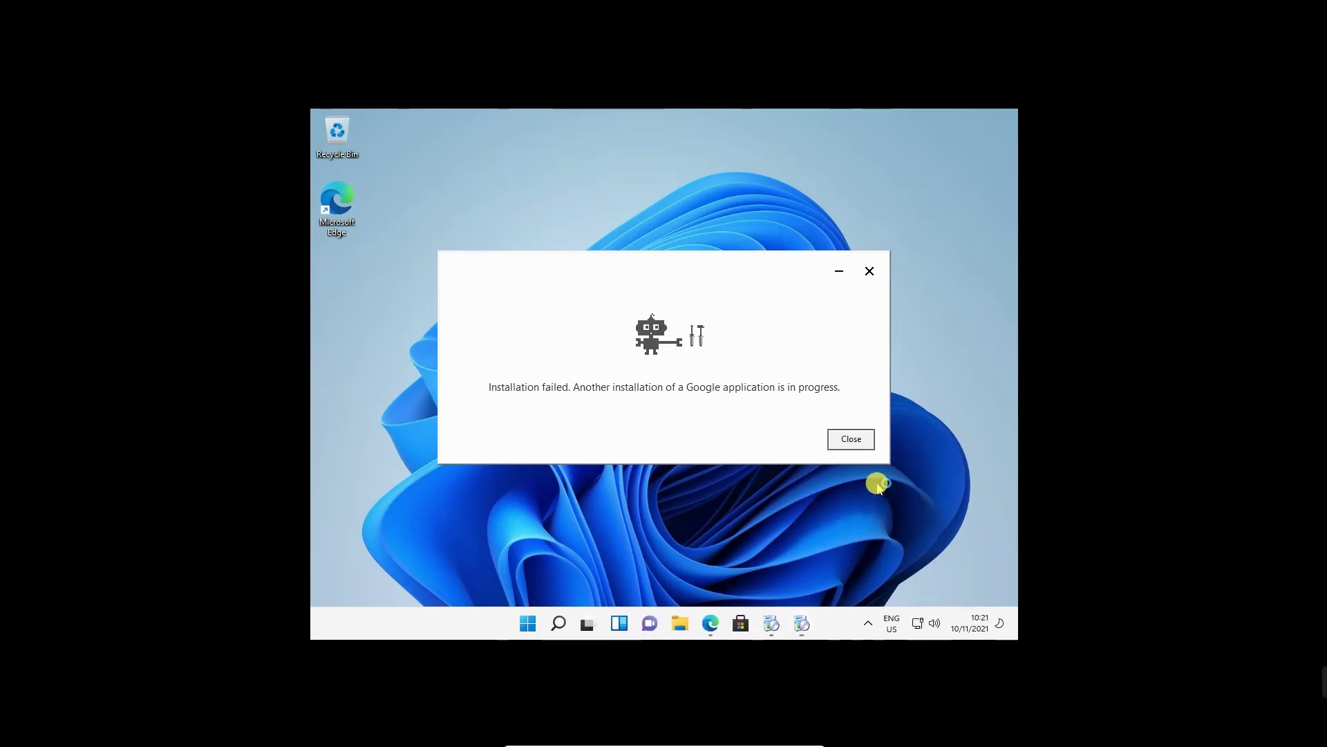
pyautogui.click(857, 442)
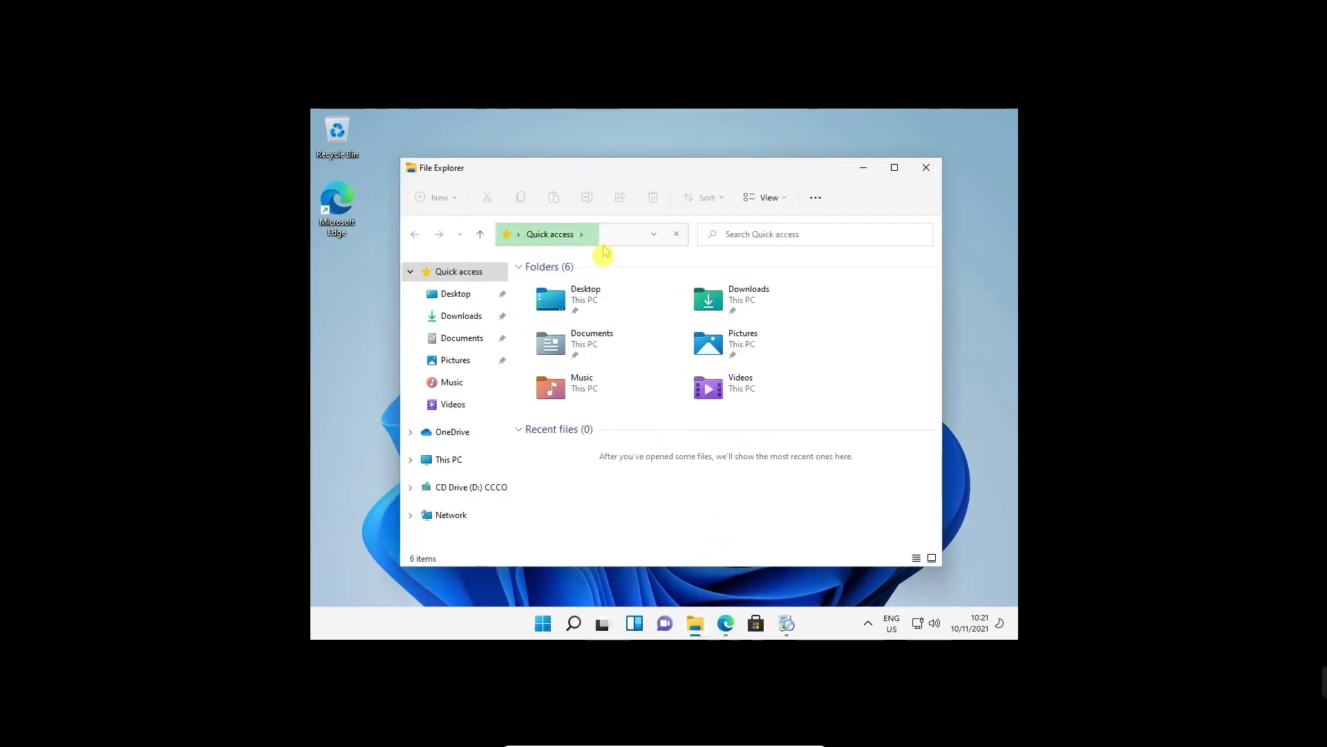
# Open Properties for This PC from File Explorer's navigation pane.
pyautogui.click(442, 459)
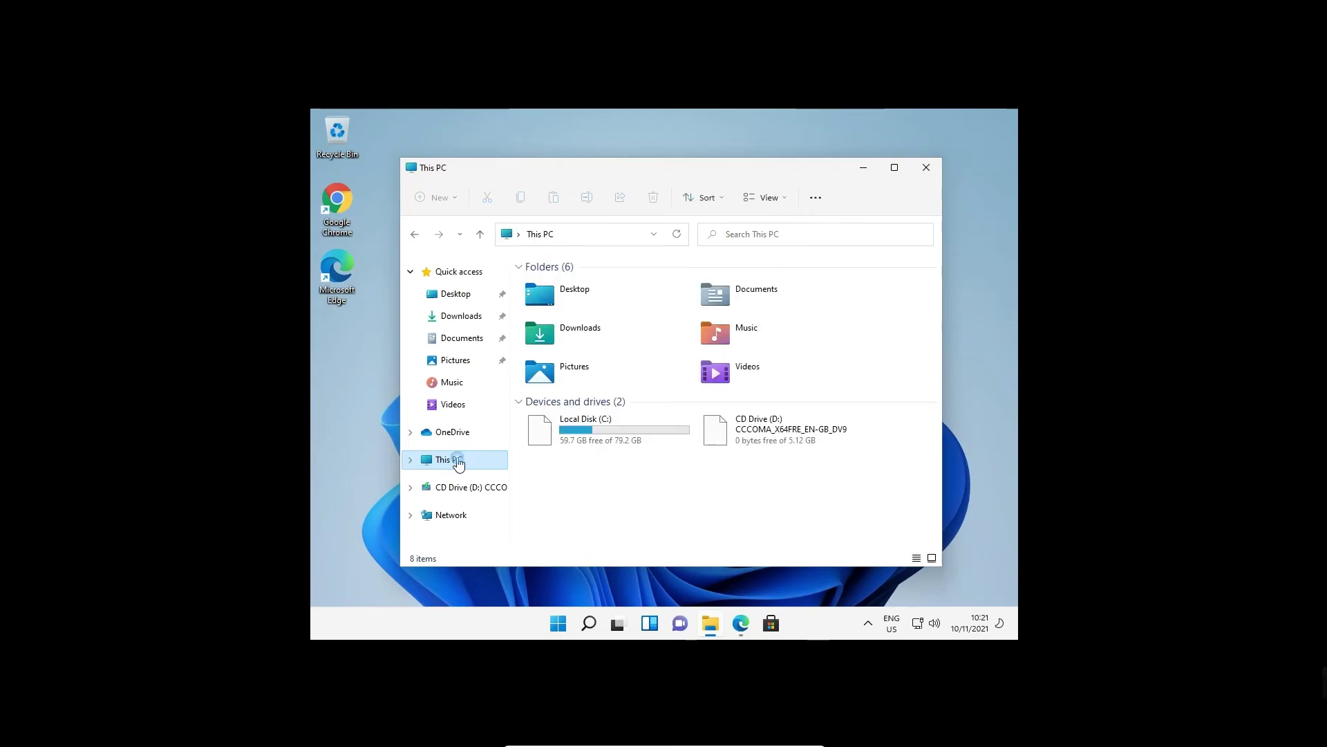
pyautogui.rightClick(455, 461)
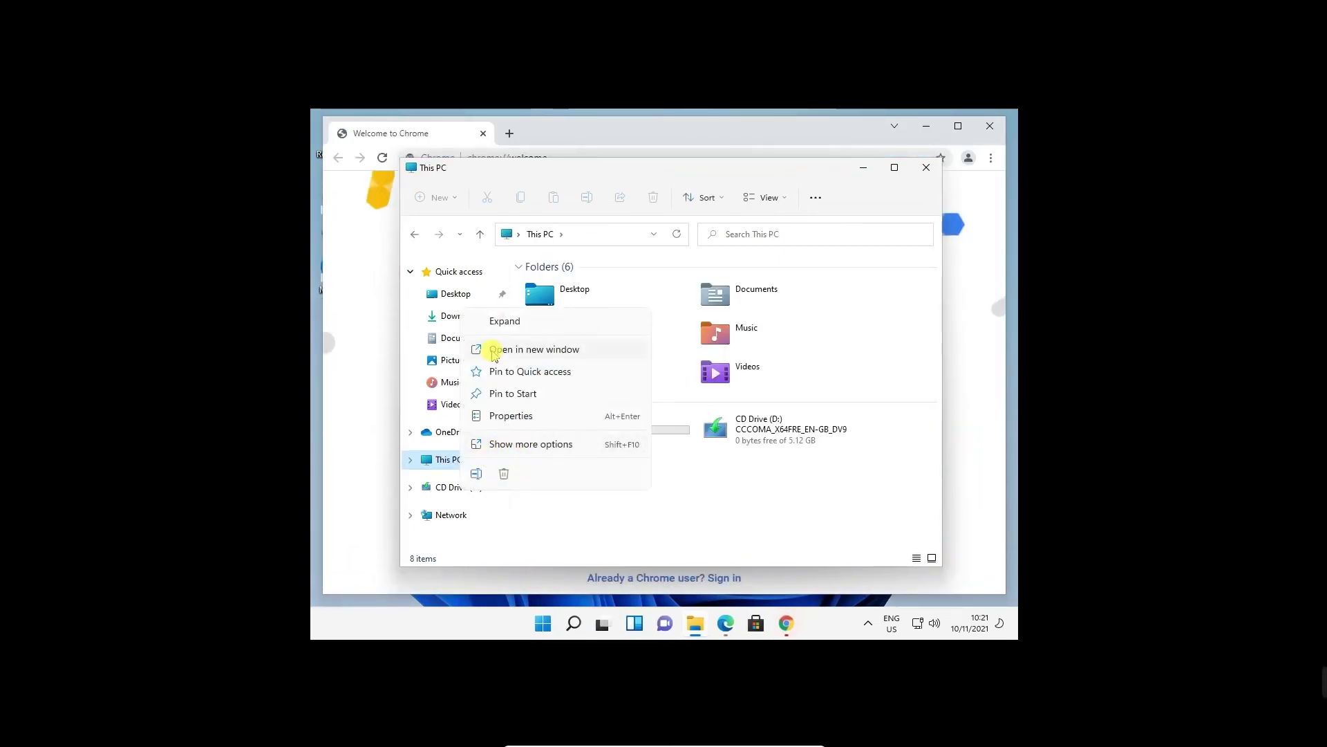
pyautogui.click(491, 415)
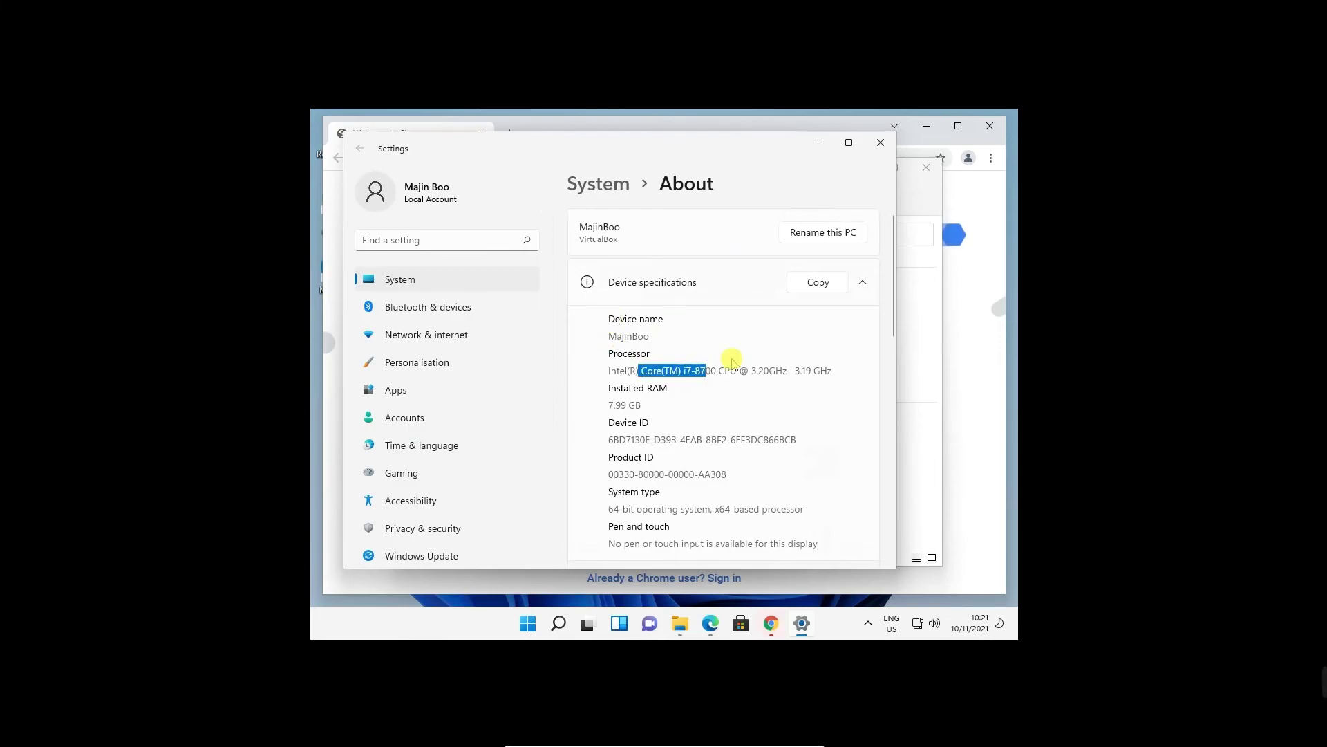
# Scroll the About page to Windows specifications and highlight the Windows 11 Pro edition value.
pyautogui.scroll(-2, 729, 346)
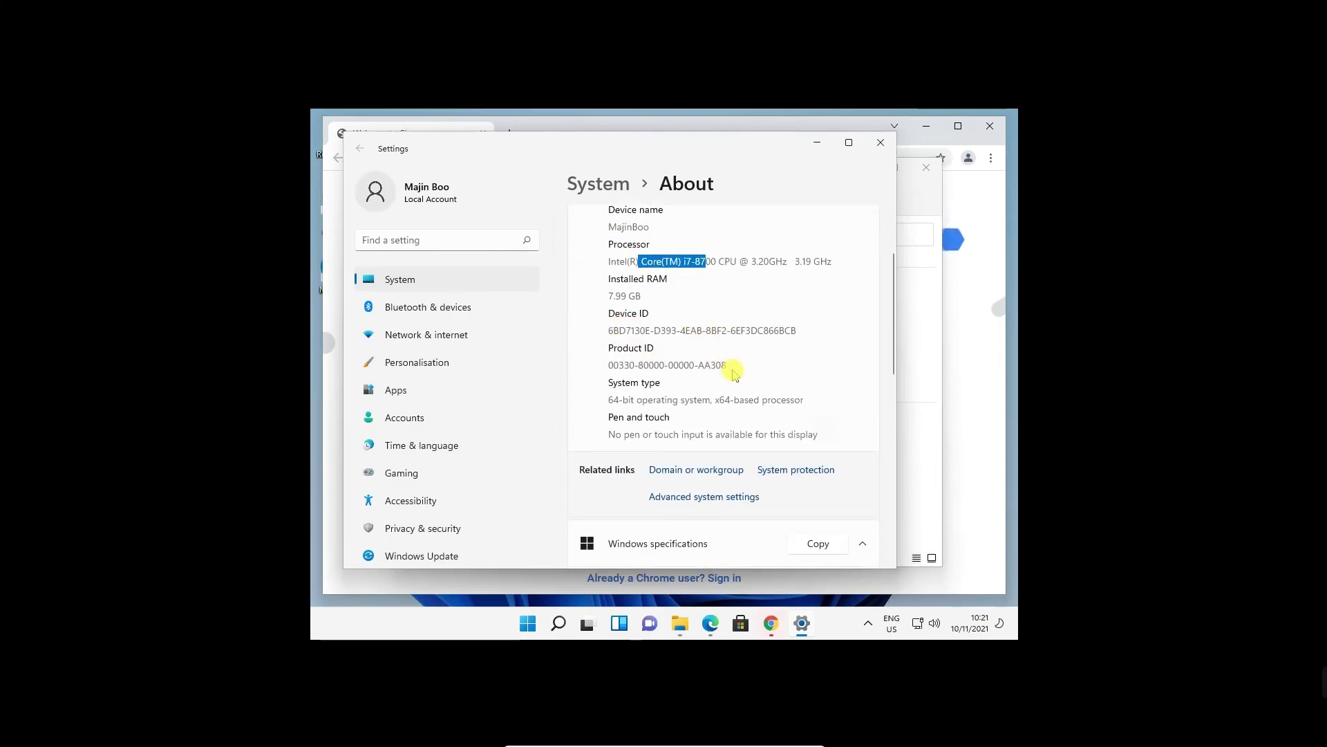
pyautogui.scroll(-5, 734, 373)
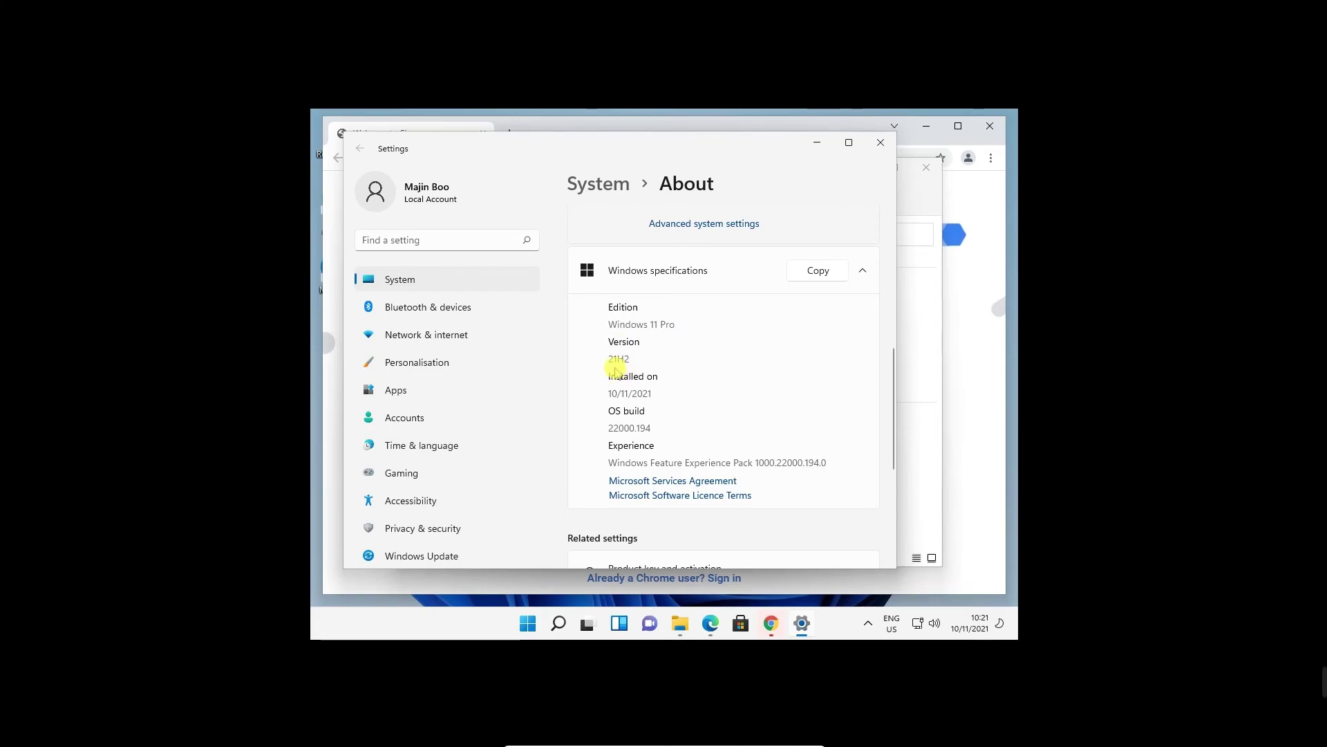
pyautogui.doubleClick(617, 325)
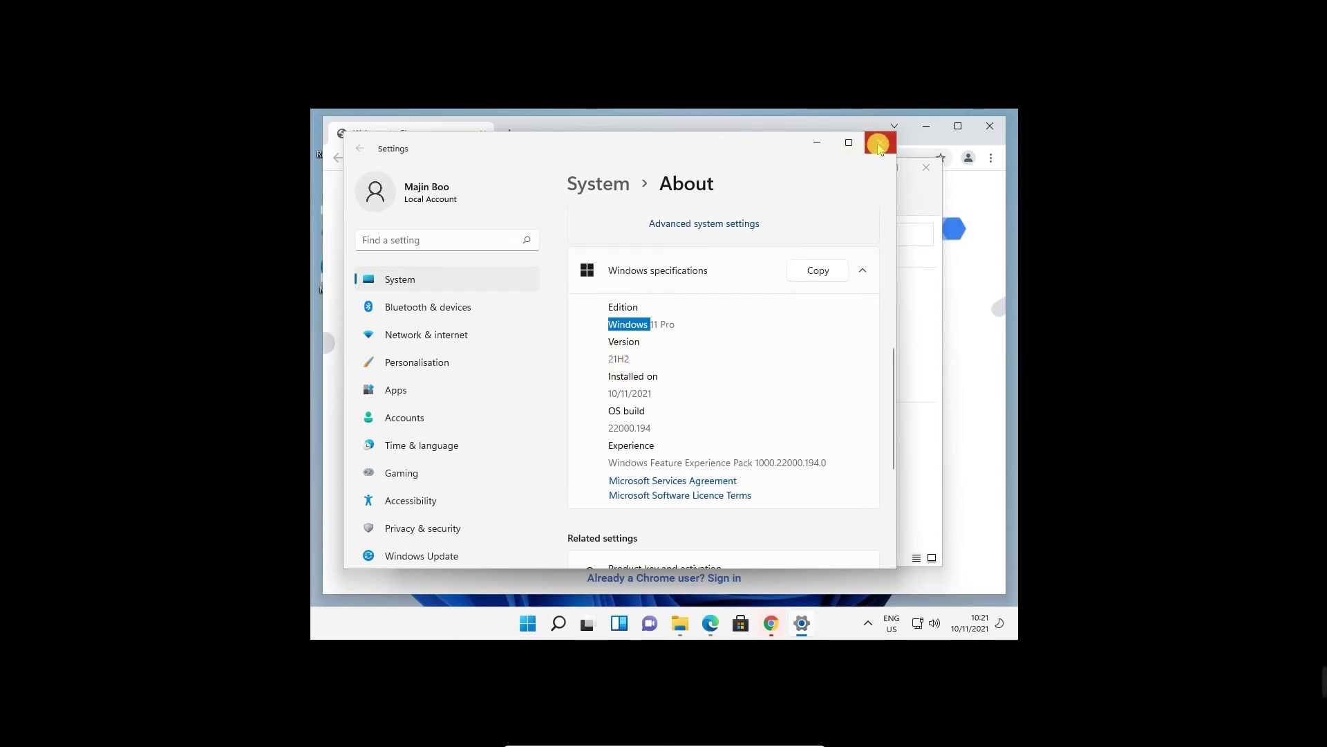
# Minimize Settings and close the This PC File Explorer and Chrome welcome windows.
pyautogui.click(814, 144)
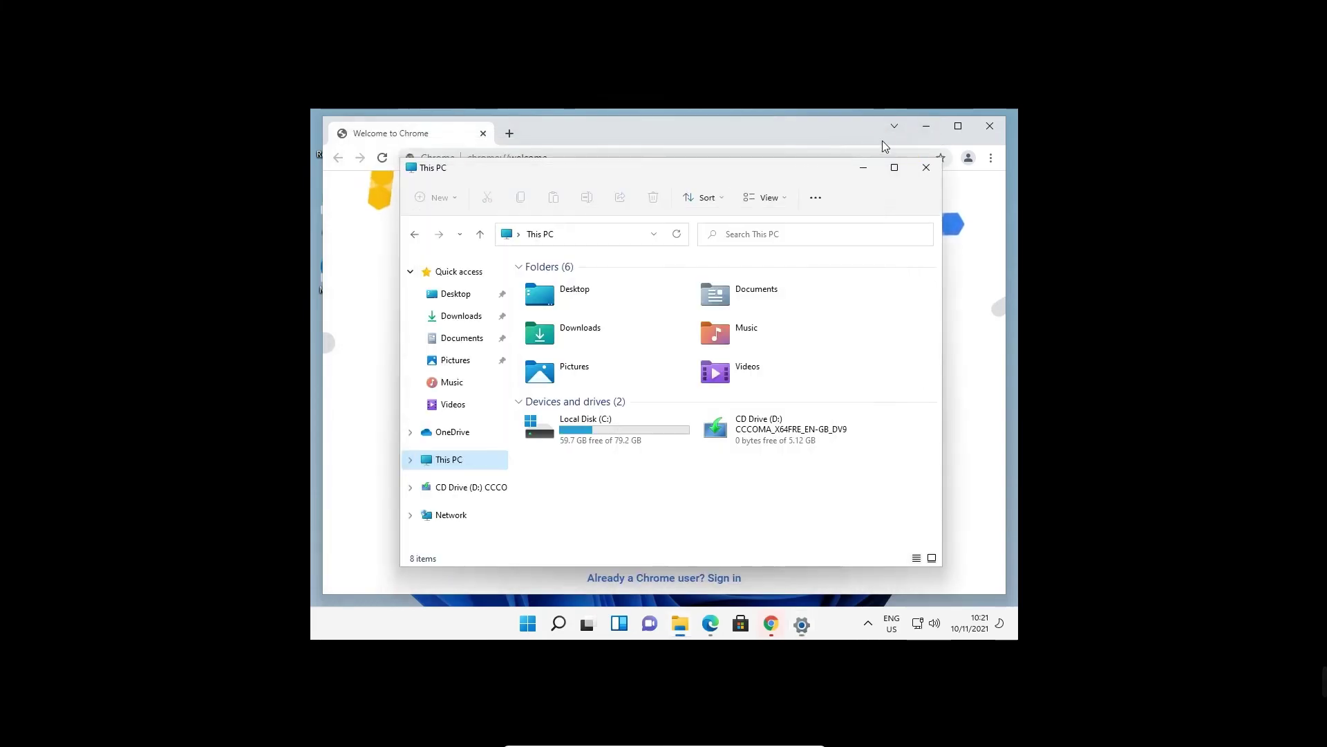
pyautogui.click(924, 170)
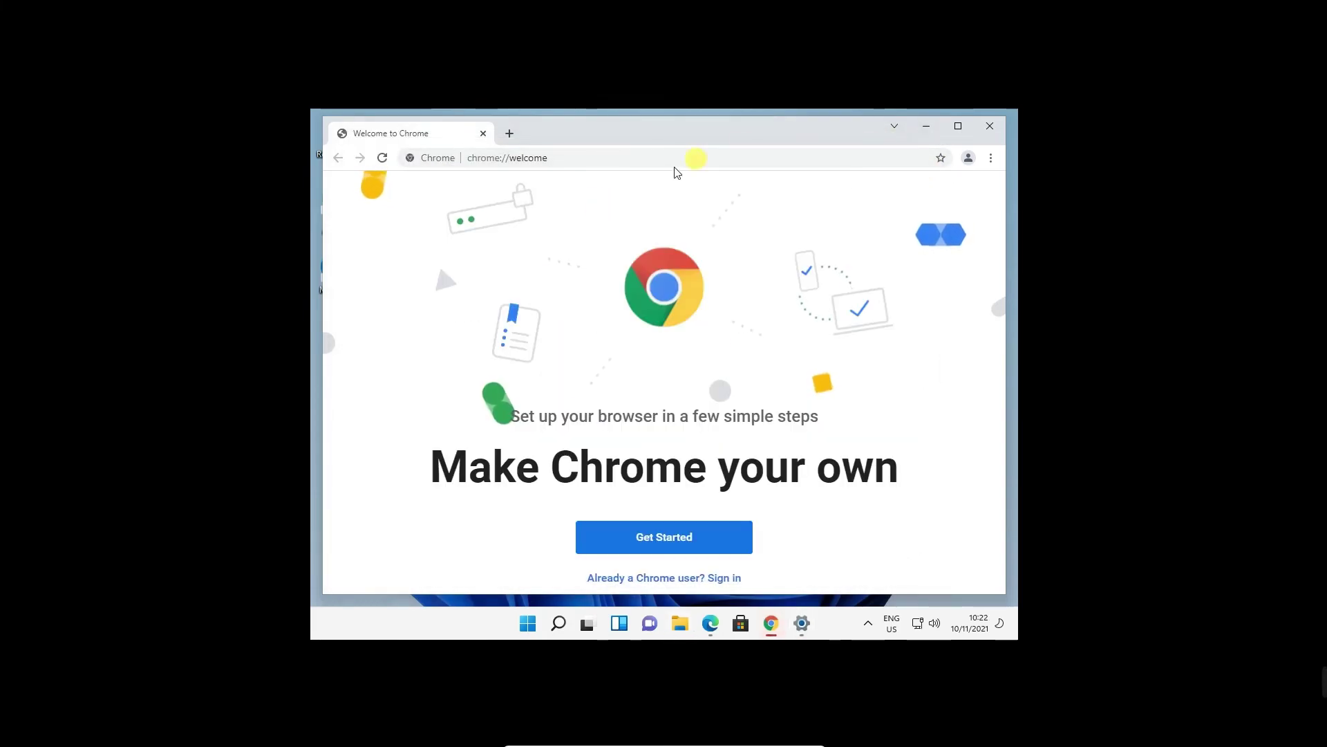
pyautogui.click(499, 161)
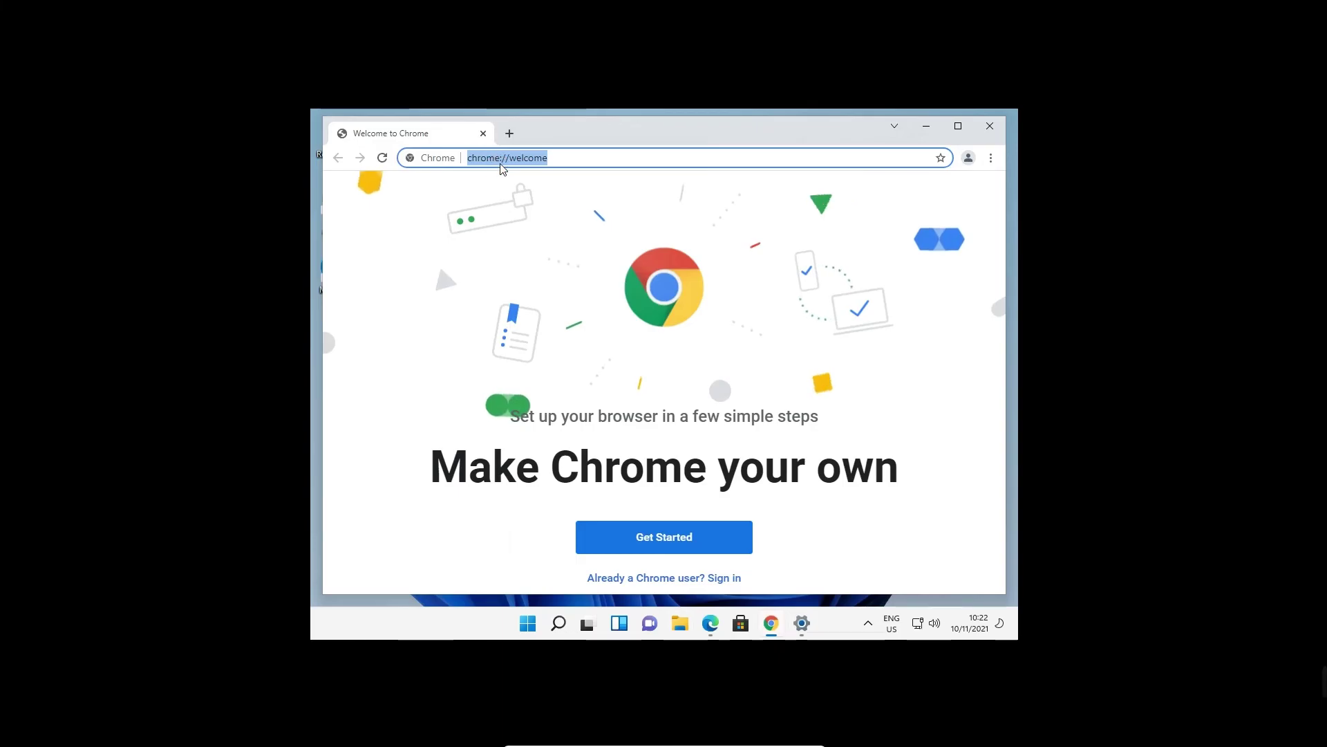
pyautogui.click(610, 196)
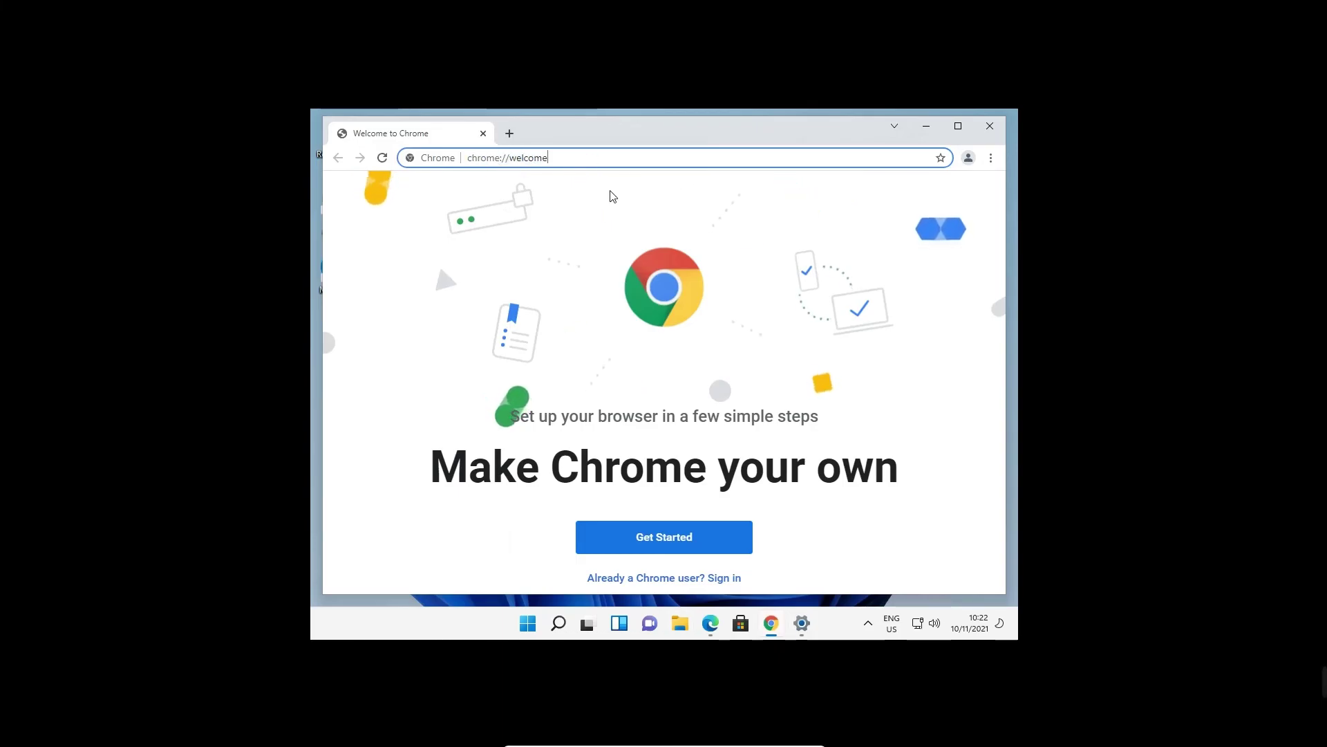
pyautogui.click(990, 126)
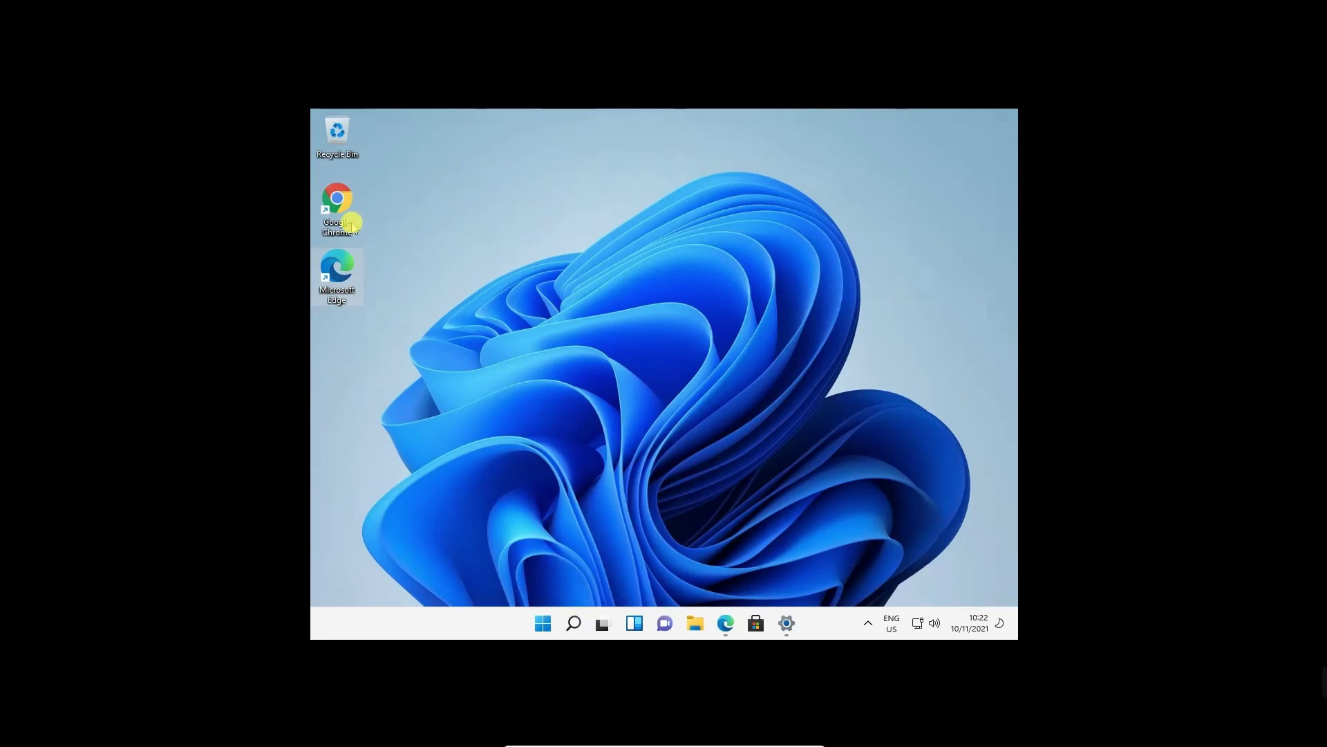
# Clear the desktop icon selection and bring up the VM window's mini-toolbar menus.
pyautogui.click(398, 200)
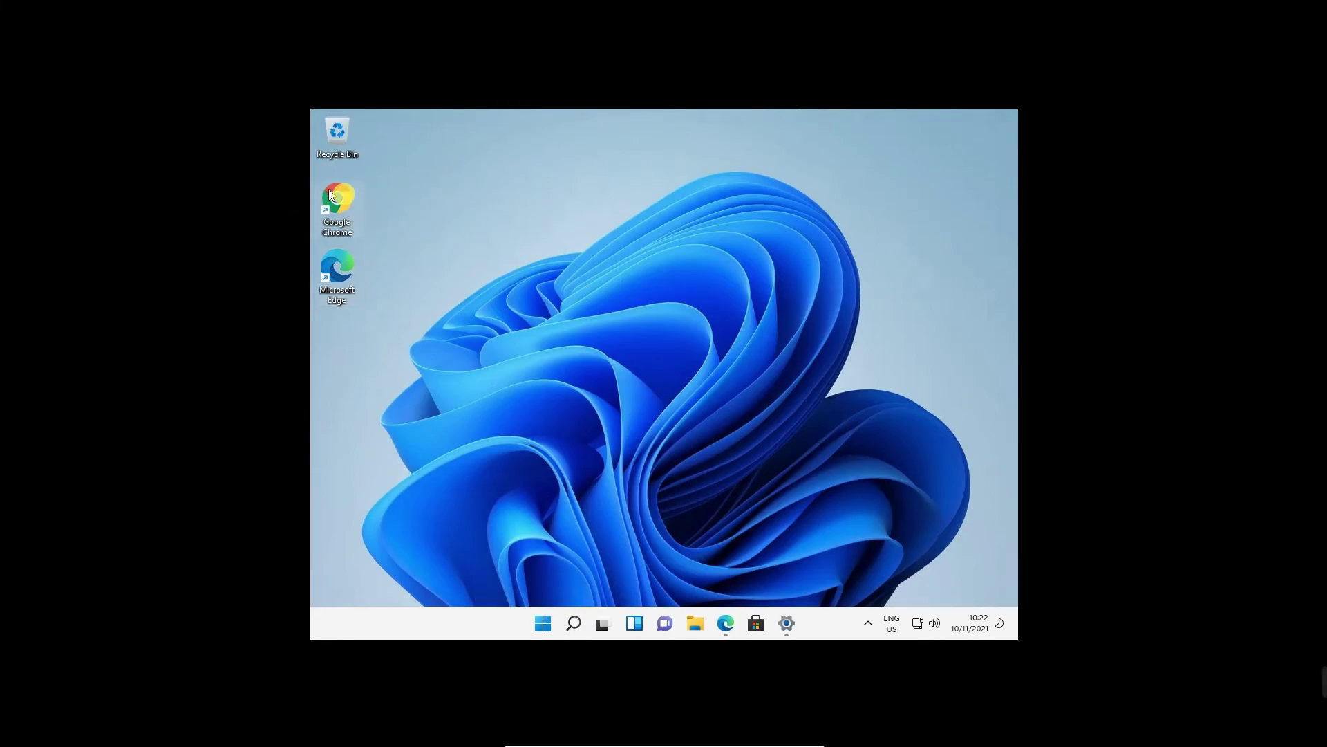
pyautogui.moveTo(787, 626)
pyautogui.click(840, 41)
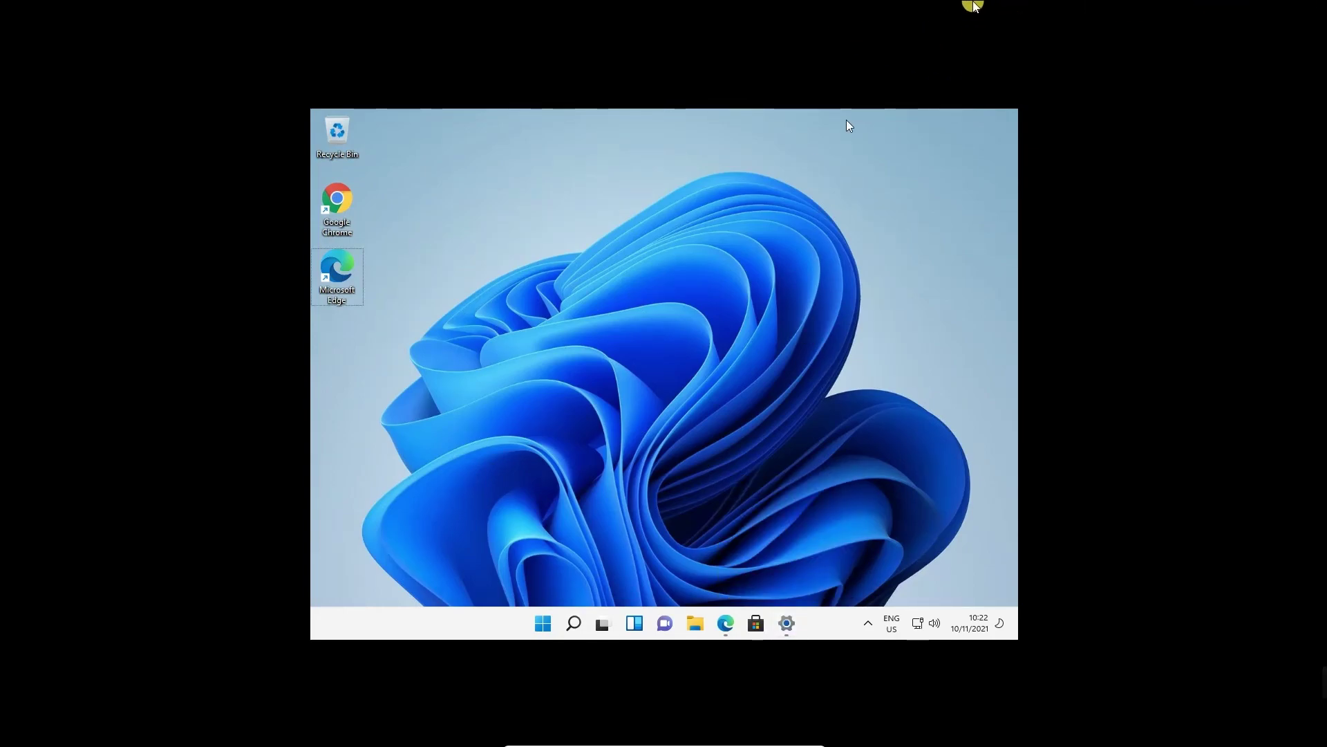
pyautogui.click(627, 258)
pyautogui.click(706, 741)
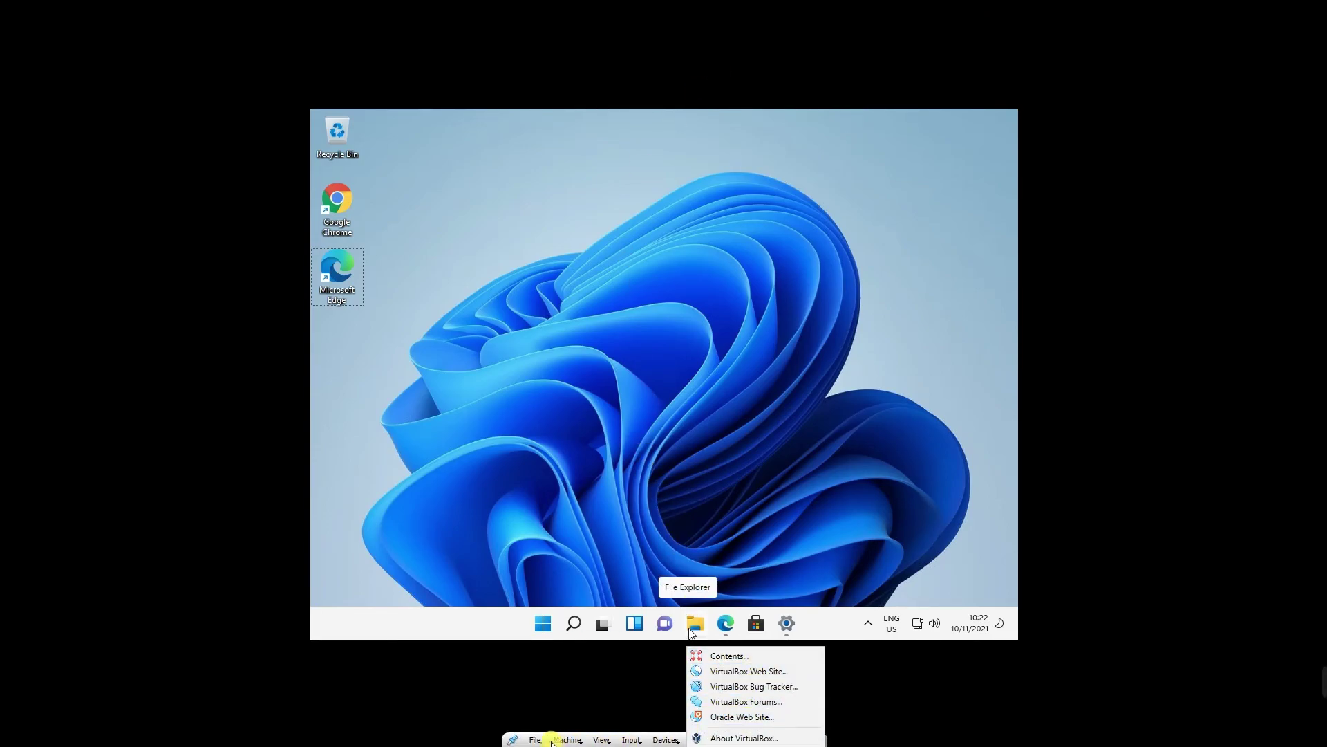
# Exit full-screen, restore the VM window down, and arrange it beside the VirtualBox Manager.
pyautogui.moveTo(596, 739)
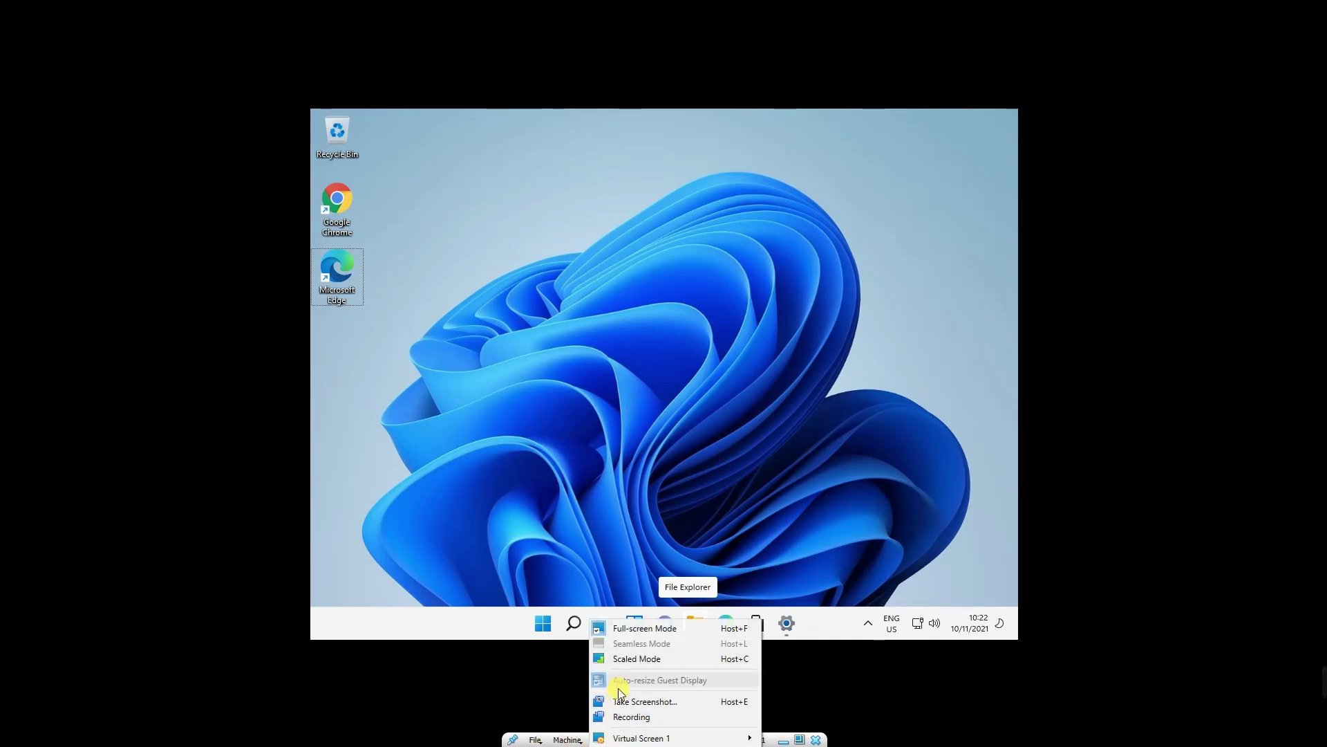
pyautogui.click(649, 629)
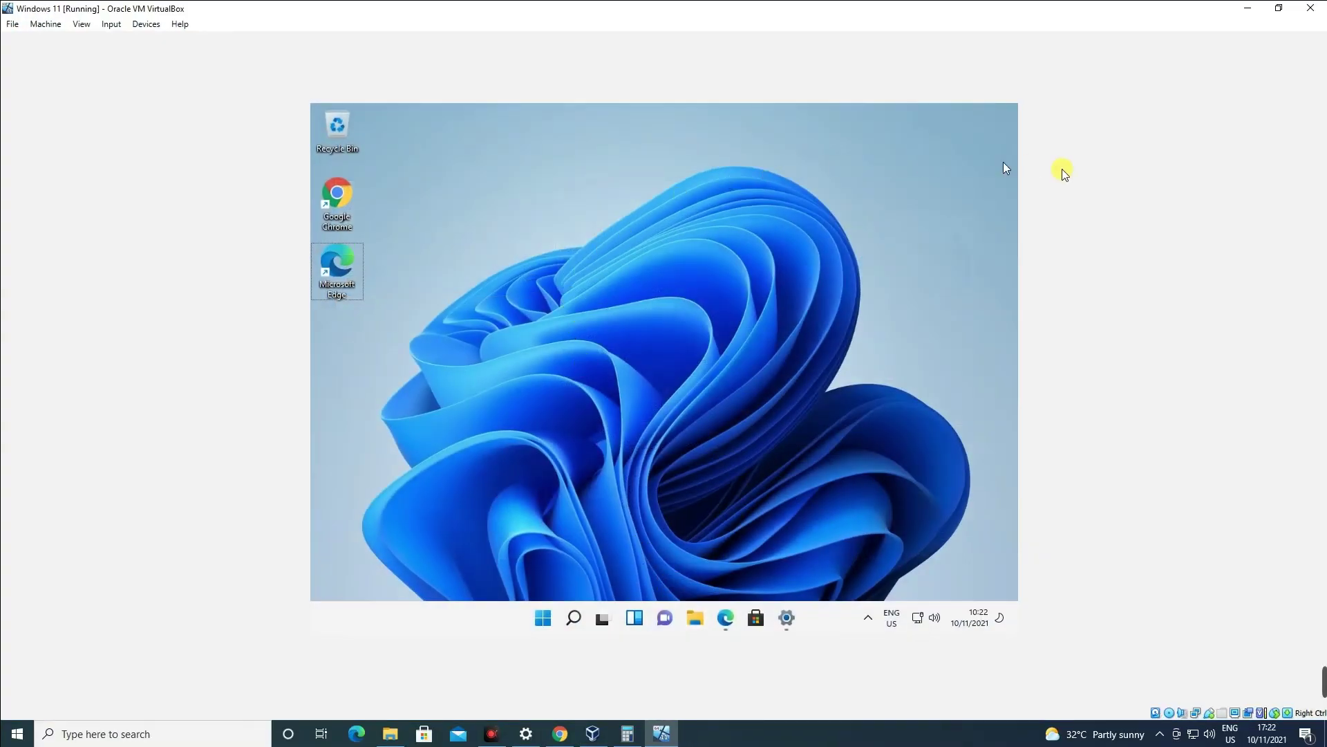
pyautogui.click(1279, 7)
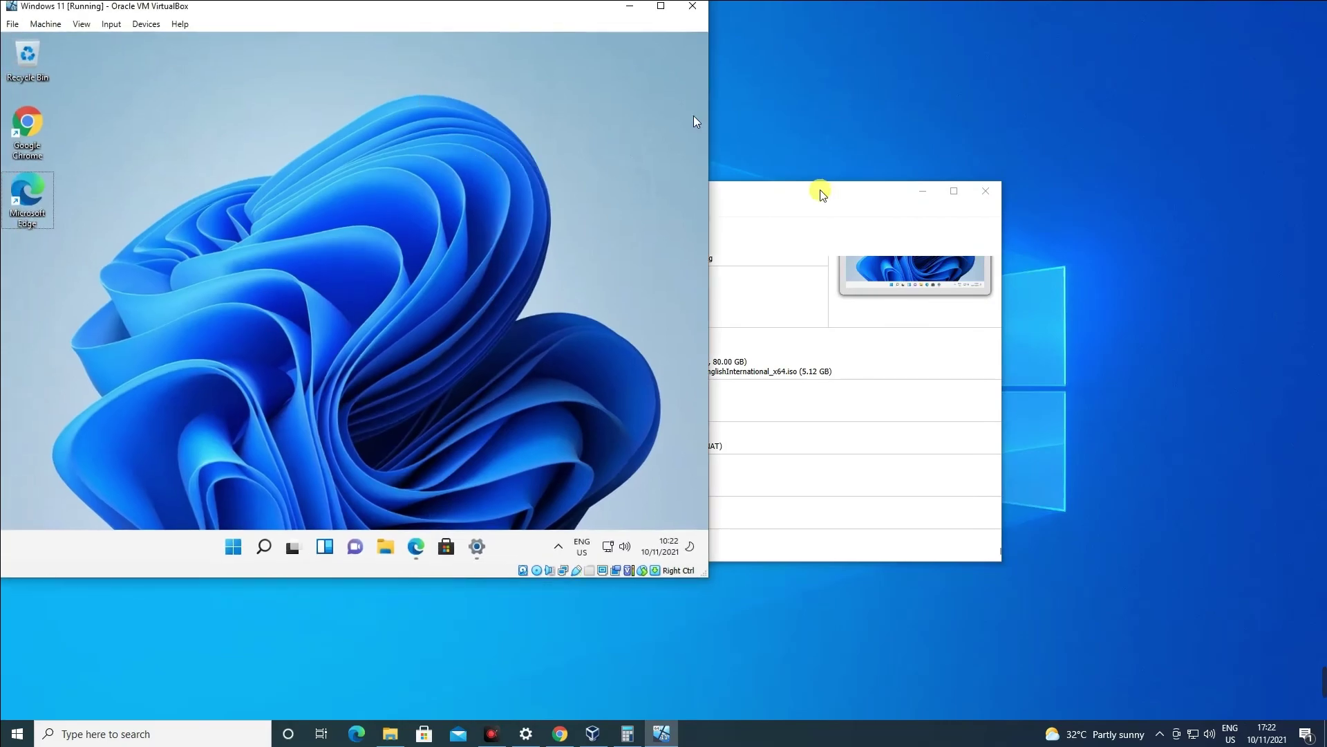
pyautogui.click(823, 193)
pyautogui.moveTo(757, 199); pyautogui.dragTo(1077, 86)
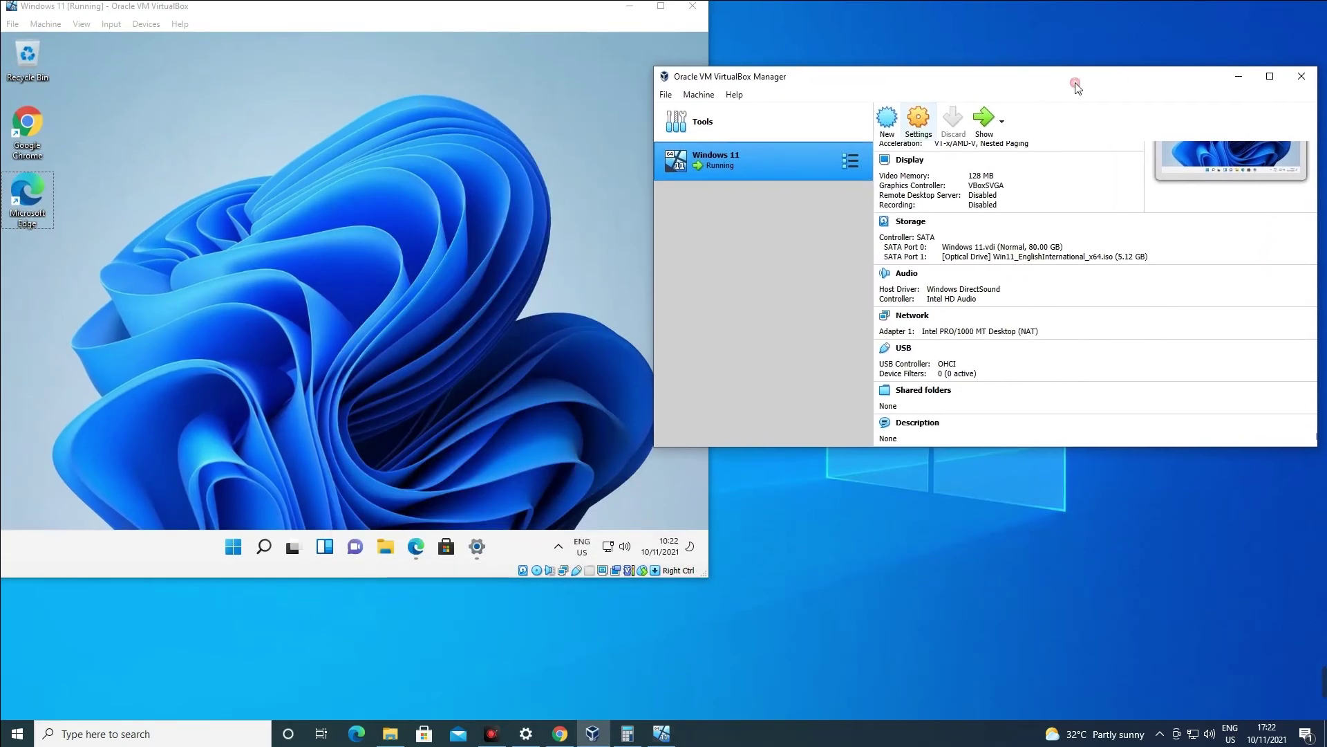
pyautogui.moveTo(421, 8); pyautogui.dragTo(581, 24)
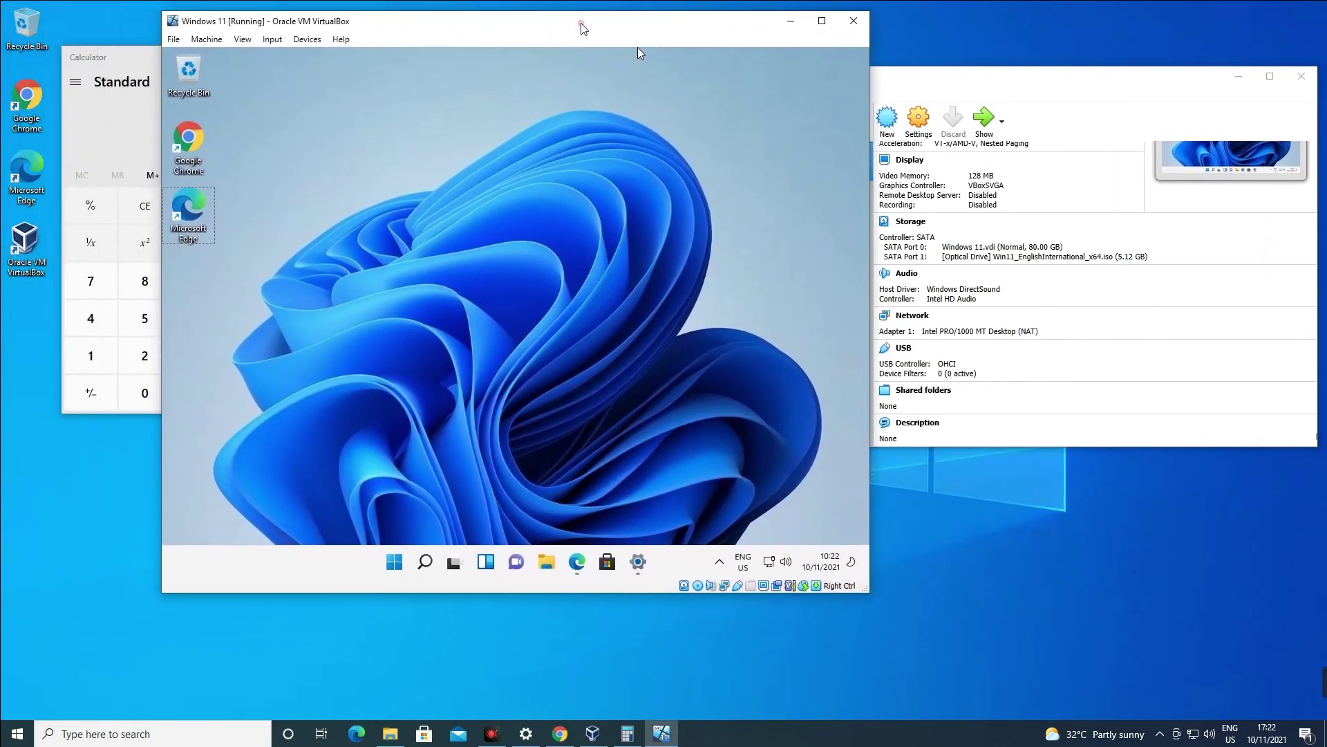
# Power off the Windows 11 VM using File > Close... with Power off the machine.
pyautogui.click(174, 39)
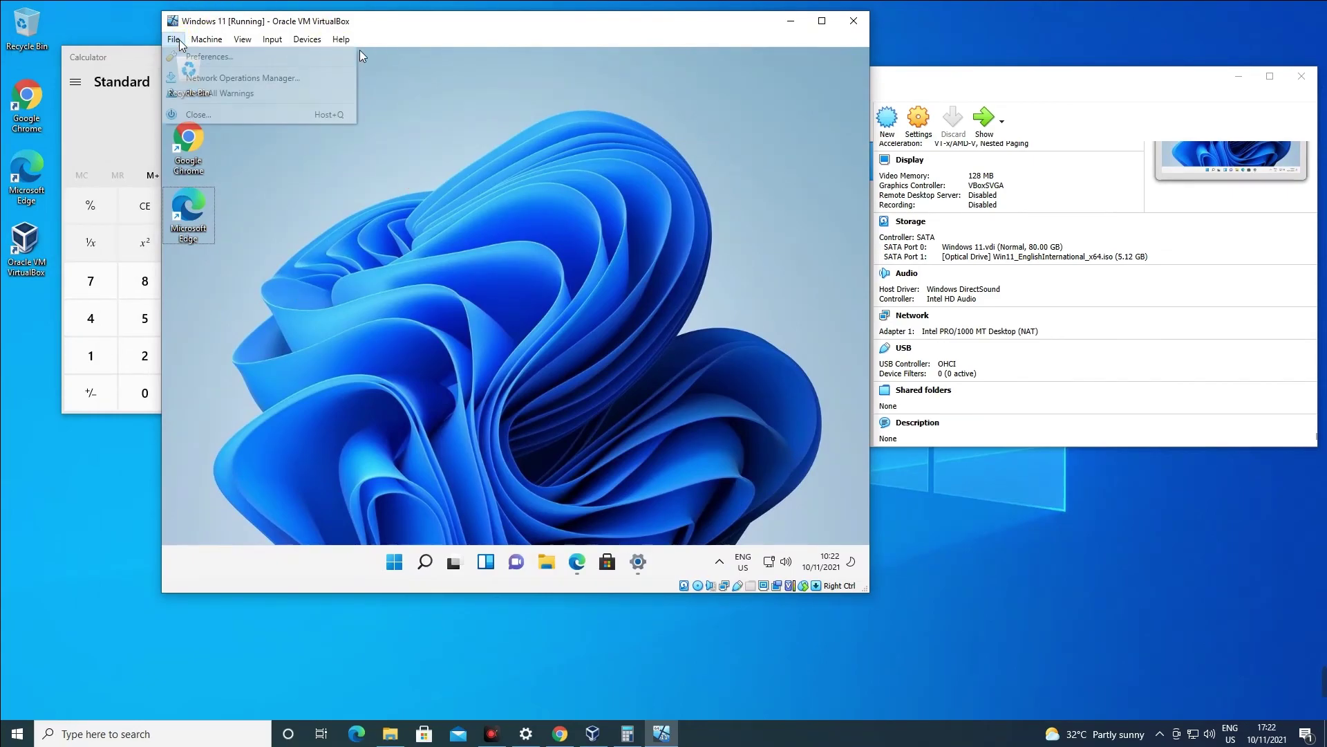
pyautogui.click(193, 114)
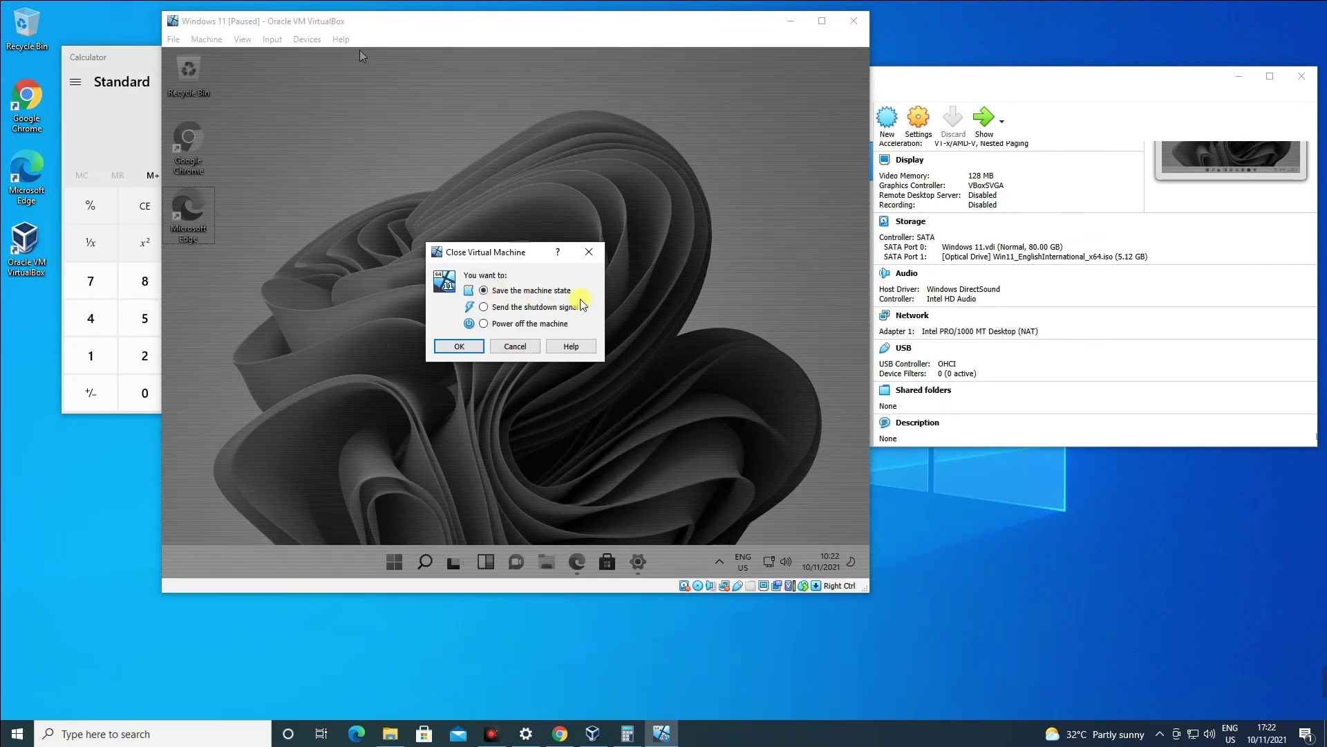
pyautogui.click(456, 346)
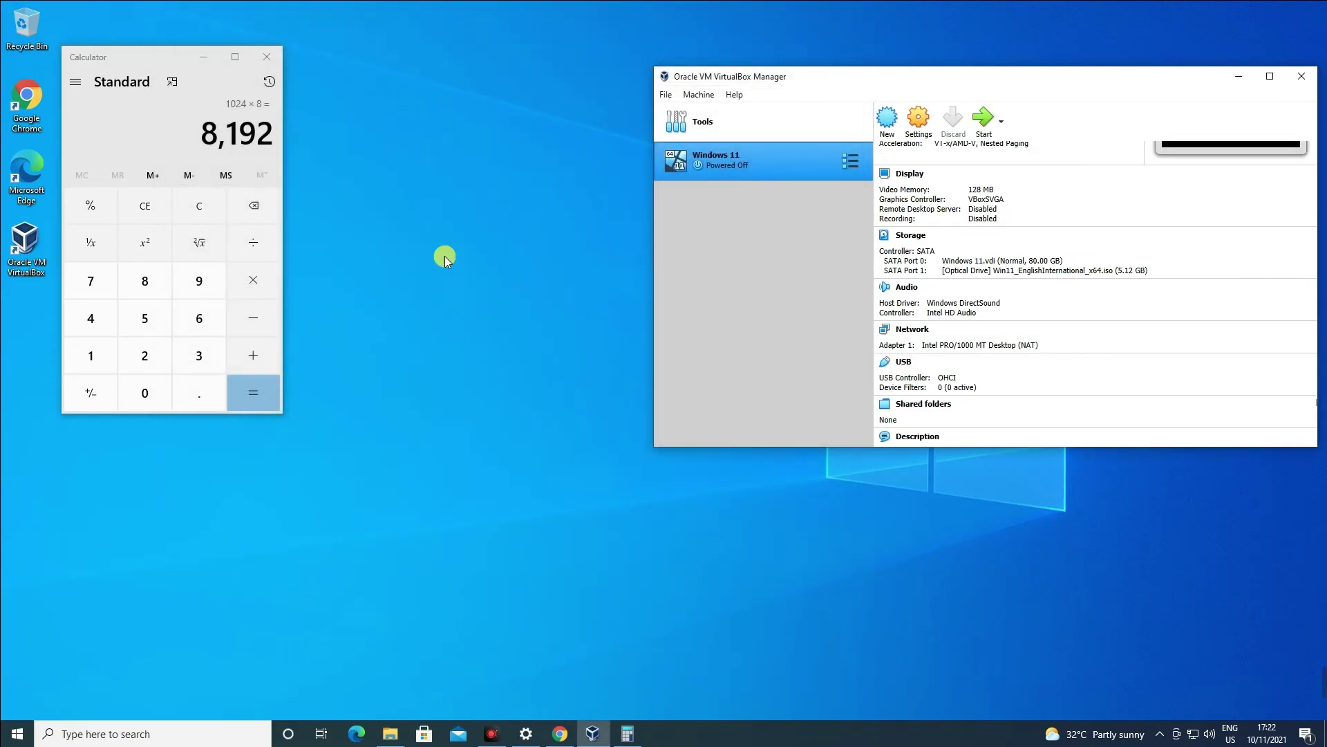
# Close Calculator and move the VirtualBox Manager window further left.
pyautogui.moveTo(794, 77); pyautogui.dragTo(635, 99)
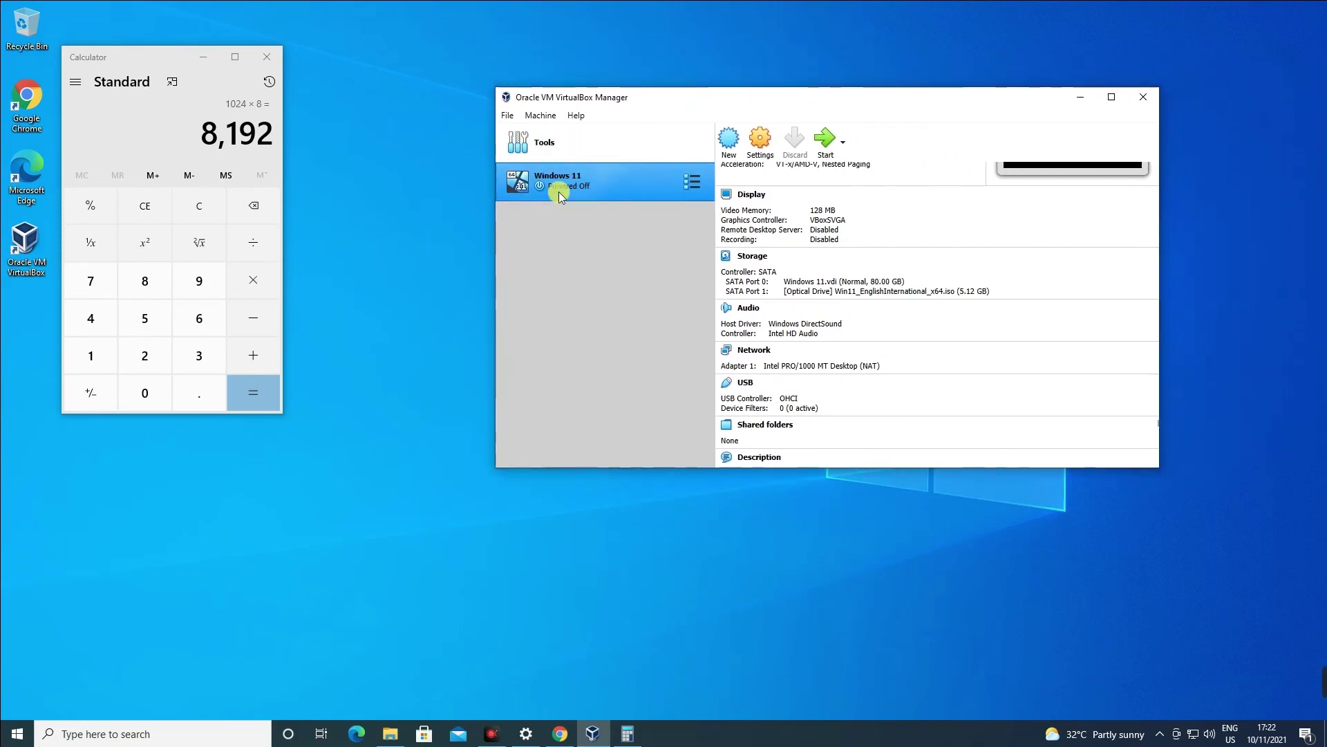
pyautogui.click(262, 56)
pyautogui.moveTo(687, 98); pyautogui.dragTo(554, 102)
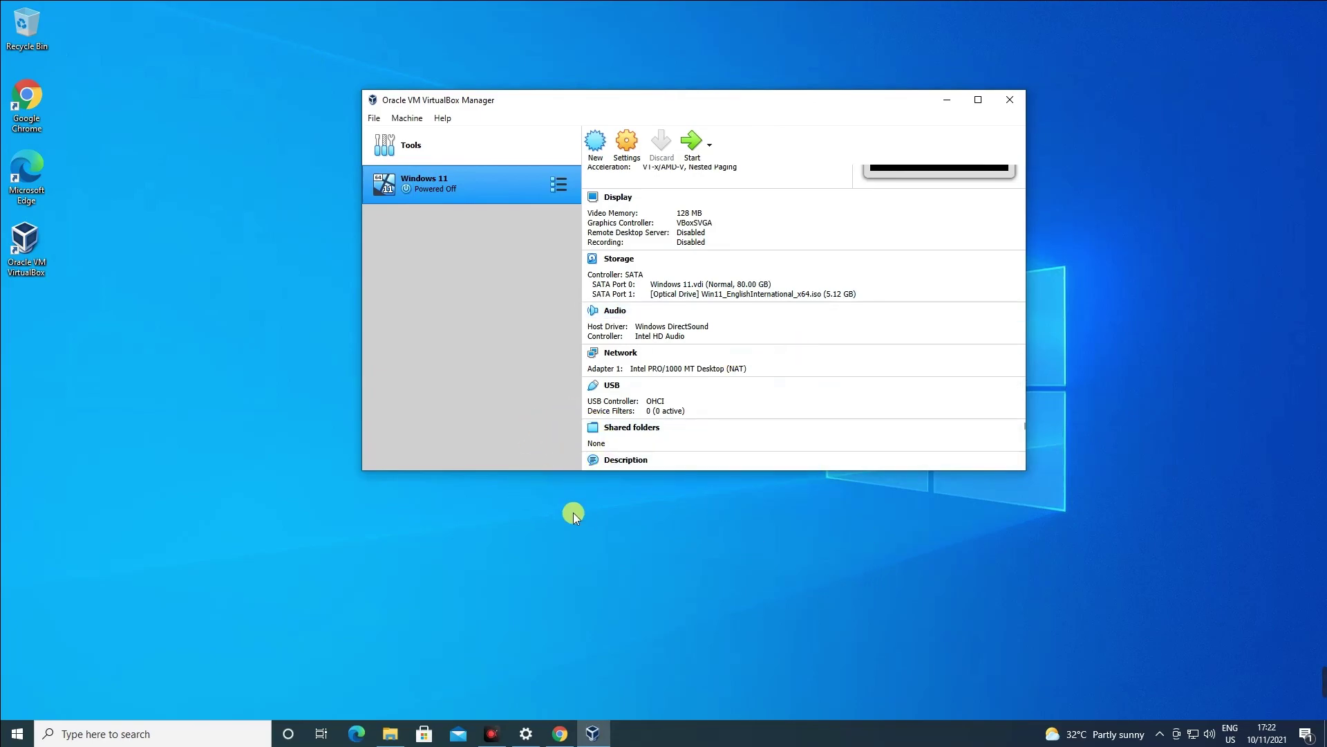
pyautogui.scroll(3, 685, 325)
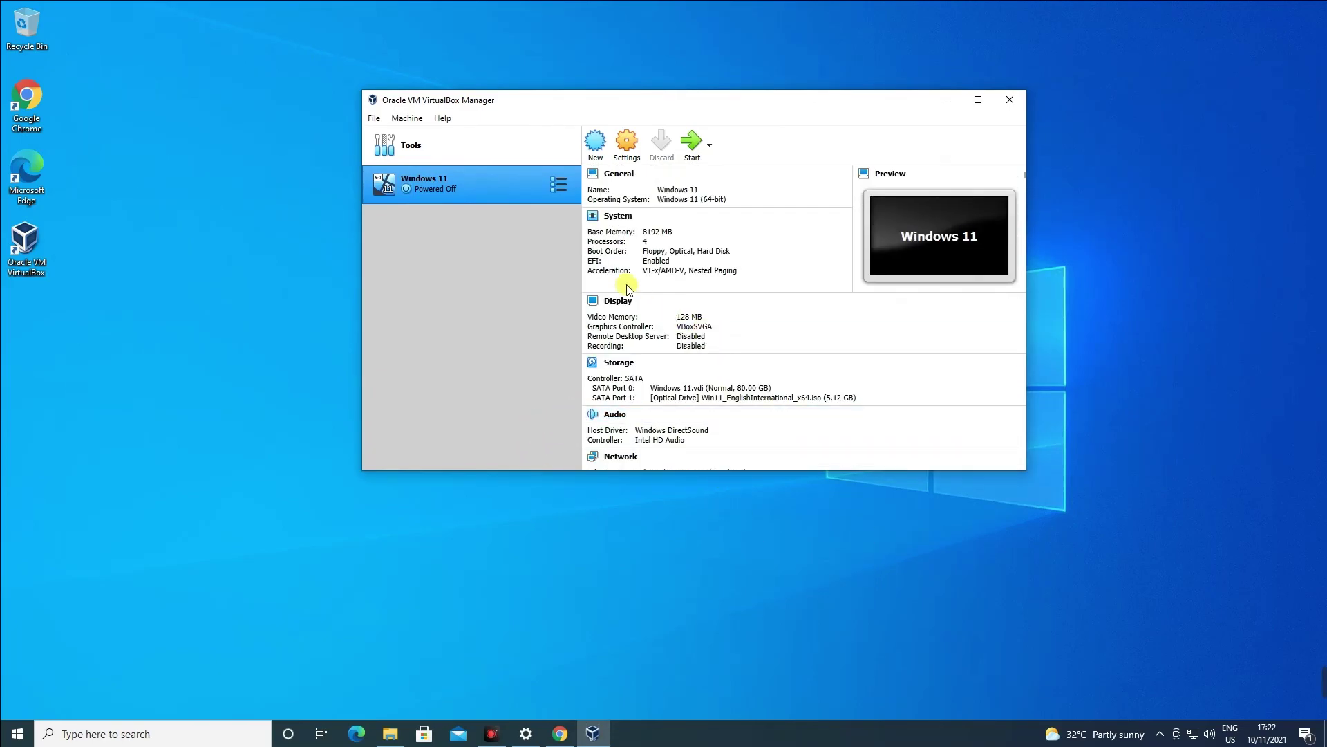